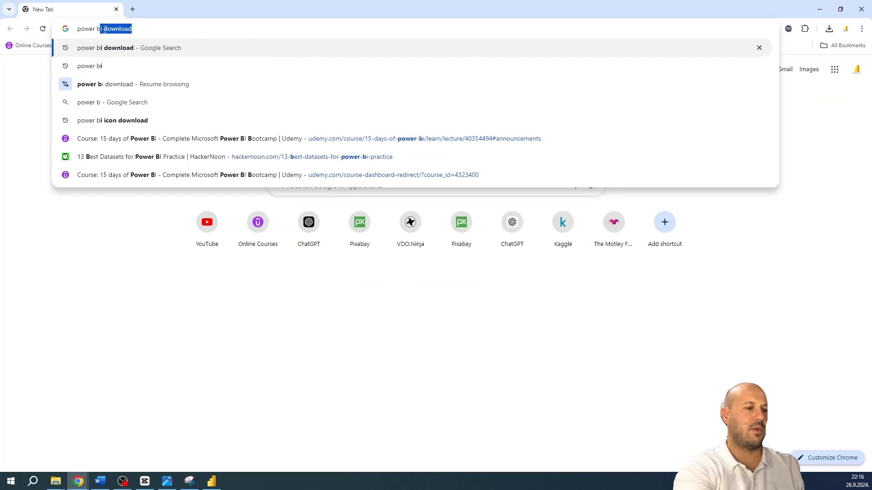
Search the web for "power bi desktop download" and open Microsoft's official Power BI Desktop download page
type("i desk")
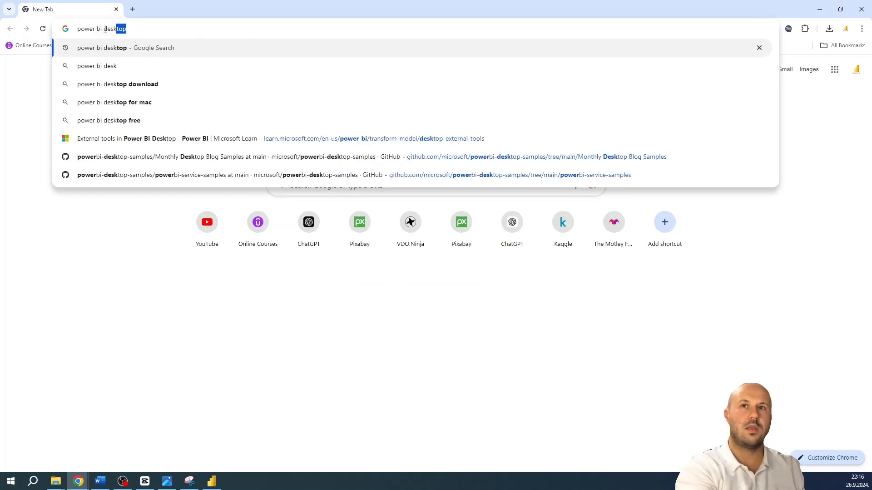
type("top dow")
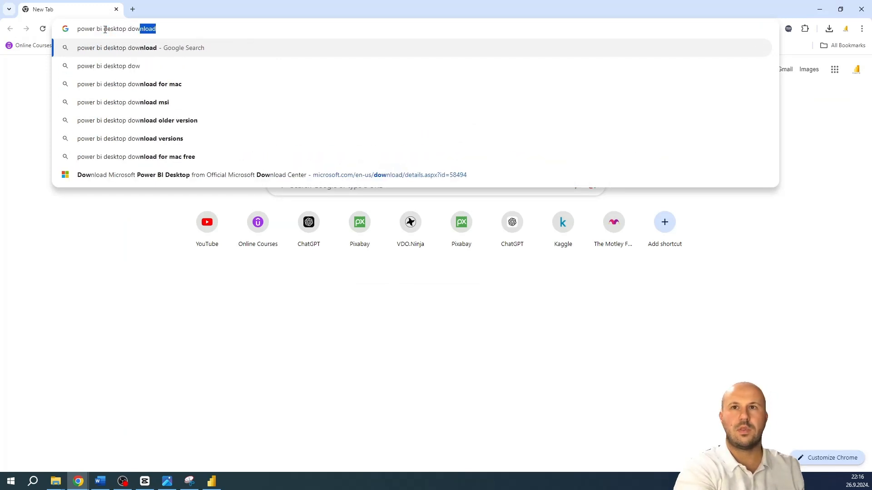
type("nload")
key("Return")
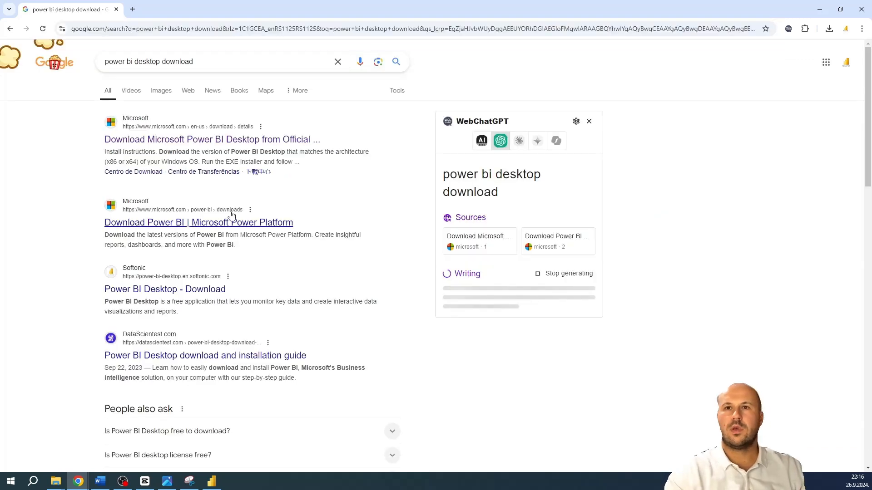
left_click(209, 139)
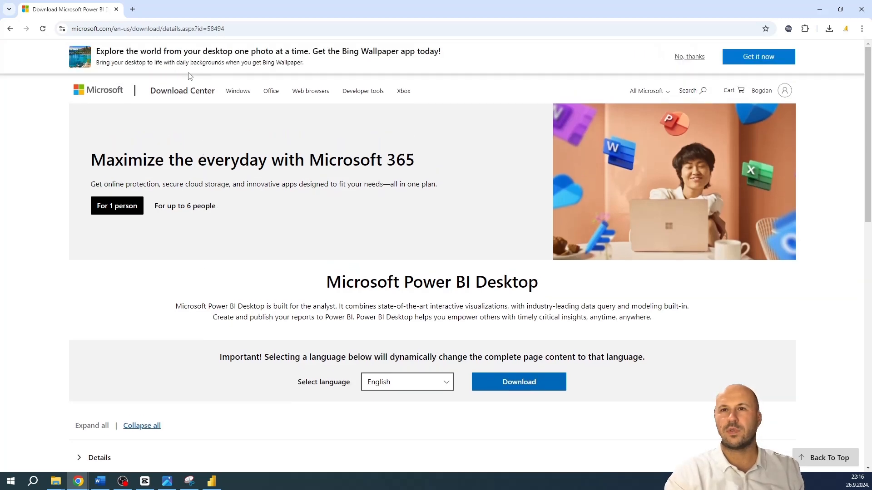
Review the English installer choices, mark PBIDesktopSetup_x64.exe without downloading it, and switch to Power BI Desktop
left_click(516, 383)
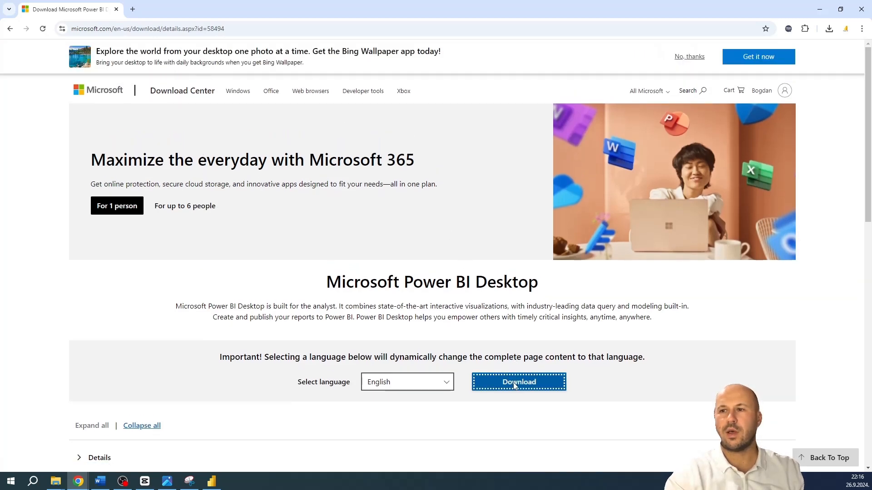
left_click(225, 261)
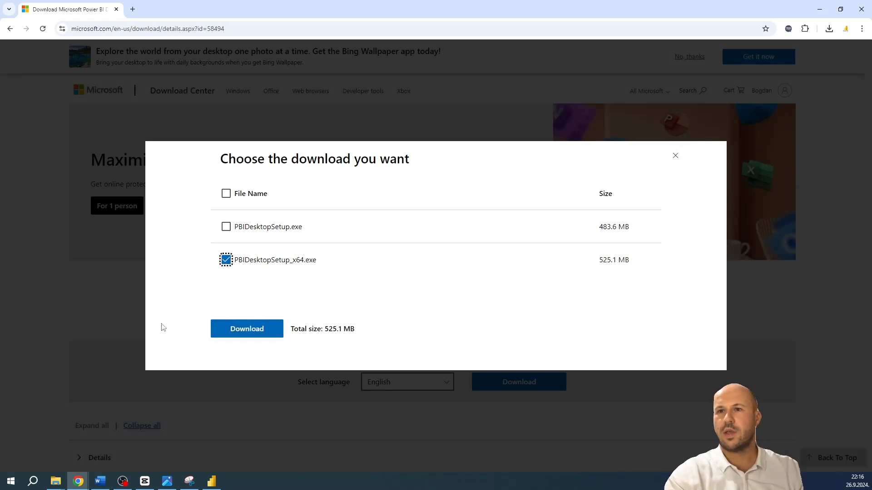
left_click(675, 155)
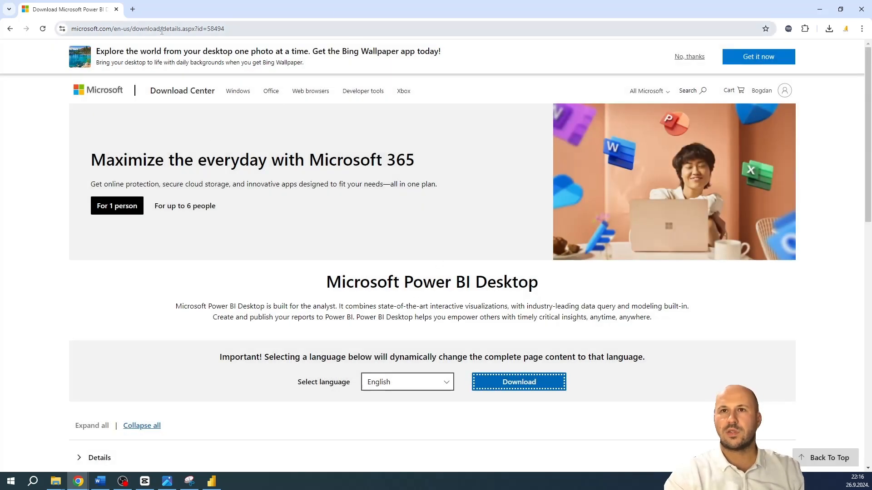
left_click(818, 12)
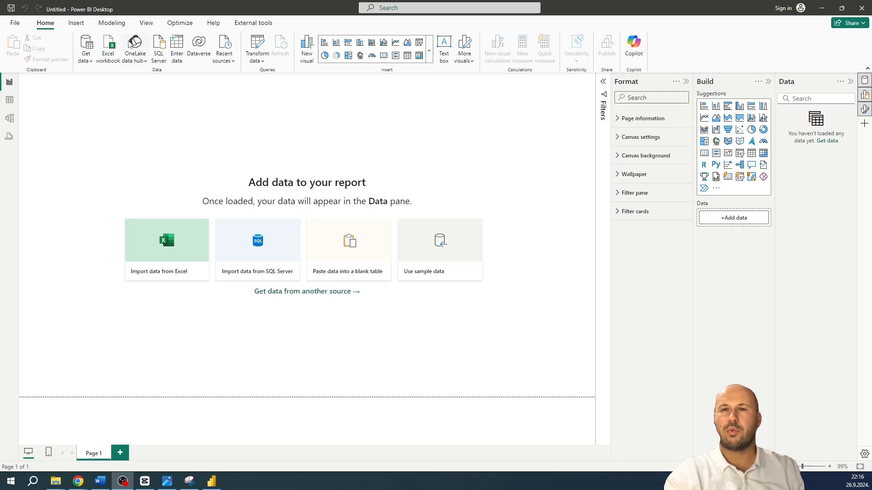
Examine the full list of available data connectors and the common data sources, without connecting to any
left_click(86, 61)
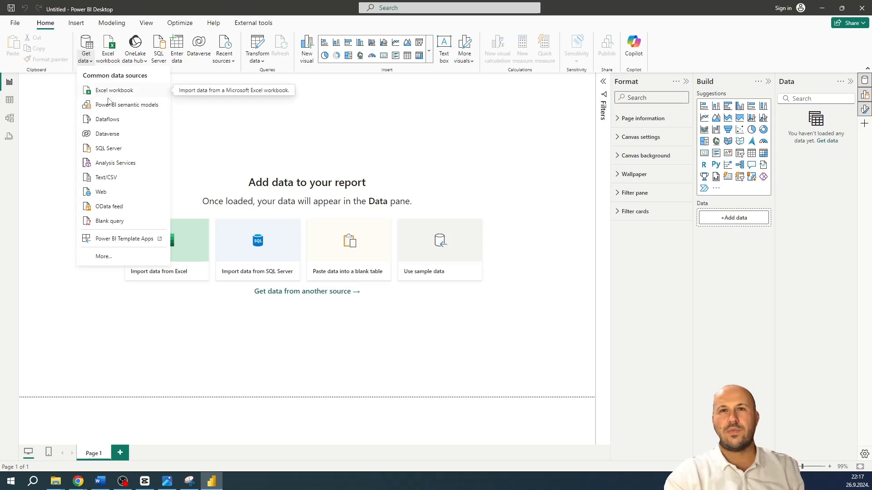
left_click(111, 256)
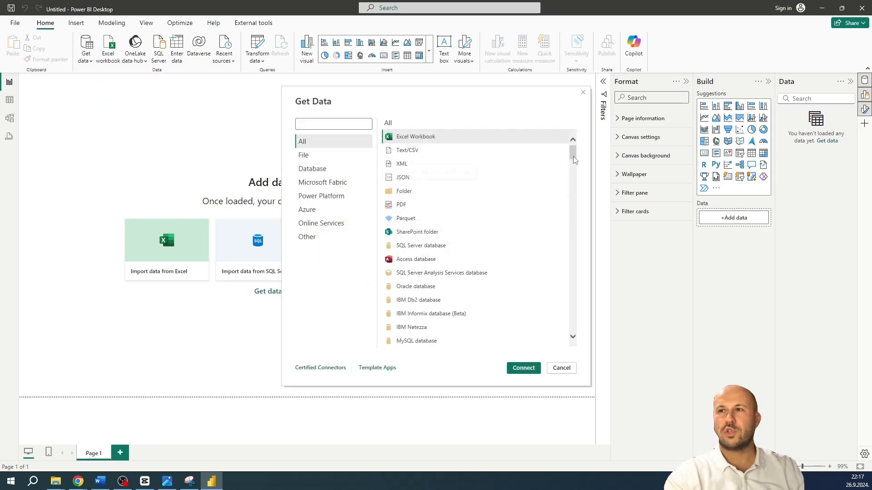
left_click_drag(573, 155, 572, 337)
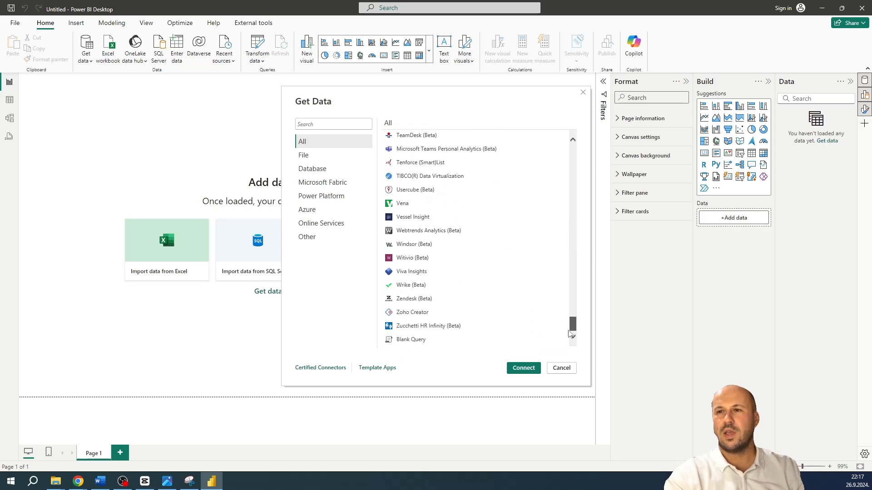
left_click(561, 368)
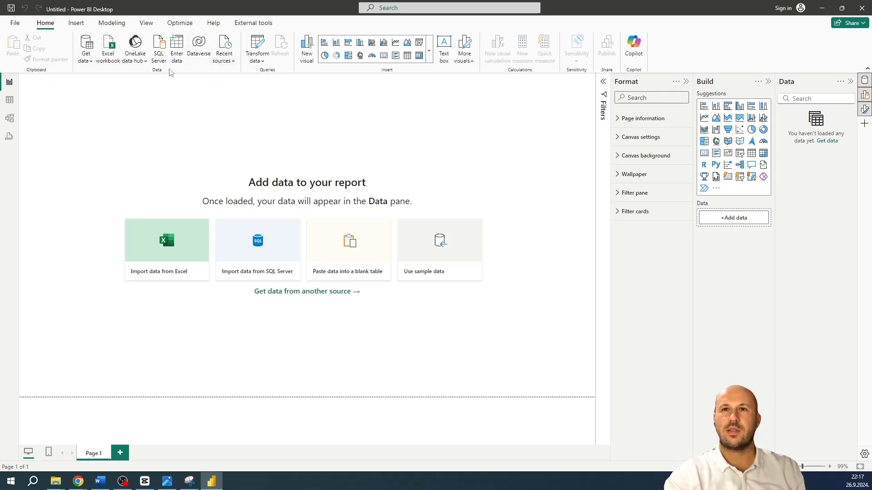
left_click(88, 61)
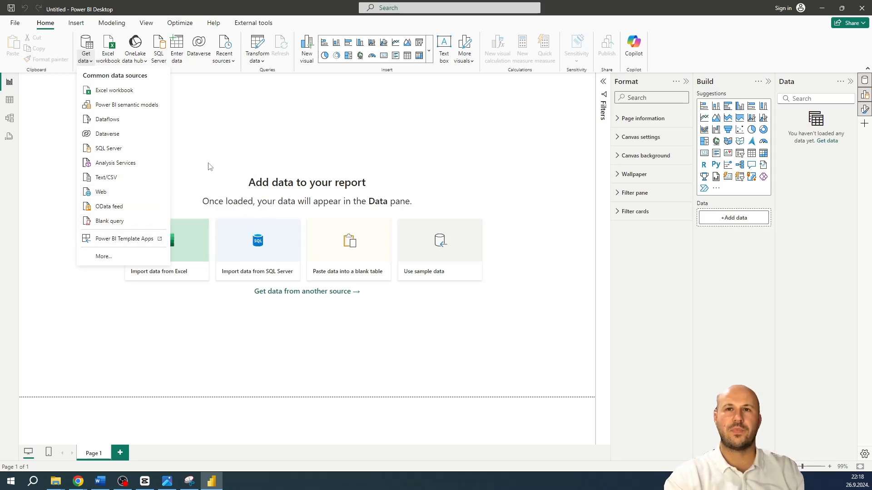
left_click(203, 94)
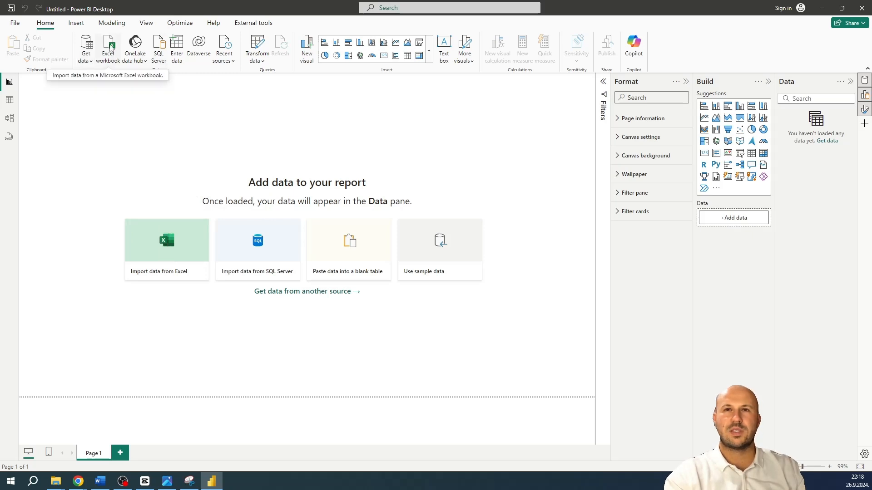
Examine the OneLake data hub sources and the SQL Server database connection's advanced options, then cancel the connection
left_click(142, 61)
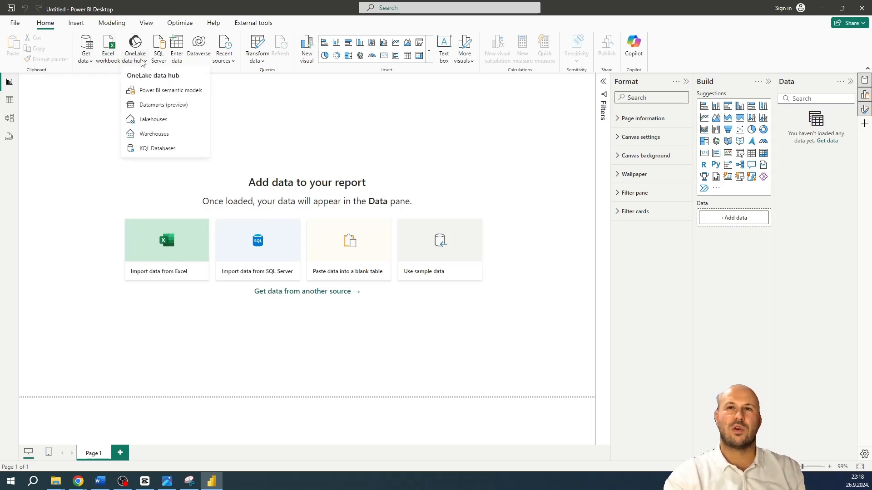
left_click(142, 60)
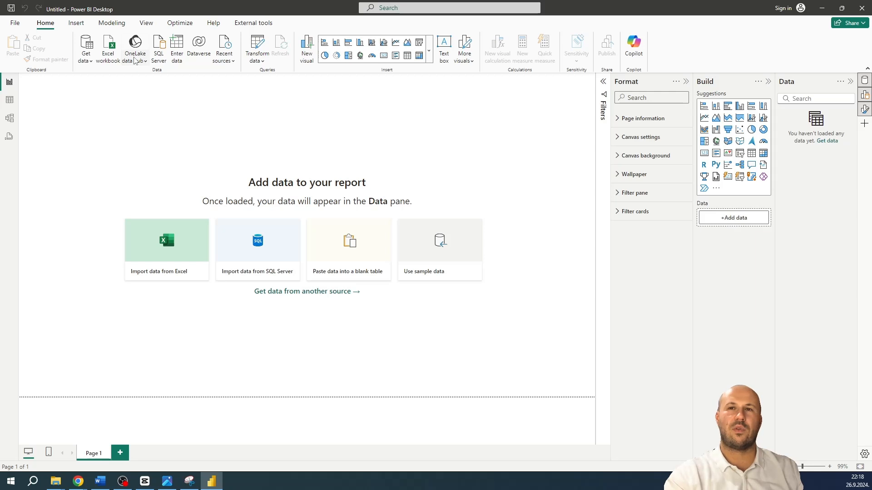
left_click(135, 58)
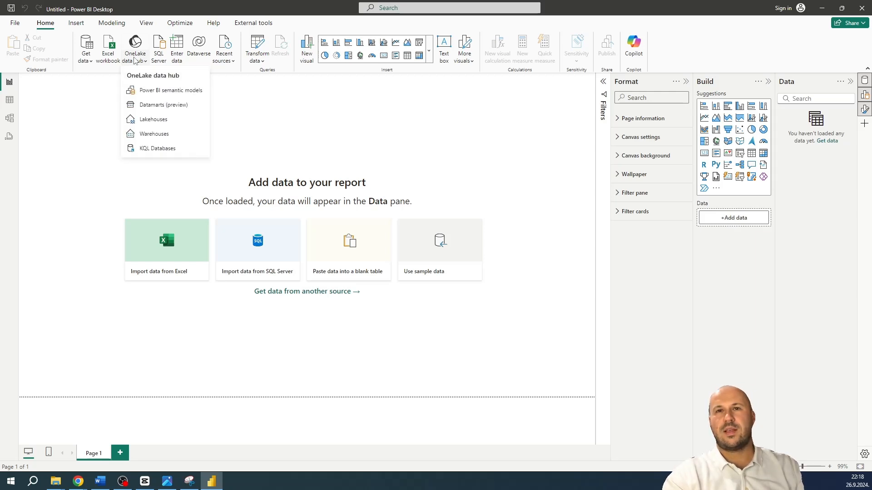
left_click(135, 58)
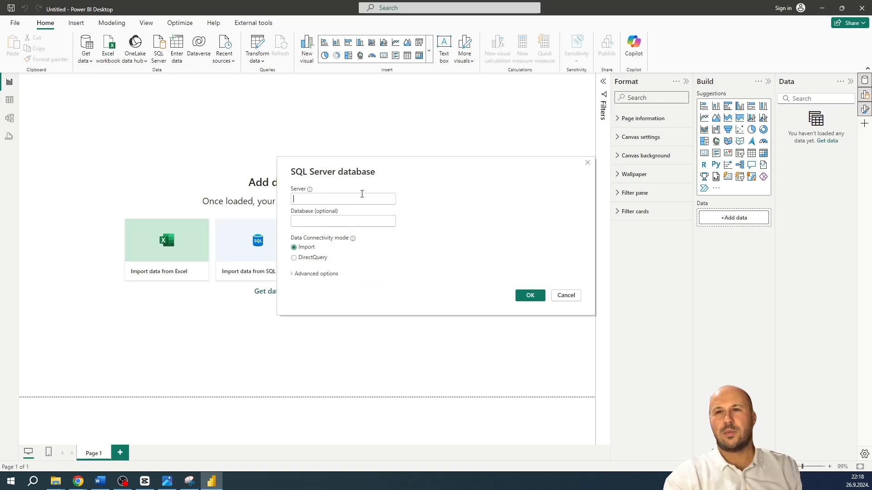
left_click(302, 276)
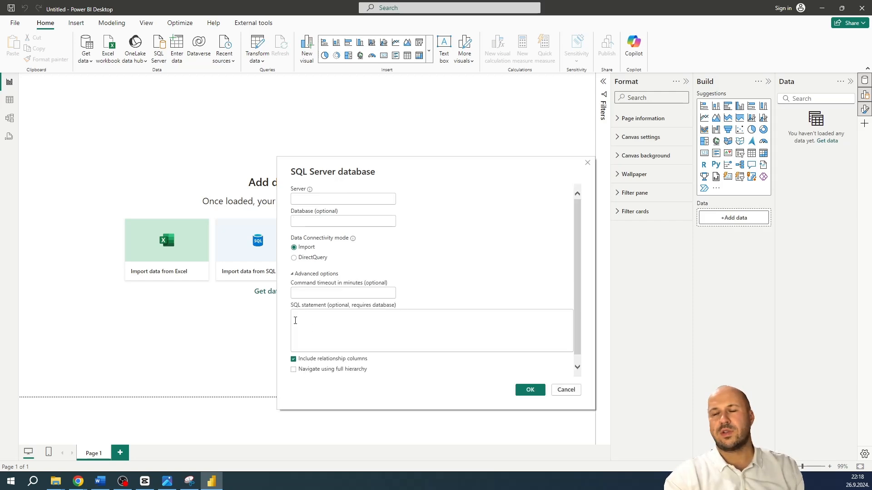
left_click(564, 388)
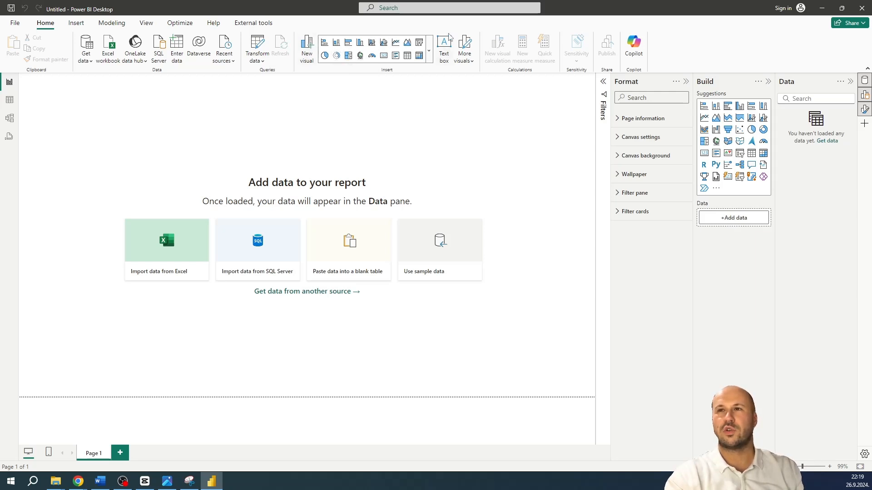
Examine the gallery of built-in visuals and the sources for importing more visuals
left_click(428, 51)
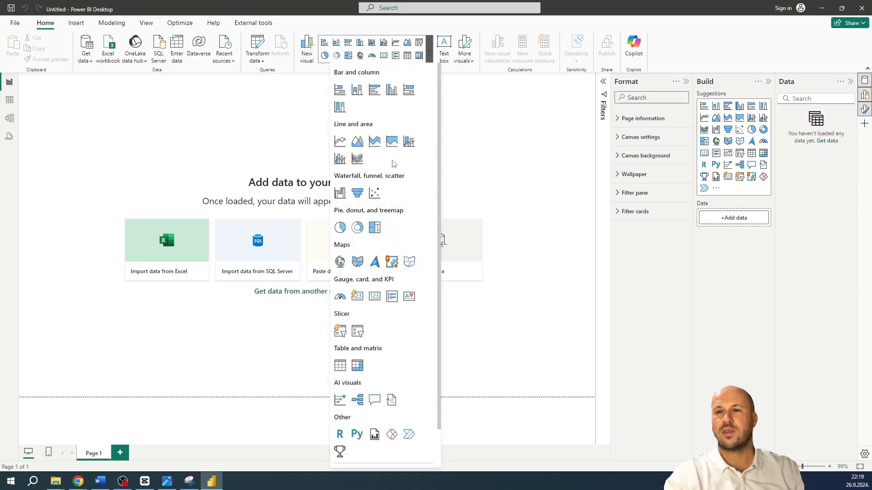
left_click(428, 55)
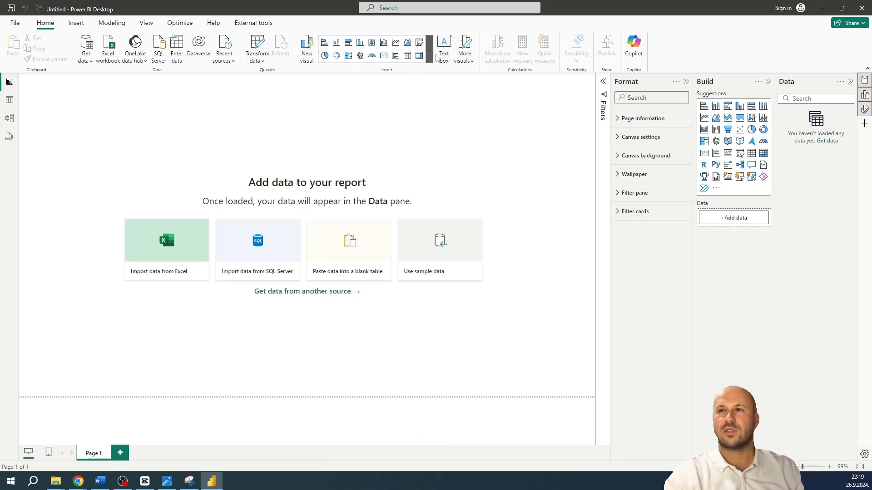
left_click(465, 61)
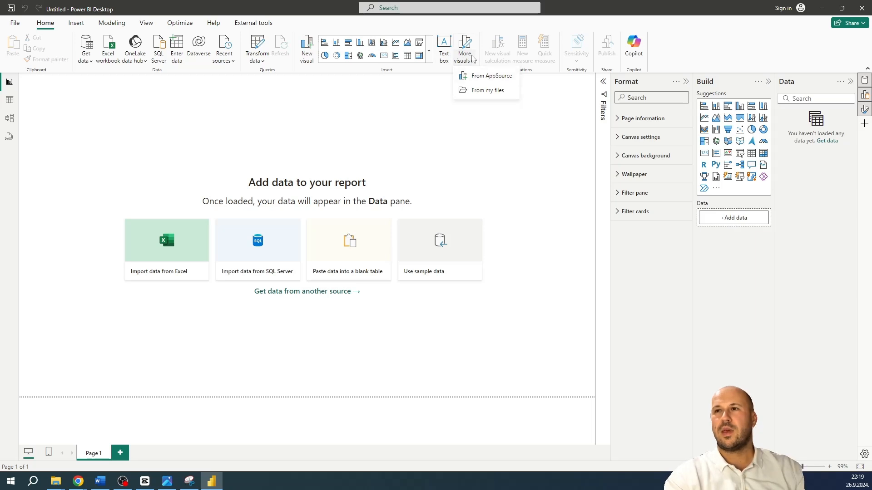
left_click(472, 57)
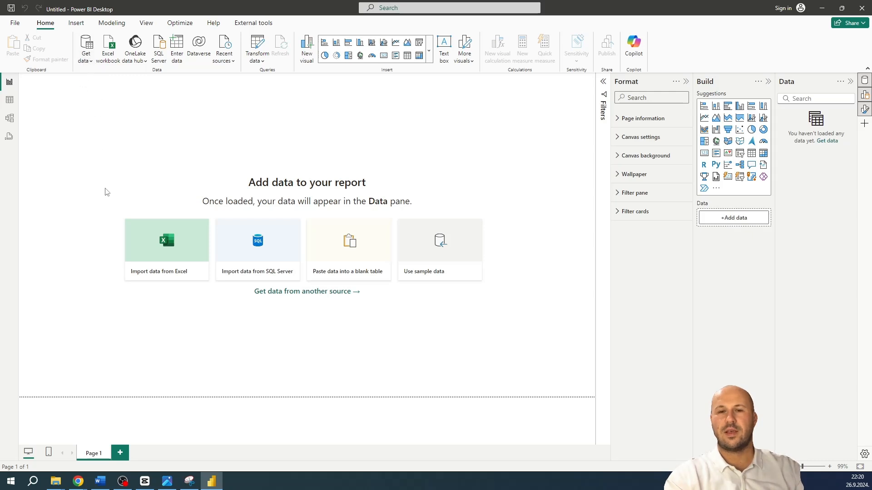
Switch to Chrome and open kaggle.com in a new tab
mouse_move(83, 482)
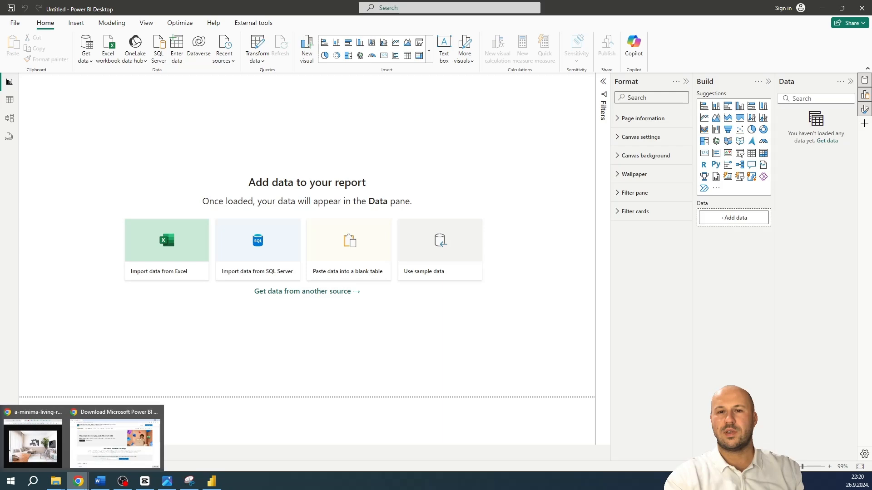
left_click(106, 448)
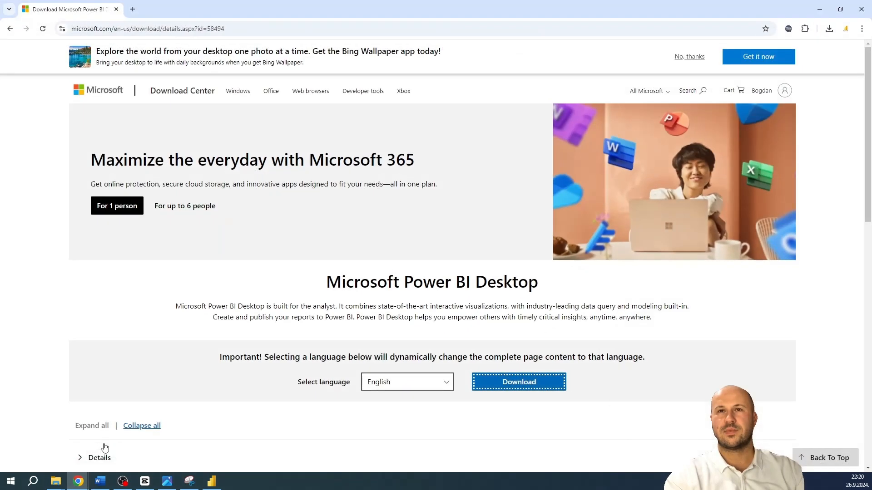
left_click(133, 9)
type("kaggl")
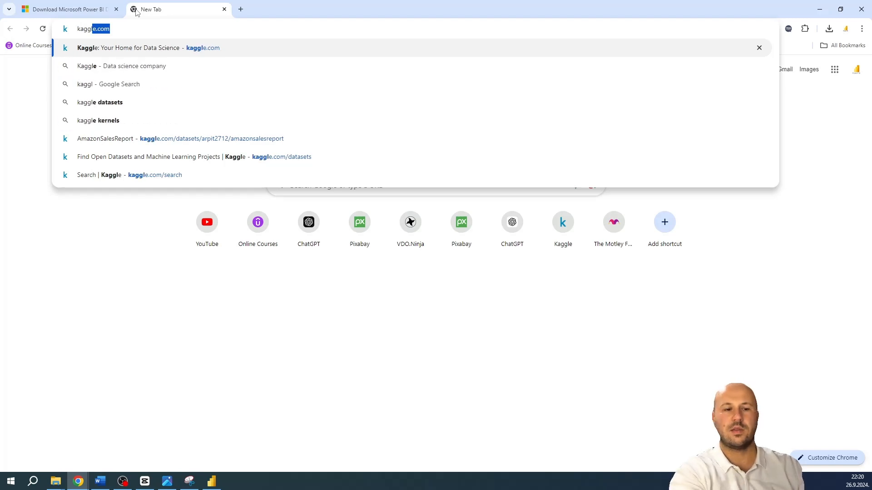
type("e.com")
key("Return")
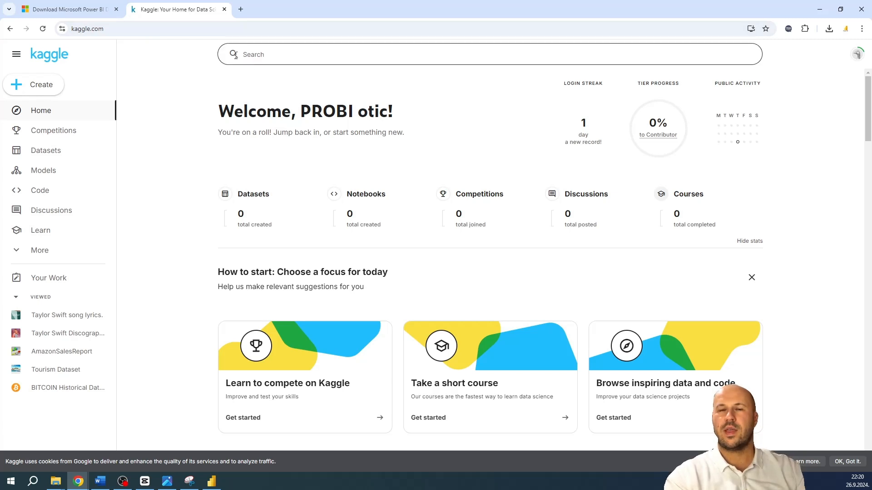
Browse Kaggle's datasets and open "Taylor Swift Discography (TTPD included)" from the Music section
left_click(44, 152)
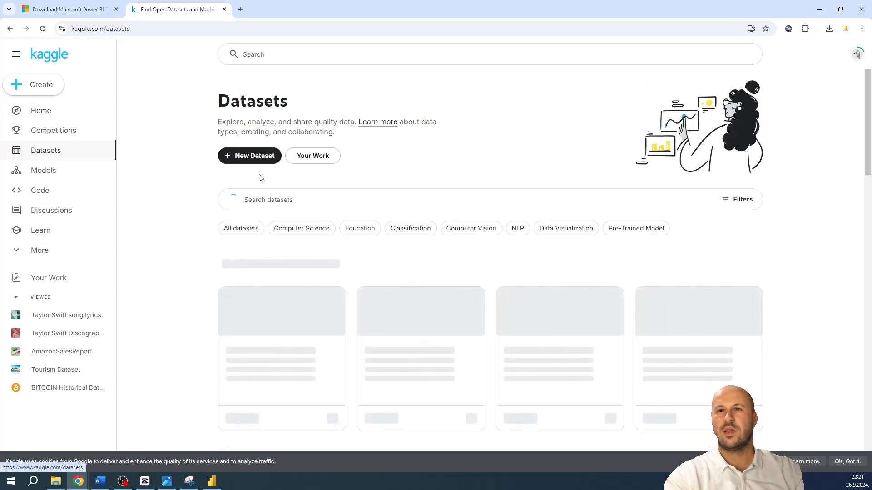
scroll(355, 292, "down", 5)
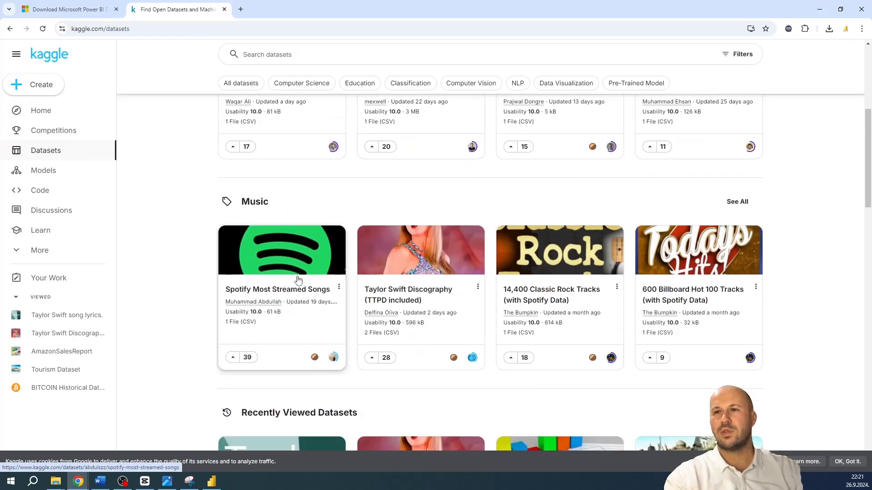
scroll(408, 295, "down", 5)
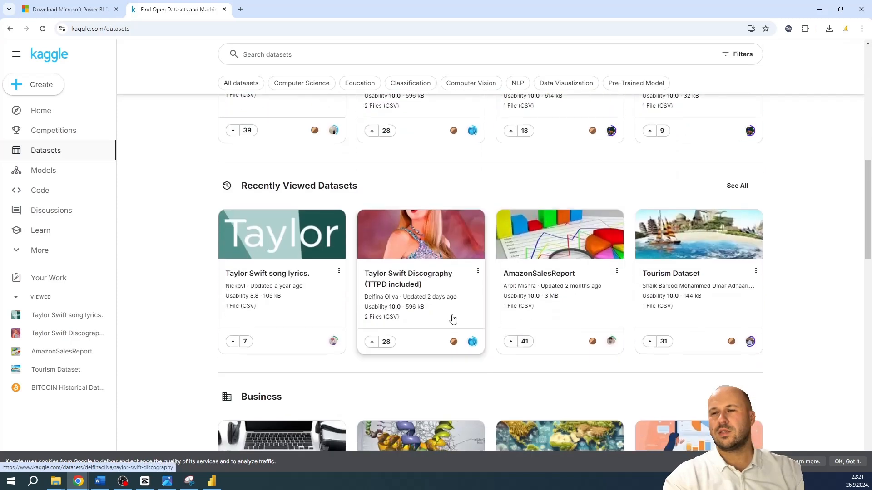
scroll(373, 309, "up", 5)
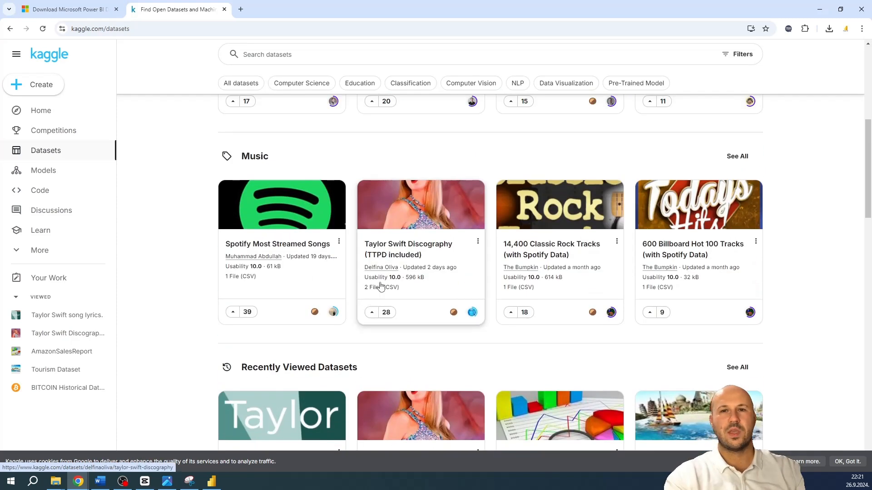
scroll(544, 327, "up", 1)
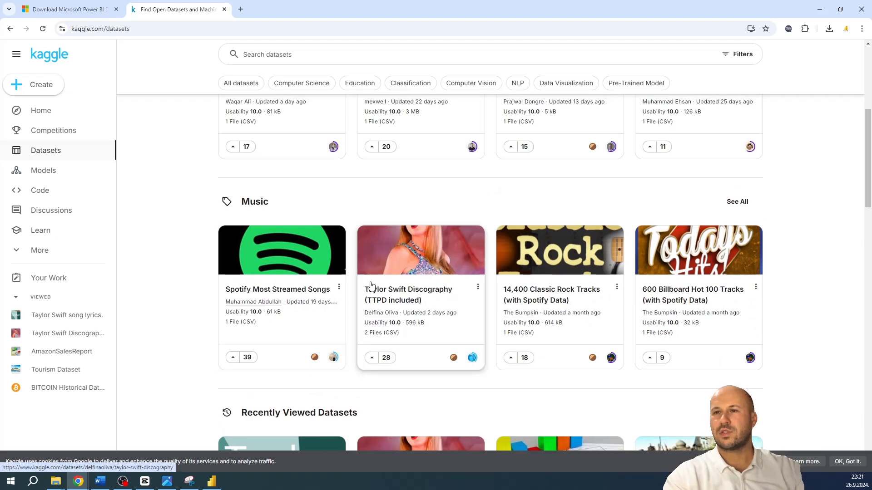
scroll(408, 273, "up", 1)
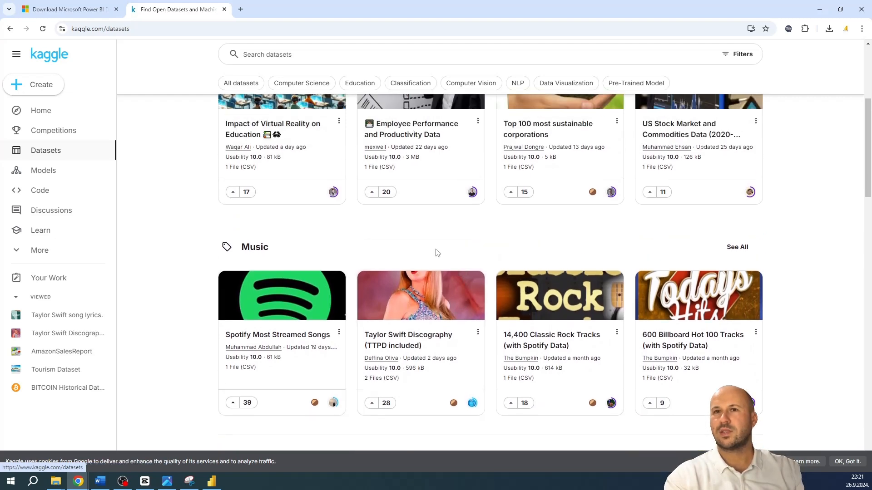
left_click(425, 284)
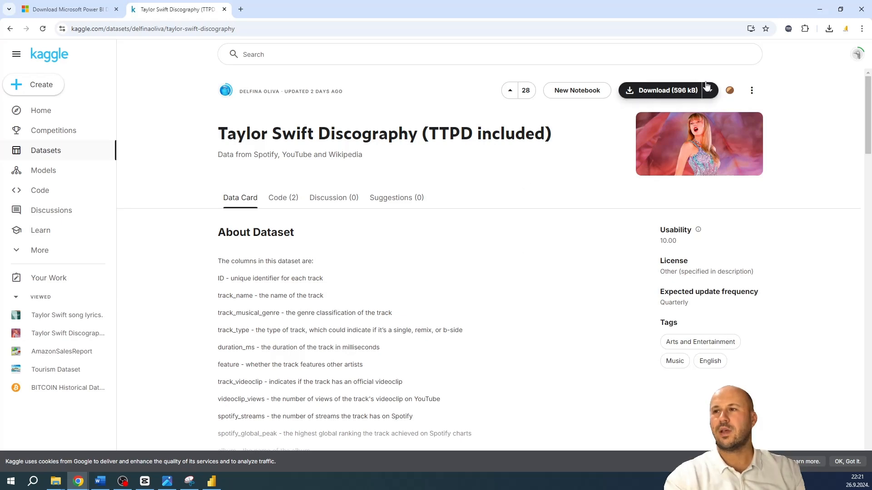
Switch to Power BI Desktop, import taylor_swift_discography_updated.csv as a Text/CSV source, and open it for transformation in Power Query Editor
left_click(823, 9)
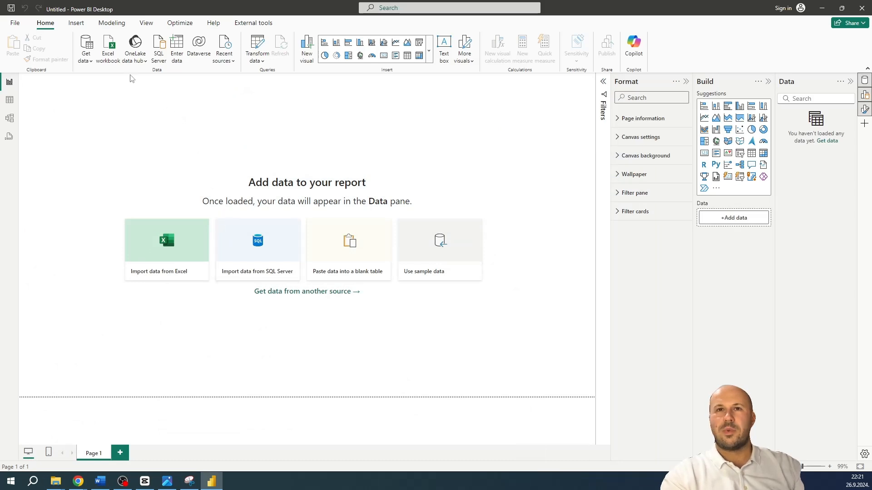
left_click(87, 55)
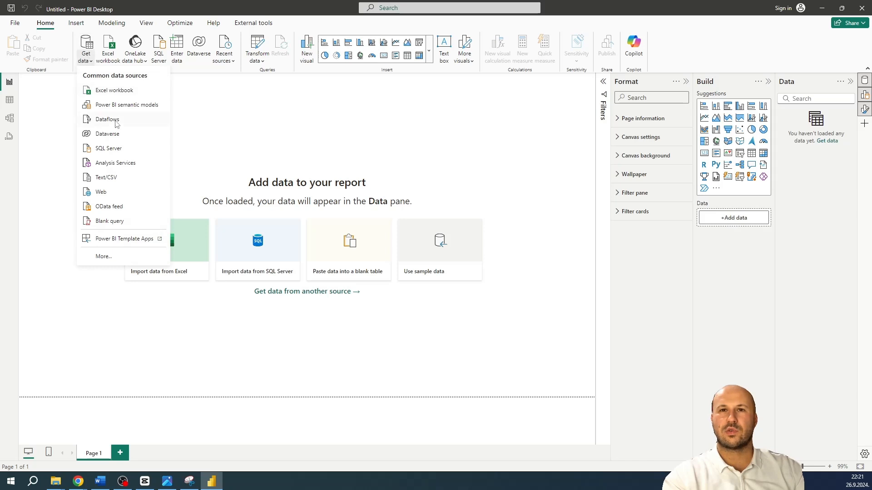
left_click(109, 179)
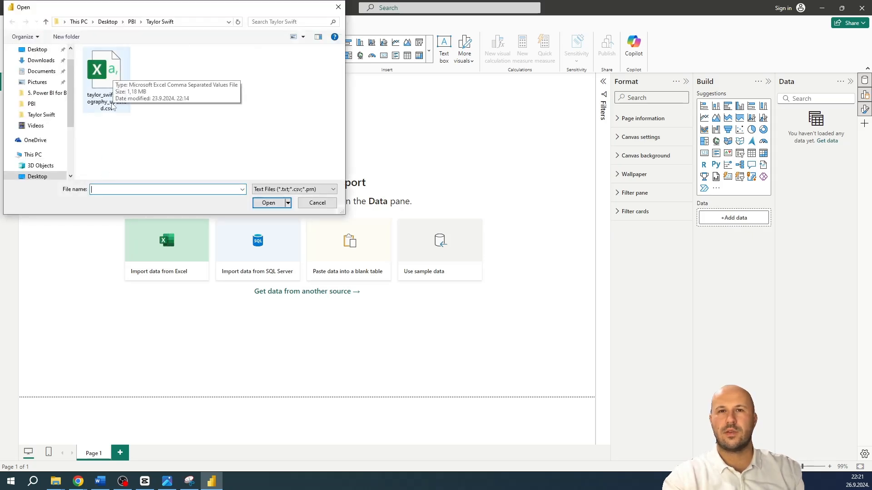
double_click(111, 104)
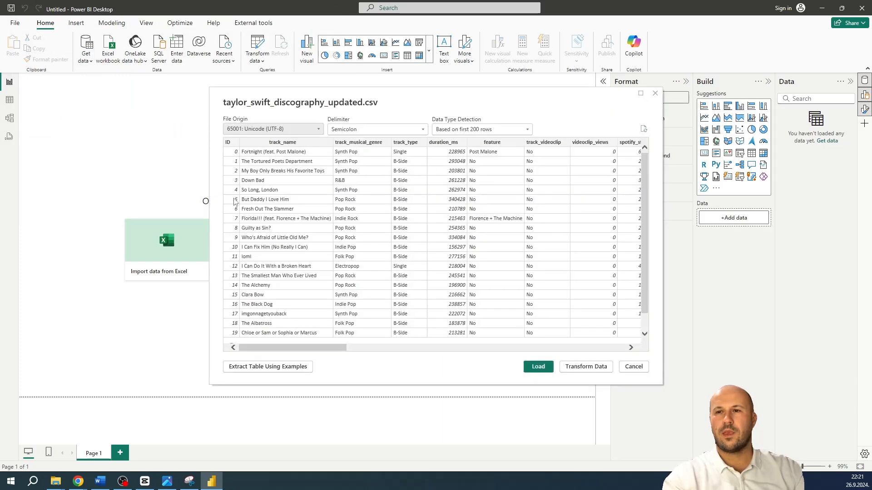
mouse_move(299, 347)
left_mouse_down()
mouse_move(571, 350)
mouse_move(295, 348)
left_mouse_up()
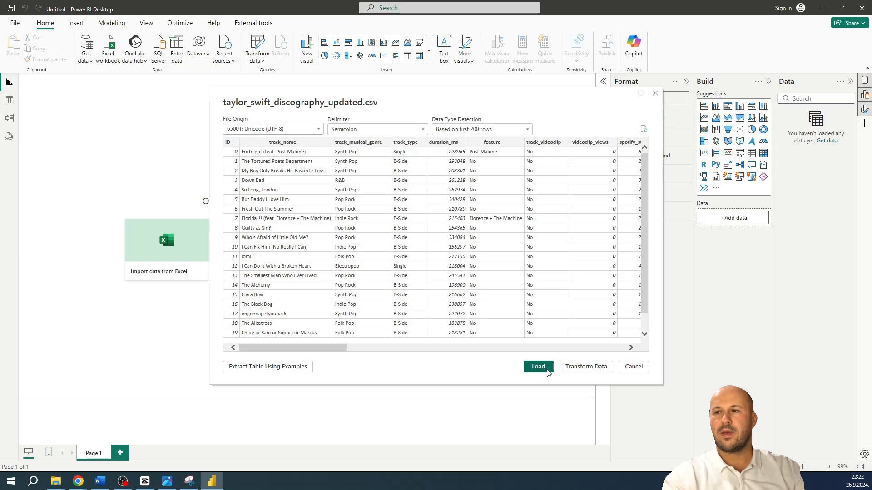
left_click(586, 367)
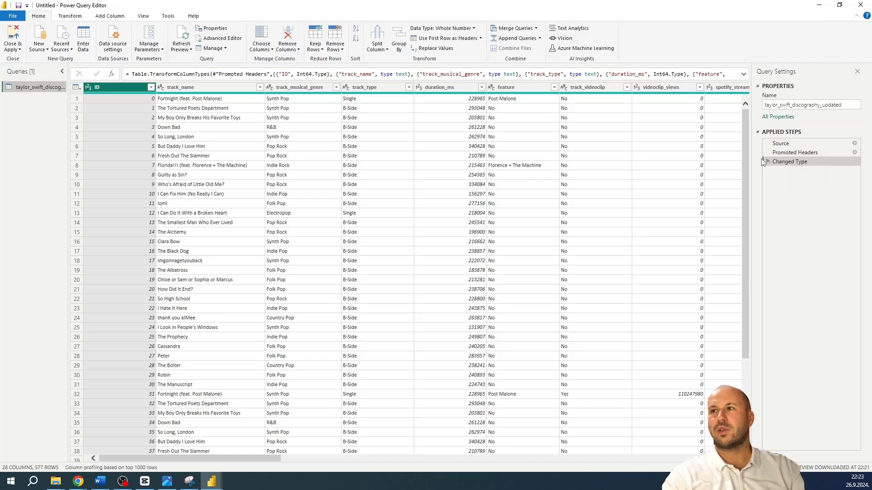
Compare the Source and Changed Type steps and examine the data types offered for the track_musical_genre column
left_click(781, 143)
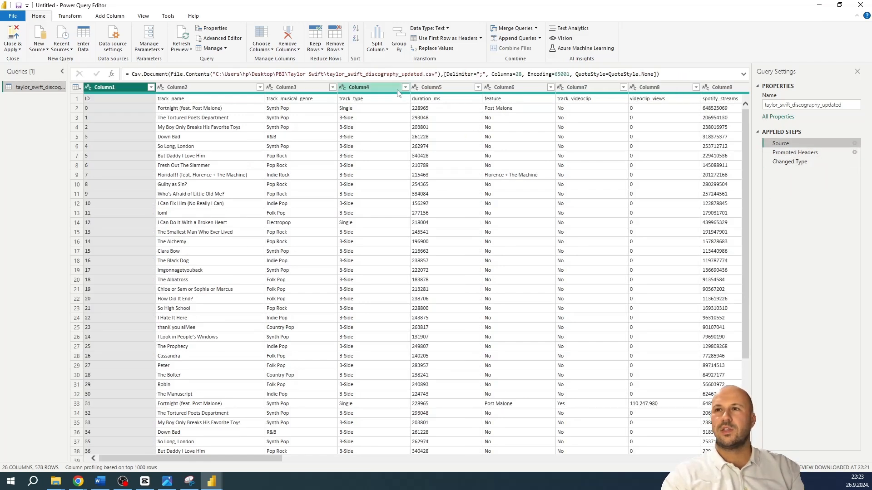
left_click(775, 165)
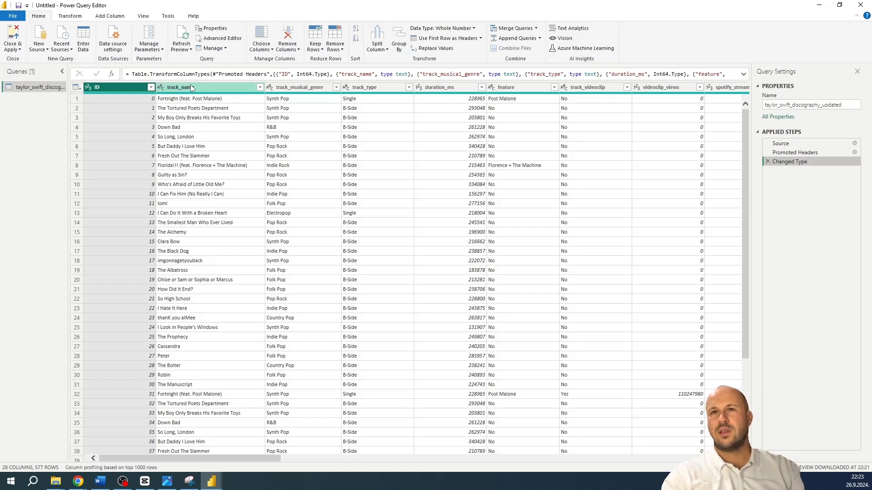
left_click(270, 87)
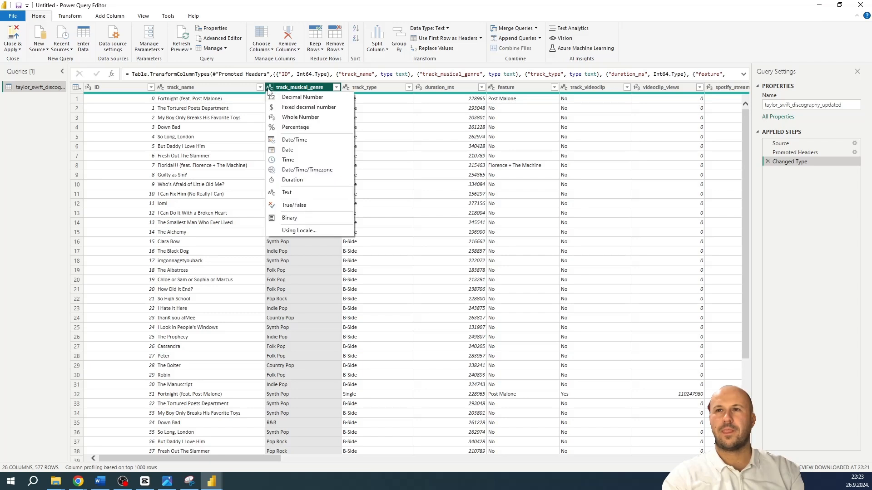
left_click(389, 86)
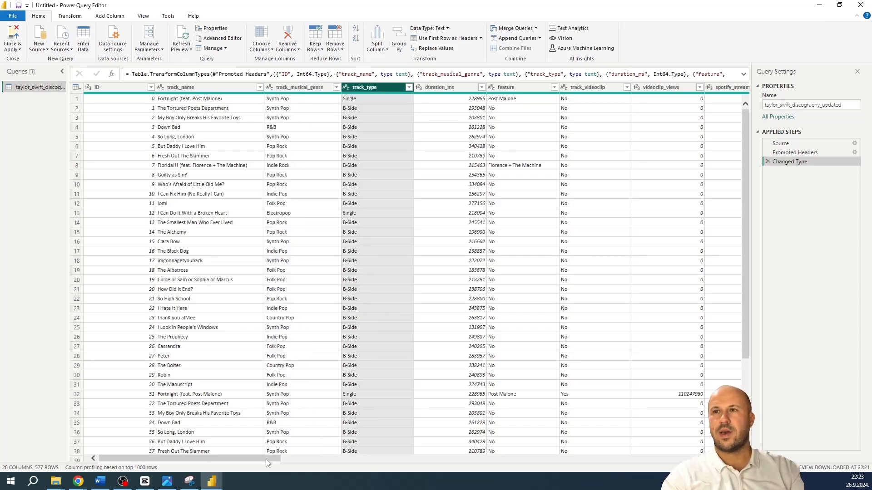
Try converting the release_date column to Date as a new applied step, check its values, and delete that step
left_click_drag(265, 459, 485, 456)
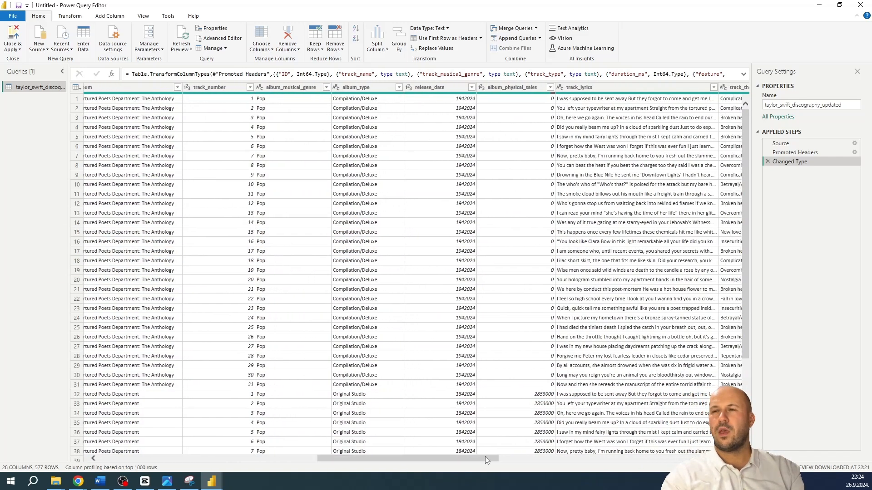
left_click(411, 89)
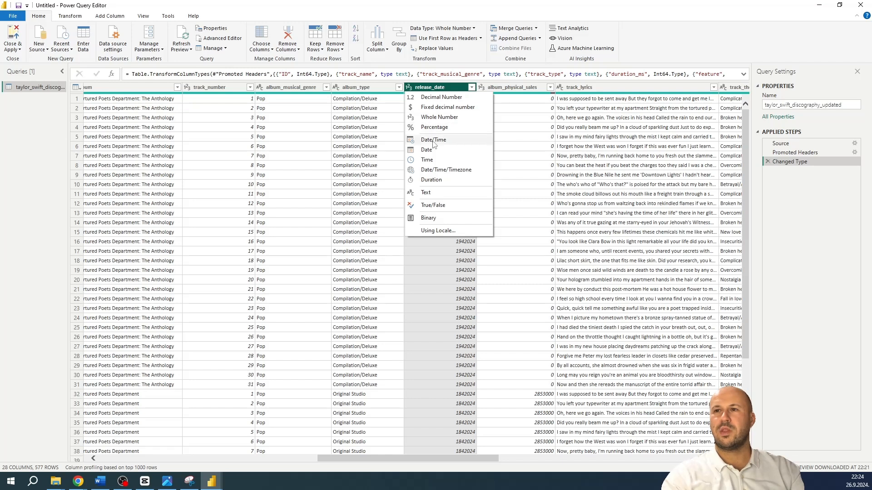
left_click(428, 150)
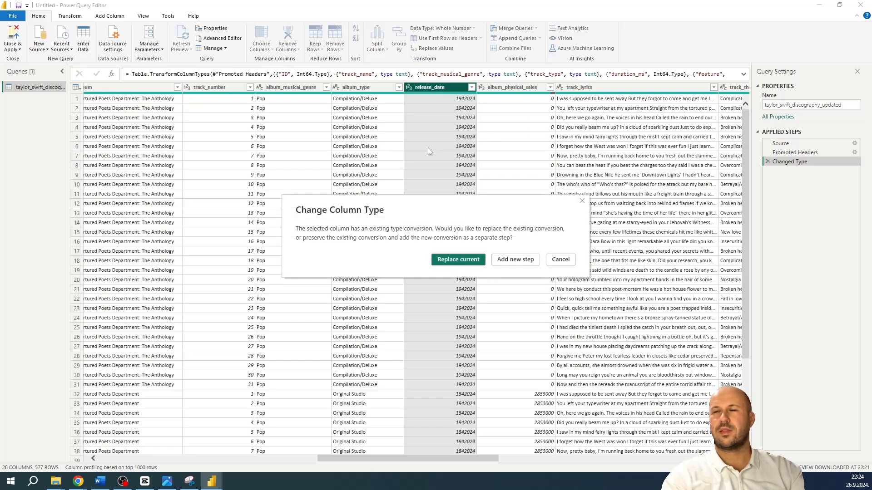
left_click(506, 262)
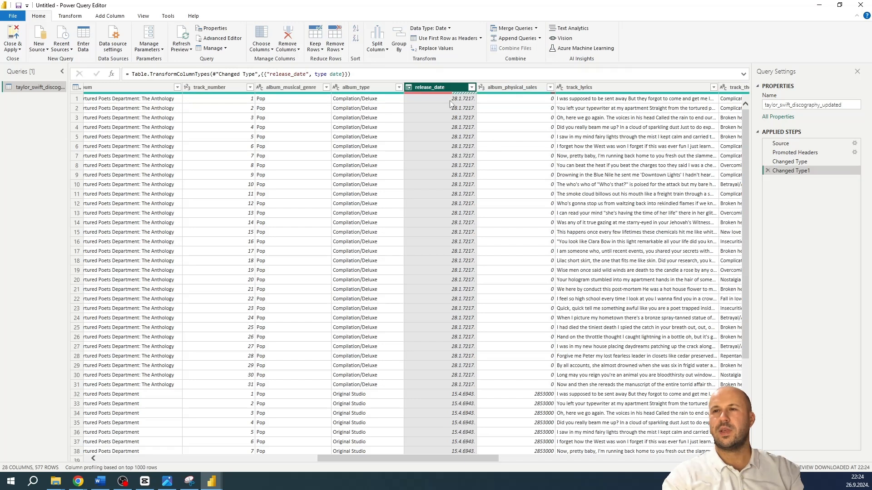
scroll(457, 163, "down", 4)
scroll(457, 165, "up", 4)
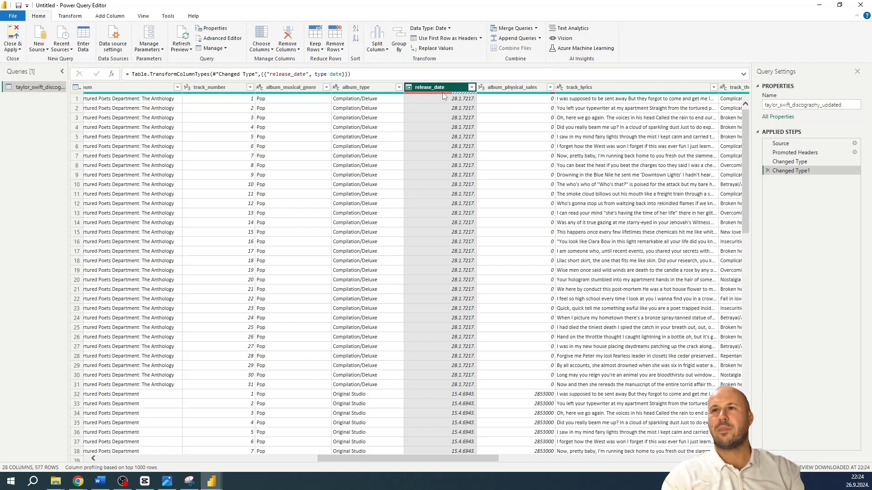
mouse_move(447, 94)
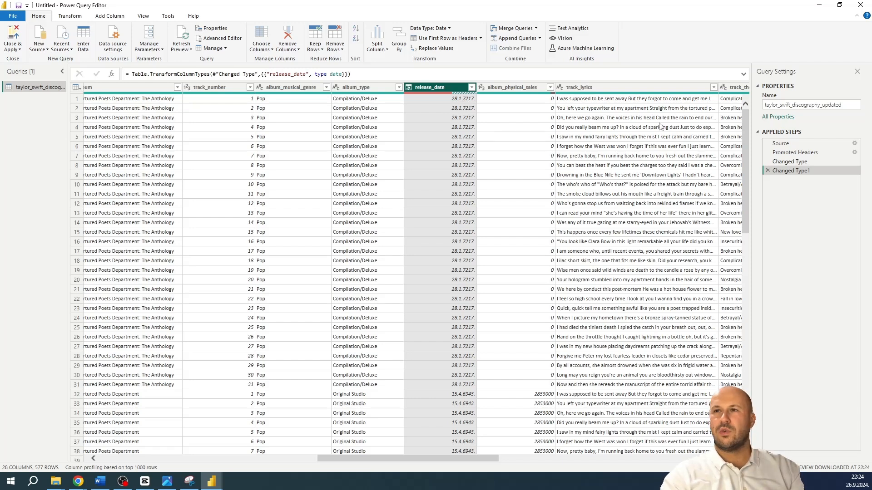
left_click(767, 171)
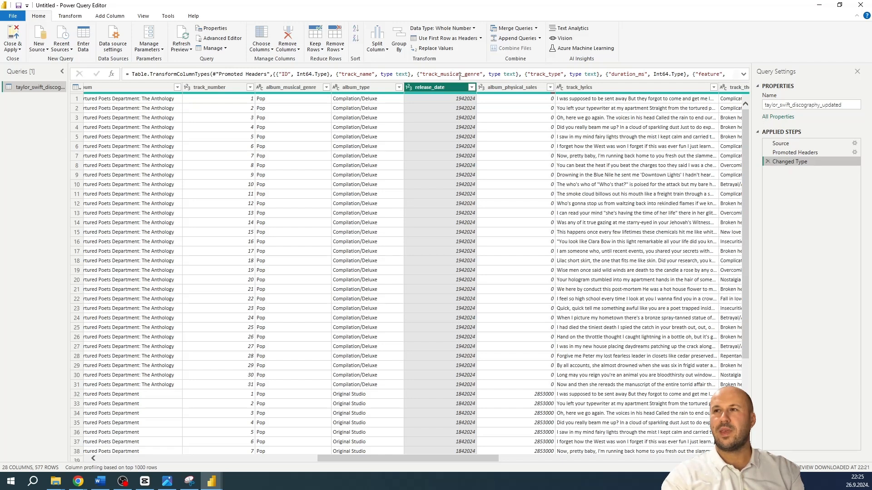
Edit the Changed Type step's formula so release_date uses type date instead of Int64.Type, and apply the formula
left_click_drag(132, 74, 744, 77)
left_click(744, 77)
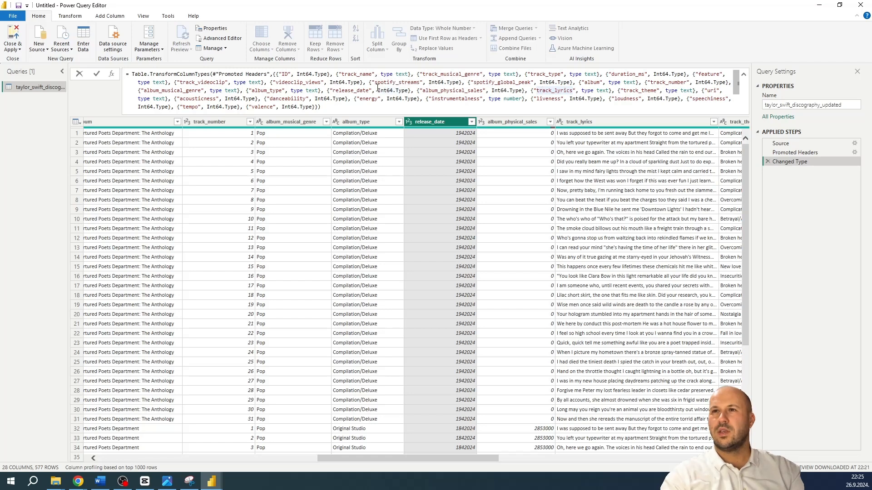
left_click_drag(378, 91, 408, 91)
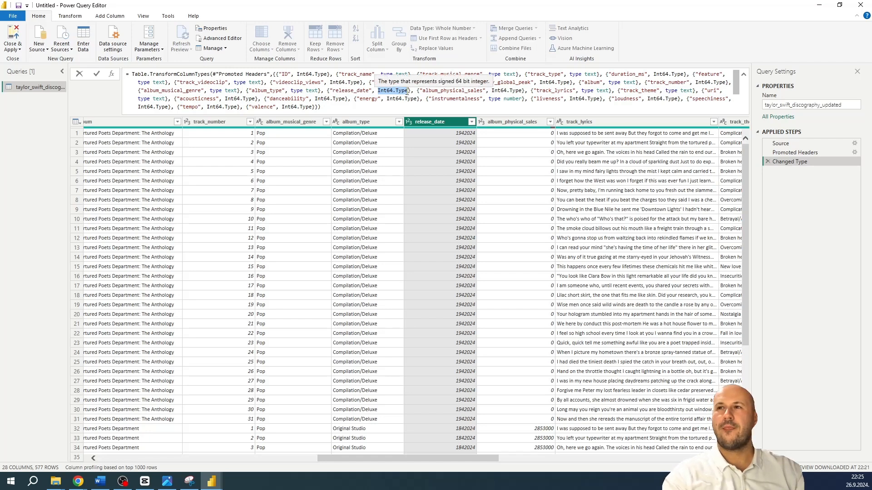
type("type text},")
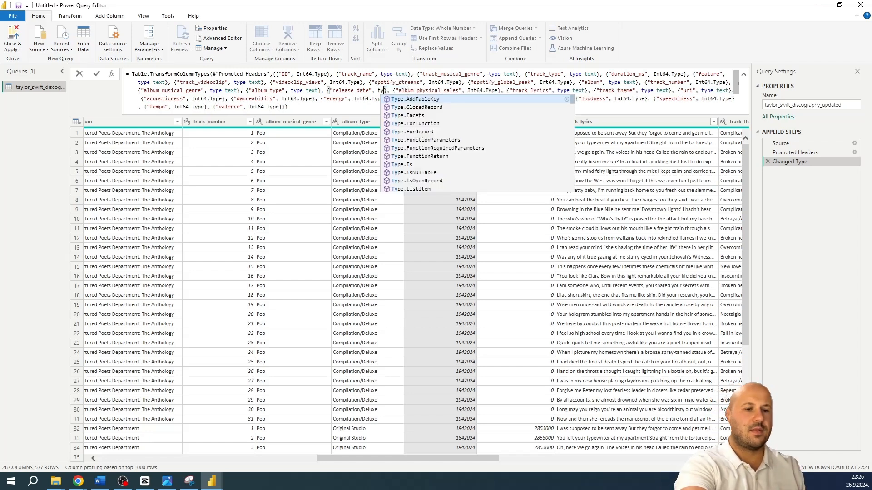
type("e date")
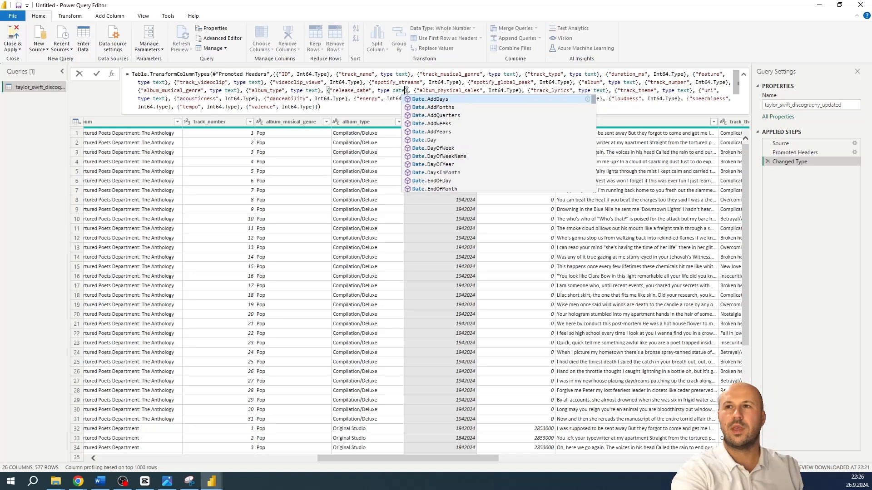
left_click(335, 111)
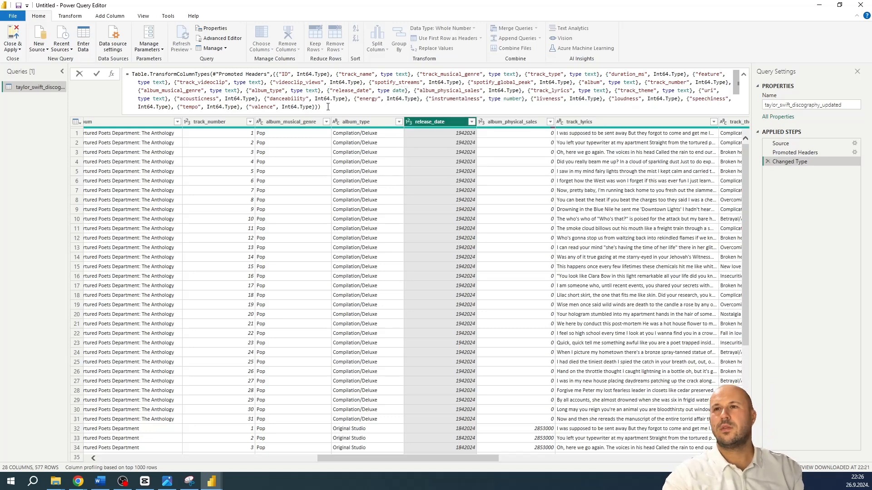
left_click(324, 105)
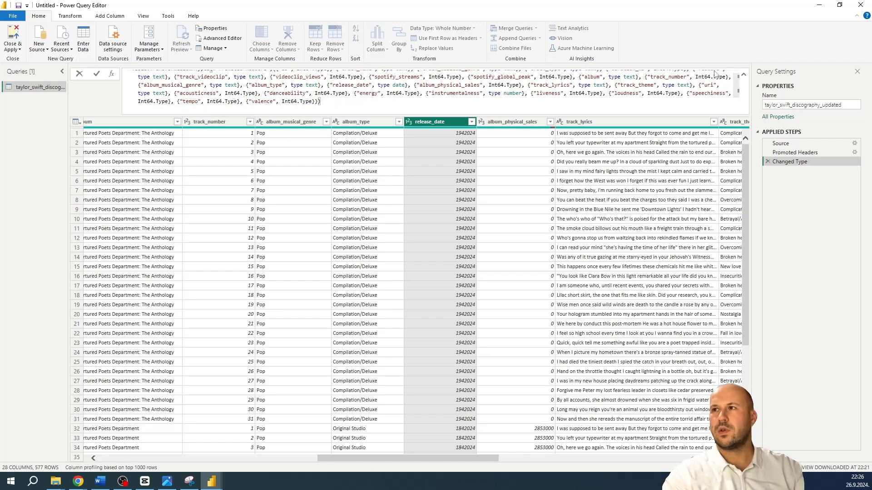
left_click(743, 75)
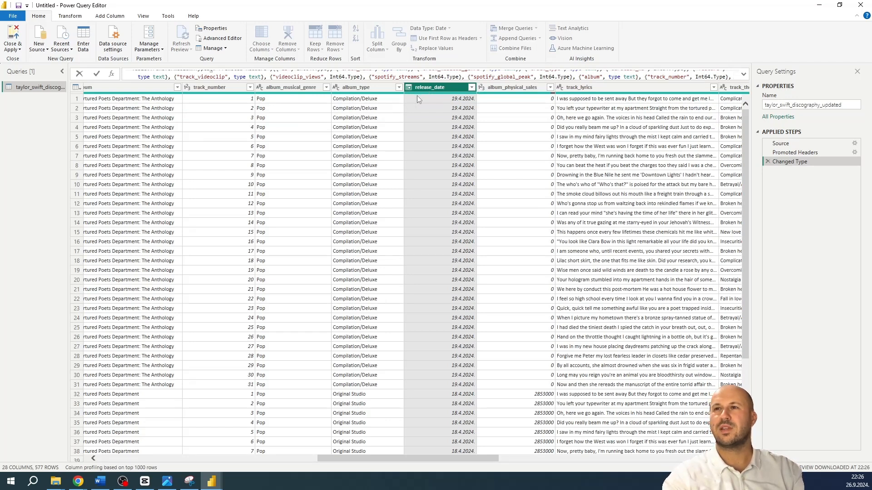
Check the release_date column's filter values without filtering, and review the data in the query's remaining columns
left_click(473, 88)
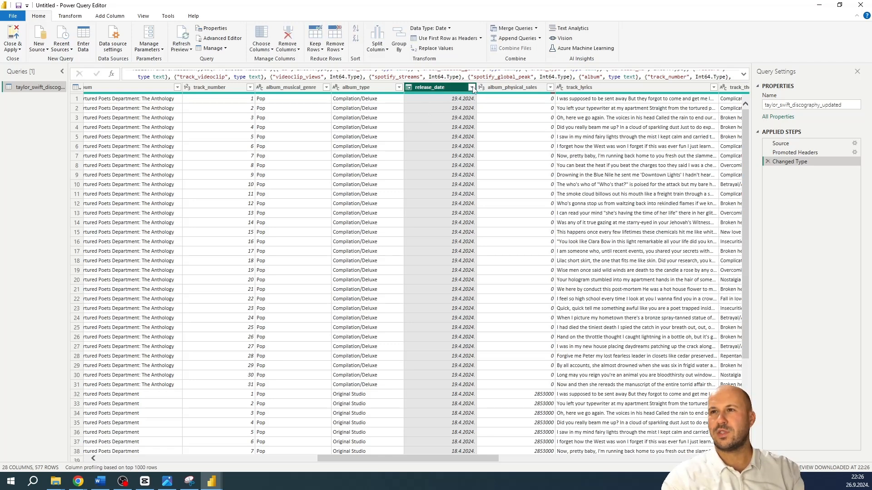
left_click(472, 88)
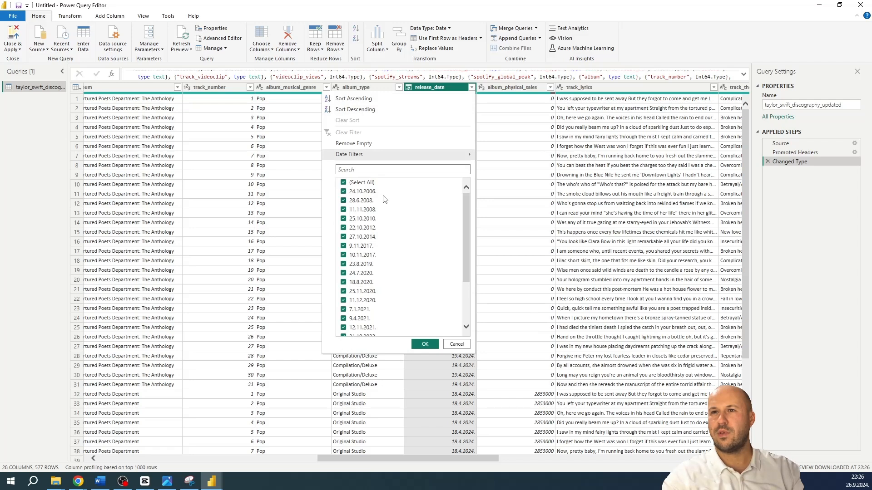
scroll(370, 255, "down", 3)
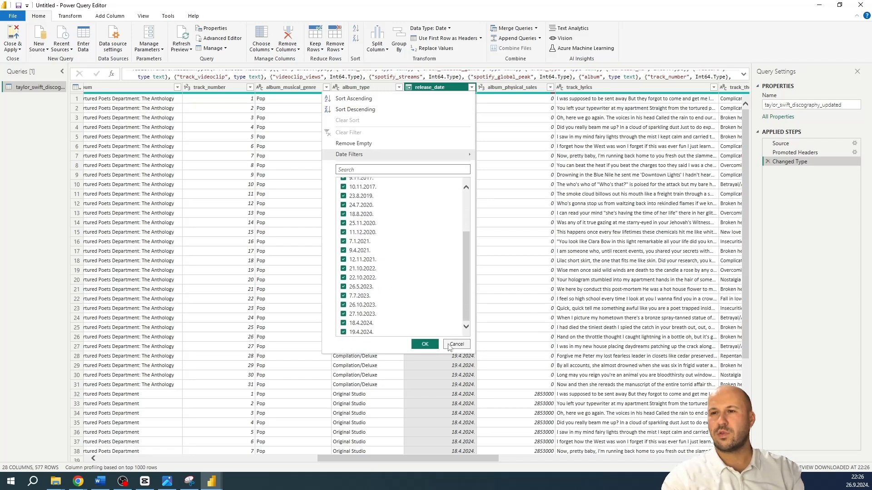
left_click(455, 345)
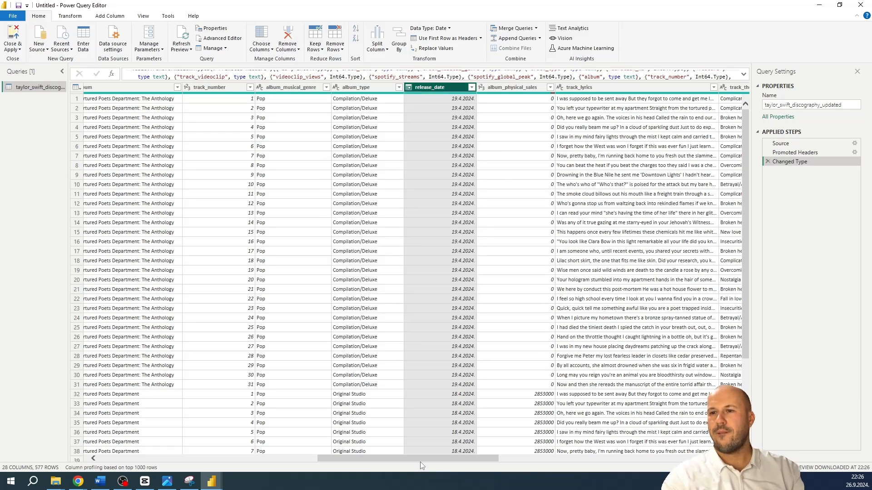
left_click_drag(424, 459, 672, 462)
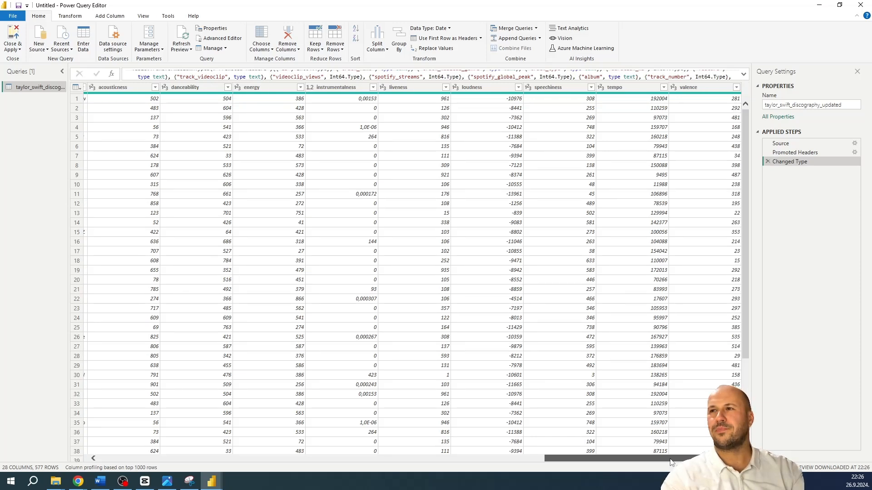
left_click_drag(672, 462, 613, 472)
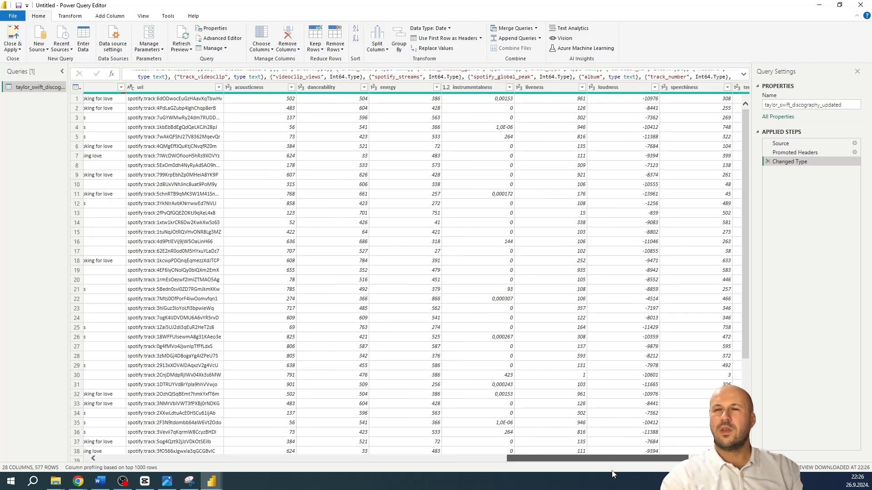
left_click_drag(612, 472, 555, 464)
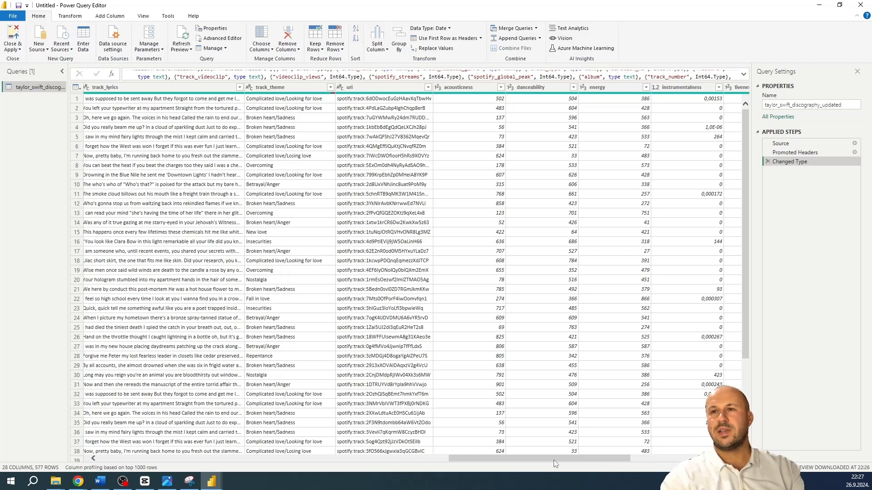
left_click_drag(552, 459, 113, 416)
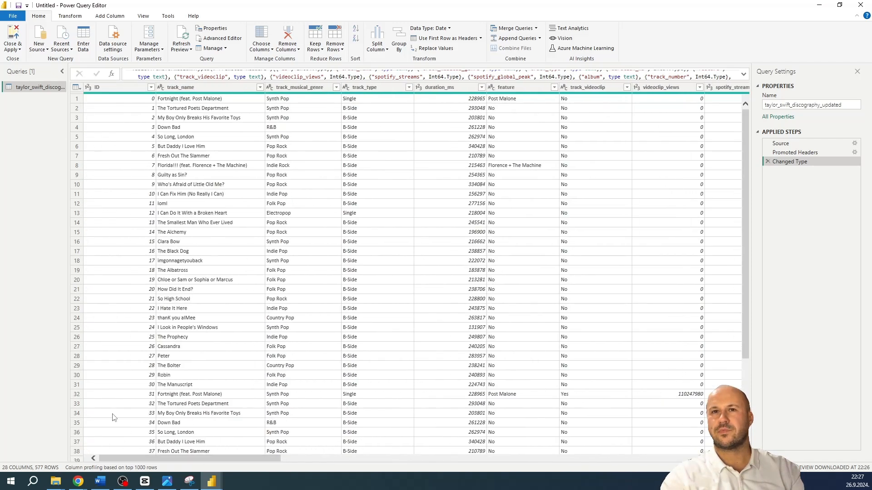
Close Power Query Editor with the changes applied, and open the loaded model in the external tool DAX Studio
left_click(11, 36)
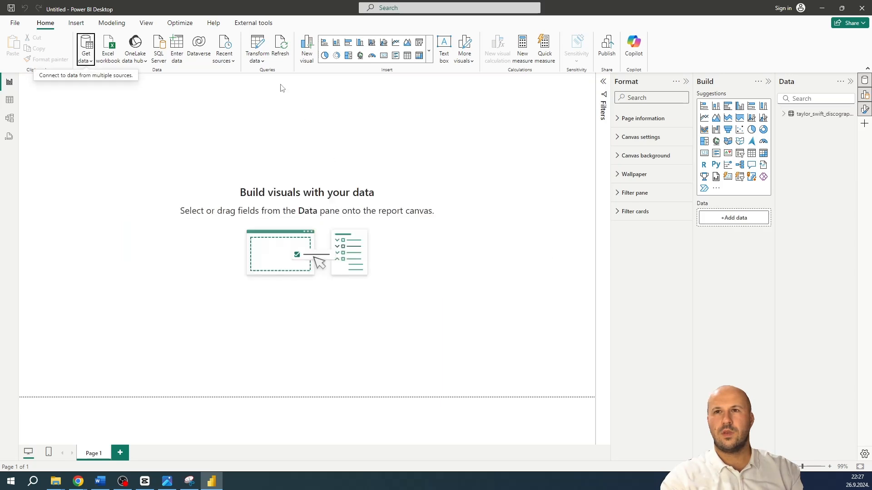
left_click(244, 24)
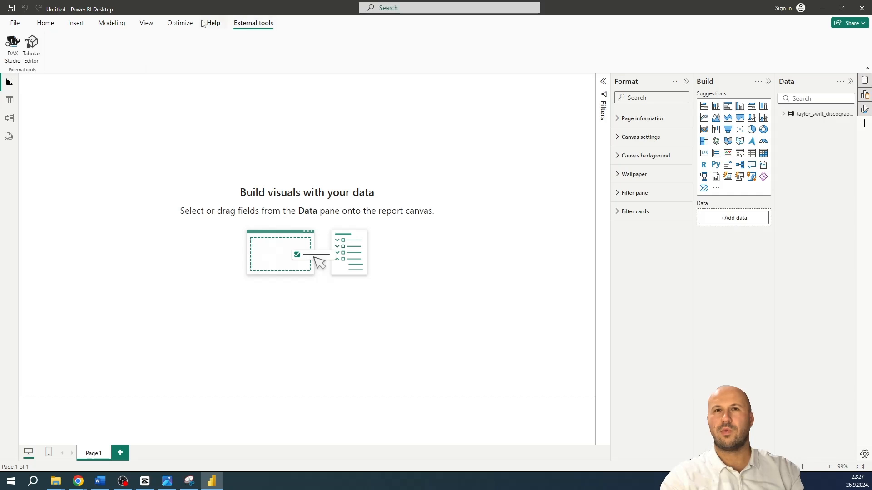
left_click(11, 44)
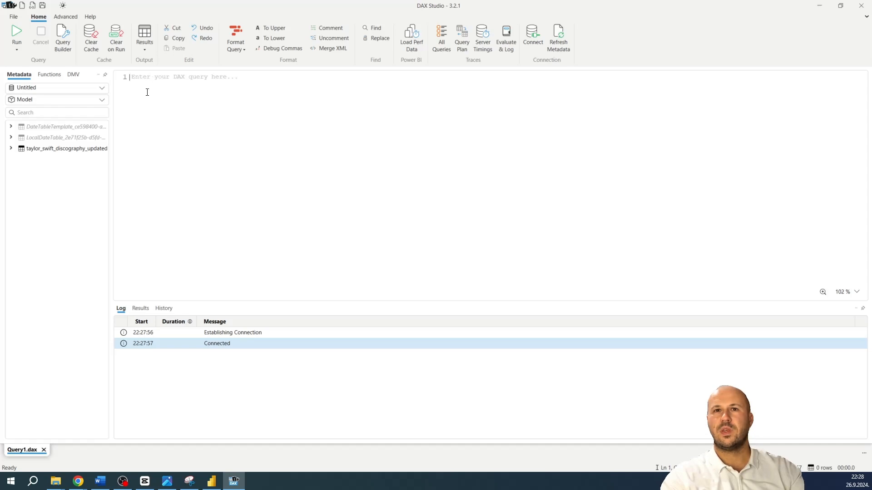
View the model's VertiPaq metrics and check the summary for its total size in memory
left_click(69, 152)
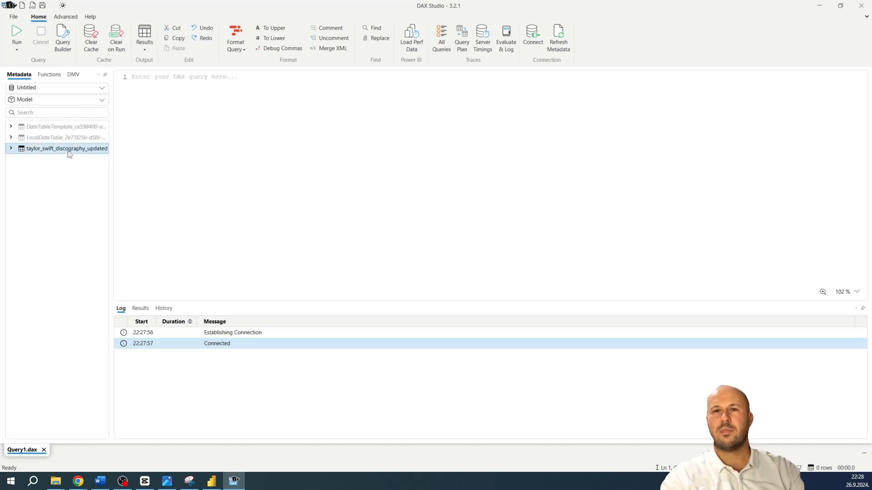
left_click(66, 17)
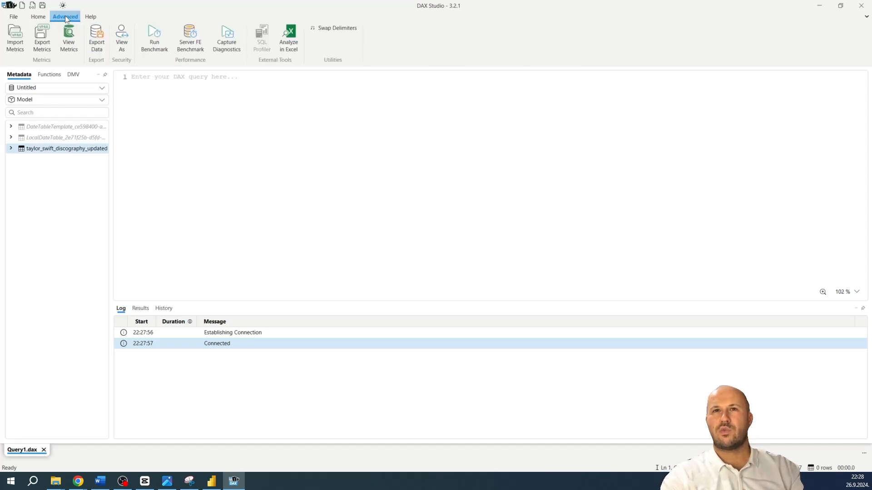
left_click(68, 38)
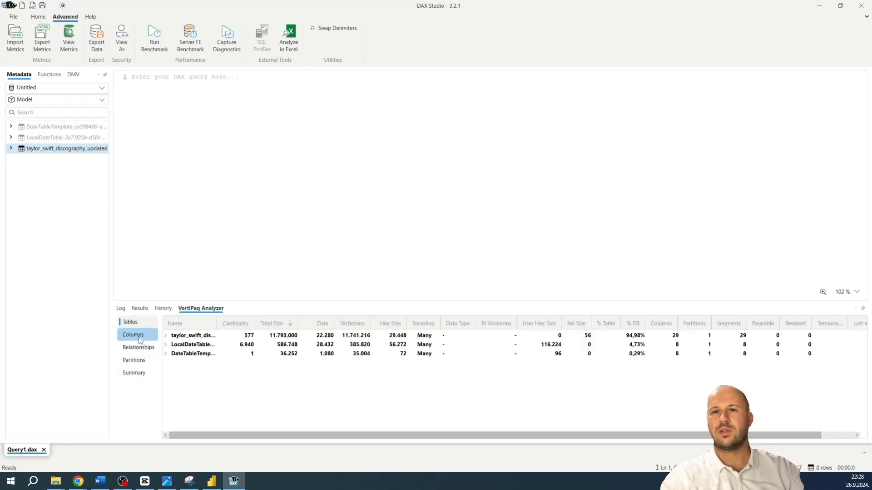
left_click(139, 375)
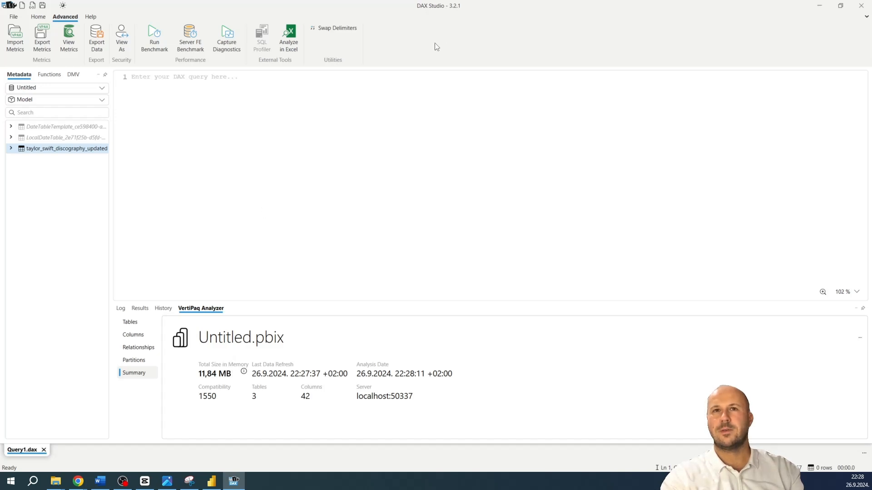
Return to Power BI Desktop and open the Power Query Editor to transform the discography data
left_click(817, 5)
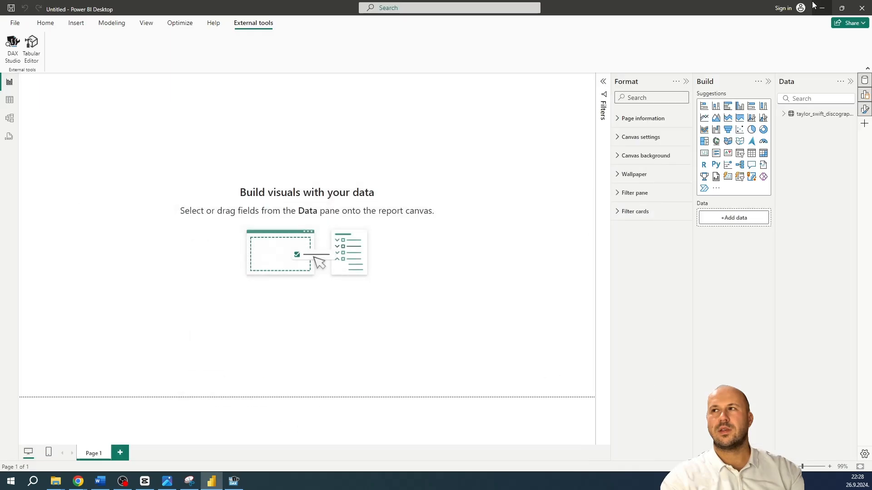
left_click(45, 22)
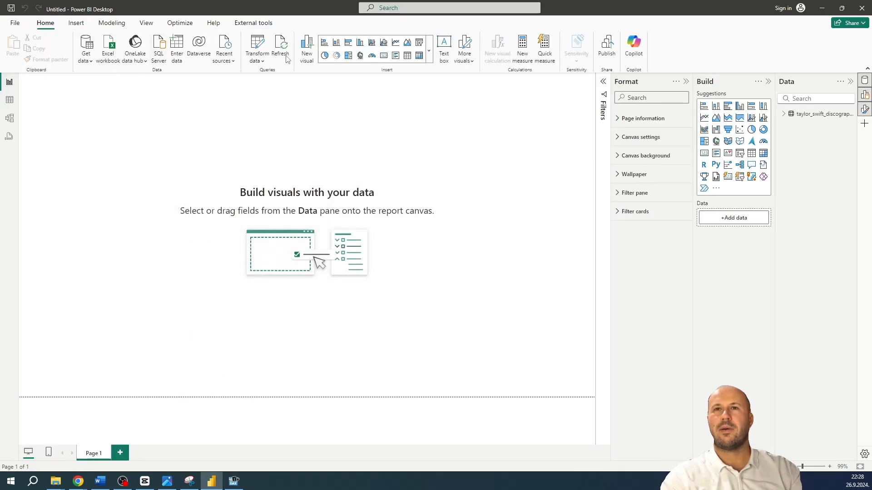
left_click(265, 42)
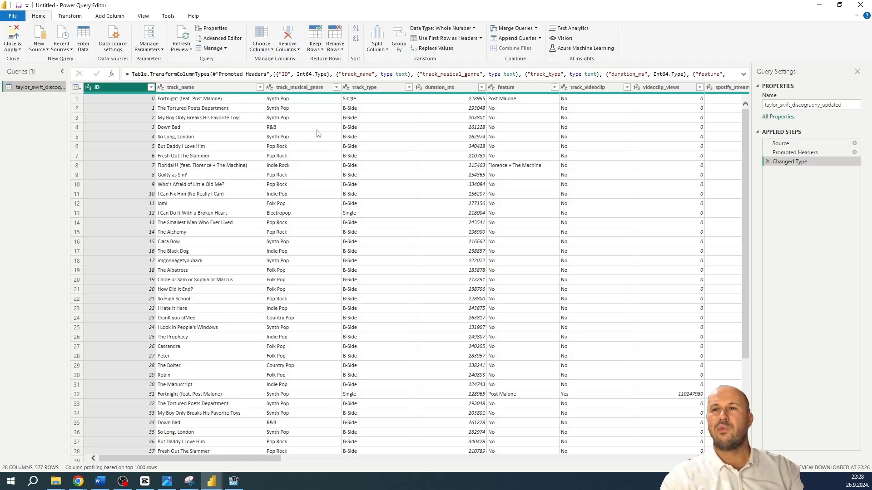
Try filtering the track_musical_genre column to only Country Pop, and cancel the filter
left_click(336, 87)
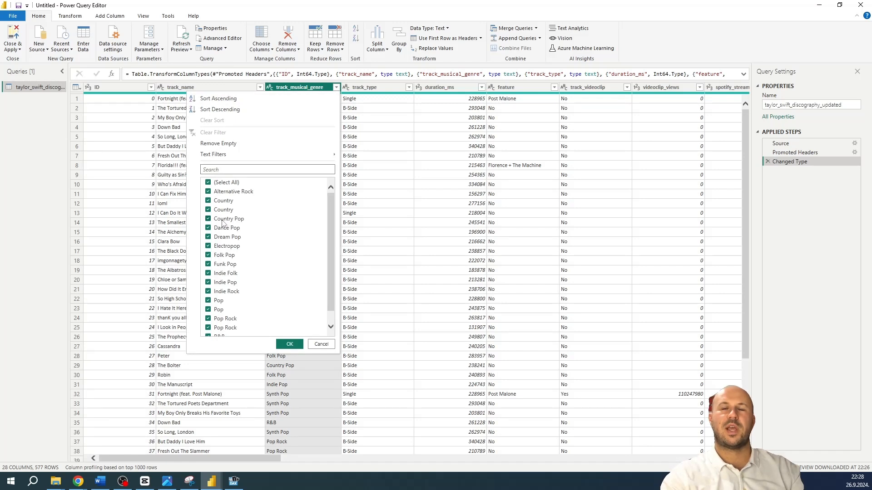
left_click(225, 183)
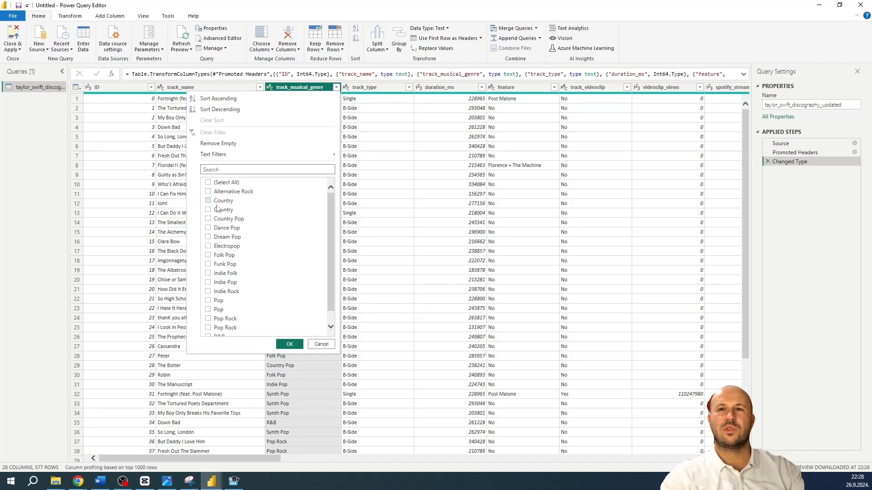
left_click(209, 219)
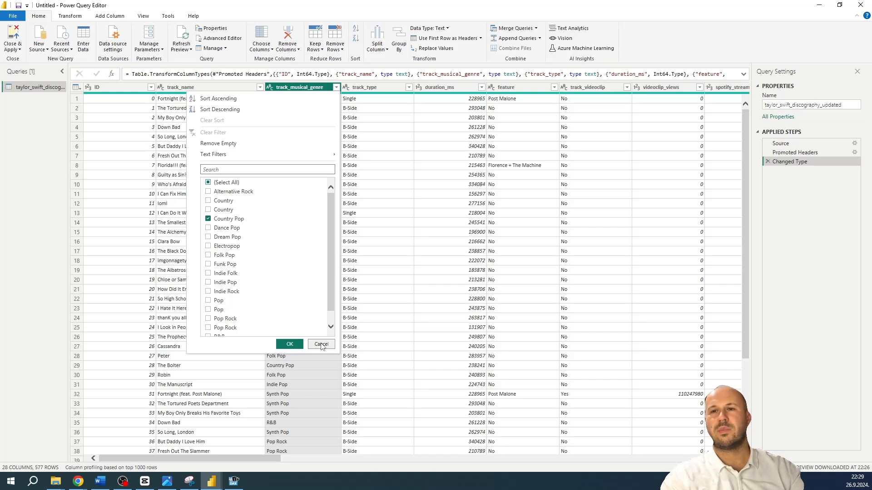
left_click(321, 345)
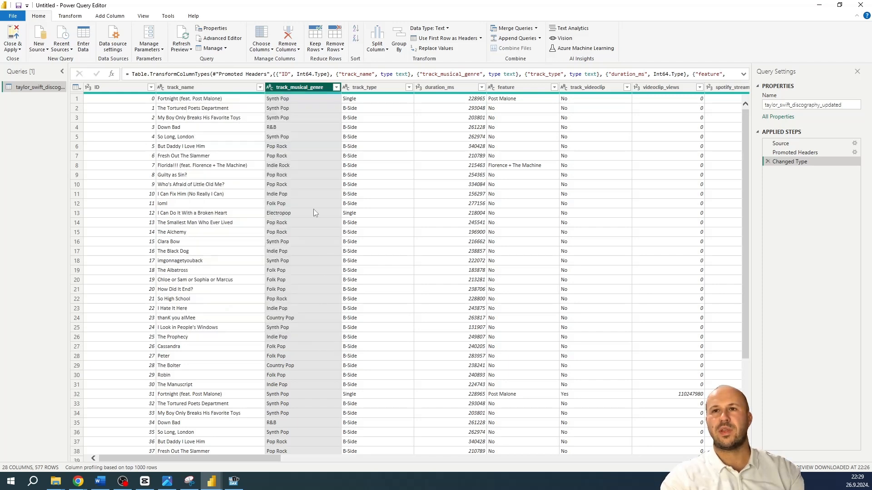
Start choosing the query's columns, try keeping only uri, and reselect all columns
left_click(263, 36)
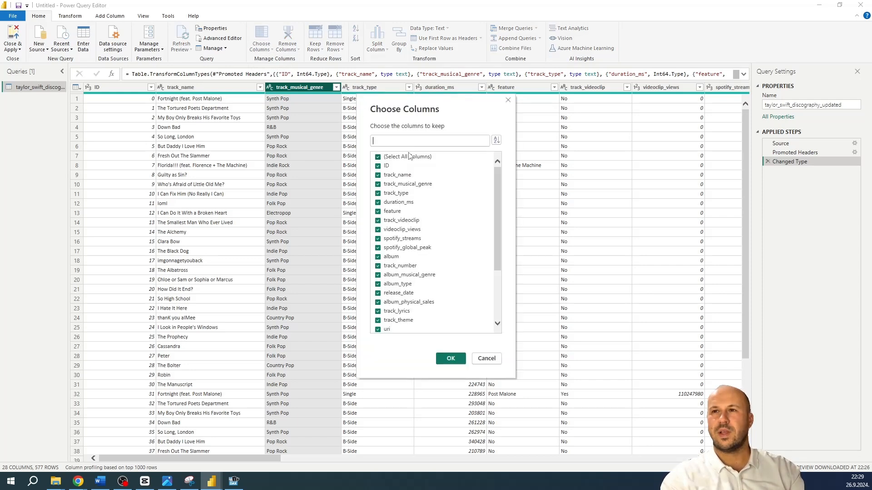
left_click(412, 157)
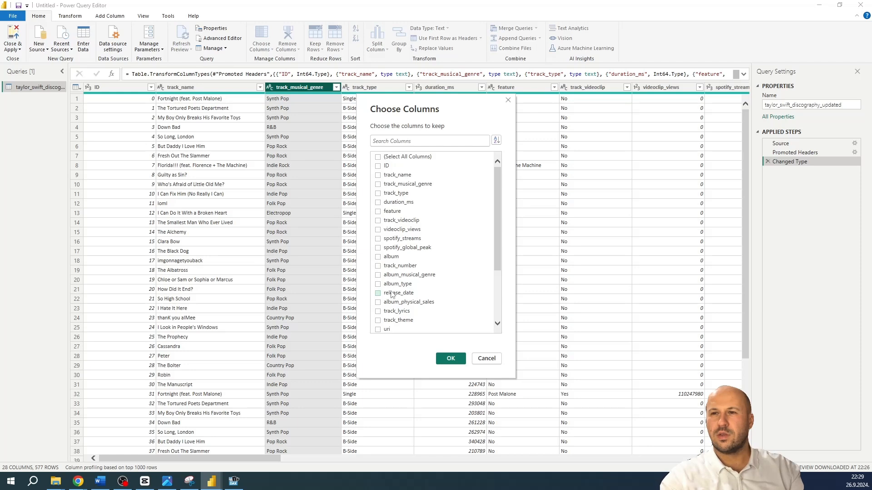
scroll(412, 302, "down", 1)
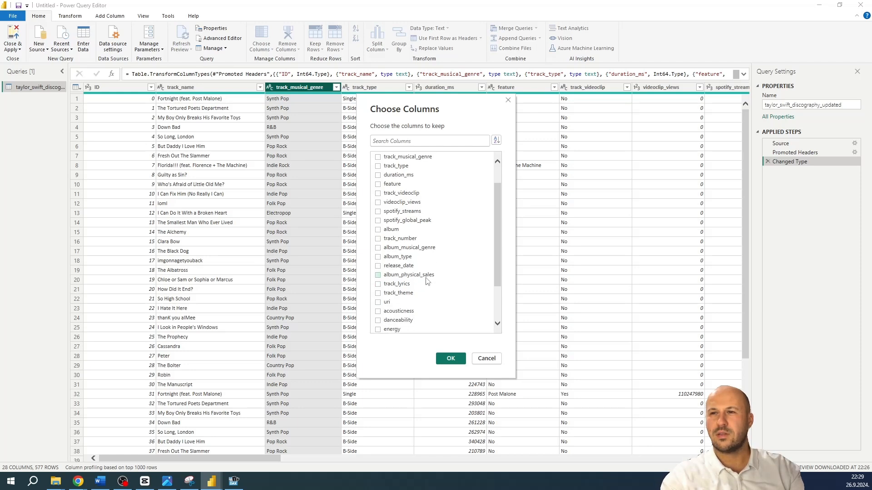
left_click_drag(496, 254, 481, 302)
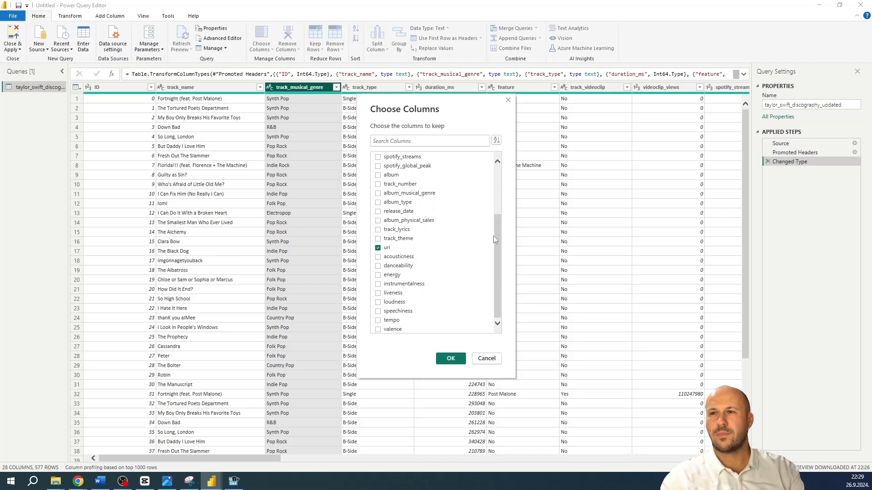
left_click_drag(495, 222, 495, 174)
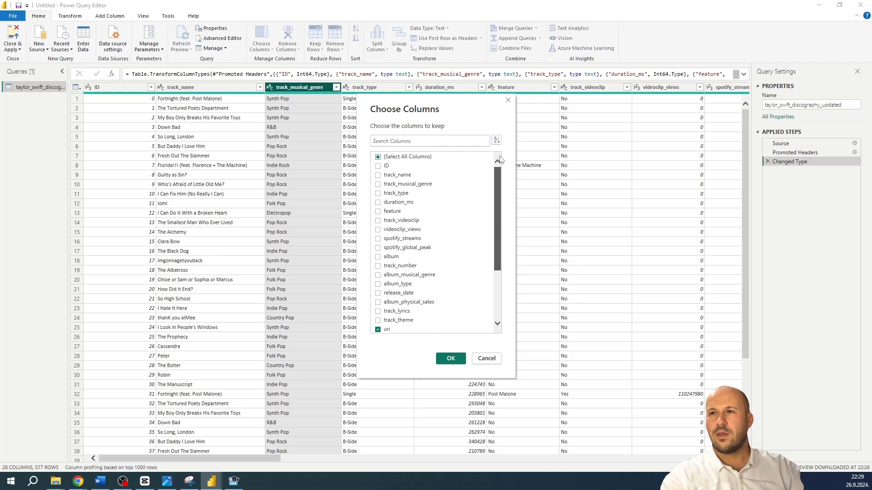
left_click(427, 158)
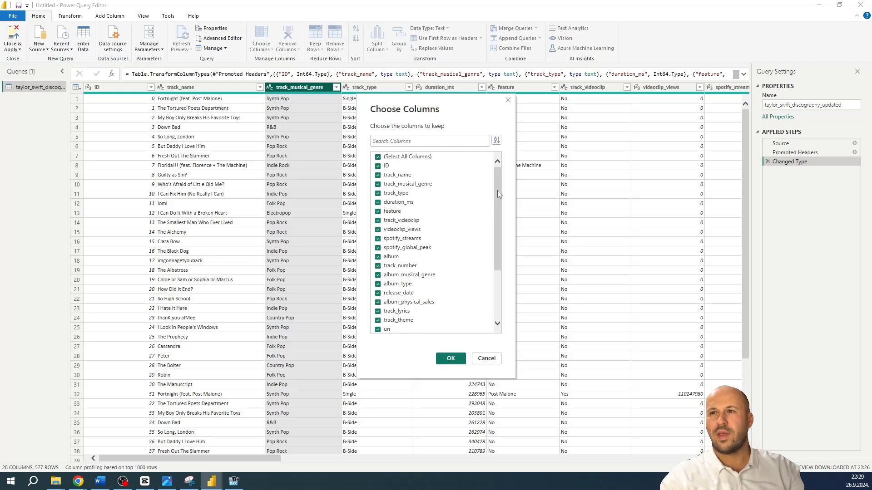
Keep all columns except uri and track_lyrics, and close Power Query Editor with the changes applied
left_click_drag(497, 189, 480, 245)
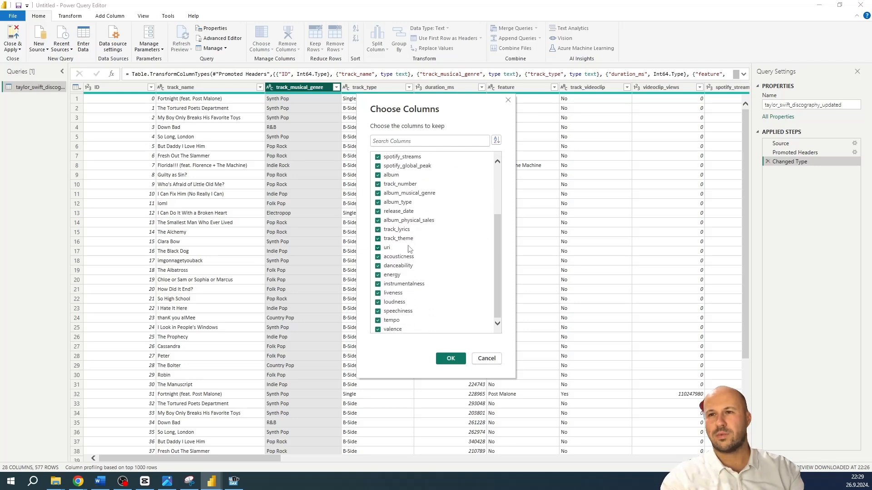
left_click(383, 249)
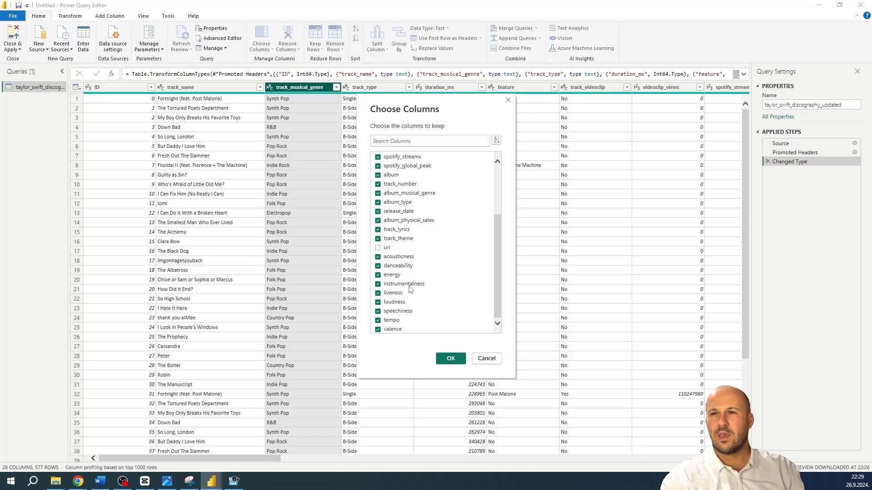
scroll(411, 298, "up", 1)
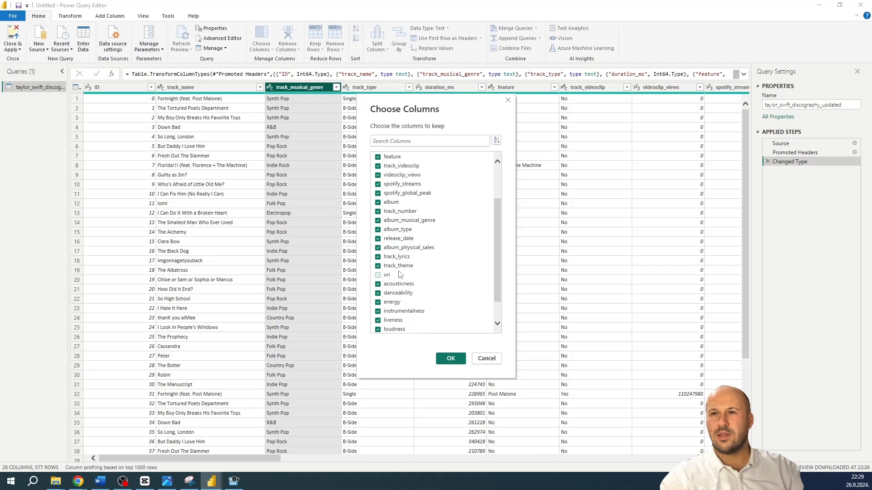
left_click(390, 258)
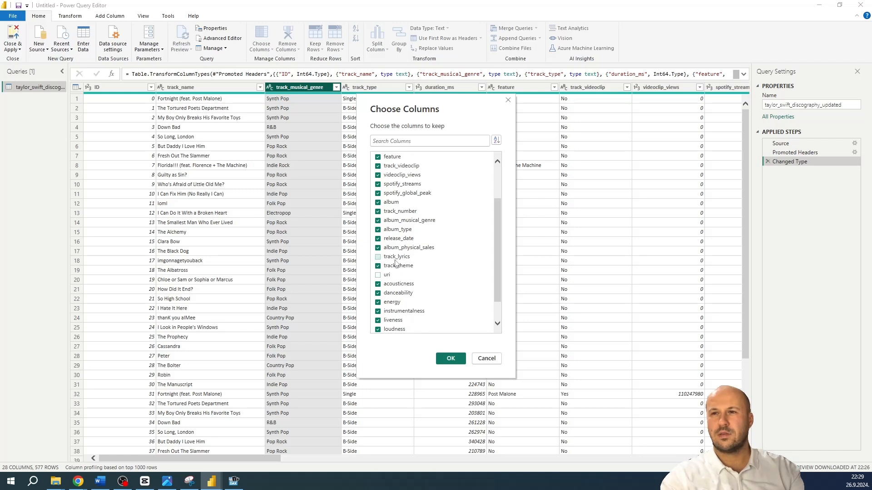
scroll(493, 273, "down", 1)
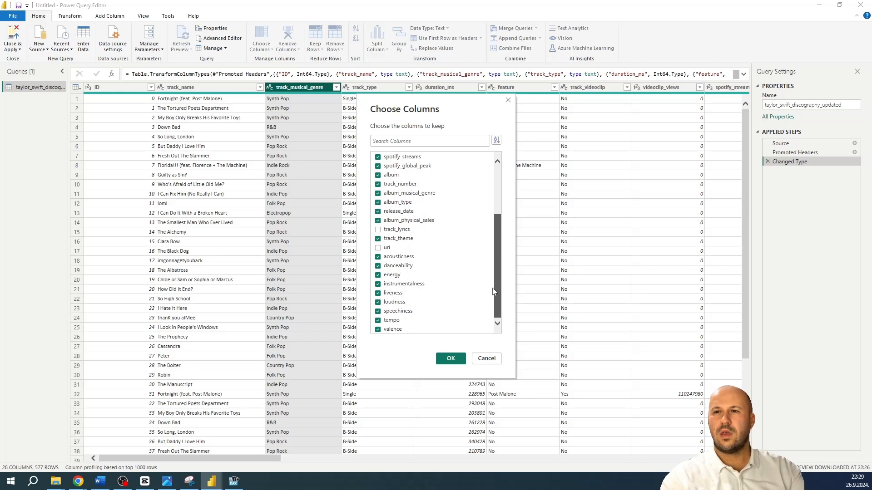
left_click_drag(494, 292, 493, 213)
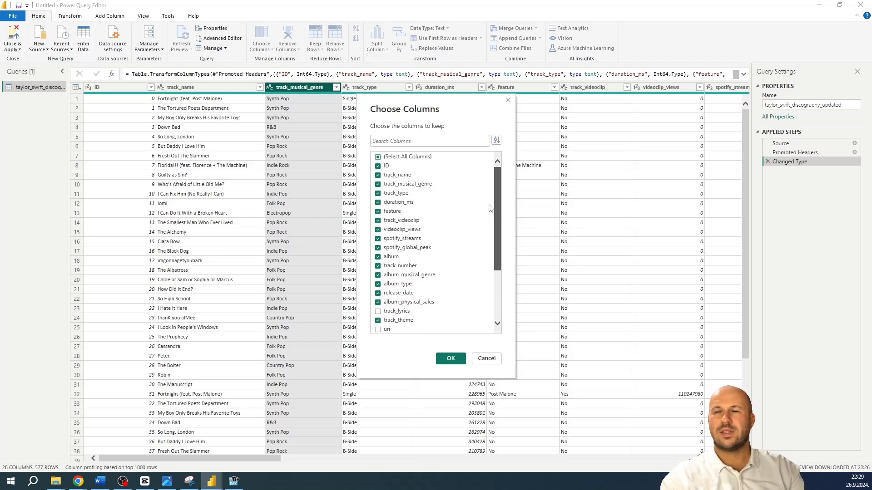
left_click(450, 358)
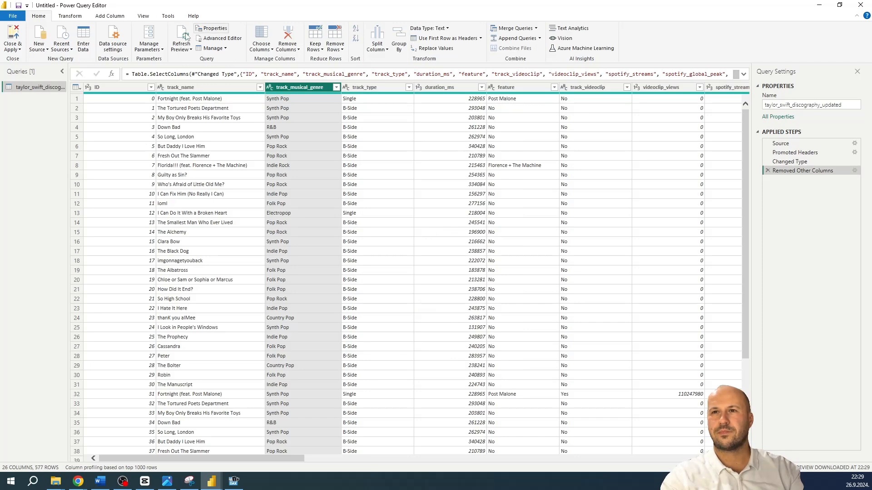
left_click(20, 28)
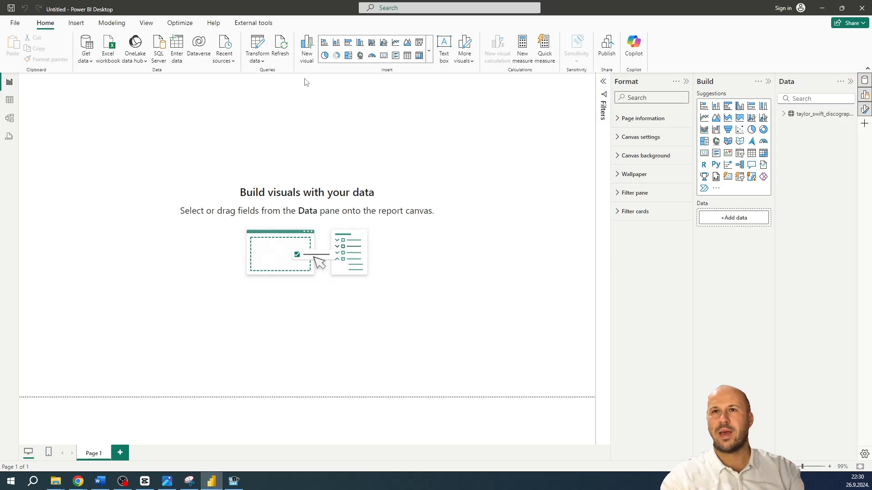
Switch to DAX Studio, regenerate the model's metrics, and check the summary for its total size in memory
left_click(253, 23)
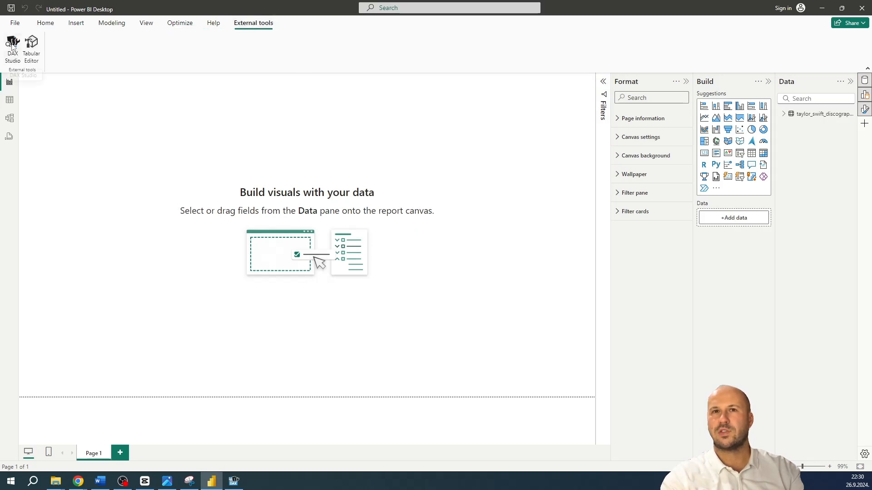
left_click(12, 46)
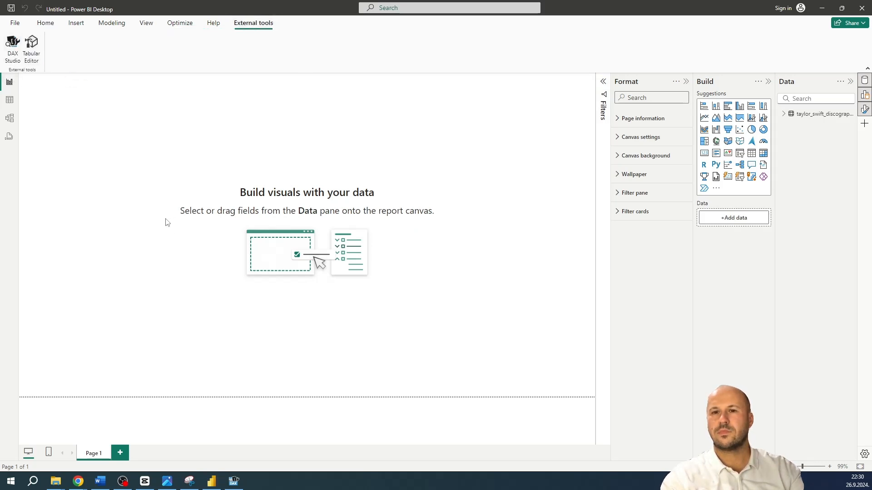
left_click(233, 480)
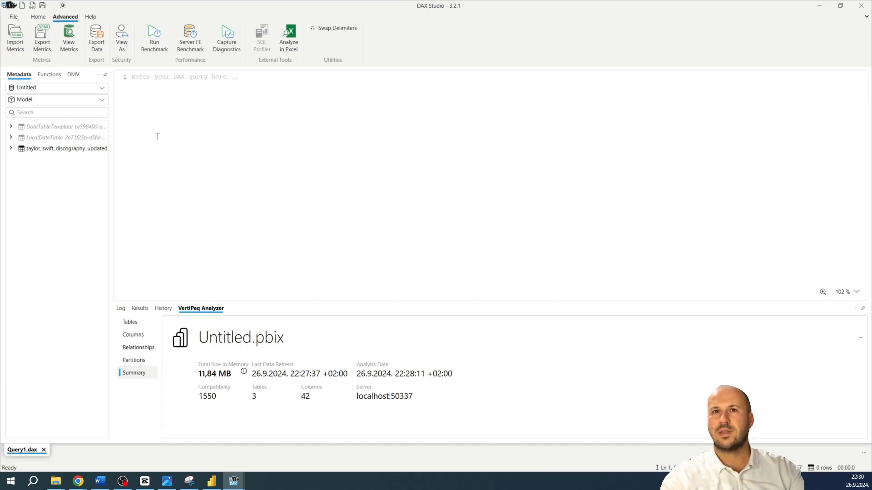
left_click(73, 34)
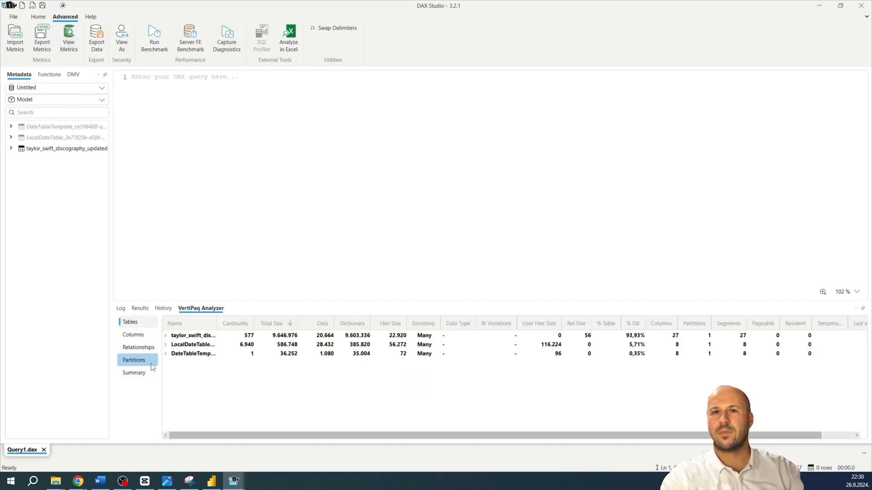
left_click(142, 374)
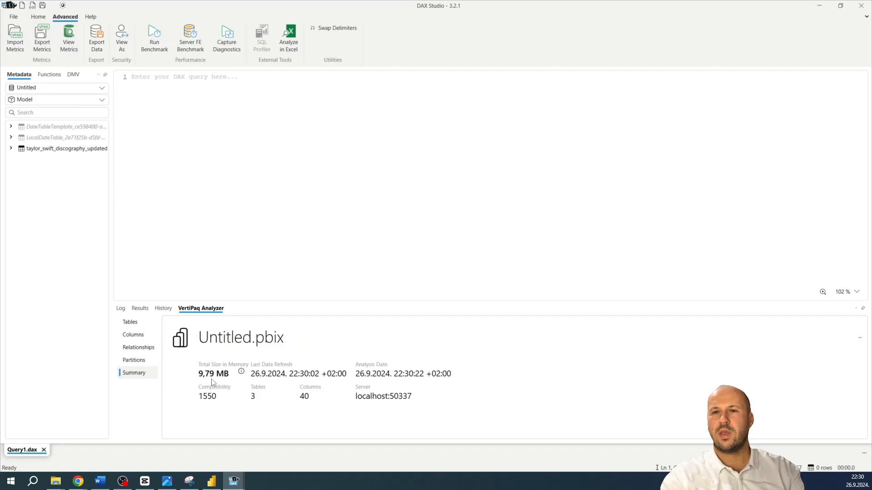
mouse_move(200, 380)
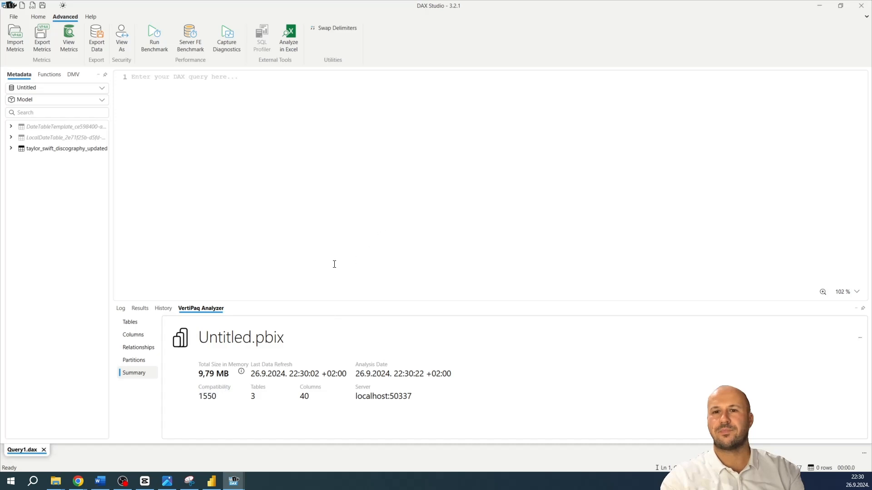
Switch to Power BI Desktop, reopen Power Query Editor, and inspect the discography CSV's data source settings, including the option to change the source
left_click(215, 482)
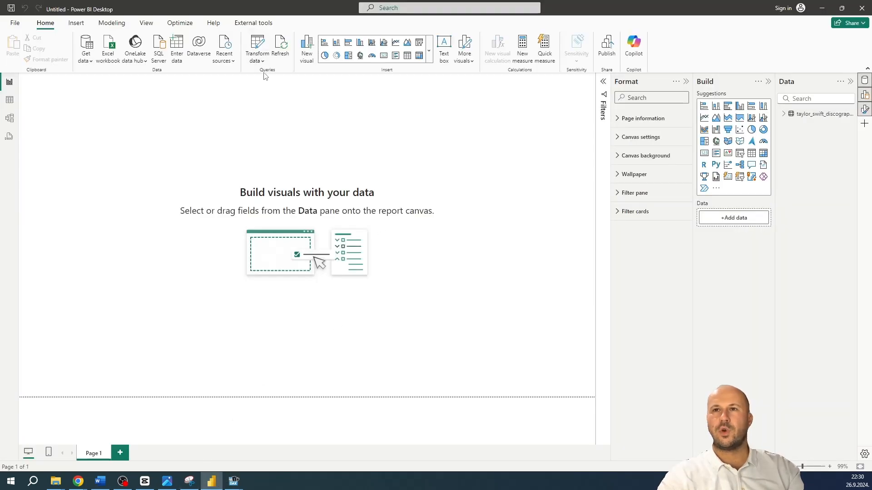
left_click(257, 44)
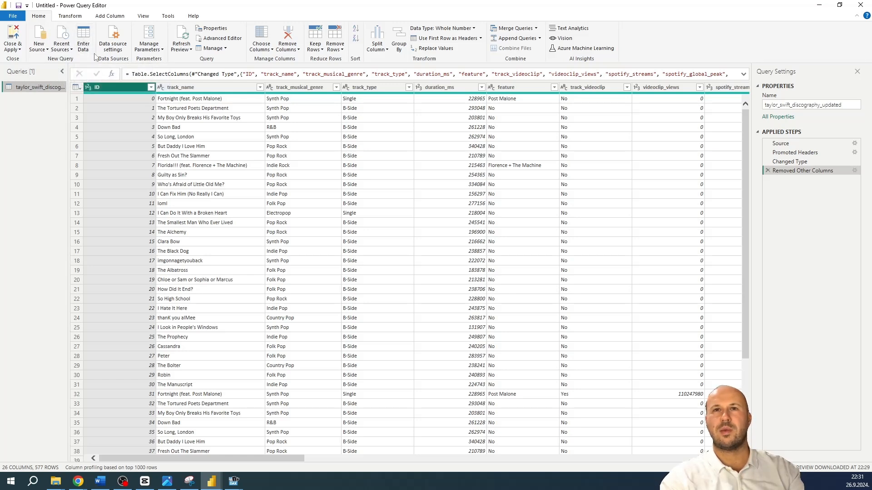
left_click(113, 47)
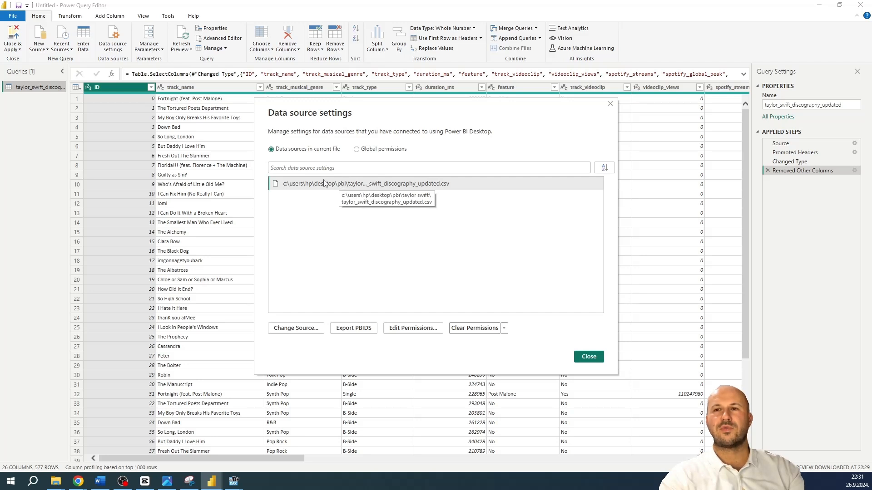
left_click(304, 328)
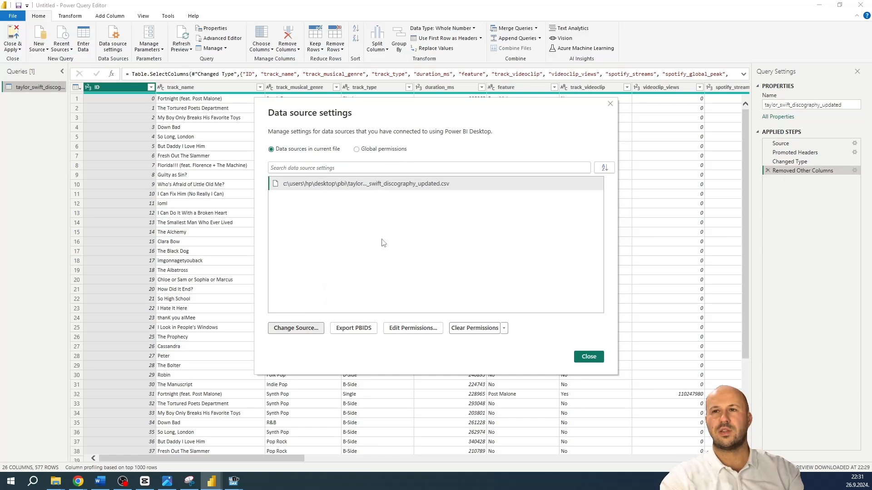
left_click(565, 310)
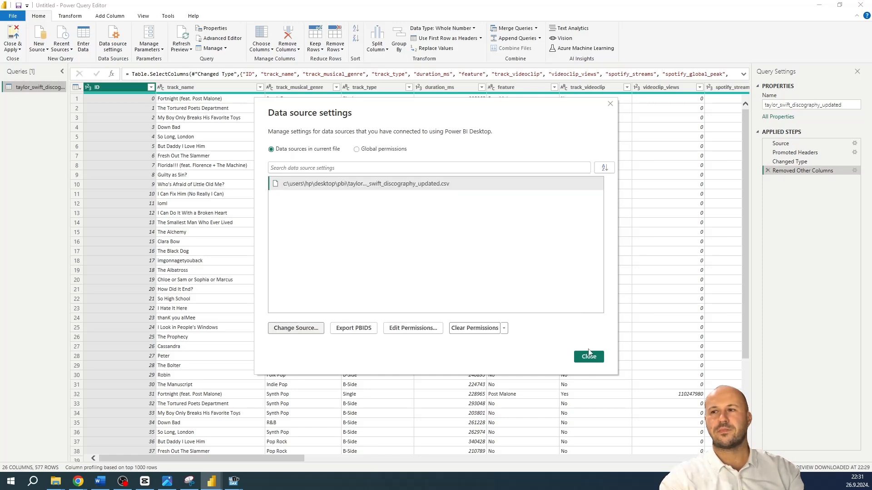
left_click(589, 356)
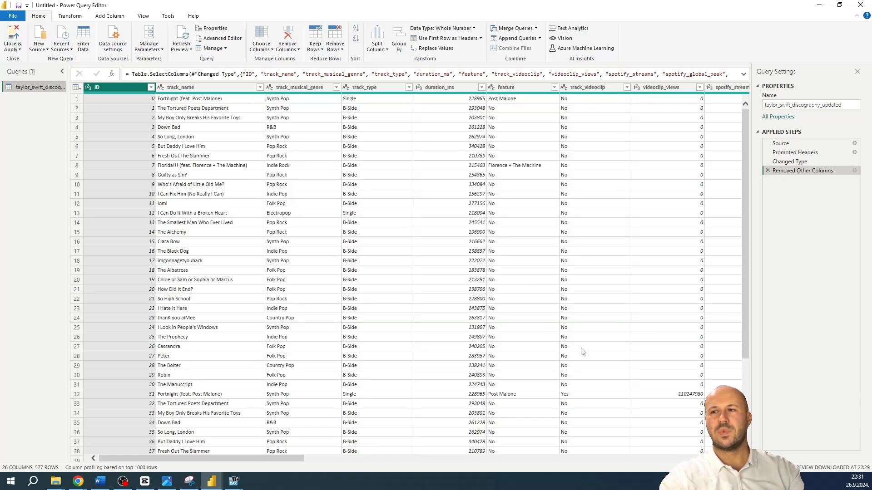
Search the query's columns for "sales" and go to the album_physical_sales column
left_click(262, 34)
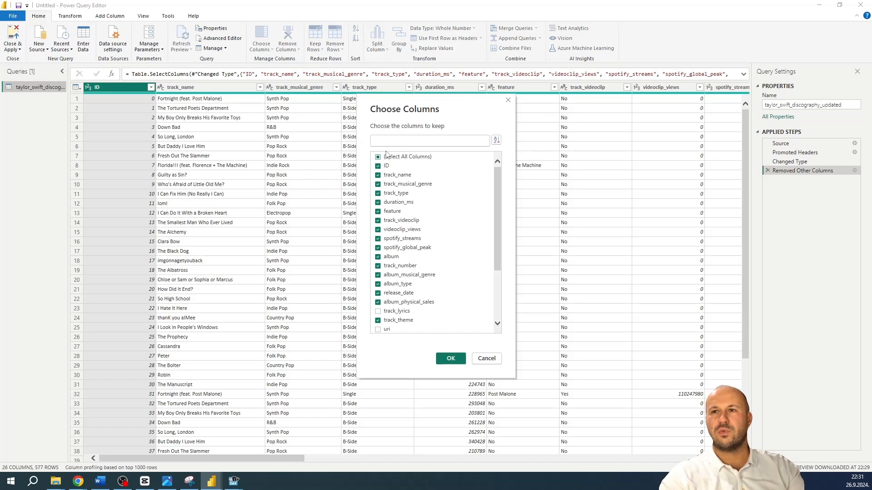
left_click(485, 358)
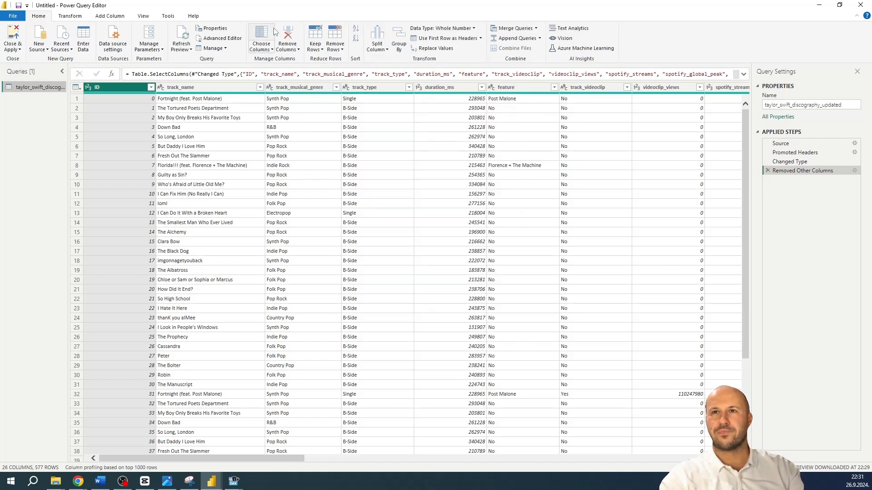
left_click(269, 48)
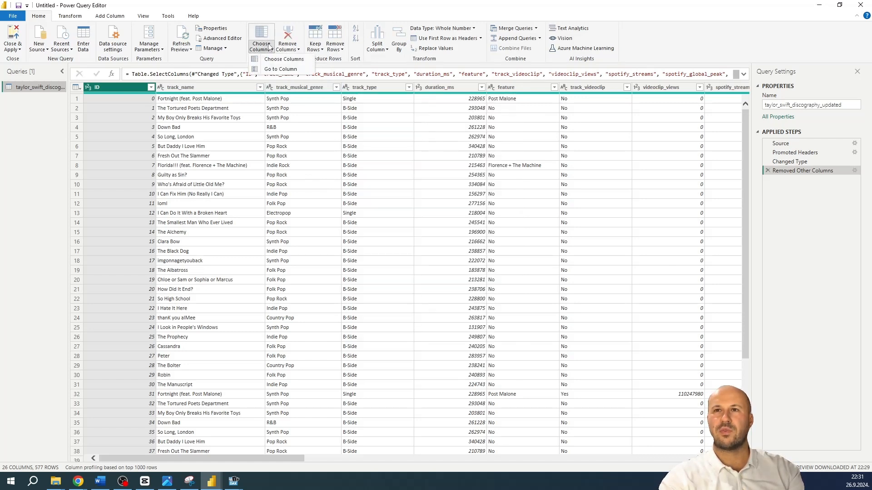
left_click(275, 70)
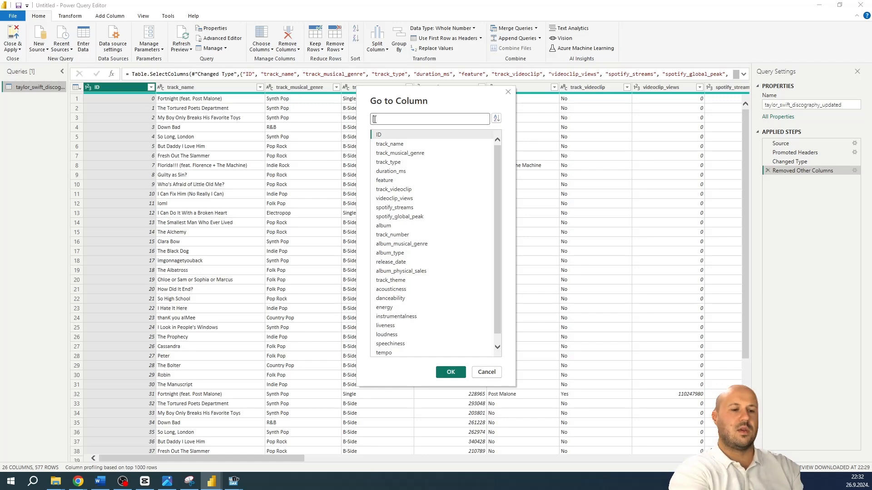
type("sales")
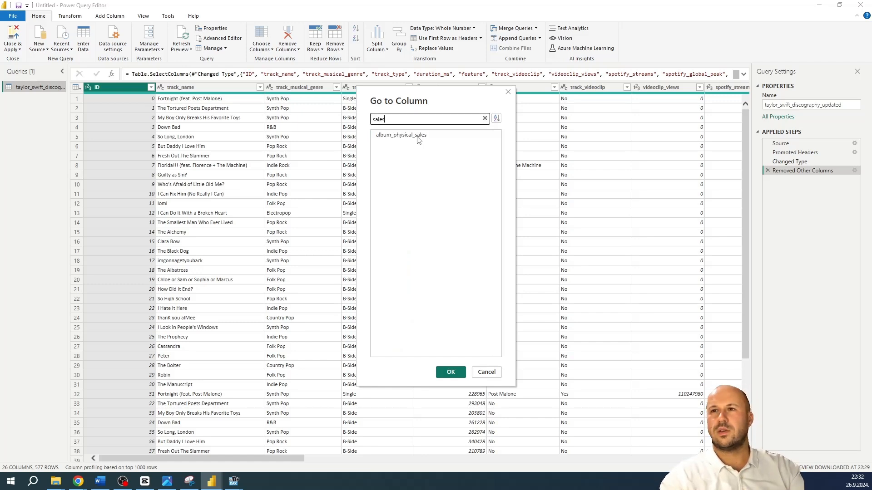
double_click(401, 136)
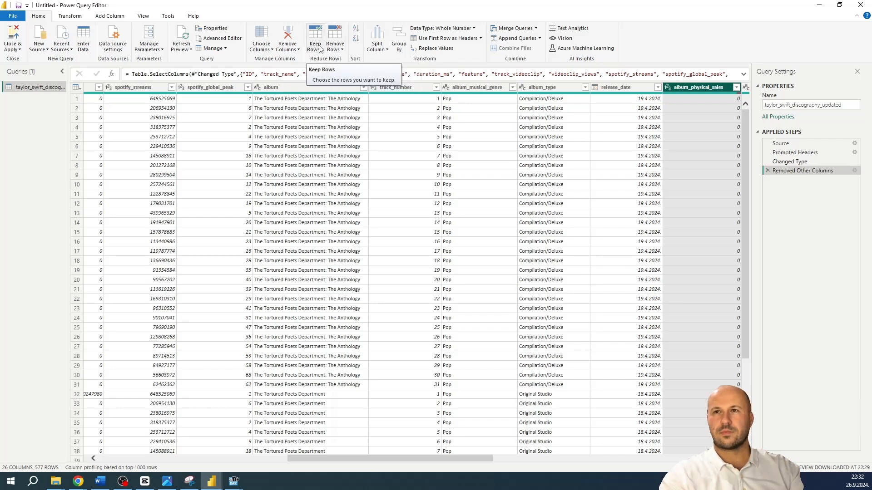
Try removing the top 10 rows of the query, and cancel the removal
left_click(343, 50)
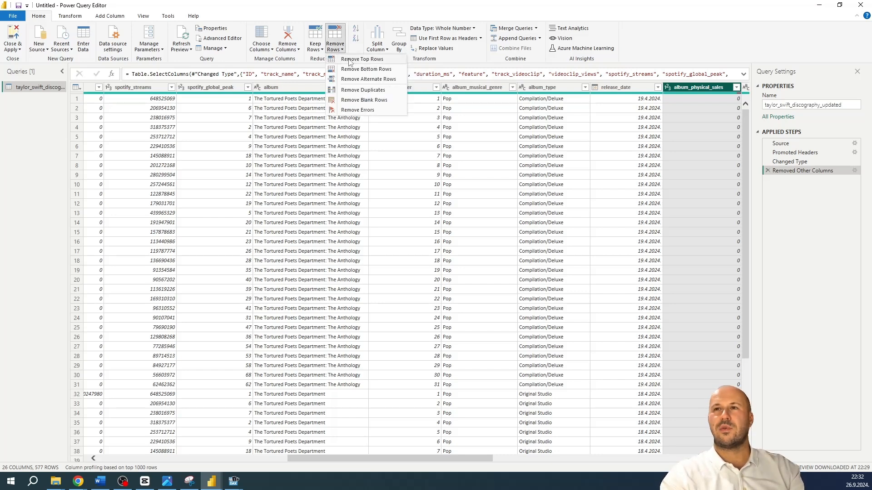
left_click(351, 63)
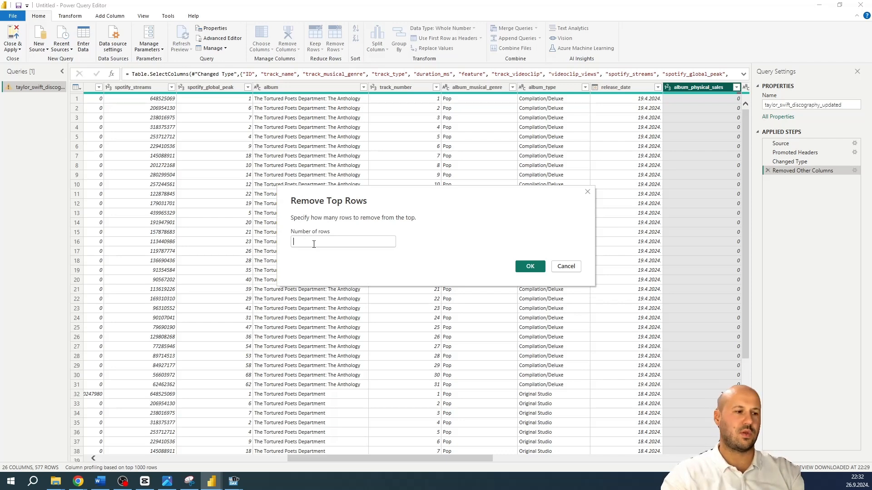
type("10")
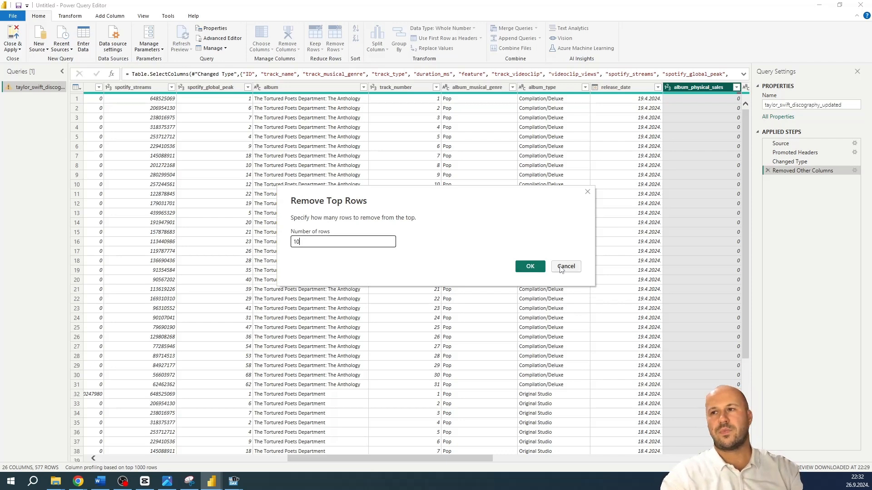
left_click(561, 268)
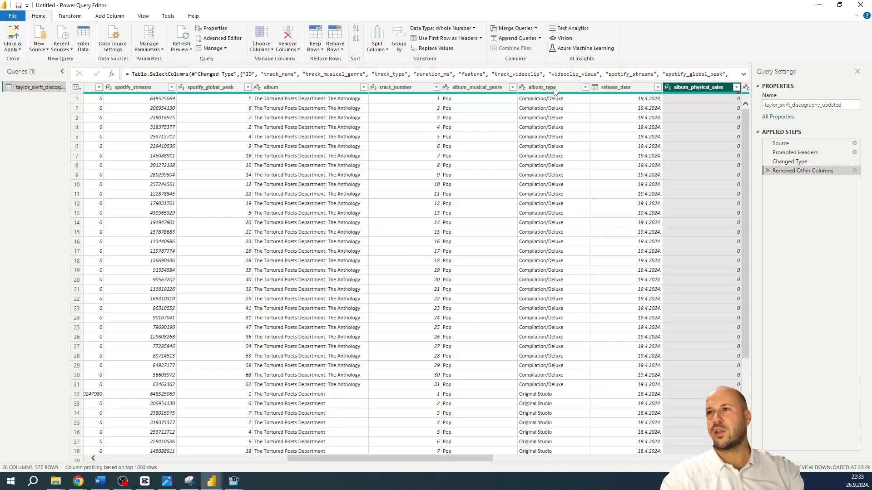
Try splitting the album_type column at each occurrence of the / delimiter, and delete the added split and type-change steps
left_click(377, 49)
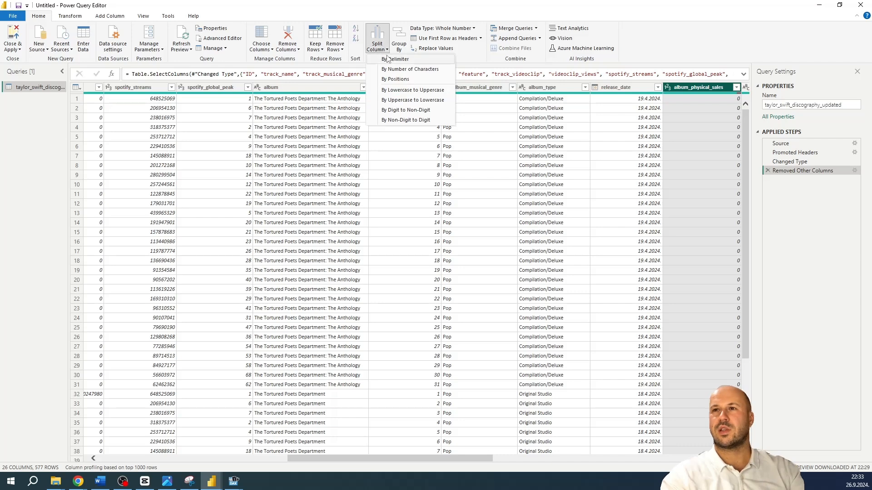
left_click(554, 90)
left_click(554, 90)
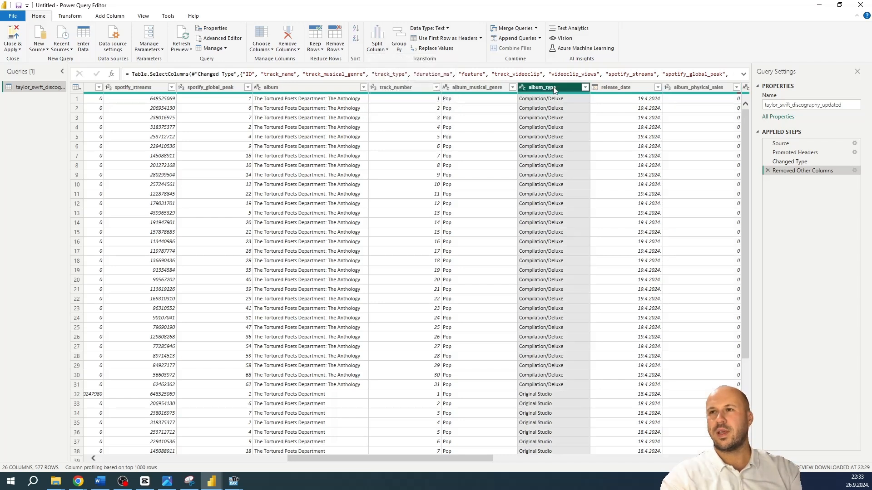
left_click(377, 48)
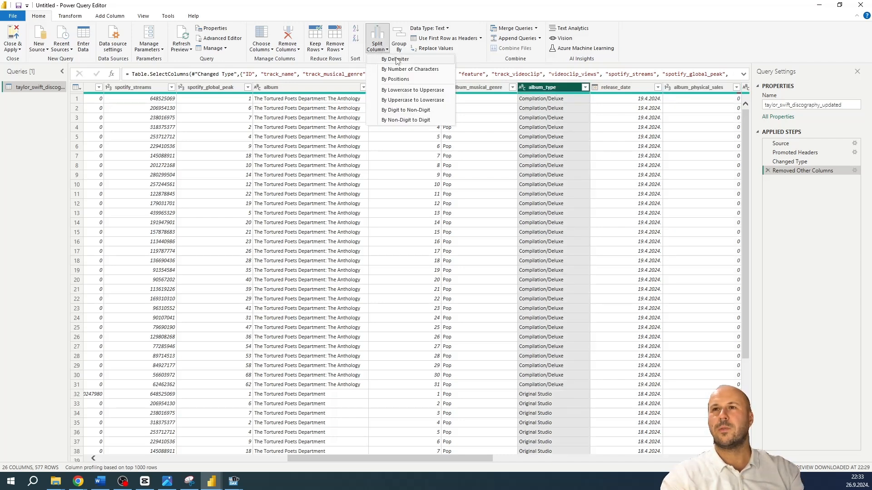
left_click(395, 59)
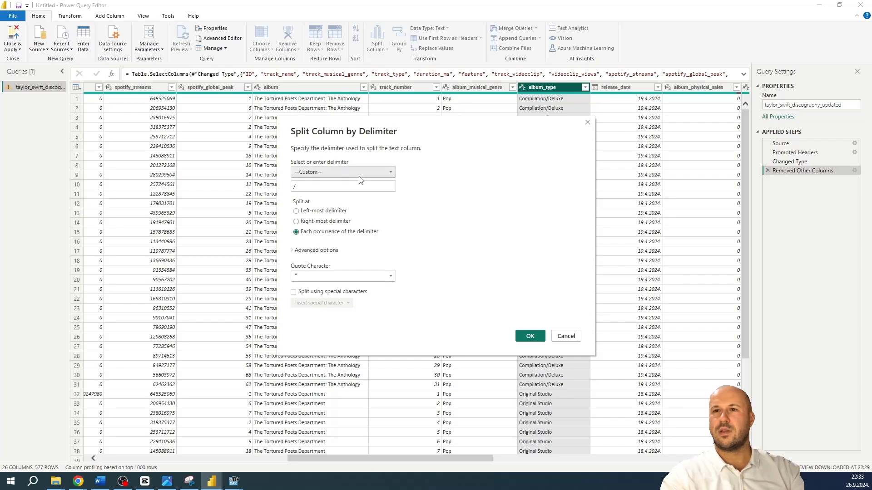
left_click(530, 337)
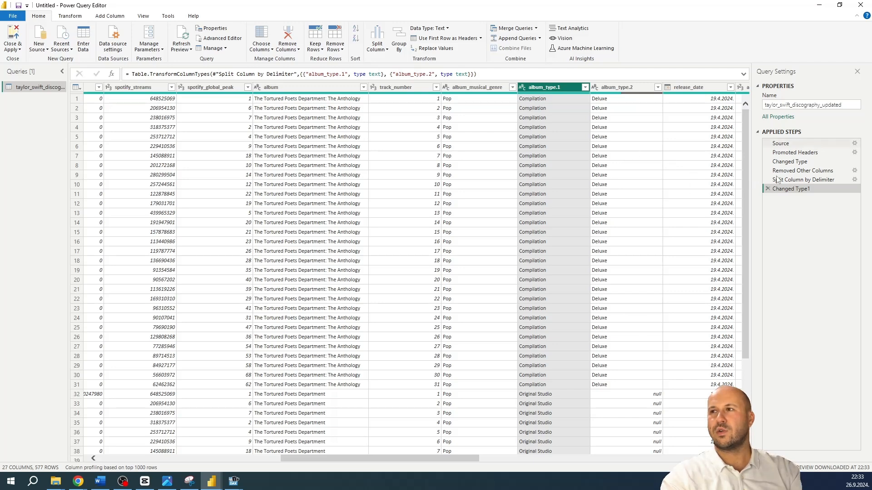
left_click(767, 189)
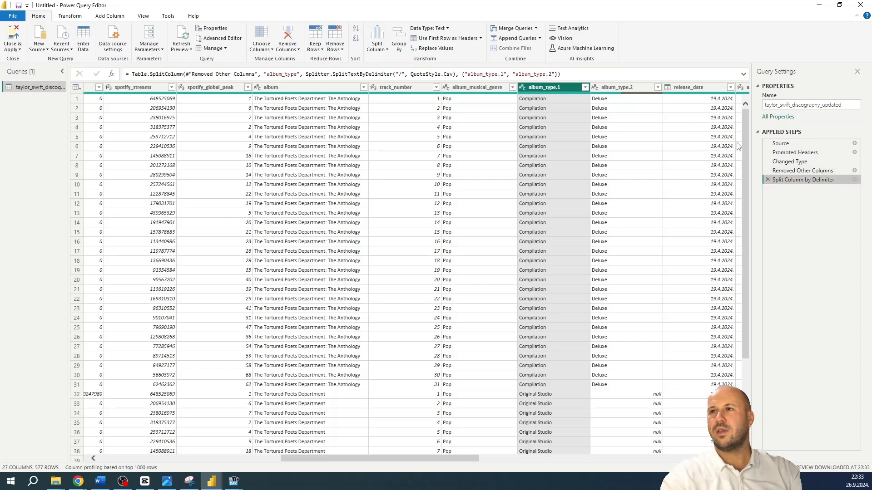
left_click(767, 180)
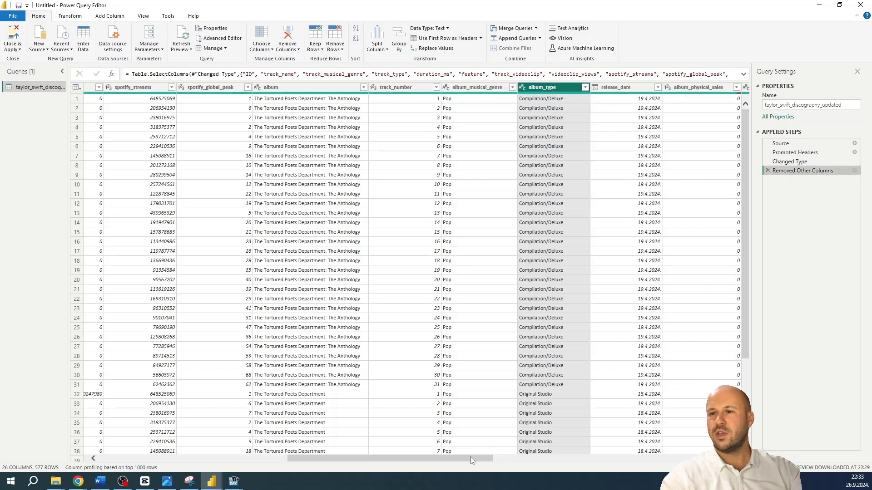
Start a custom column in the discography query and name it Song effect
left_click_drag(470, 457, 644, 461)
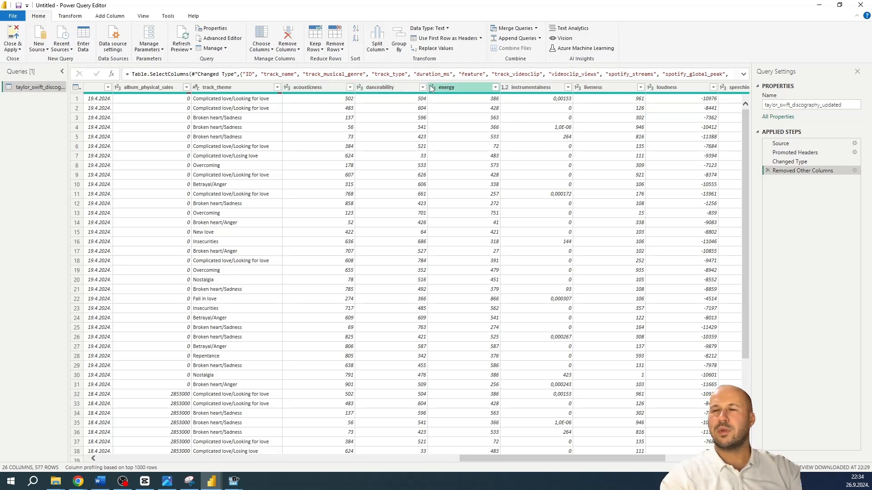
left_click(113, 17)
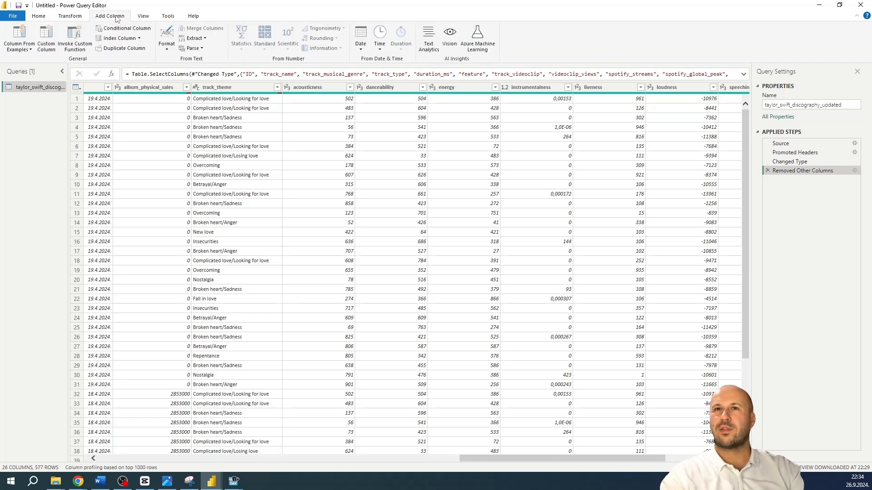
left_click(49, 50)
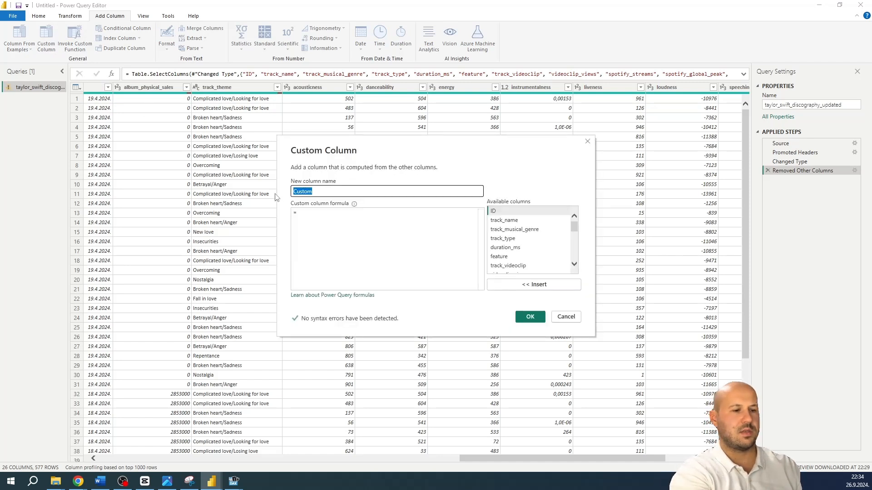
type("Song")
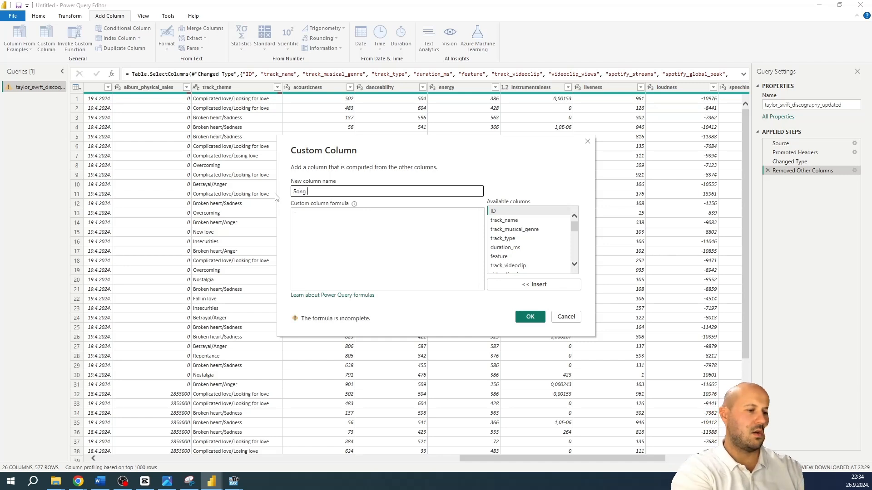
type(" effect")
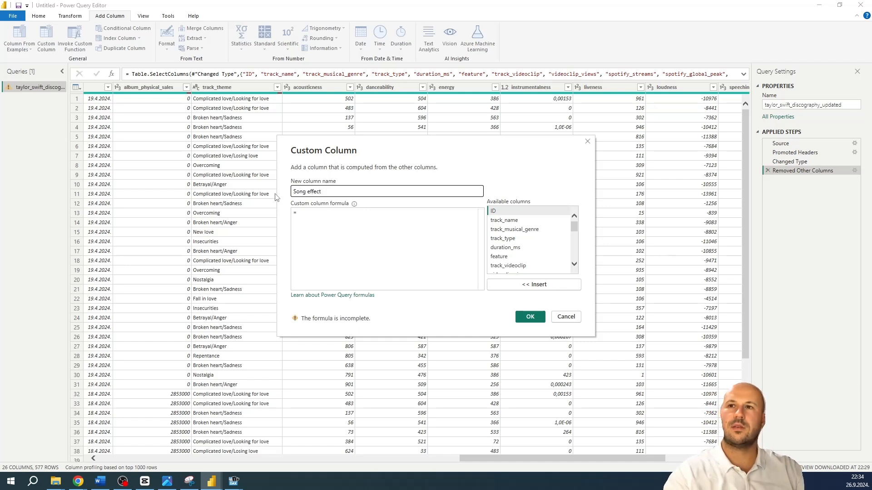
Define the Song effect formula as [energy]+[danceability] and create the column
left_click(315, 217)
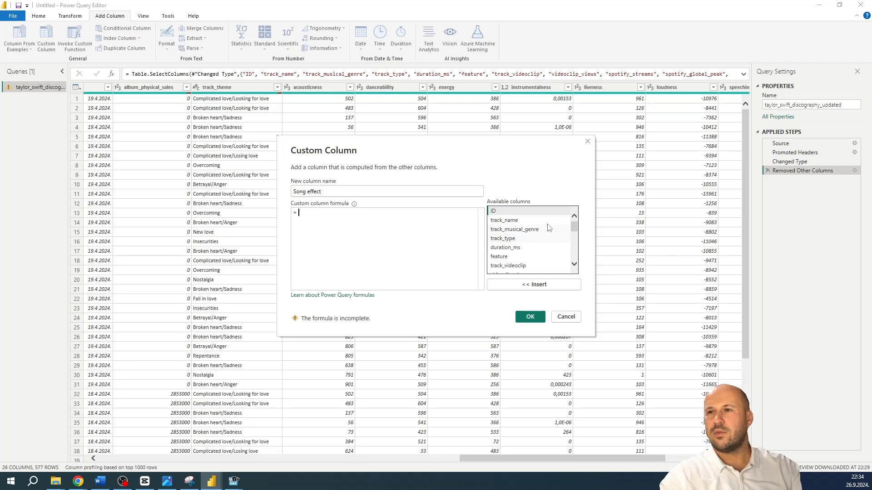
scroll(568, 239, "down", 3)
scroll(571, 245, "down", 3)
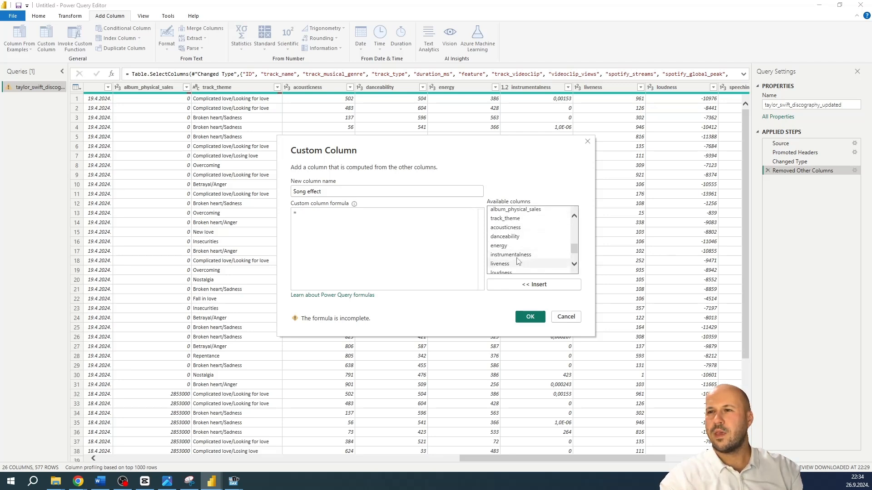
double_click(504, 246)
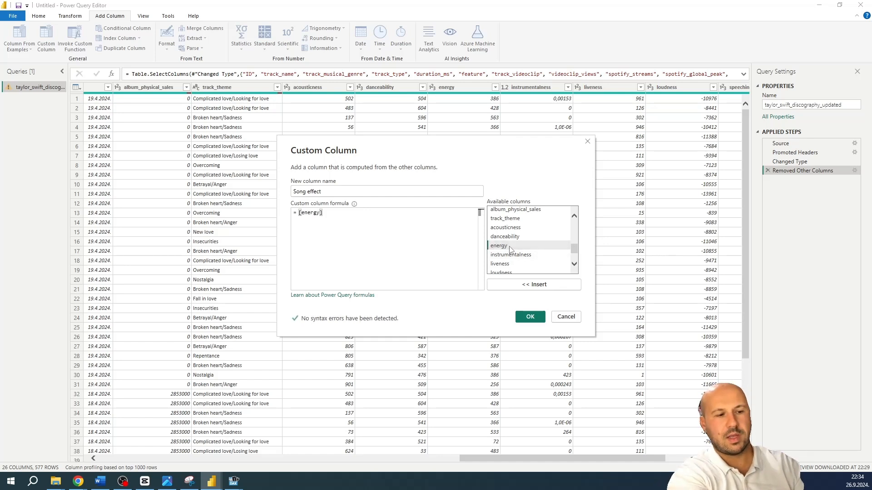
type("-")
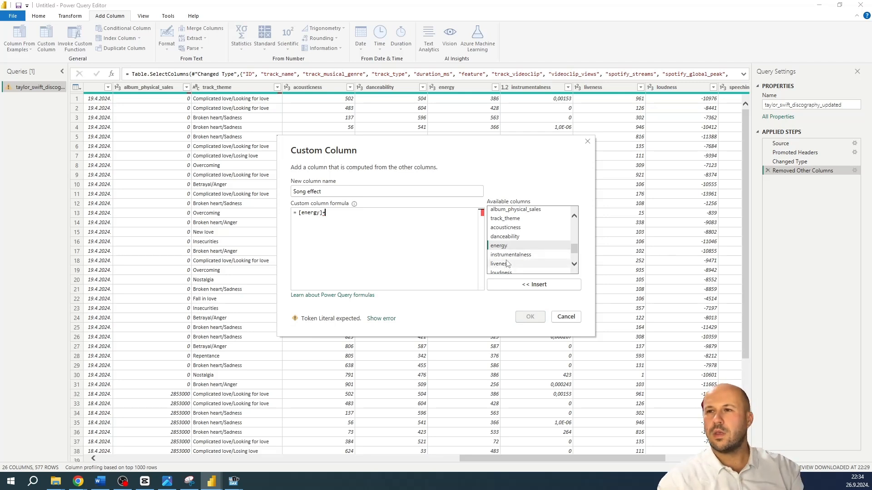
double_click(504, 237)
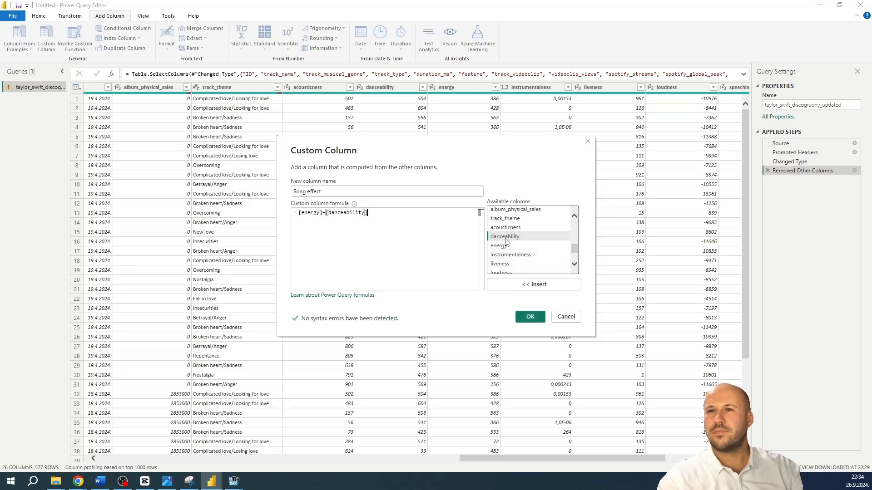
left_click(530, 317)
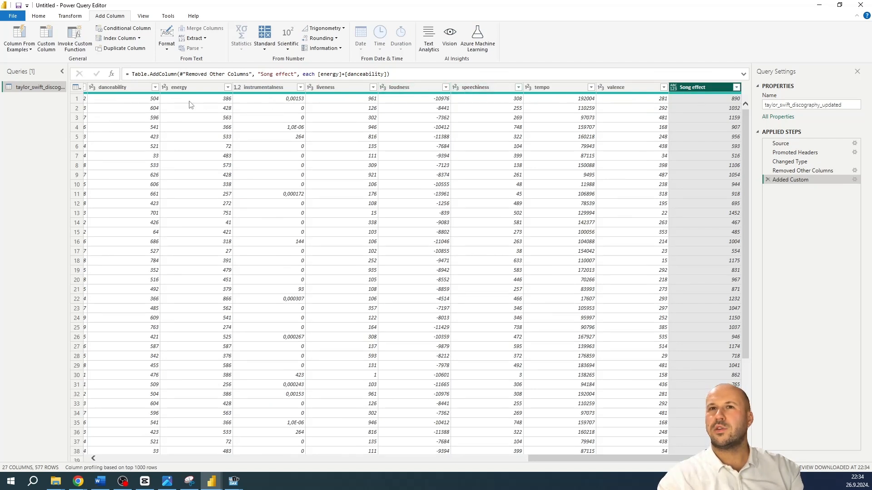
Set the Song effect column's data type to Whole Number, and close and apply the query changes
left_click(675, 87)
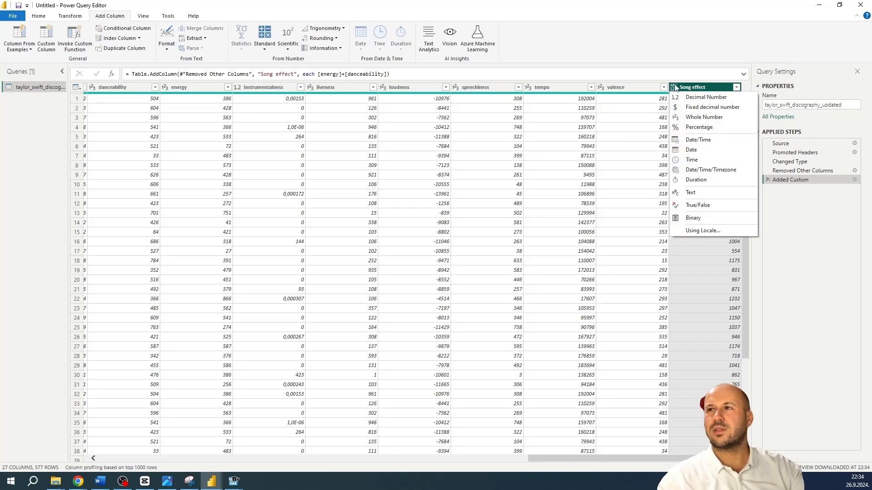
left_click(705, 117)
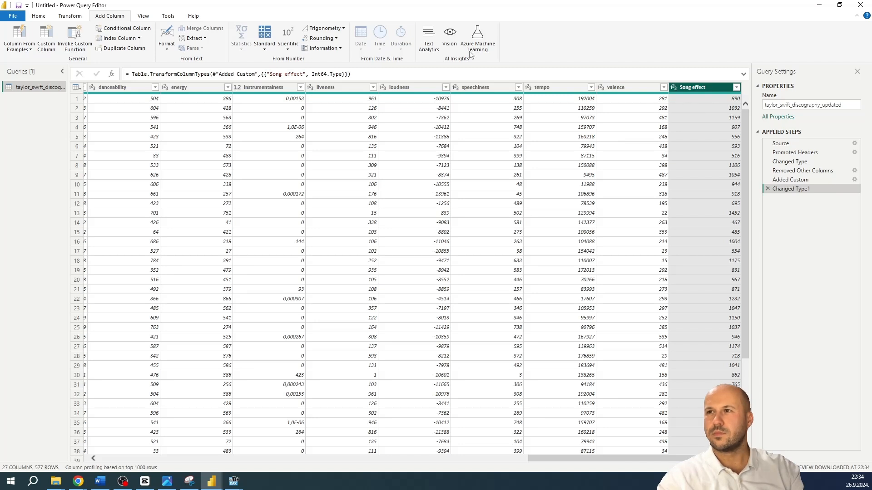
left_click(43, 17)
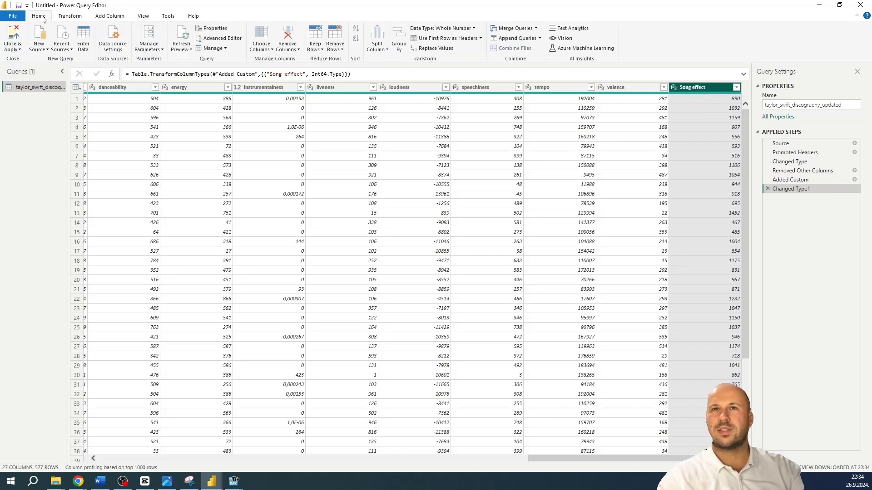
left_click(13, 36)
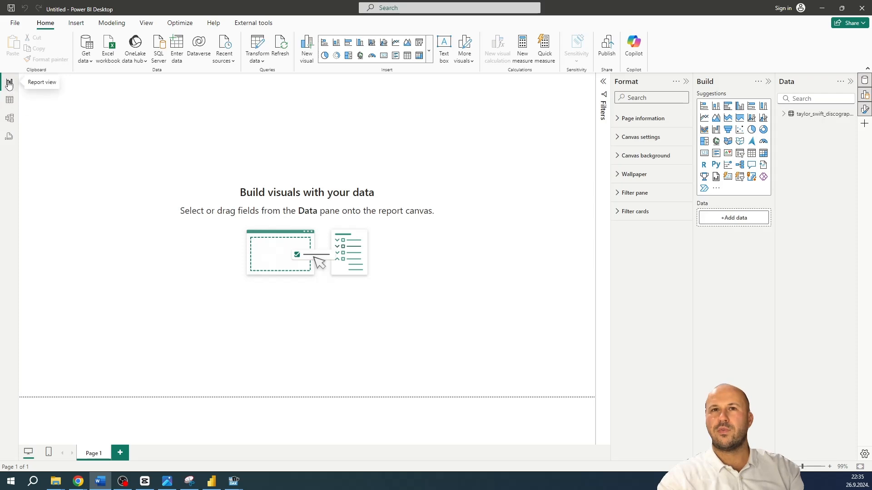
In the table's data view, filter the track_theme column to only Happiness, and clear all filters
left_click(10, 99)
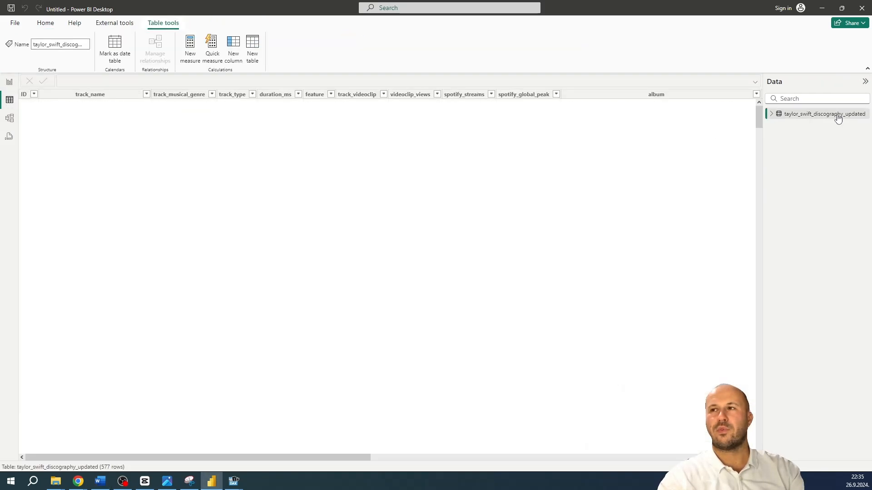
left_click_drag(294, 457, 682, 460)
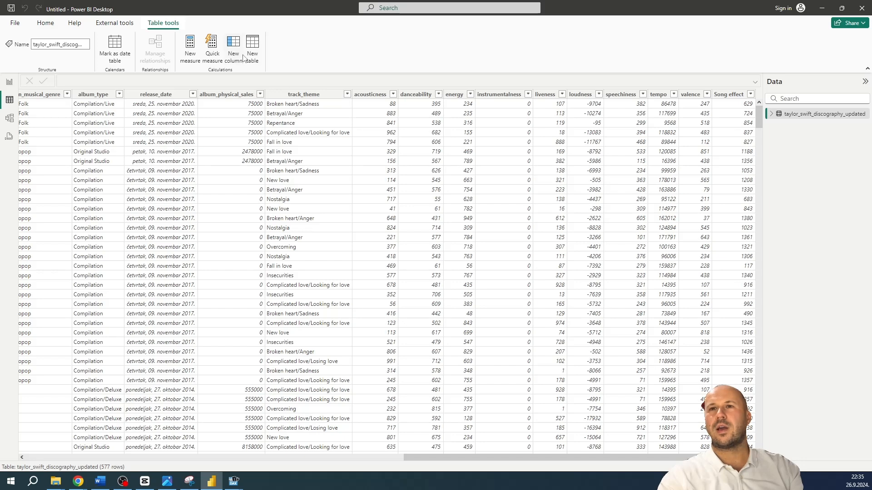
left_click(348, 96)
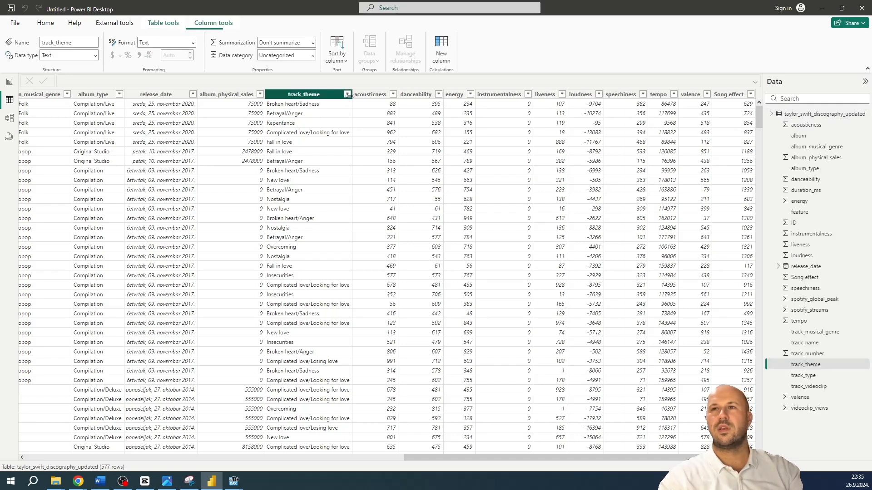
left_click(348, 94)
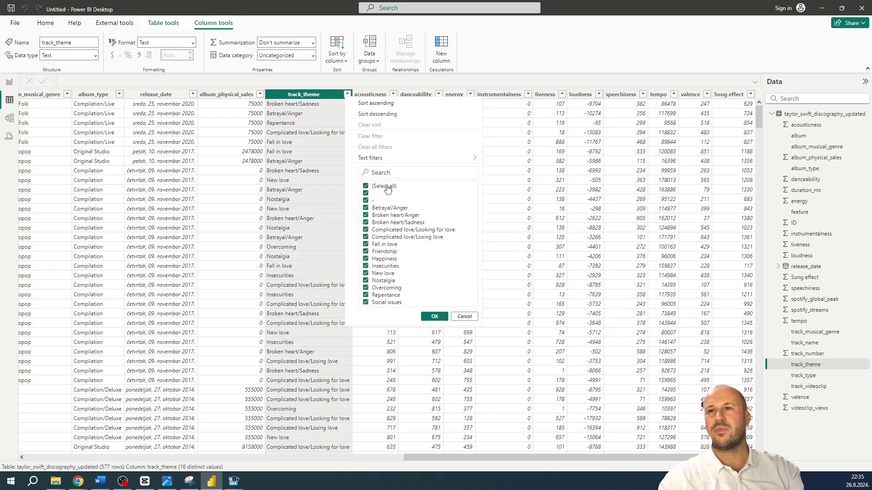
left_click(377, 187)
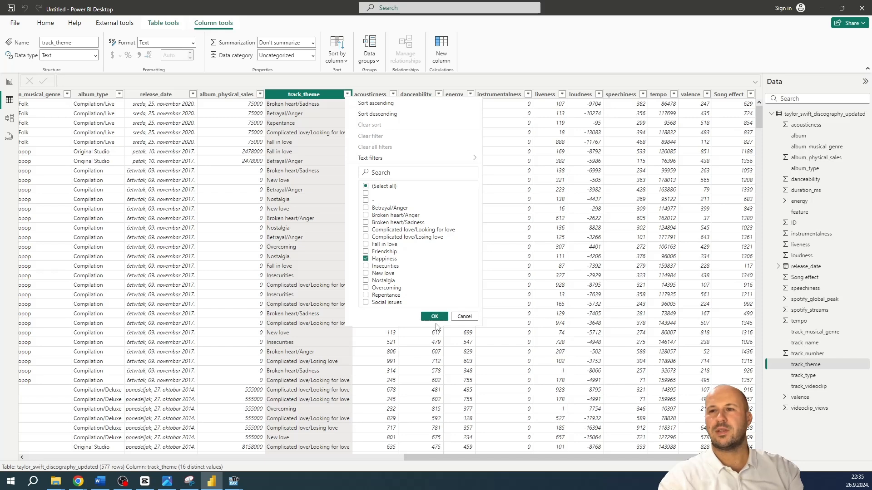
left_click(433, 316)
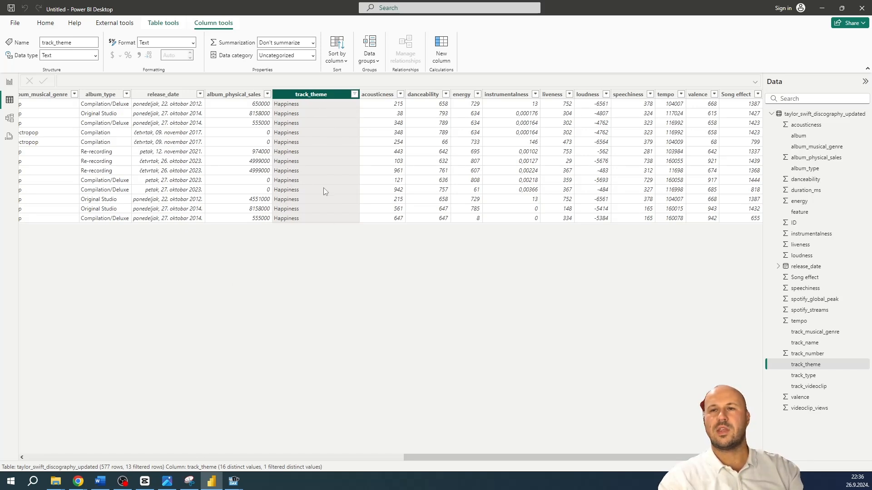
left_click(355, 94)
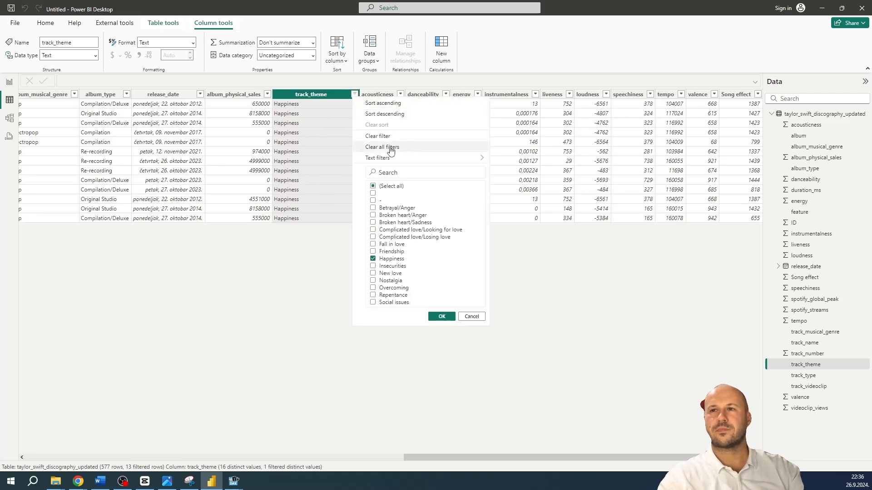
left_click(390, 151)
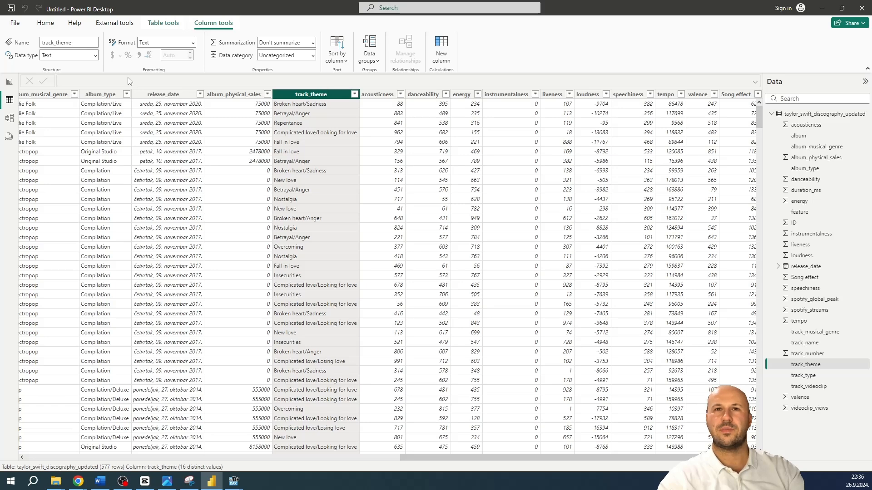
Open the model view and reposition the discography table's card a little further right on the canvas
left_click(12, 118)
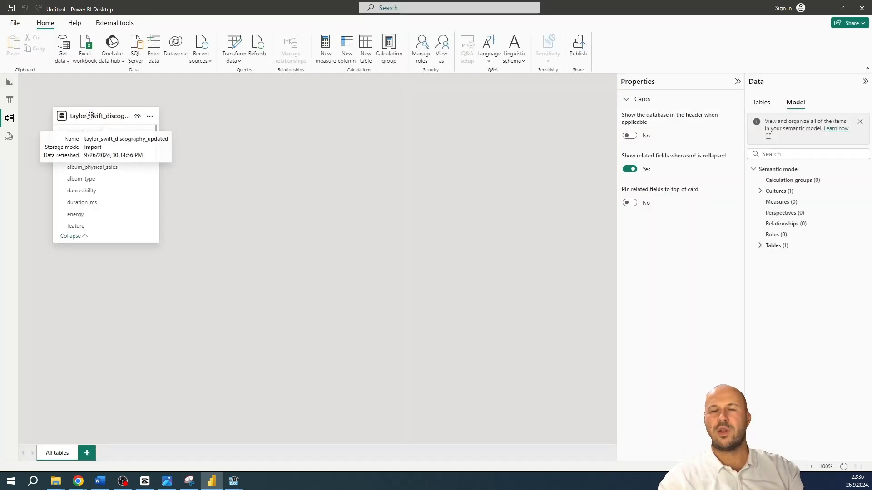
left_click_drag(90, 112, 141, 111)
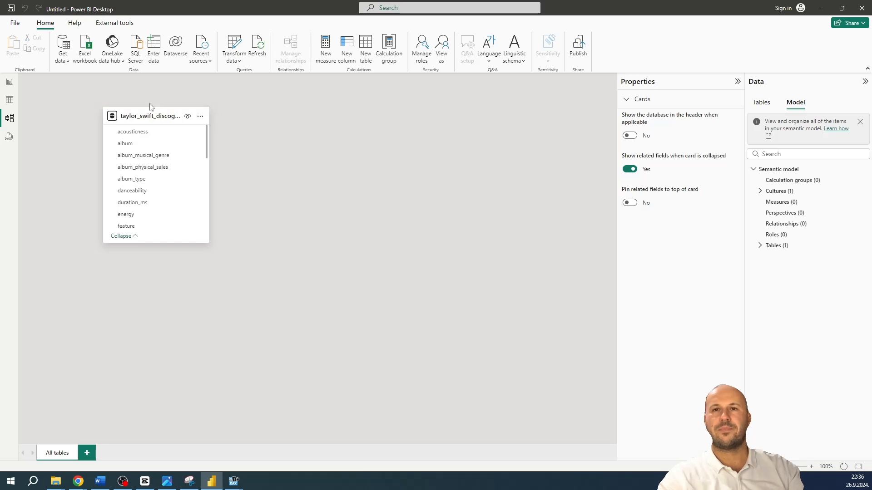
Run the sample DAX query TOPN(100, 'taylor_swift_discography_updated') in DAX query view and examine the results
left_click(9, 138)
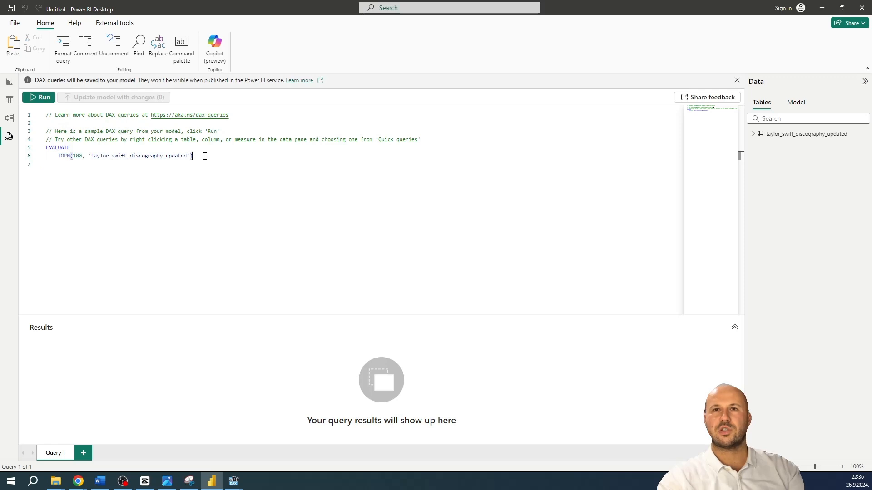
left_click_drag(203, 156, 44, 149)
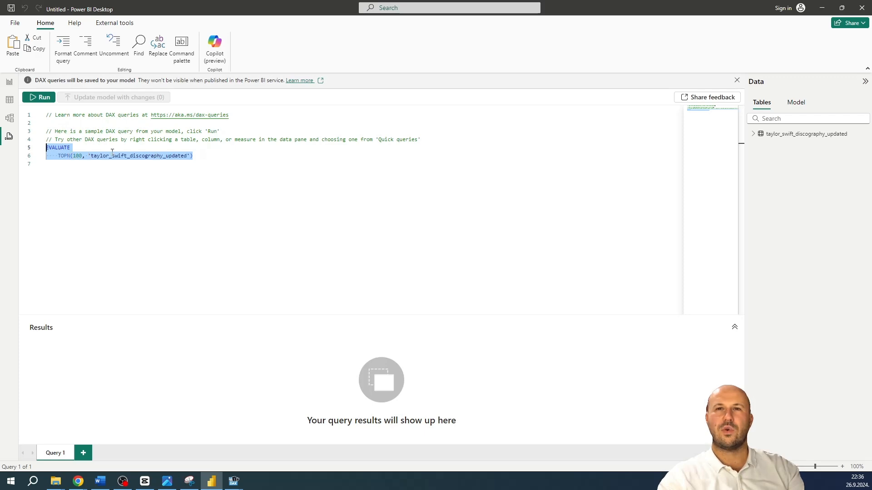
left_click(40, 97)
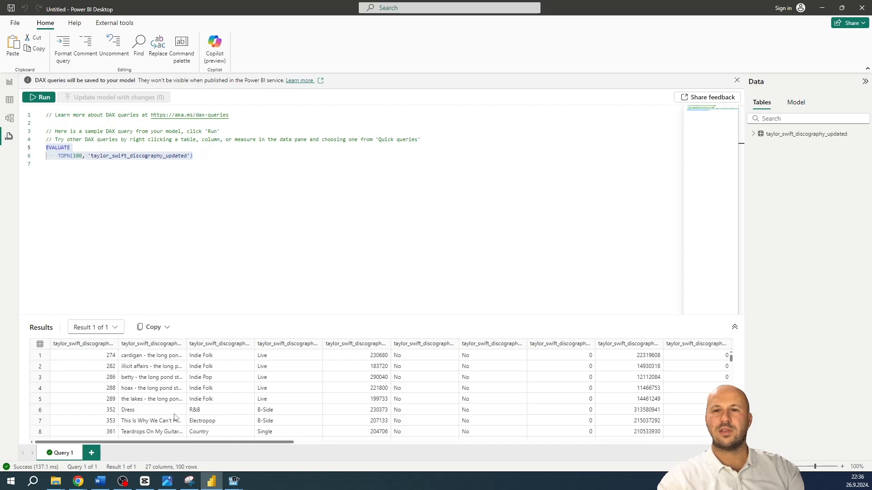
left_click_drag(157, 442, 15, 402)
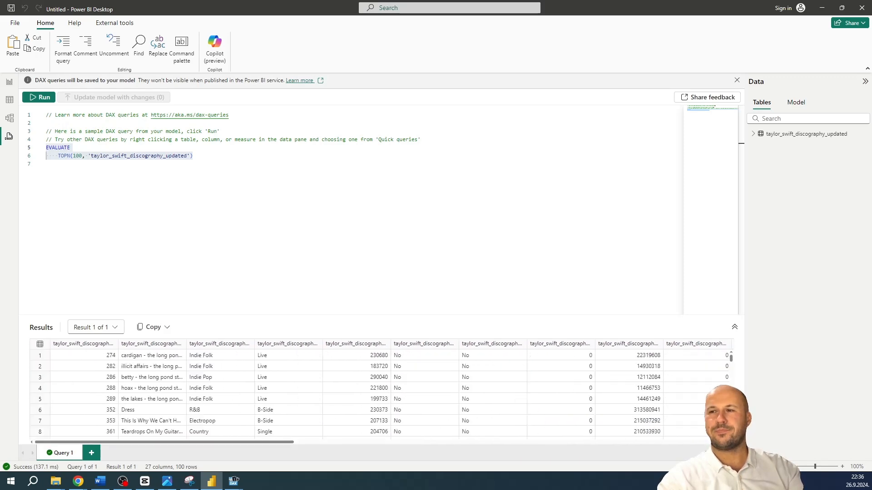
Return to the report view and open the settings for customizing the current theme
left_click(10, 83)
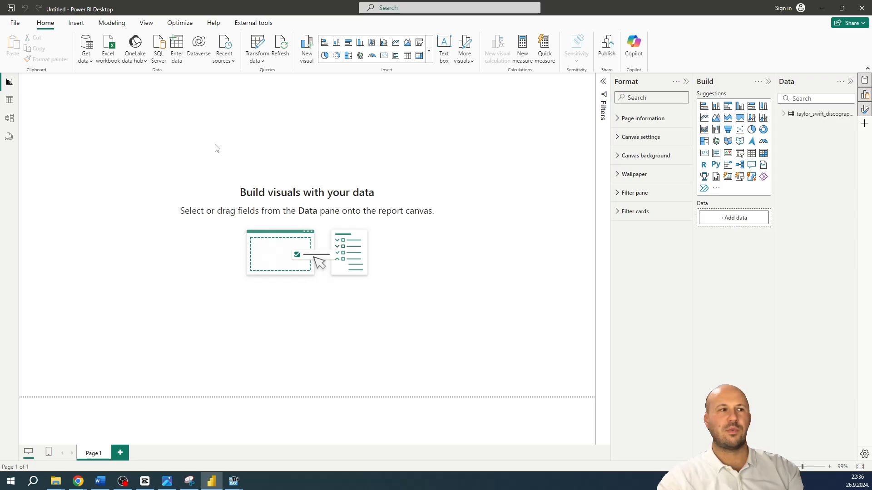
left_click(146, 23)
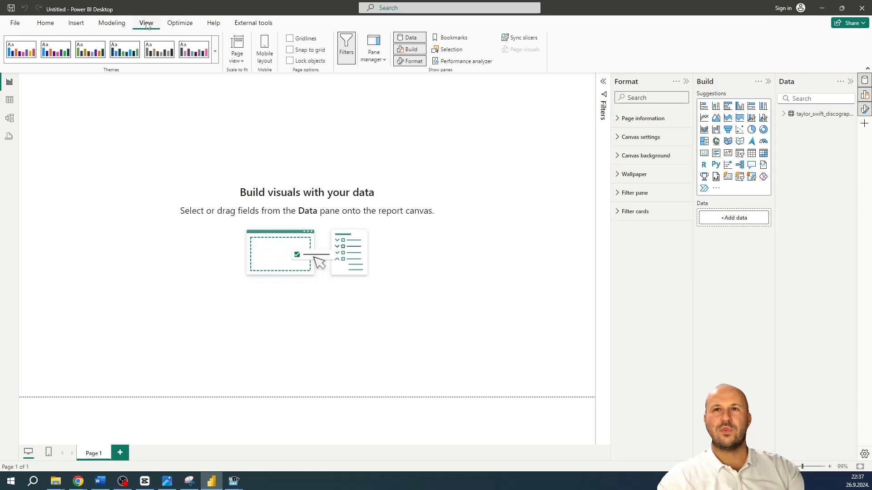
left_click(216, 49)
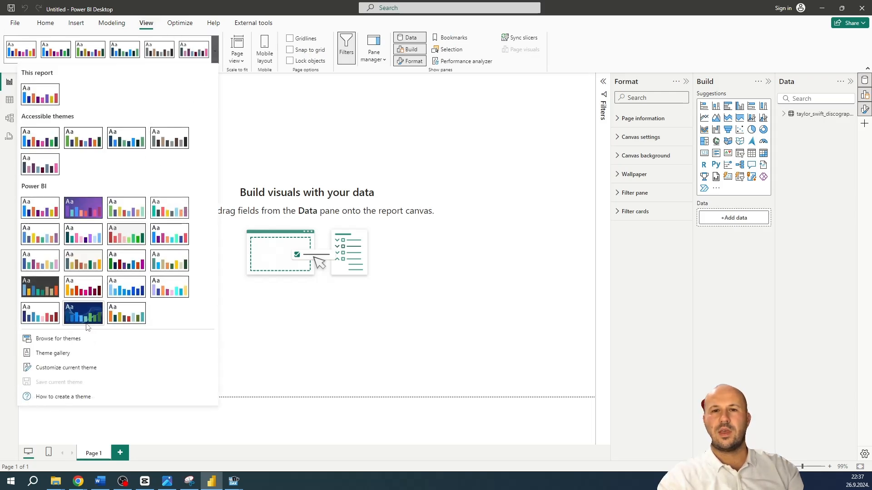
left_click(64, 371)
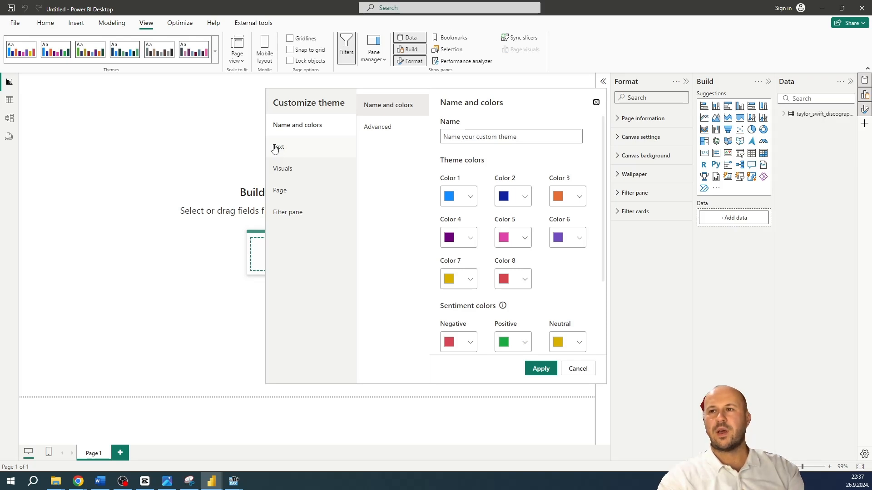
Switch to Chrome and search the web for taylor swift theme in a new tab
mouse_move(81, 482)
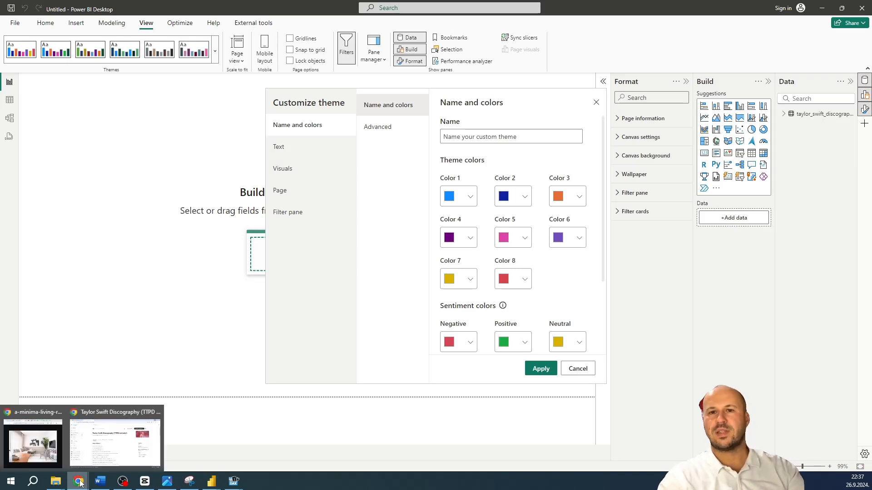
left_click(109, 439)
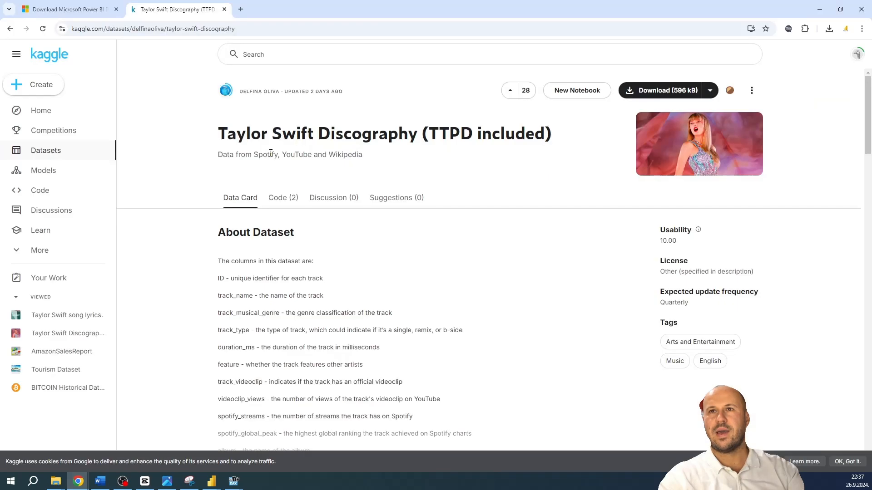
left_click(241, 9)
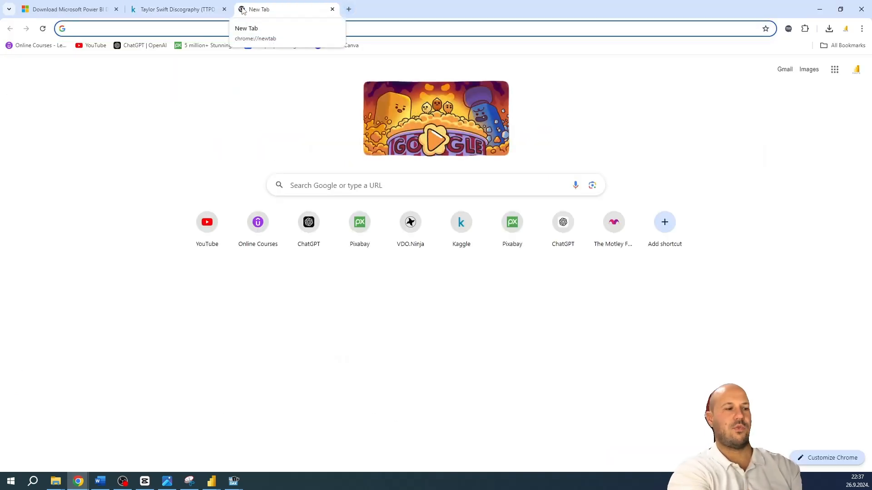
type("t")
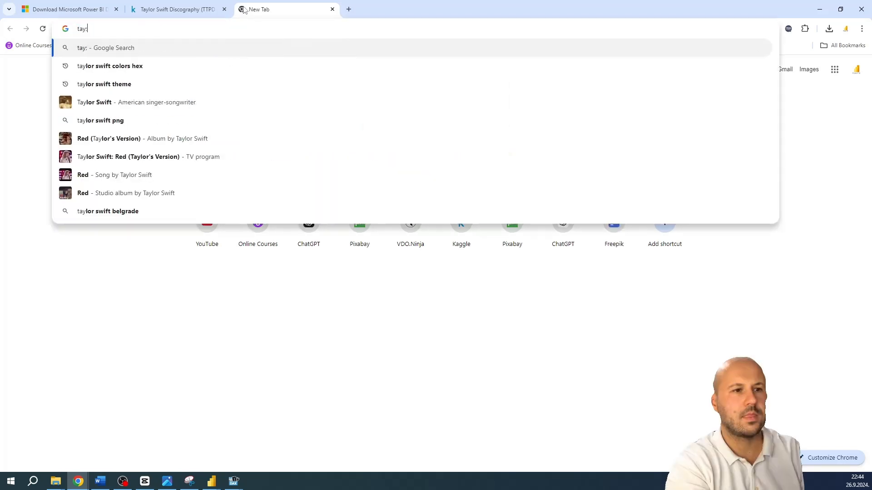
type("low")
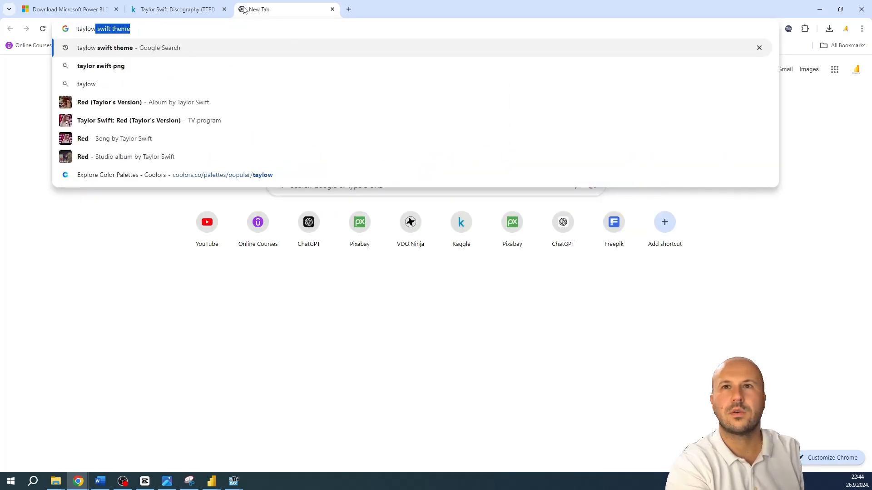
key("Right")
key("Return")
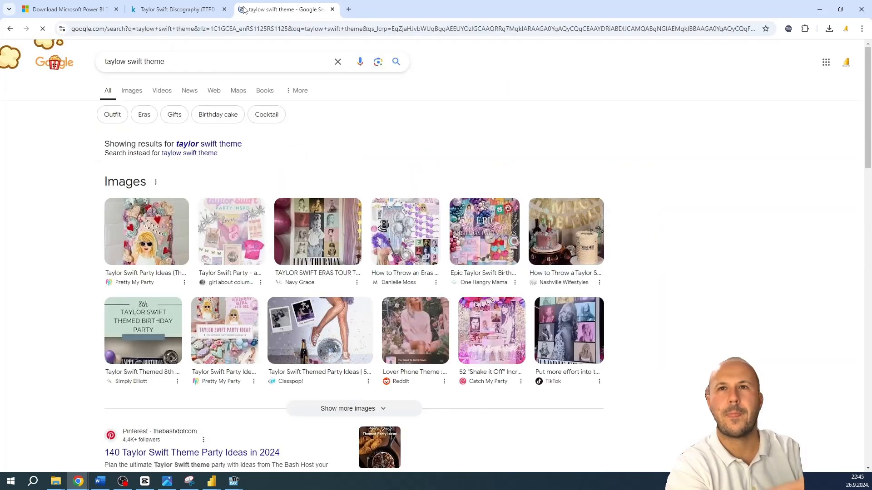
left_click(220, 145)
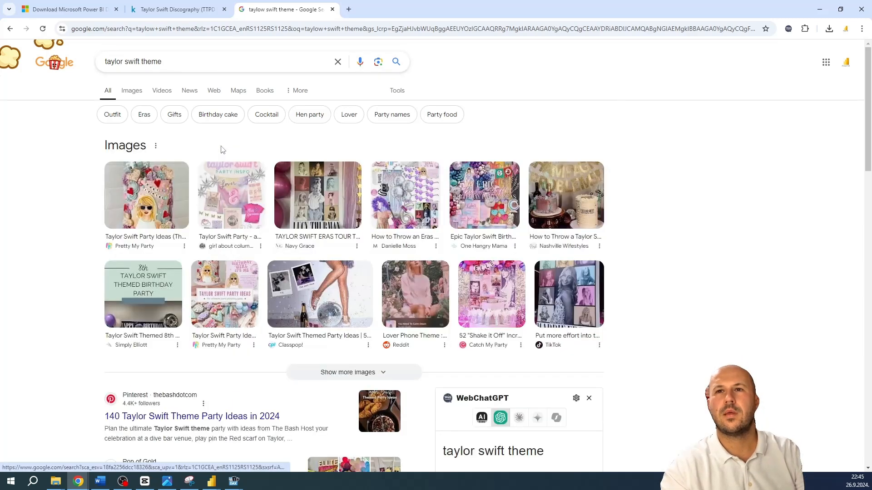
Search for taylor swift colors hex and open the Taylor Swift The Eras Part 1 Color Palette page
double_click(156, 63)
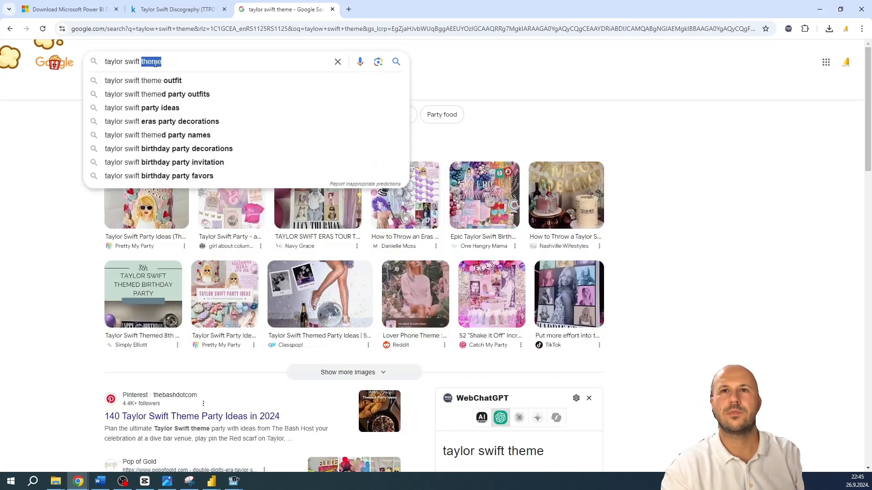
key("BackSpace")
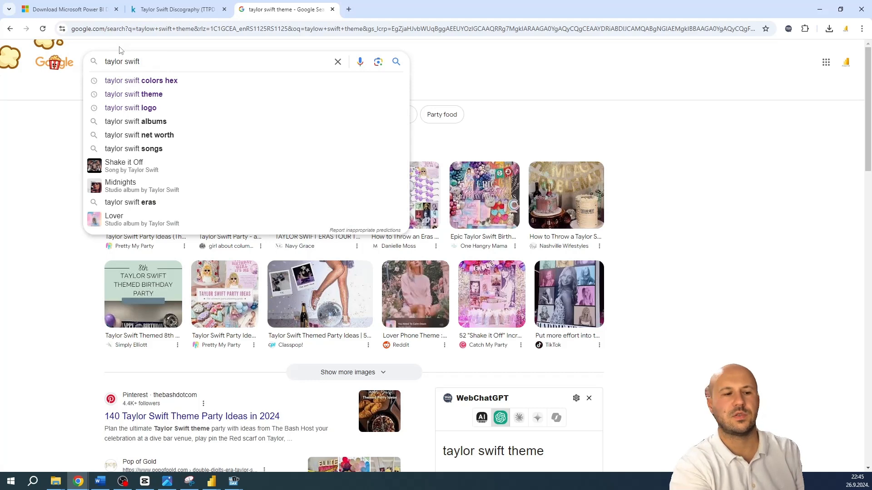
key("Down")
key("Return")
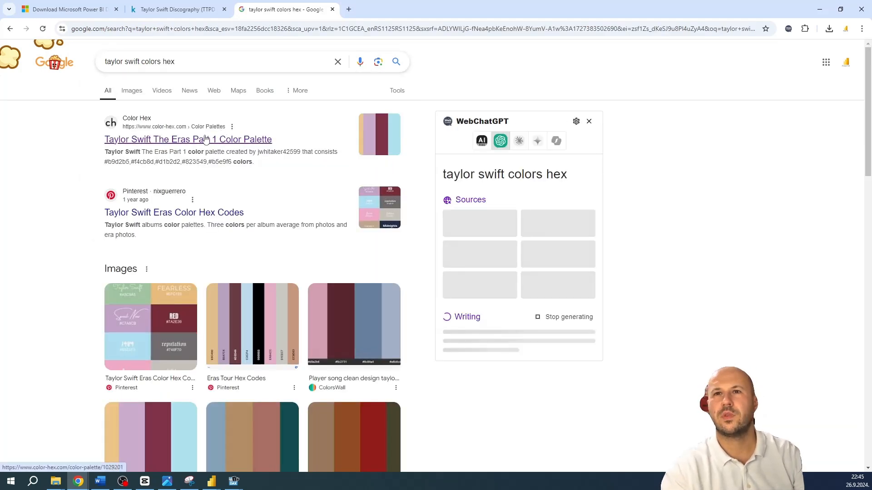
left_click(205, 139)
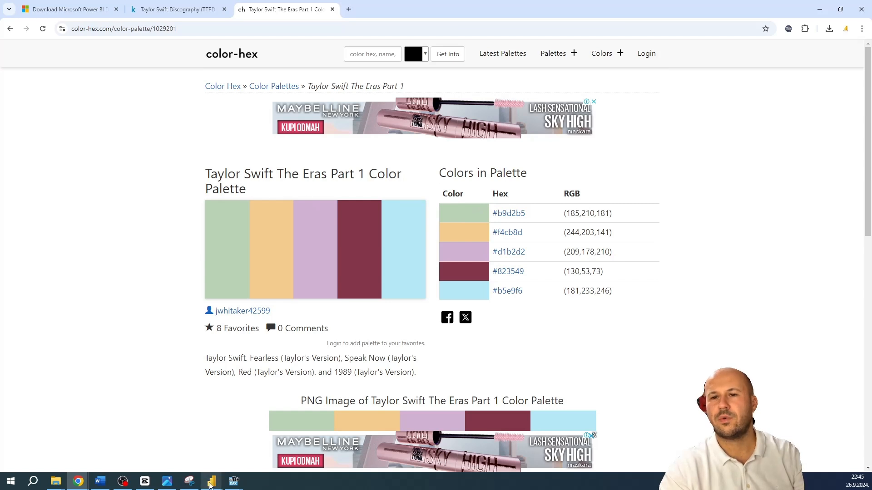
Copy the hex code #b9d2b5 from the palette page and set theme Color 1 to it in Power BI Desktop
left_click_drag(526, 214, 487, 216)
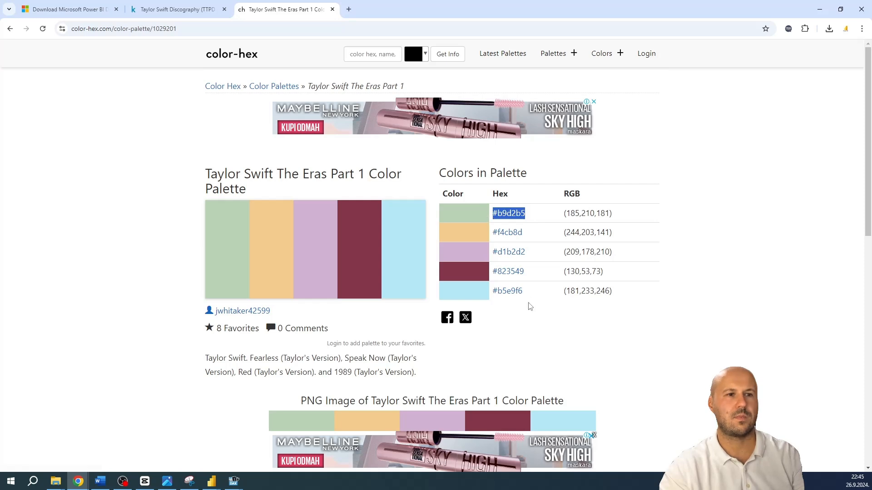
left_click(211, 482)
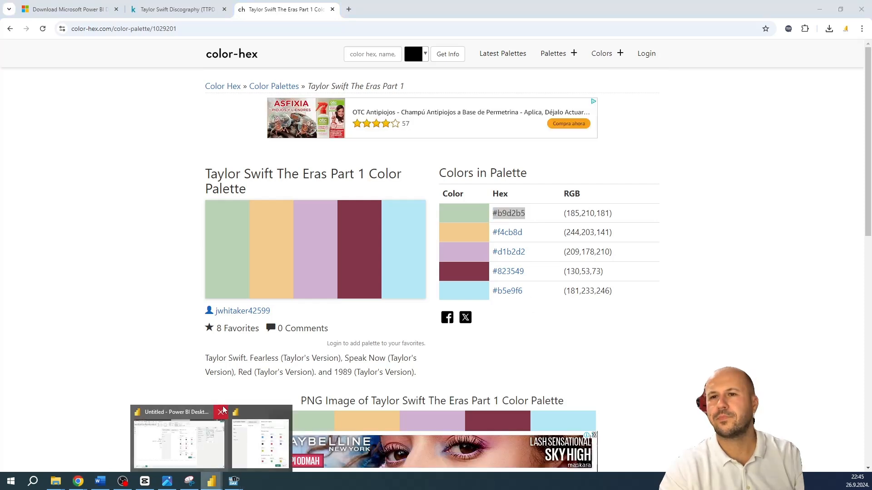
left_click(243, 439)
left_click(470, 198)
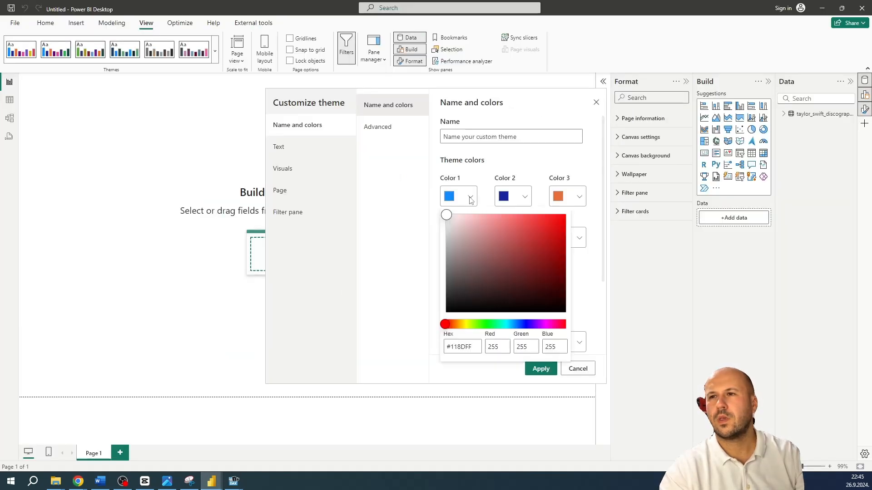
left_click_drag(477, 348, 447, 347)
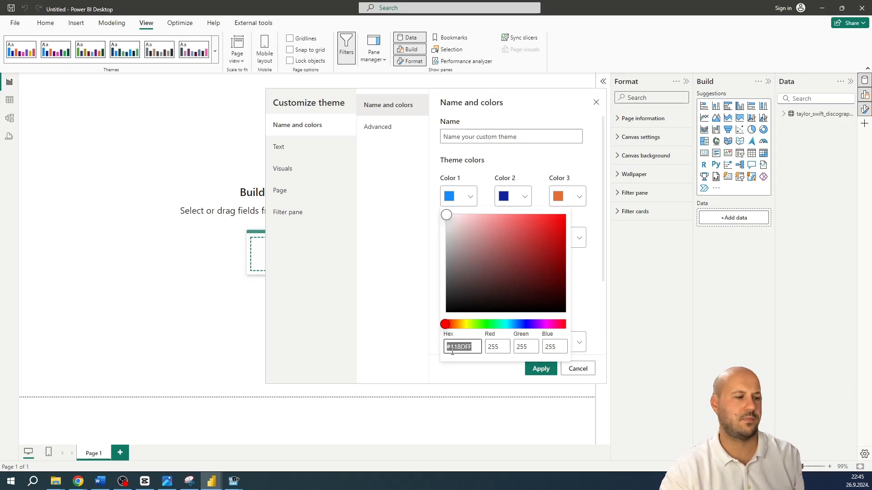
type("#B9D2B5")
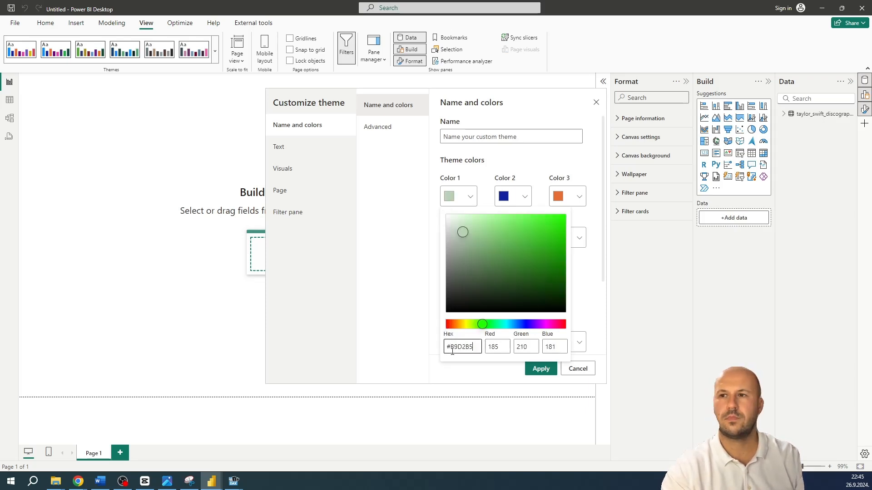
left_click(422, 294)
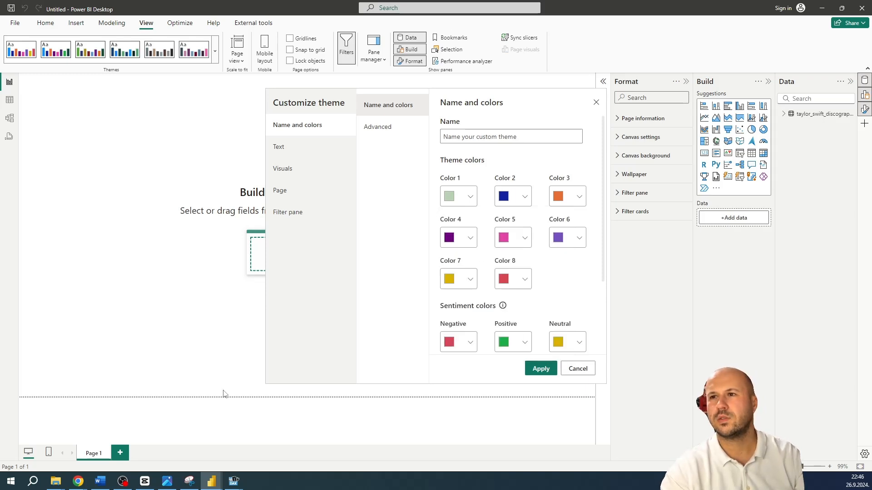
Copy the hex code #f4cb8d from the palette page in Chrome and set theme Color 2 to it in Power BI Desktop
mouse_move(79, 481)
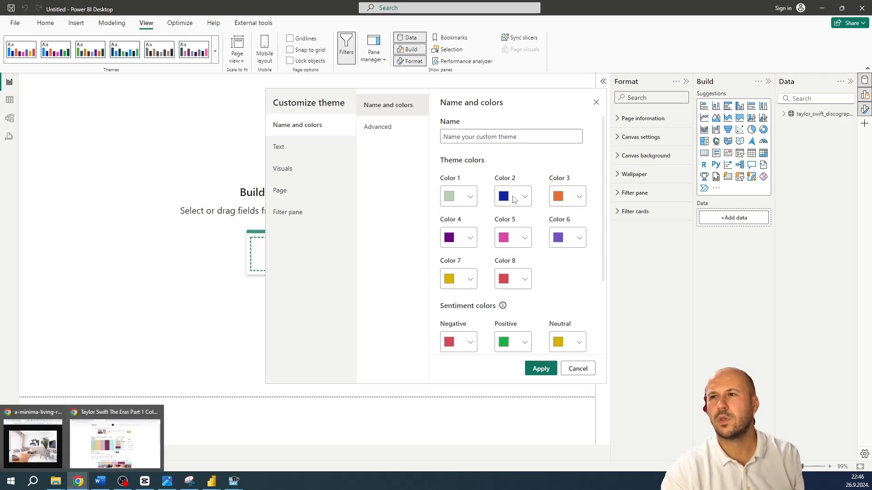
left_click(117, 453)
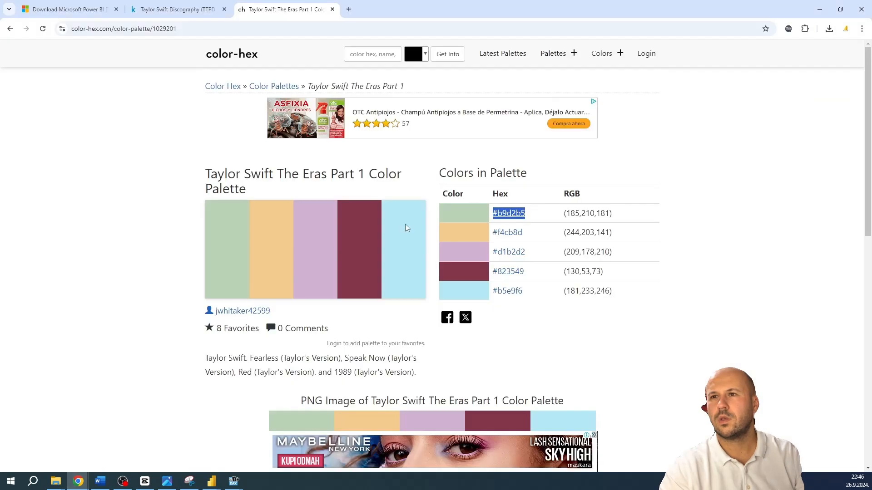
right_click(509, 233)
left_click(743, 247)
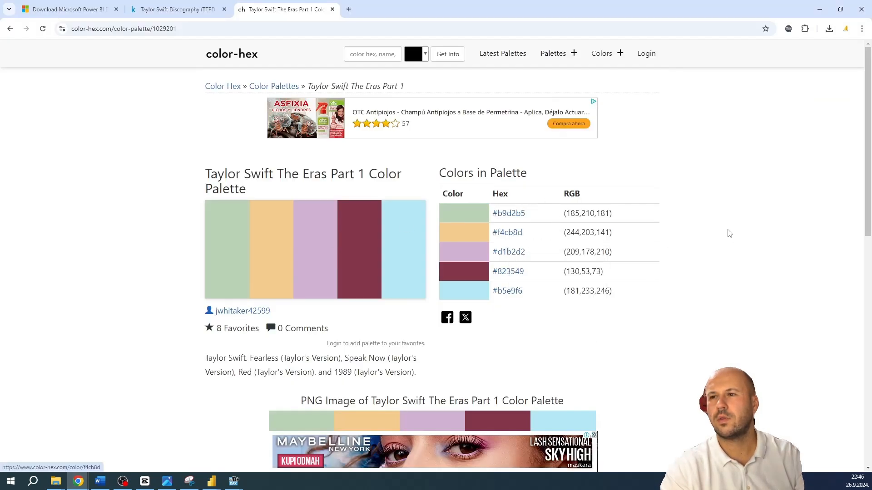
left_click_drag(526, 232, 495, 236)
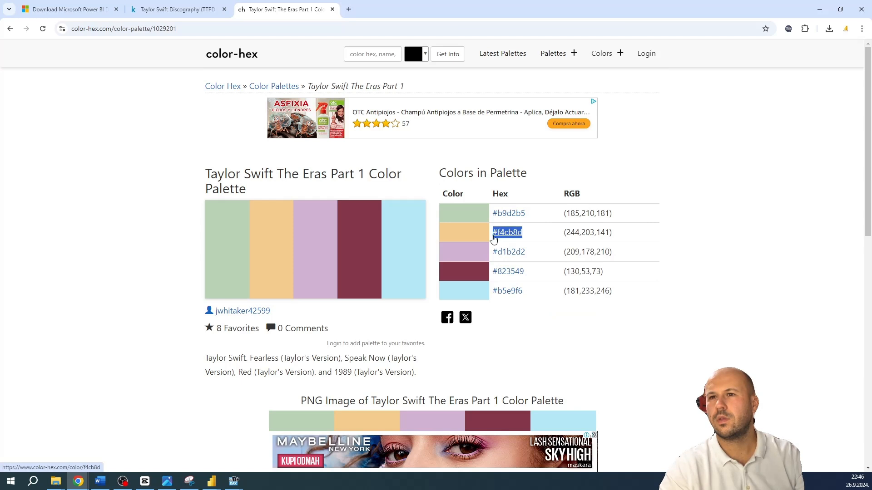
right_click(495, 239)
left_click(511, 331)
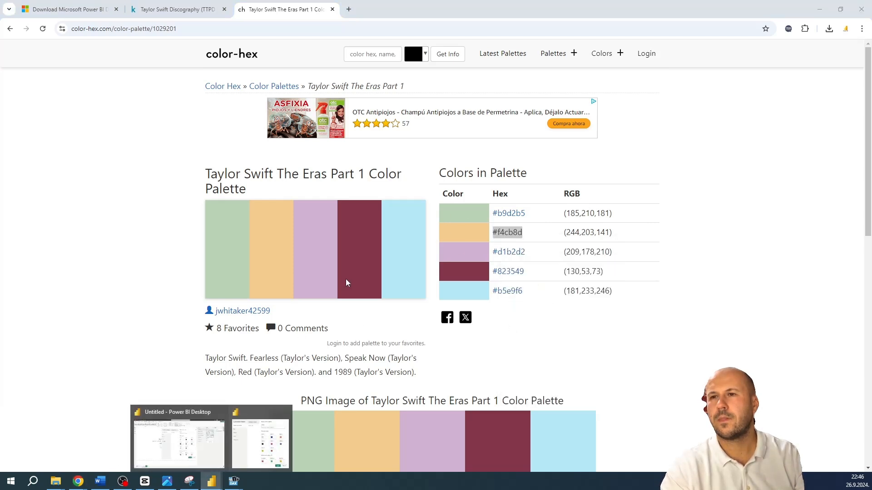
left_click(212, 481)
left_click(517, 196)
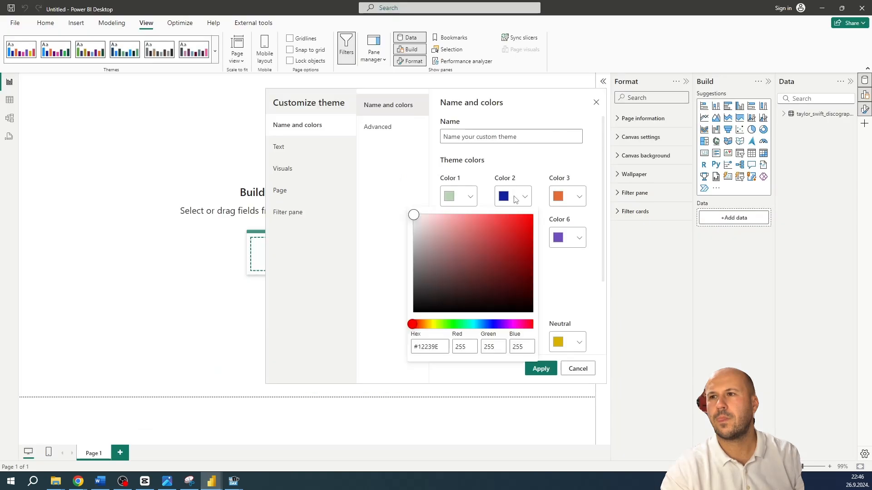
left_click_drag(438, 347, 391, 346)
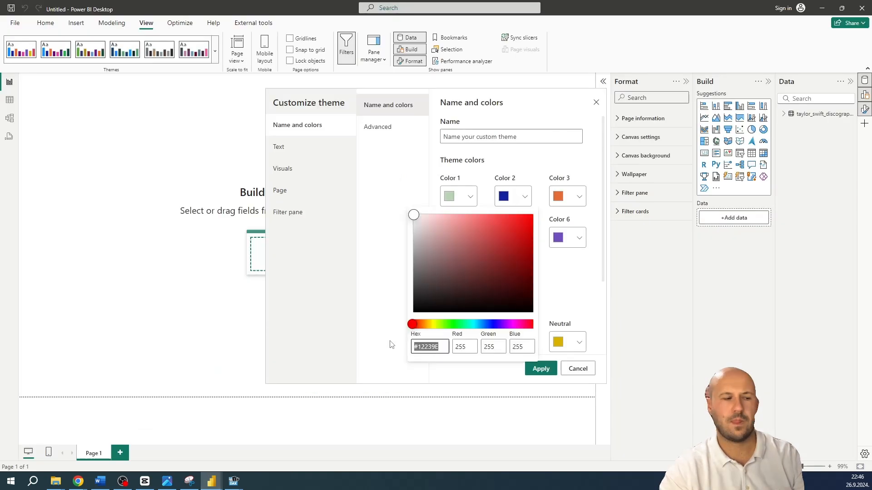
key("ctrl+v")
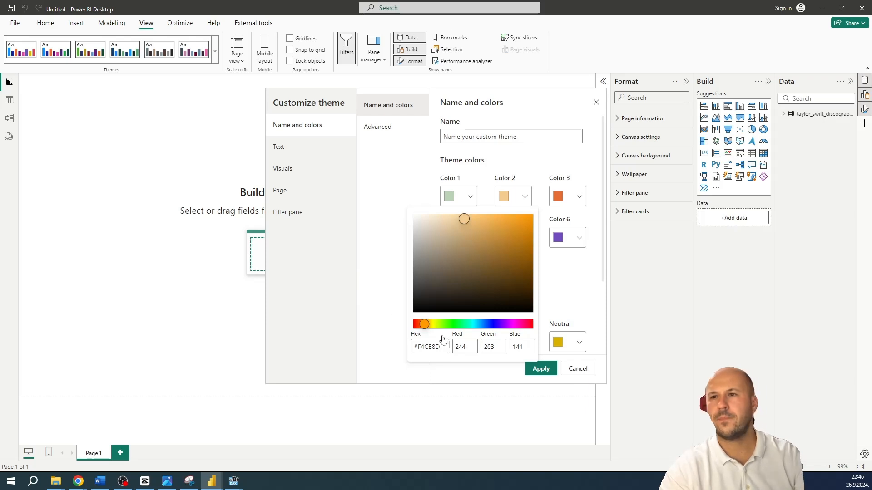
left_click(558, 296)
Try to transfer the hex code #d1b2d2 from the palette page in Chrome to theme Color 3 in Power BI Desktop
mouse_move(78, 482)
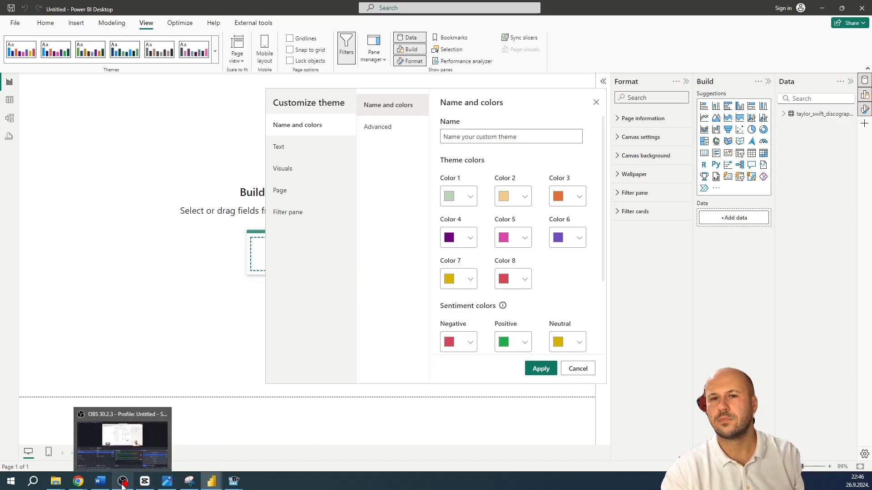
left_click(81, 483)
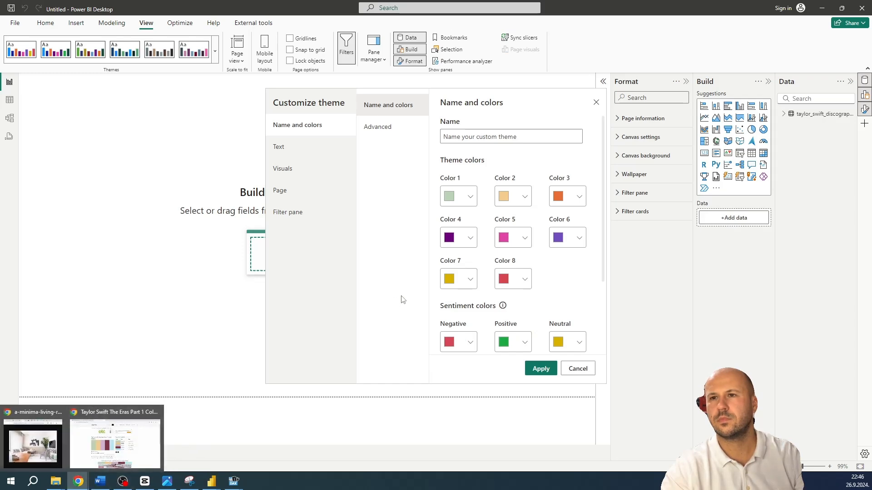
left_click(113, 447)
left_click_drag(532, 252, 493, 255)
right_click(500, 254)
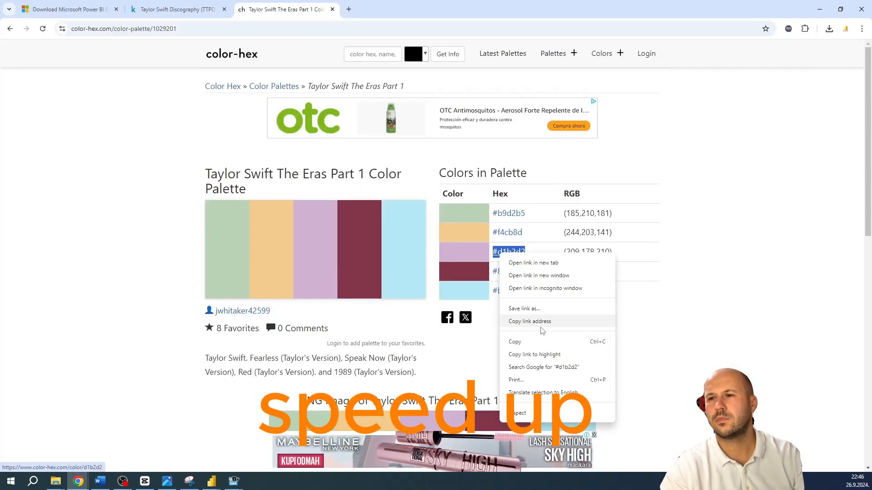
left_click(531, 343)
left_click(212, 482)
left_click(250, 448)
left_click(470, 196)
triple_click(477, 346)
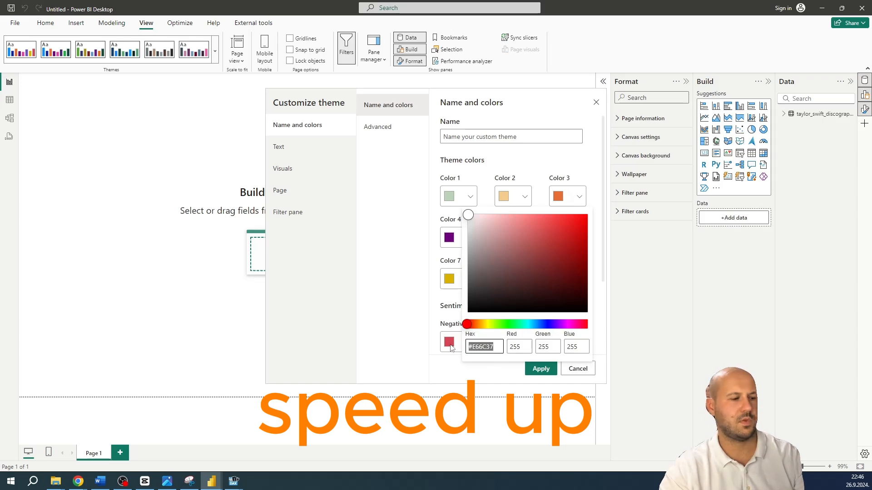
key("ctrl+v")
Copy #d1b2d2 from the palette page in Chrome again and set theme Color 3 to it in Power BI Desktop
left_click(78, 481)
left_click(114, 447)
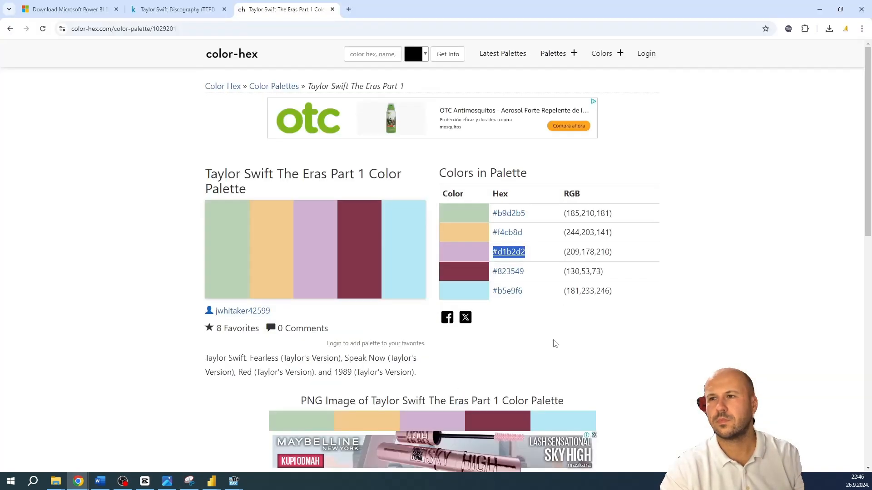
right_click(501, 255)
left_click(526, 342)
left_click(211, 481)
left_click(250, 445)
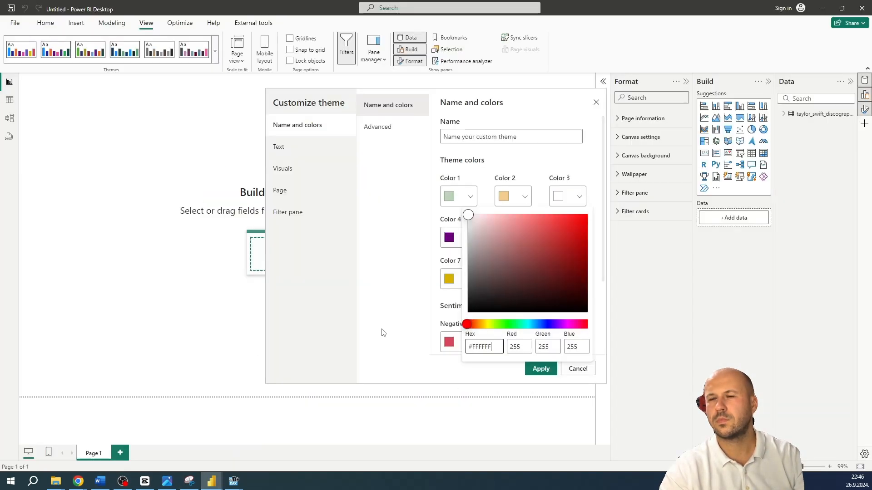
left_click(440, 368)
left_click(582, 198)
key("ctrl+v")
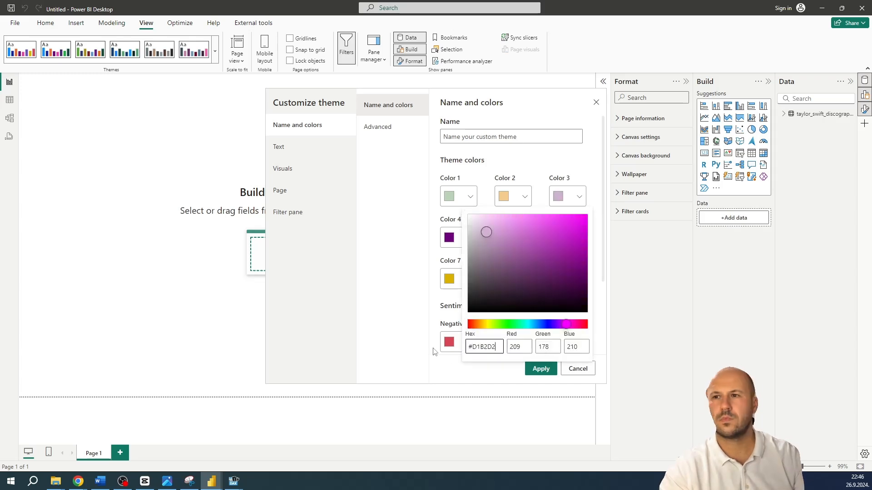
left_click(408, 285)
Try to transfer the hex code #823549 from the palette page in Chrome to theme Color 5 in Power BI Desktop
mouse_move(79, 481)
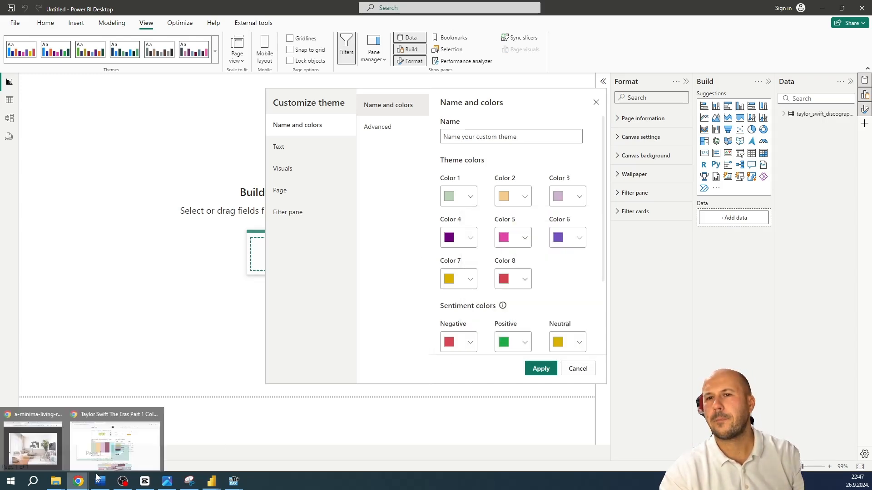
left_click(121, 448)
left_click_drag(535, 278, 489, 279)
key("alt+Tab")
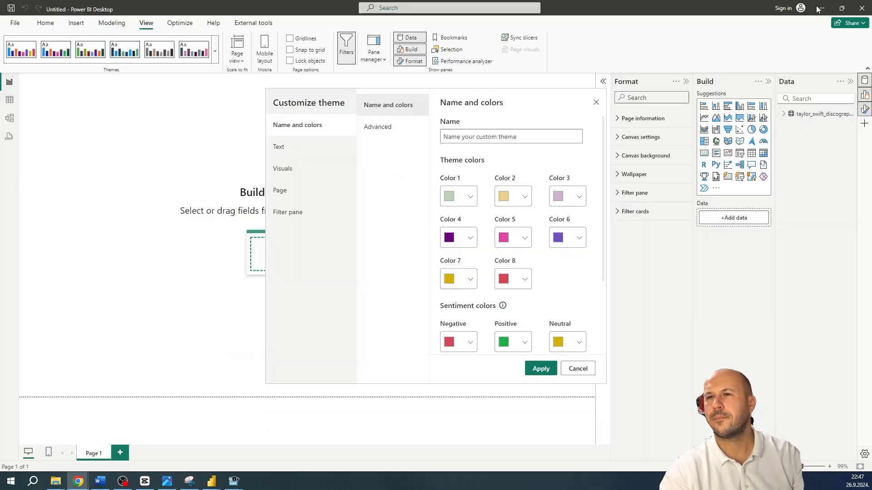
left_click(520, 240)
left_click_drag(444, 299, 389, 299)
key("ctrl+v")
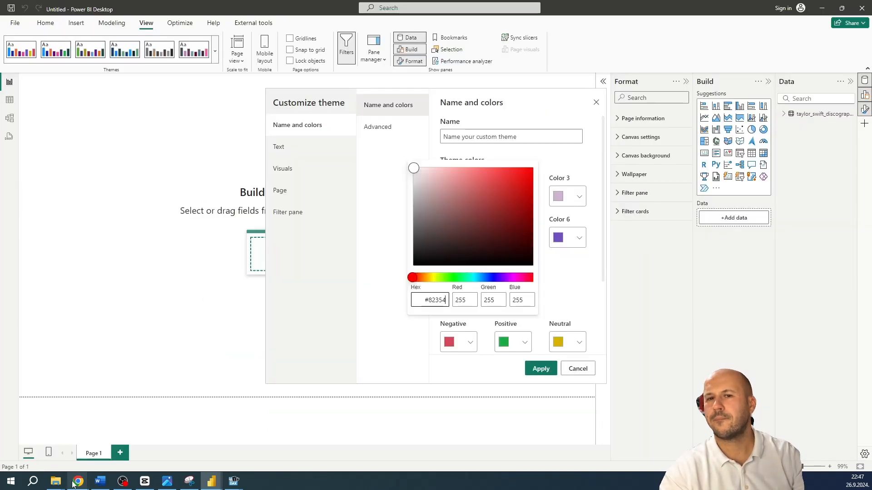
Copy the complete hex code #823549 from Chrome, set theme Color 5 to it in Power BI Desktop, and apply the customized theme
mouse_move(78, 482)
left_click(116, 448)
left_click(547, 337)
left_click_drag(527, 273, 492, 274)
right_click(498, 274)
left_click(518, 374)
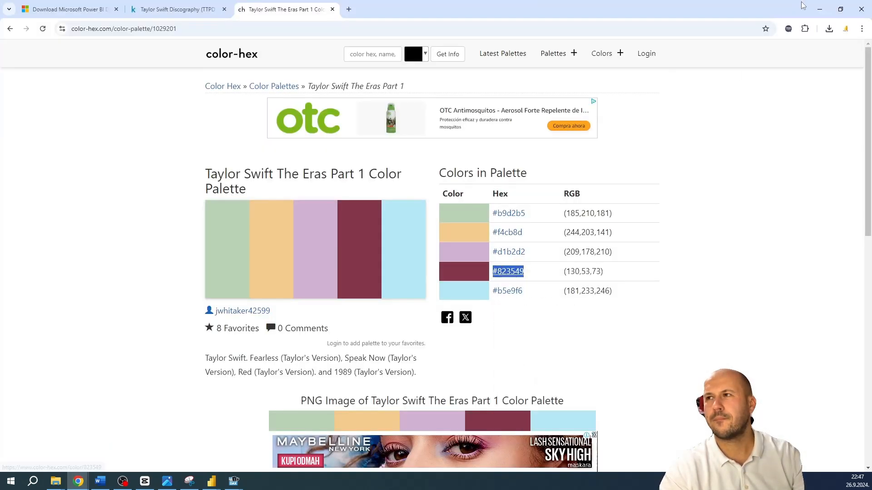
left_click(819, 10)
left_click_drag(445, 300, 375, 303)
key("ctrl+v")
left_click(373, 281)
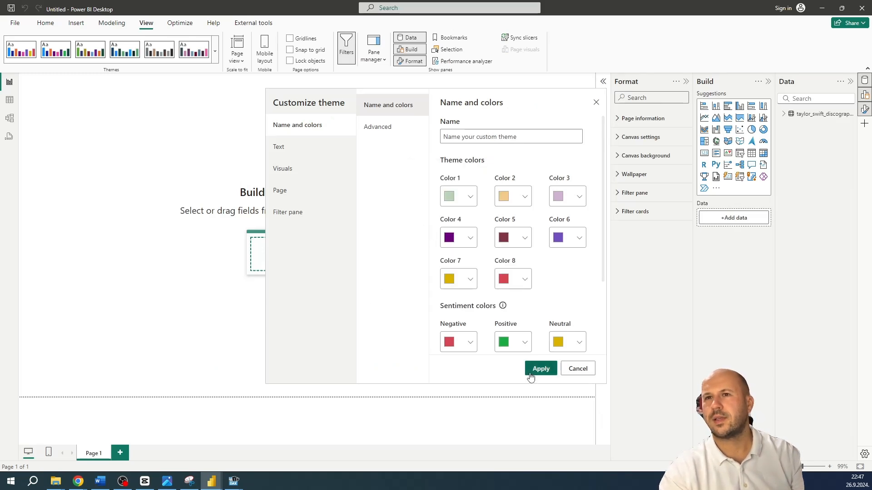
left_click(540, 369)
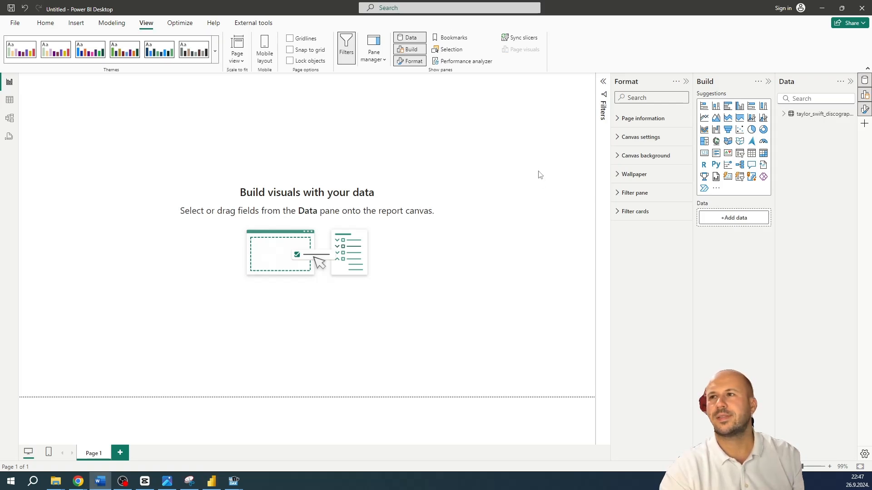
Expand the Taylor Swift discography table, search its fields for year, and clear the search
left_click(788, 114)
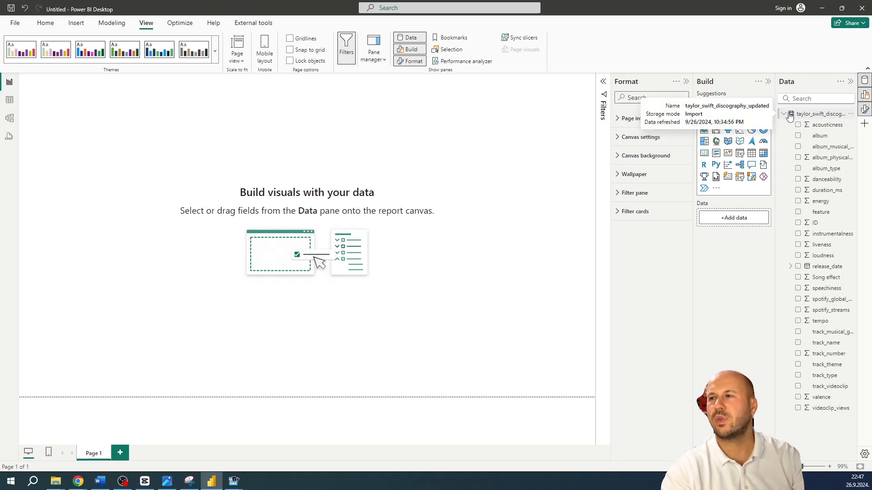
left_click(798, 100)
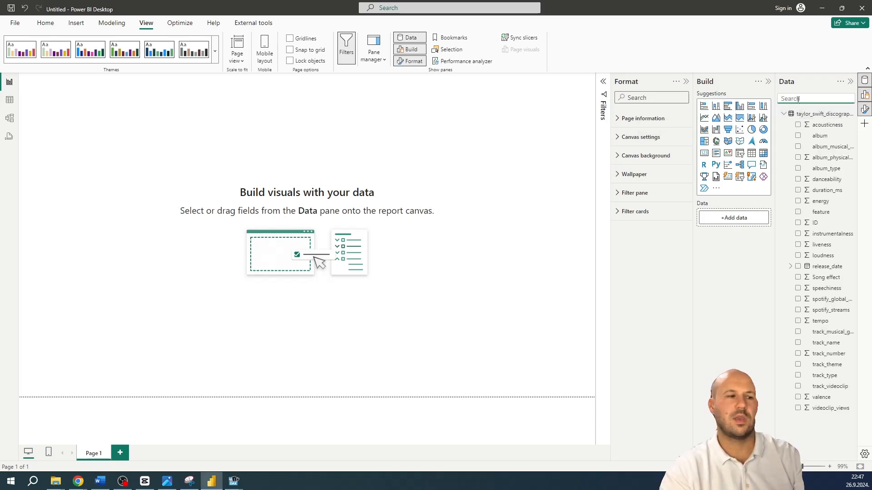
type("year")
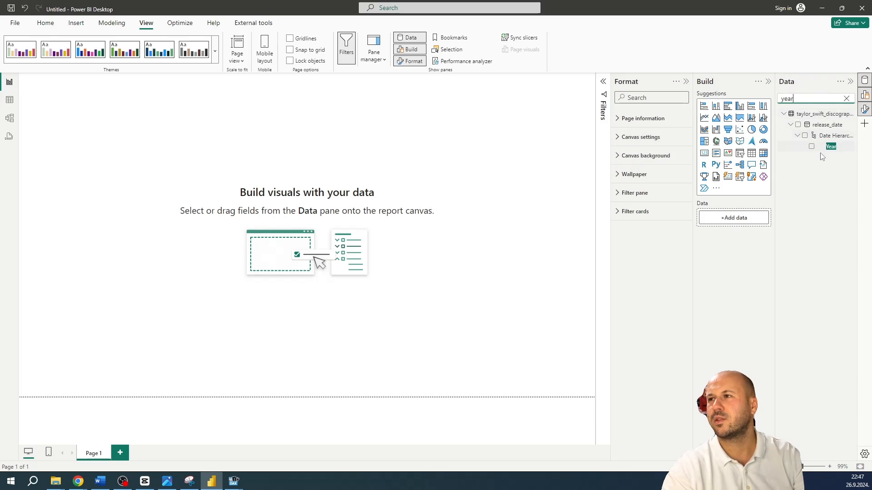
left_click(846, 99)
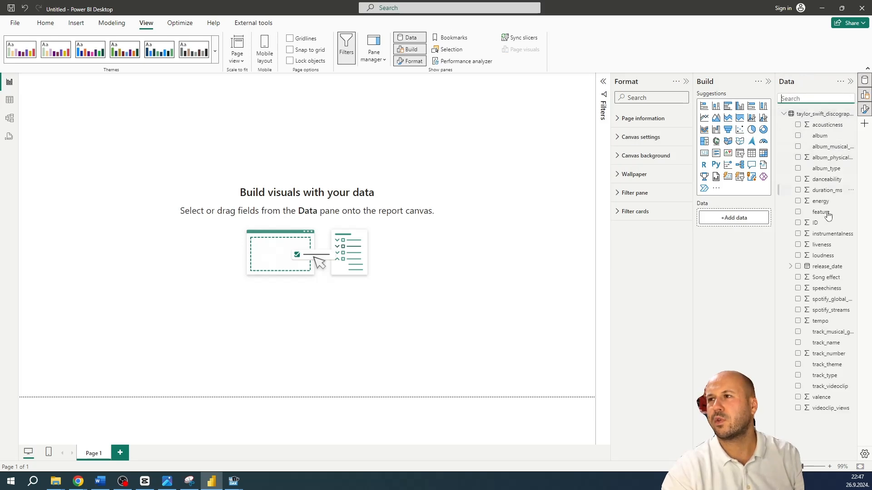
Add the release_date field to the report canvas and convert the visual into a slicer
left_click(792, 268)
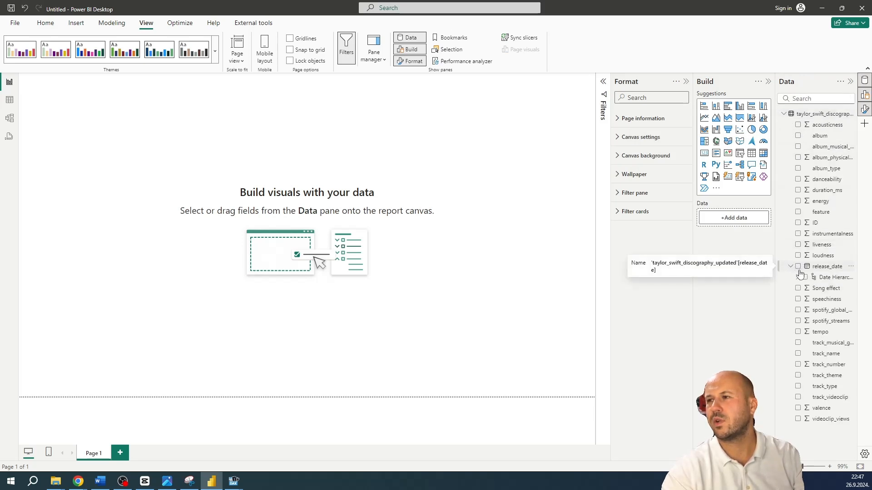
left_click_drag(799, 268, 298, 103)
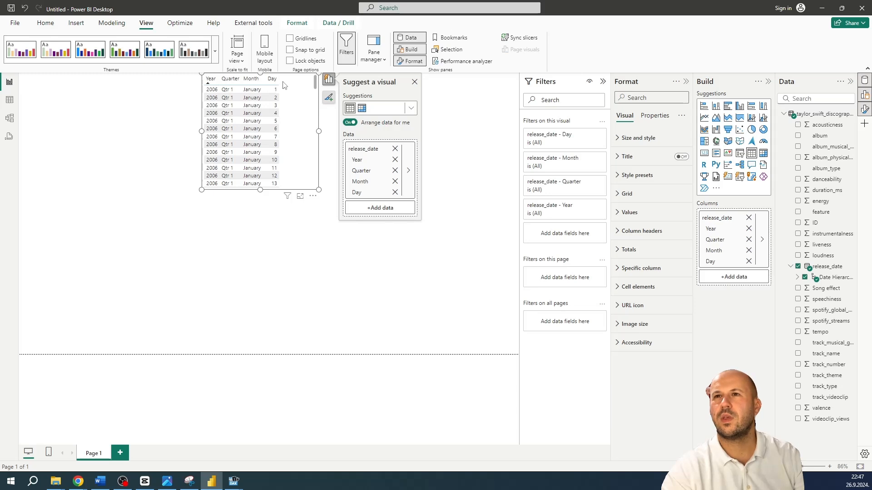
left_click(45, 22)
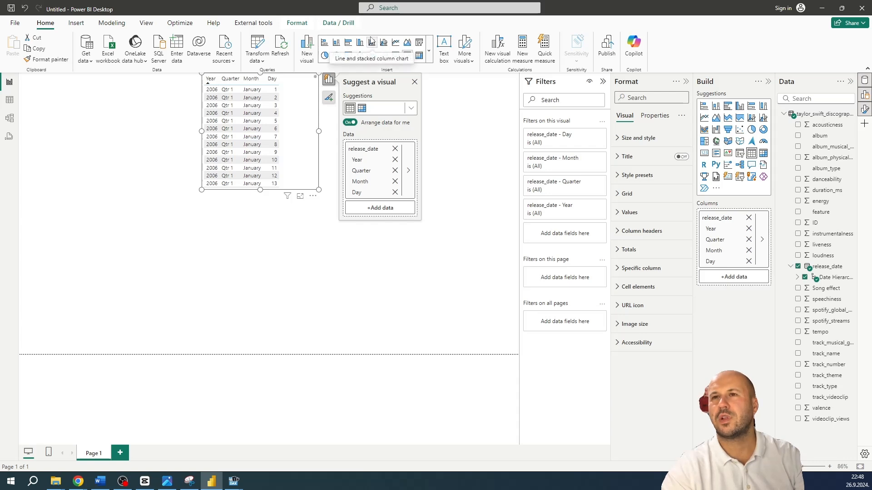
left_click(420, 44)
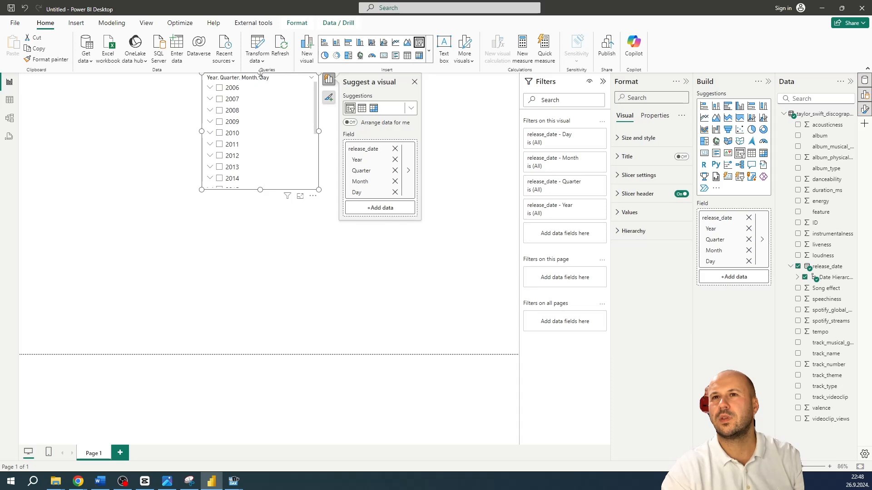
Shorten the release_date slicer from its upper edge, and check its date hierarchy by expanding and collapsing 2006, Qtr 1 and January
left_click_drag(260, 73, 262, 108)
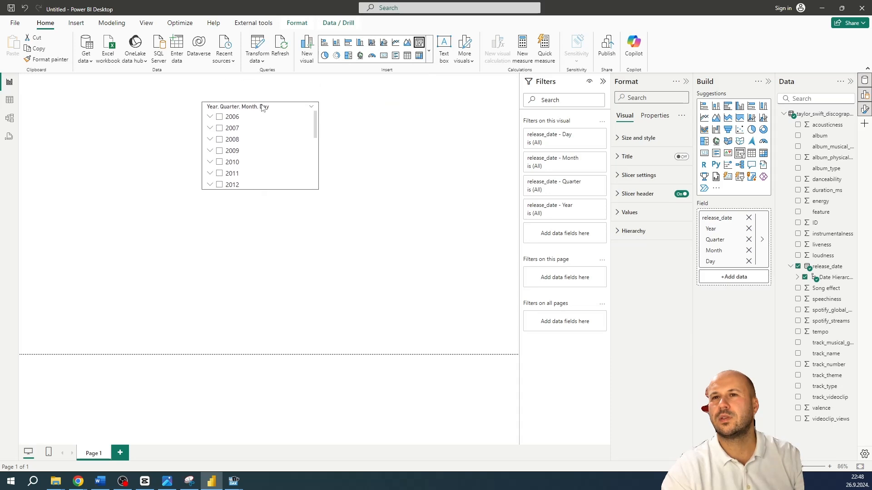
left_click(210, 117)
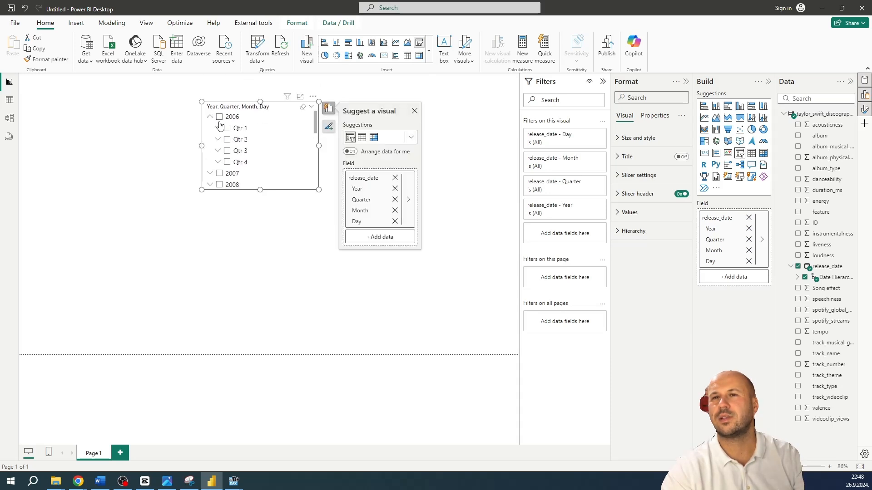
left_click(218, 129)
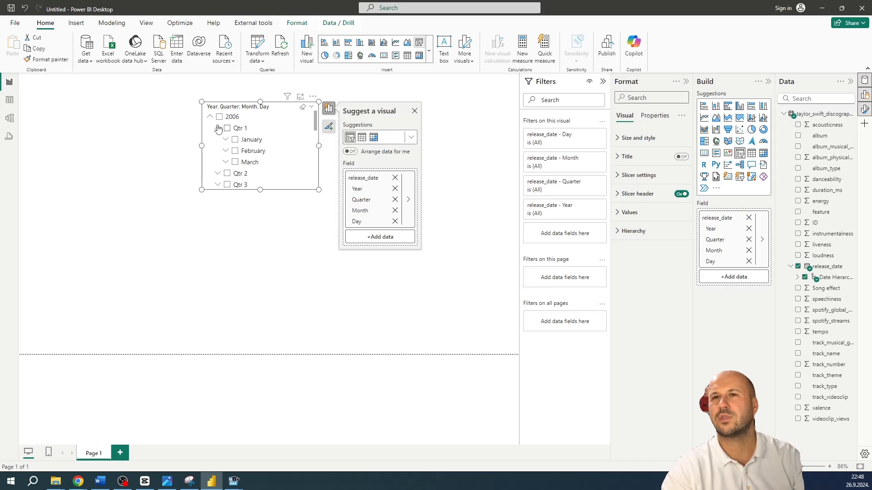
left_click(225, 139)
left_click(225, 140)
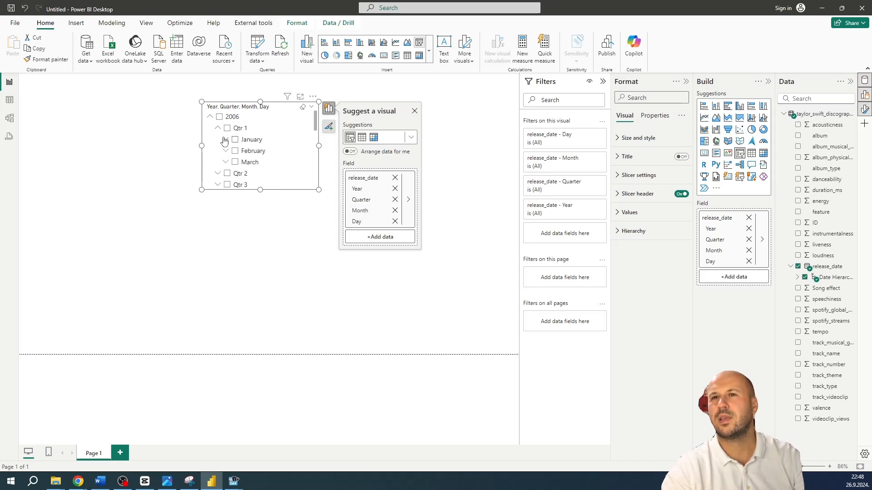
left_click(213, 118)
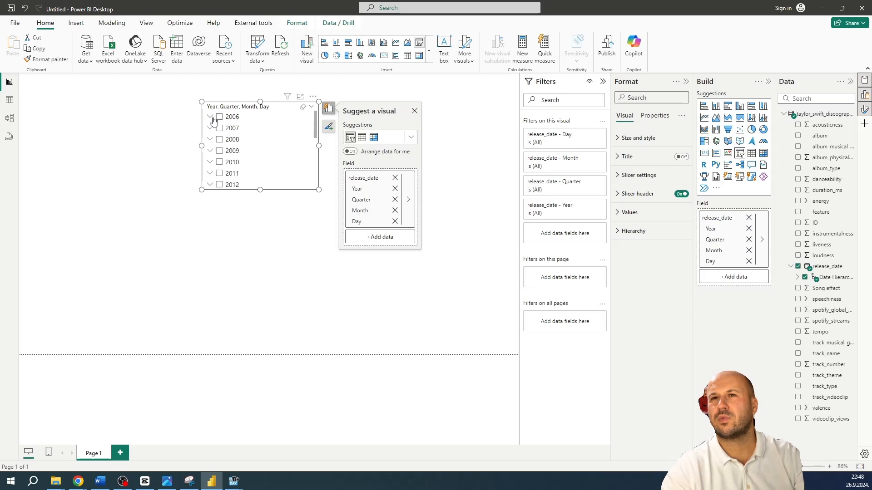
Remove the Day and Quarter levels from the release_date slicer and set its style to Dropdown
left_click(395, 222)
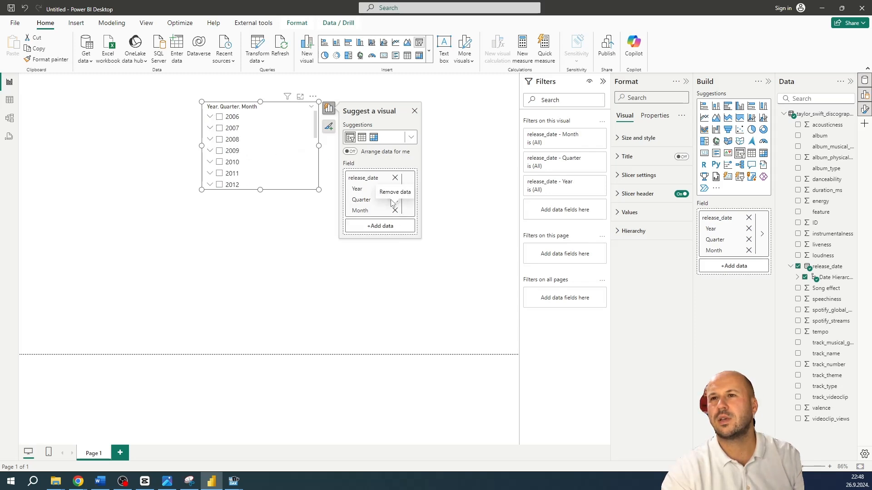
left_click(394, 200)
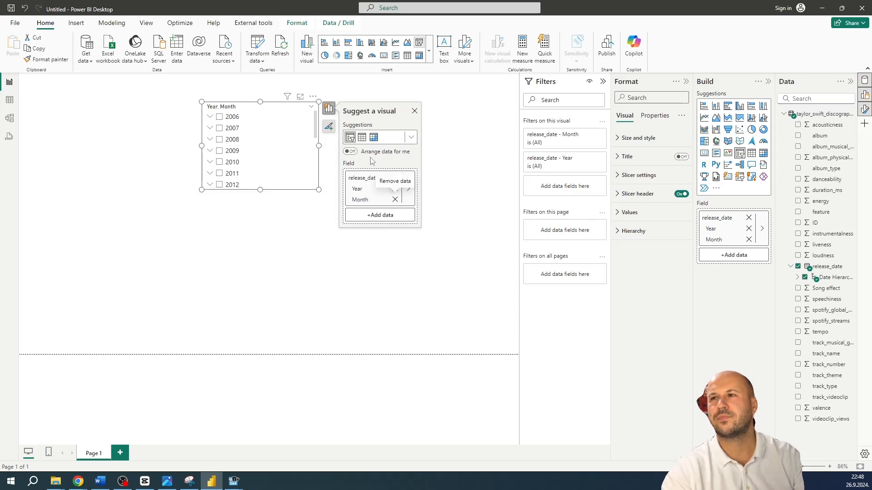
left_click(645, 177)
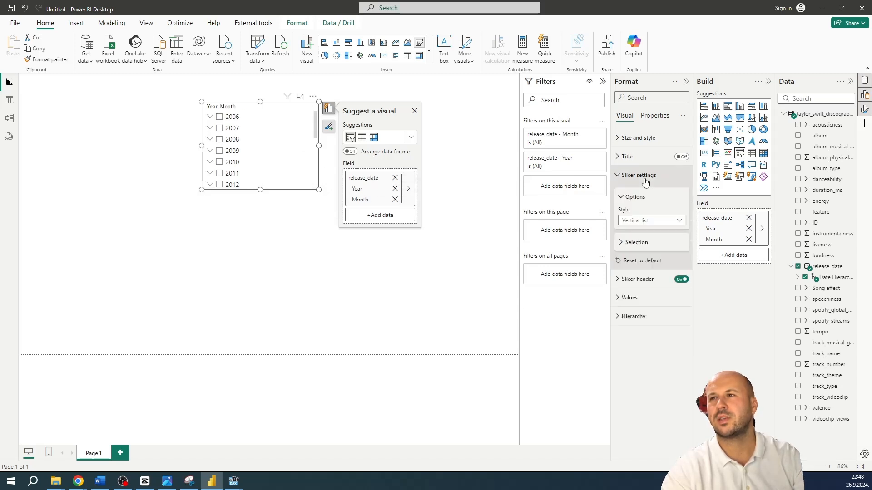
left_click(661, 222)
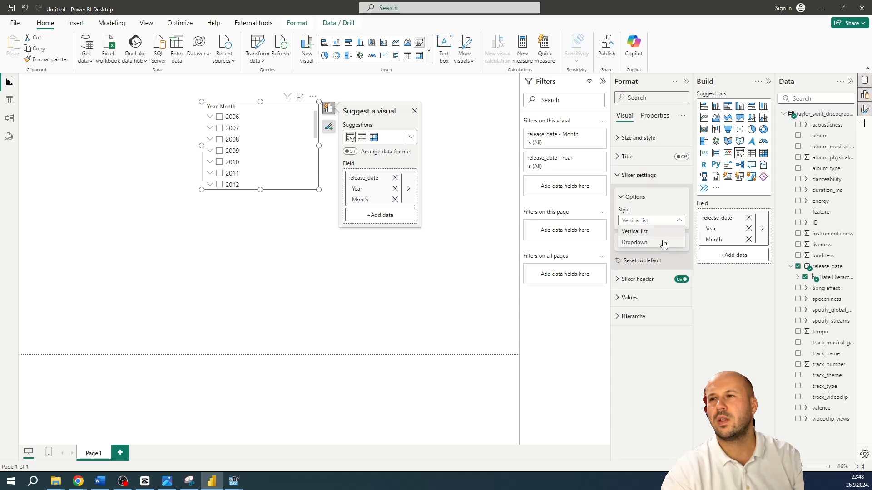
left_click(658, 243)
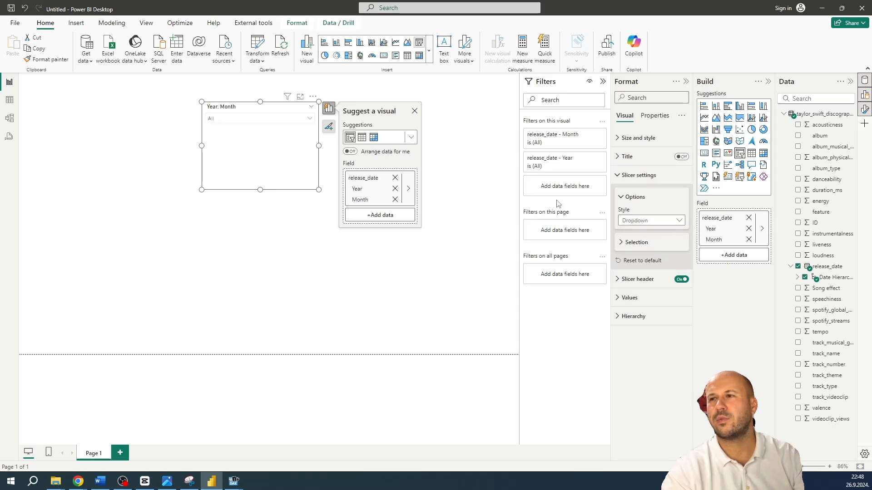
left_click(415, 112)
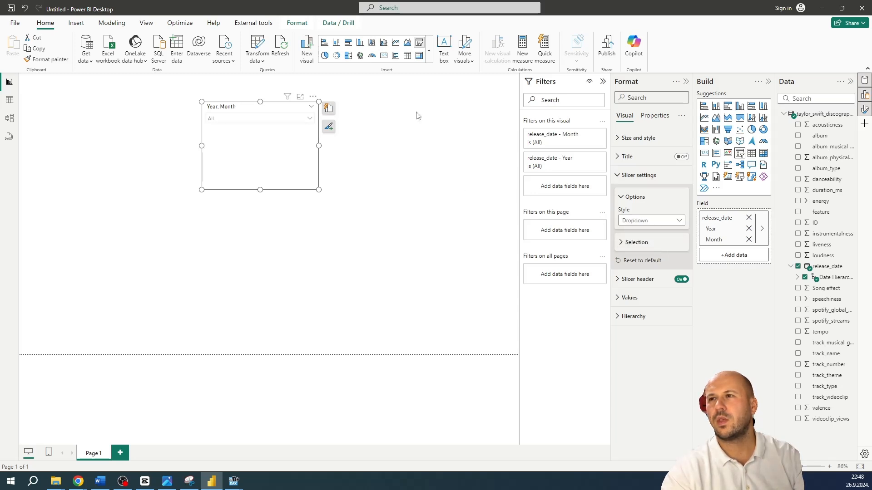
left_click(330, 113)
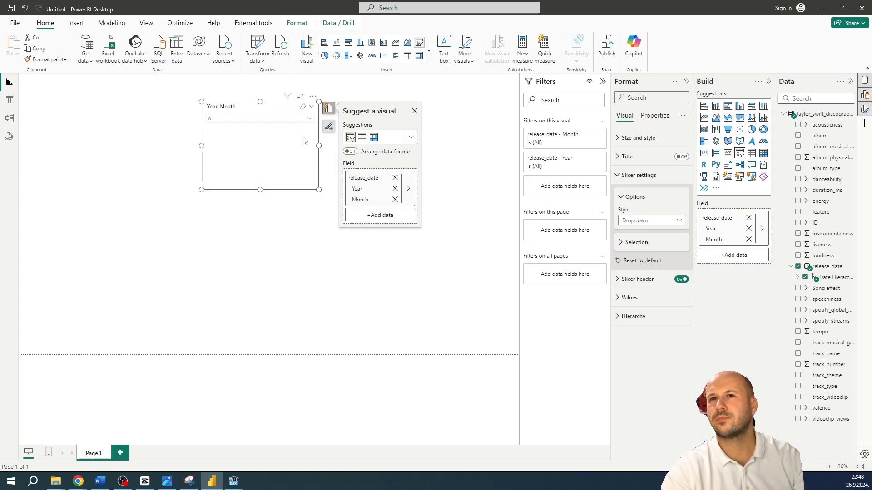
left_click(414, 109)
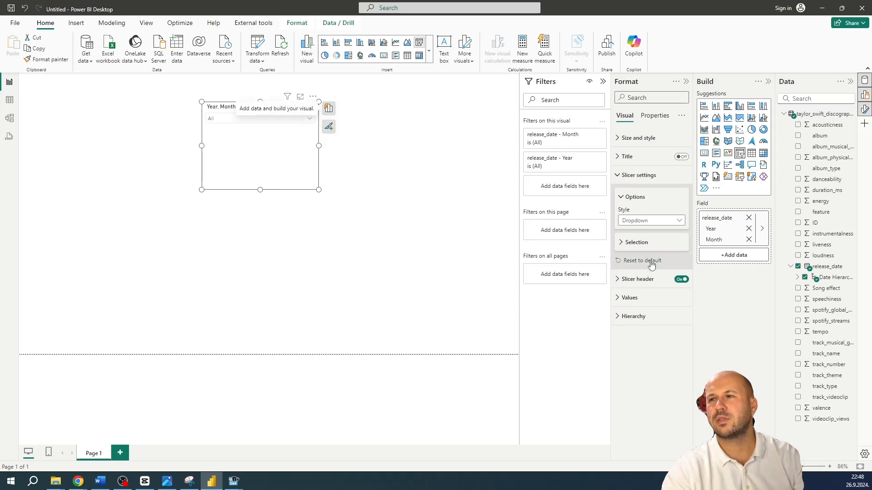
Set the slicer's header title text to Date and shrink the slicer to fit its dropdown
left_click(641, 279)
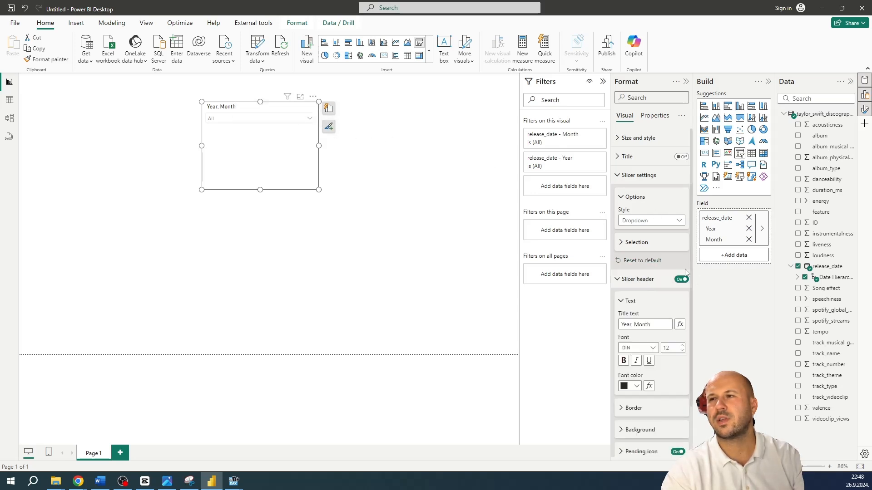
left_click_drag(665, 326, 592, 324)
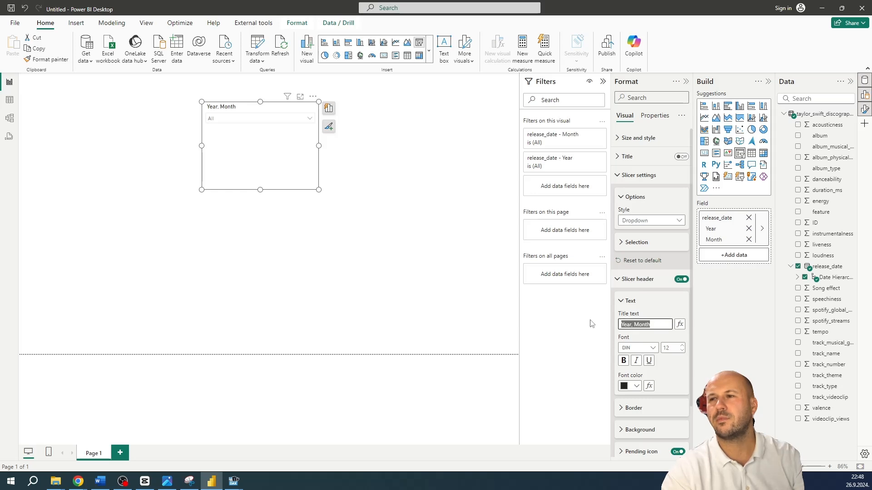
type("Date")
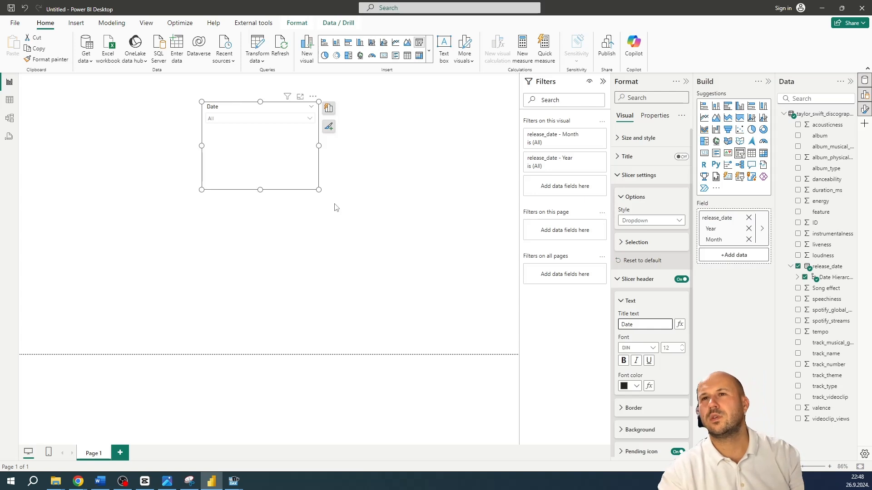
left_click_drag(319, 190, 293, 141)
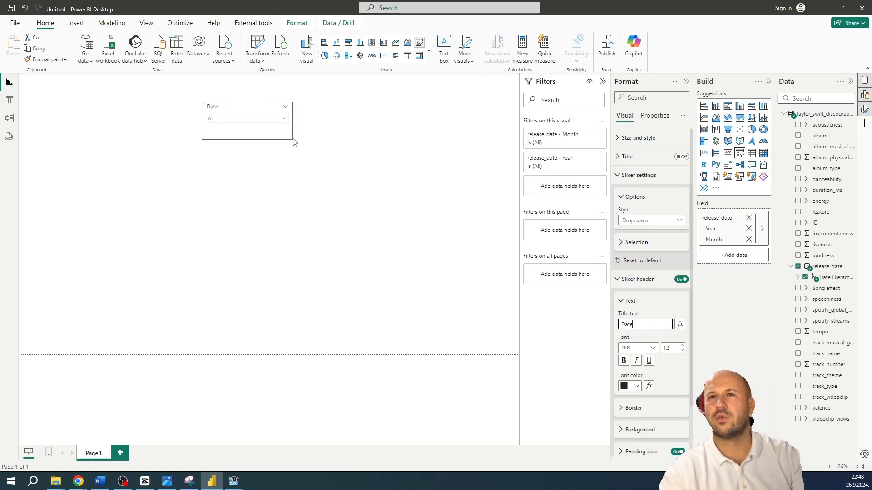
Check the Date slicer's year list by expanding and collapsing 2019, and move the slicer up near the page's upper edge
left_click(284, 119)
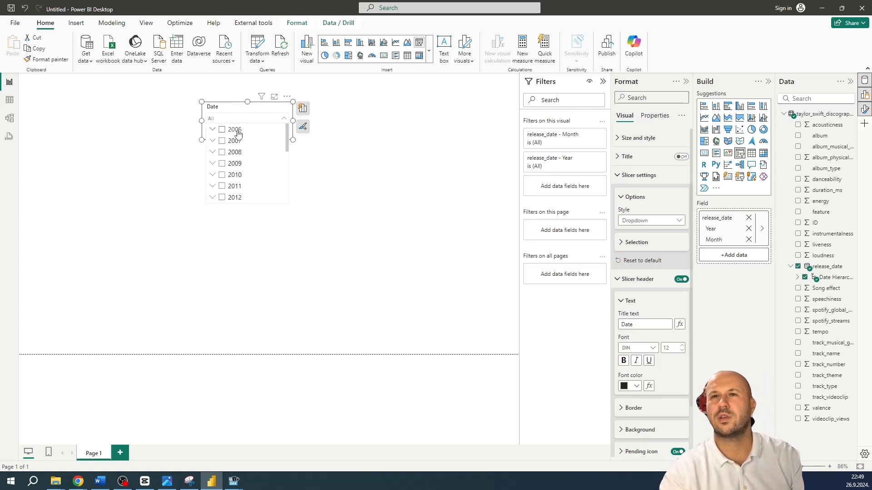
scroll(229, 157, "down", 4)
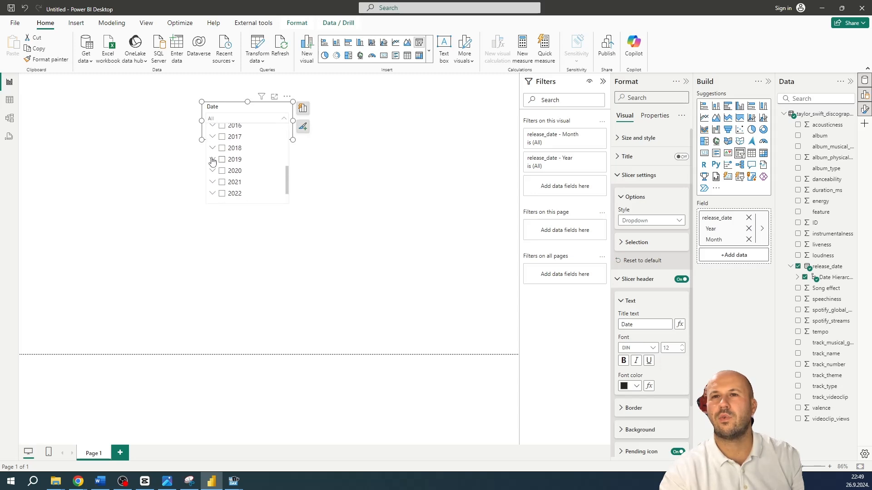
left_click(212, 160)
scroll(254, 161, "down", 3)
scroll(227, 177, "up", 4)
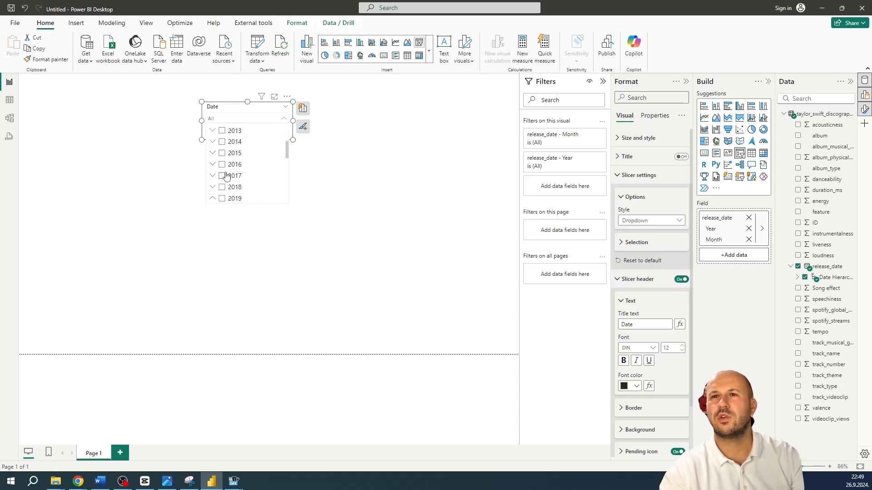
left_click(212, 199)
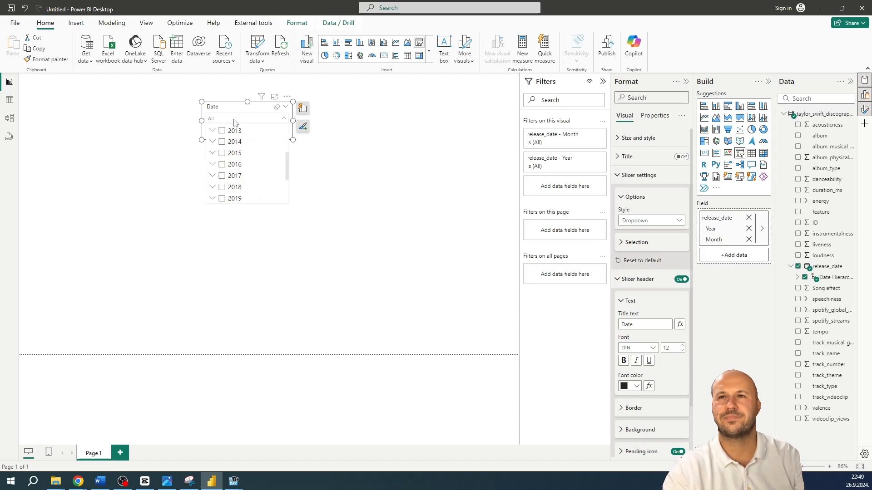
left_click_drag(239, 112, 229, 91)
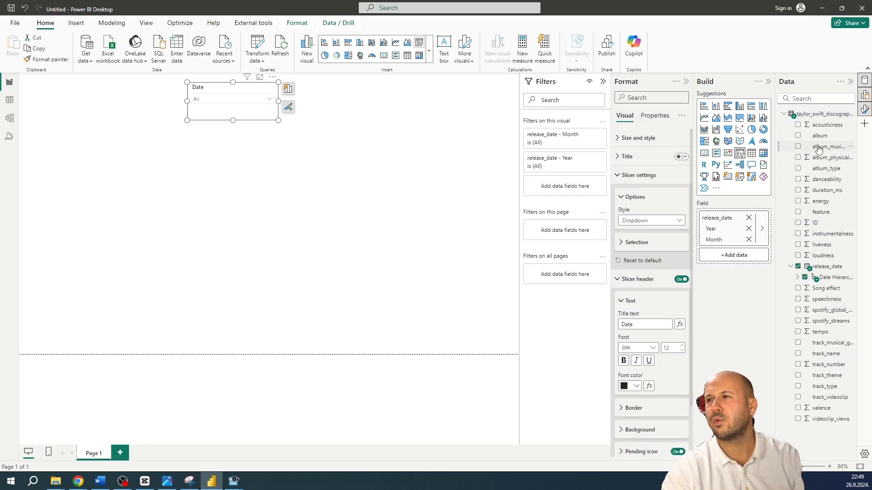
Add the album field to the canvas below the Date slicer, convert it into a slicer, and set its style to Dropdown
left_click_drag(819, 136, 349, 205)
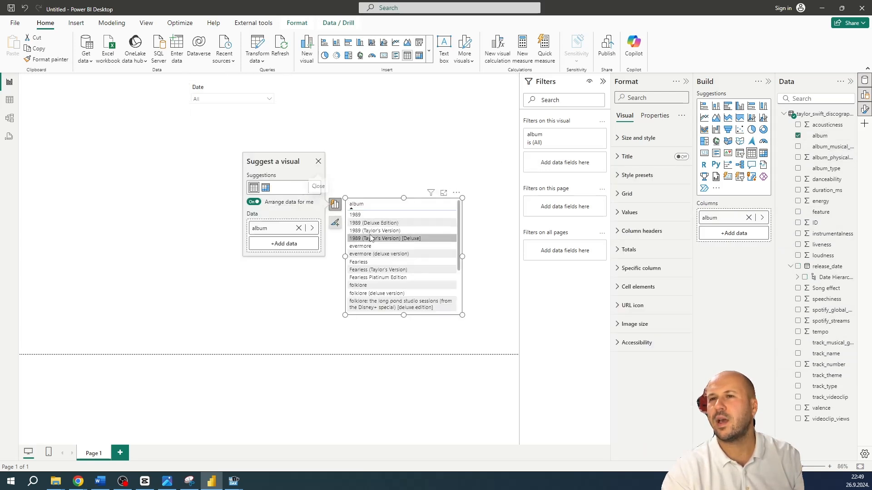
left_click(419, 42)
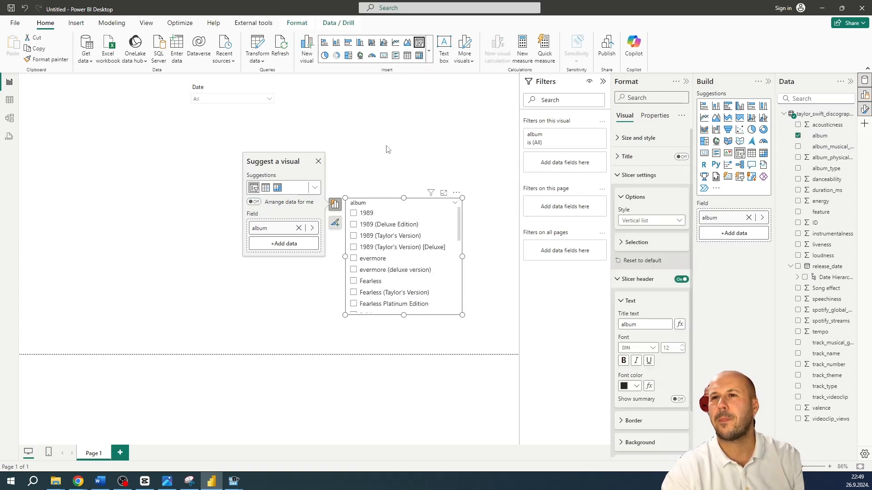
left_click(640, 222)
left_click(642, 254)
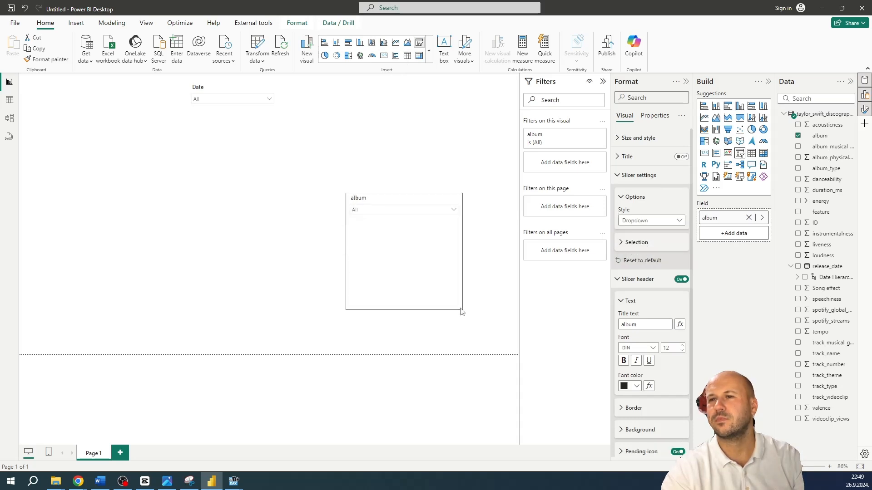
Shrink the album slicer to fit its dropdown and set its header title text to Album
left_click_drag(462, 314, 452, 235)
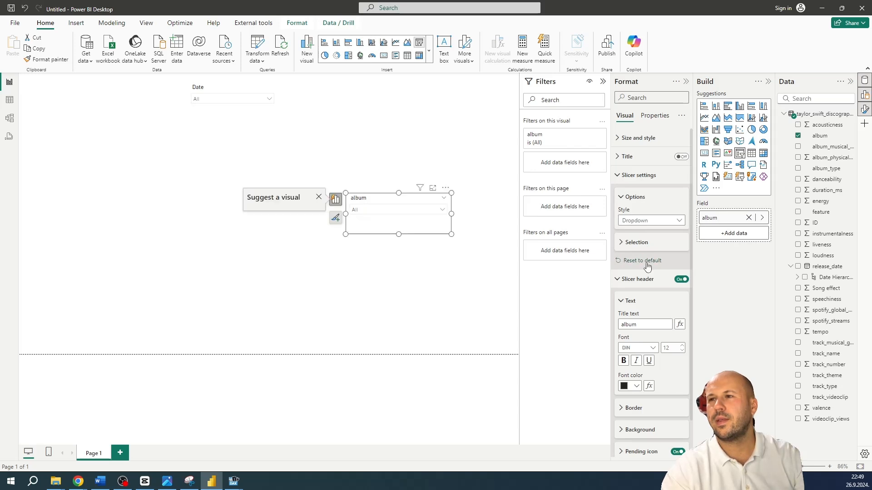
double_click(651, 323)
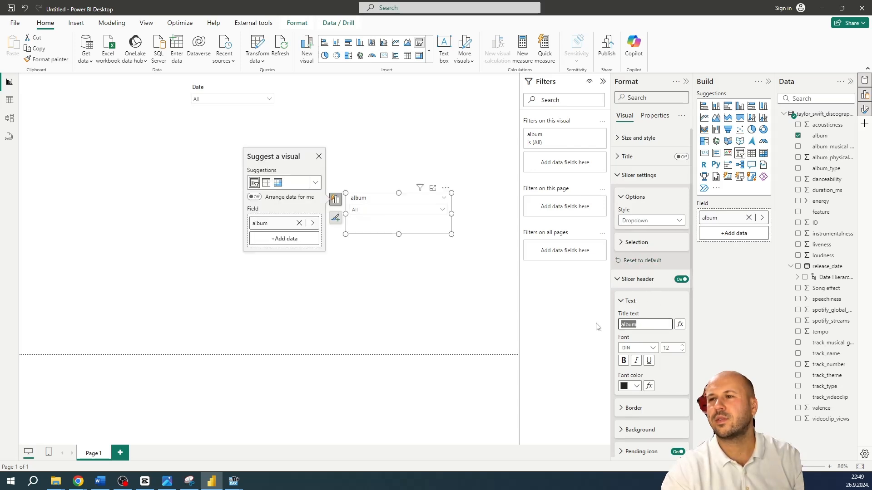
type("A")
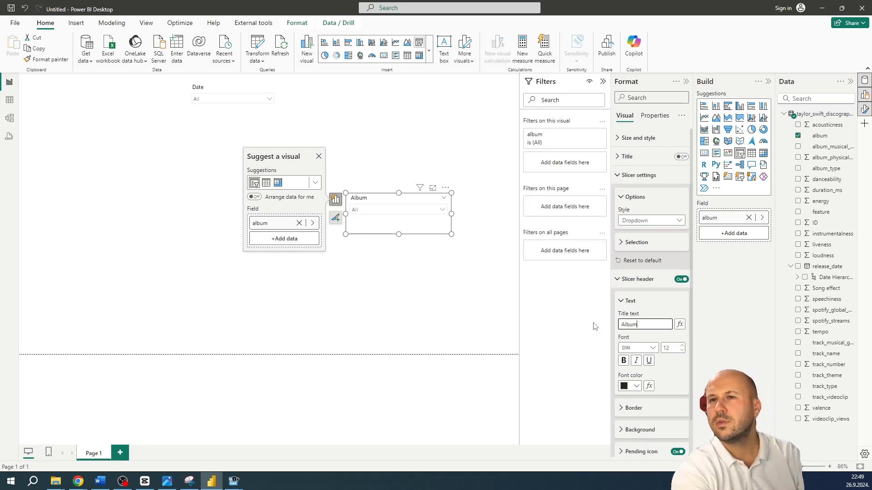
left_click(426, 233)
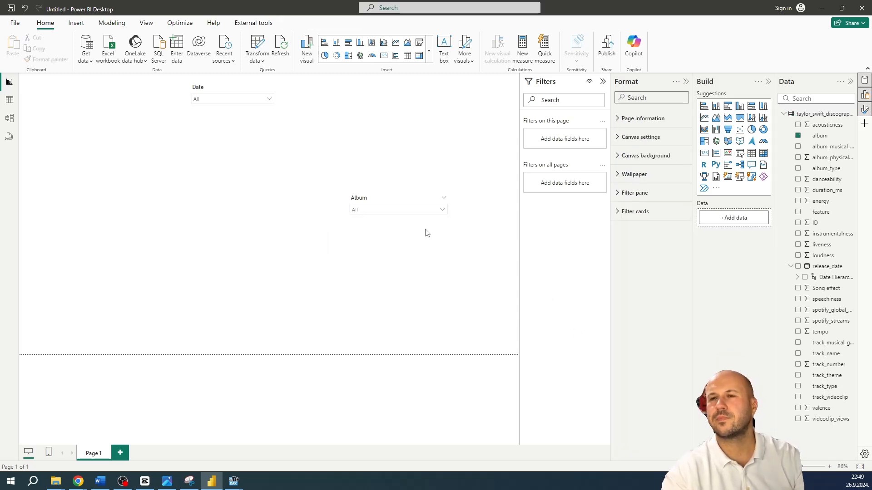
Look through the Album slicer's list of albums, and enable the search option for that slicer
left_click(442, 209)
scroll(404, 254, "down", 1)
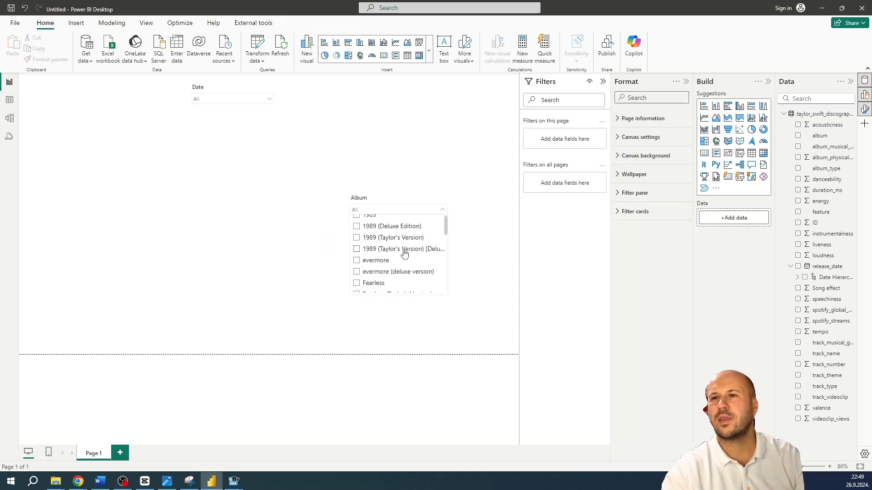
scroll(404, 254, "down", 6)
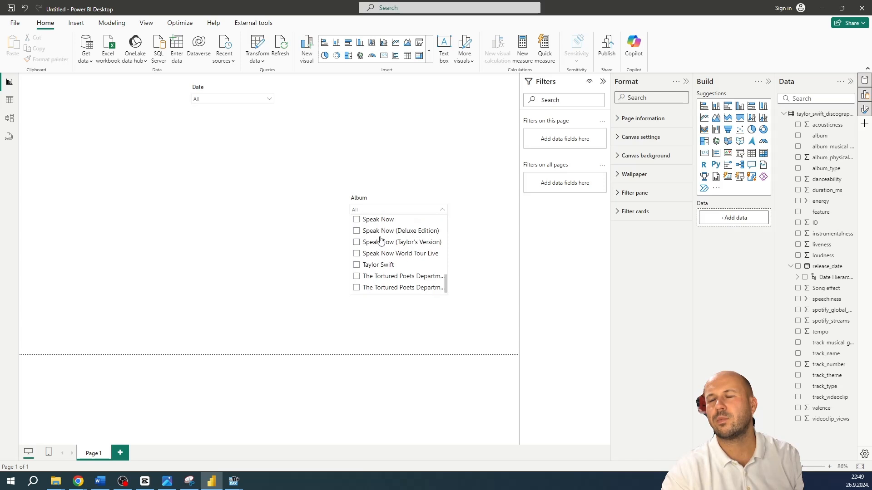
scroll(386, 247, "up", 8)
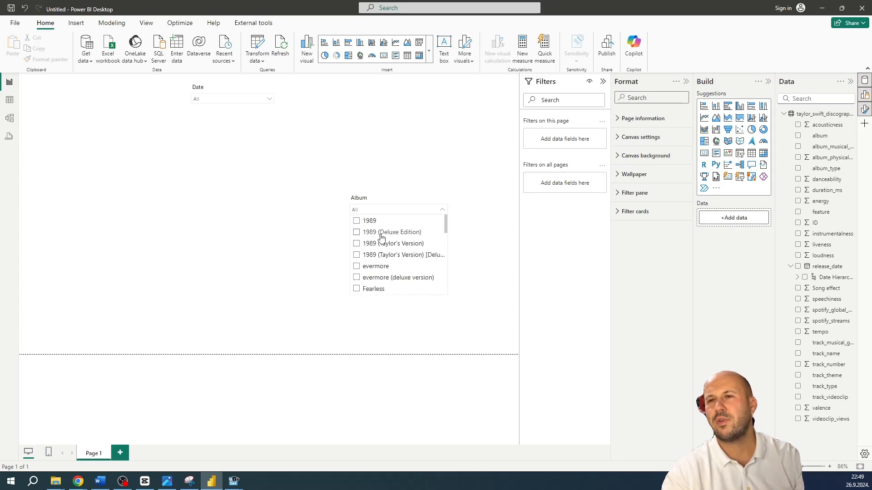
left_click(420, 207)
left_click(420, 204)
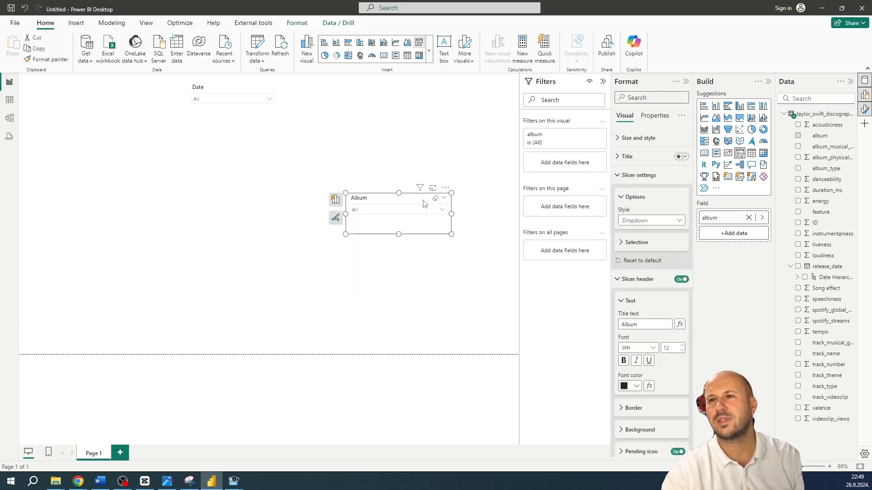
left_click(446, 189)
left_click(456, 199)
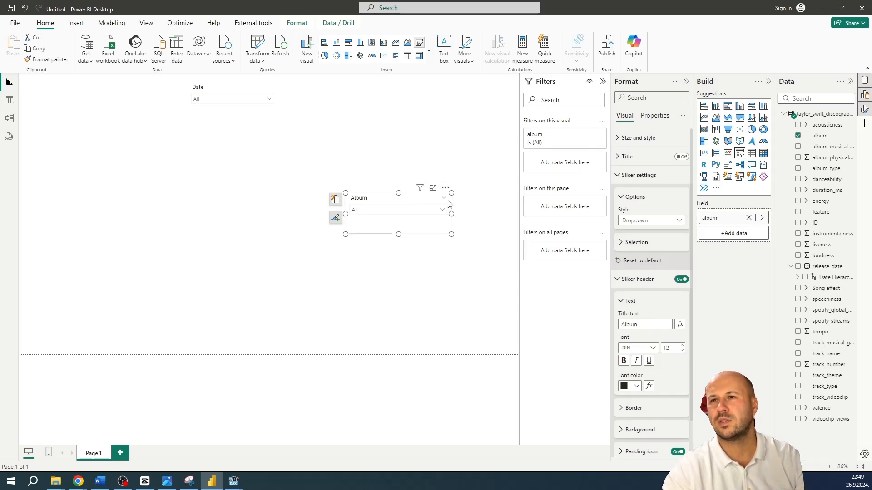
left_click(414, 210)
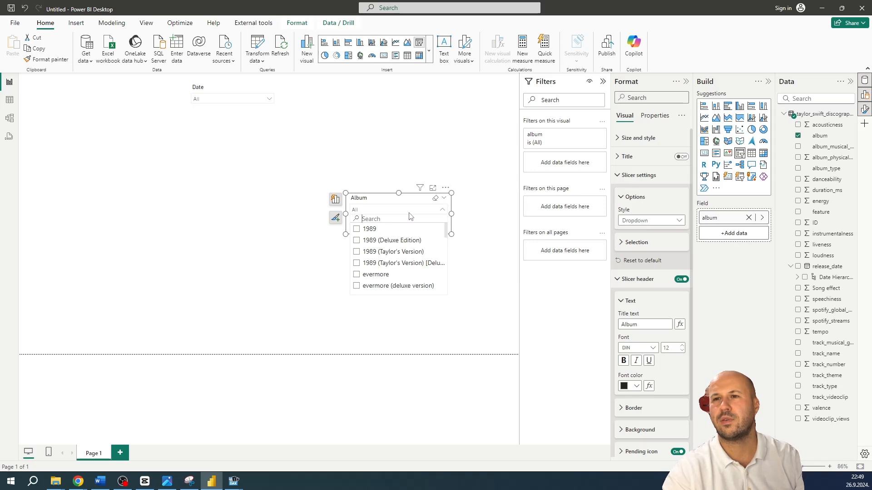
Try the Album slicer's search with "ever", and move the slicer up beside the Date slicer
type("ever")
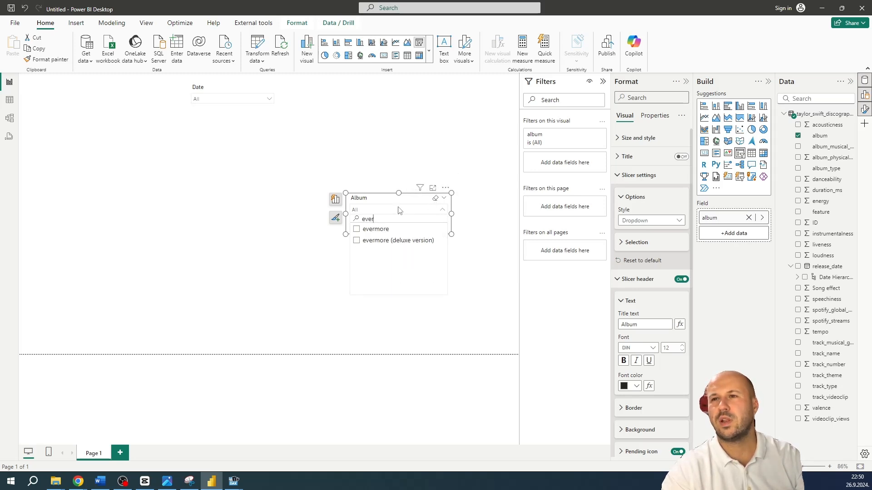
left_click(435, 202)
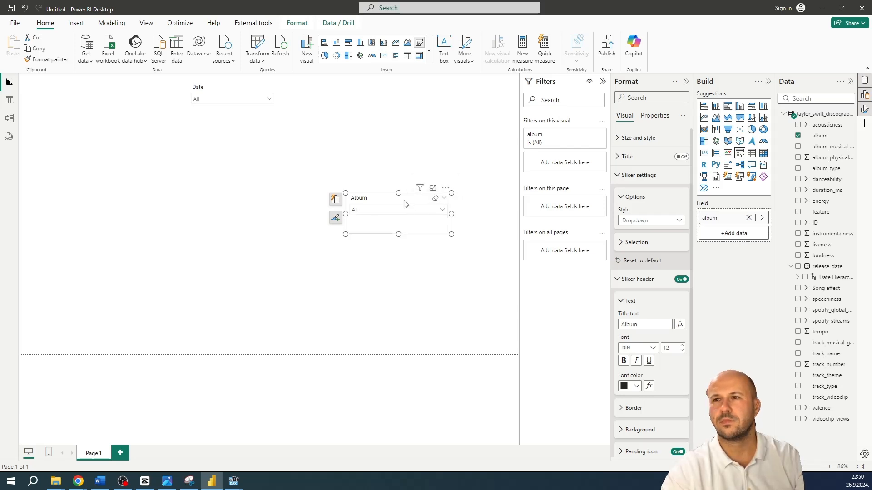
left_click_drag(405, 201, 327, 84)
left_click(241, 93)
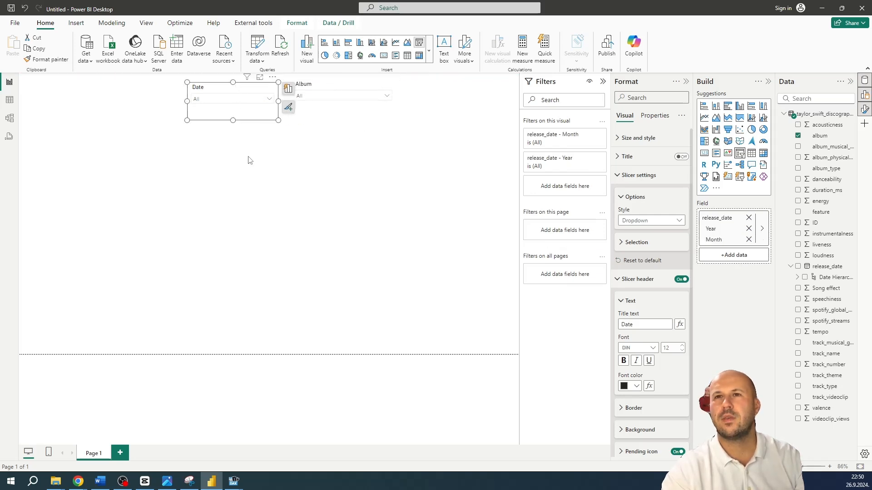
left_click(257, 178)
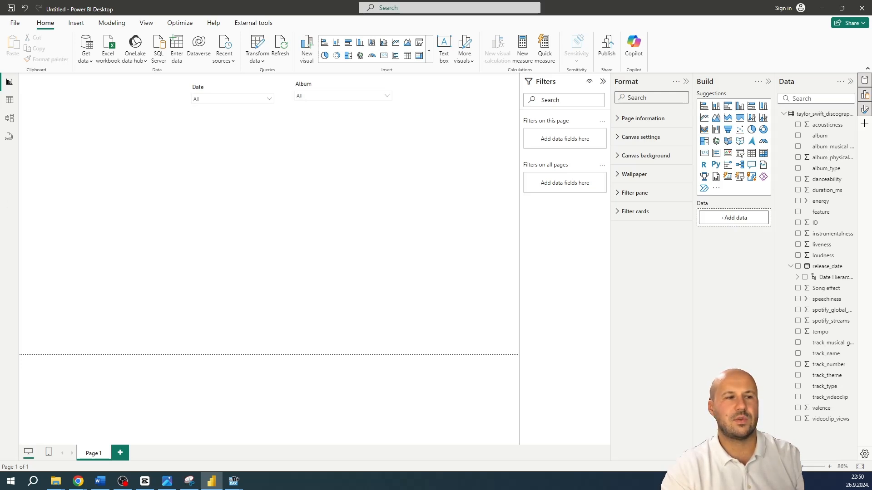
Examine the album columns in the data table and return to the report page
left_click(12, 97)
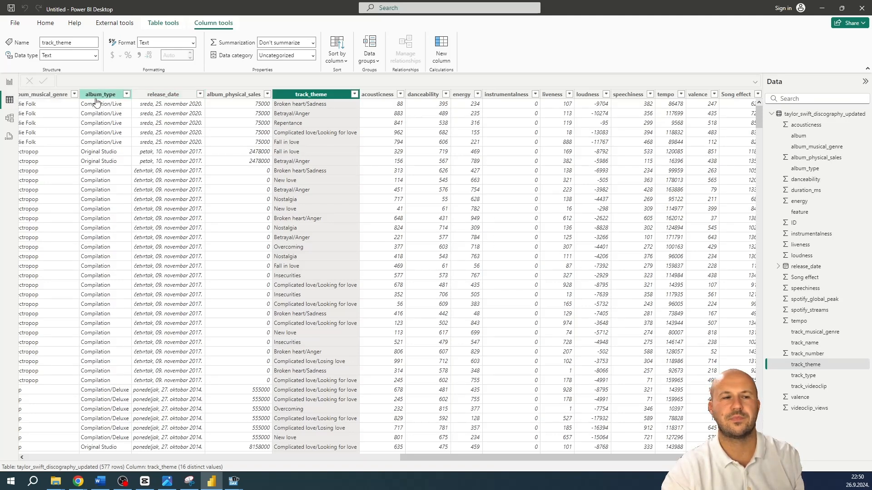
left_click_drag(487, 458, 411, 460)
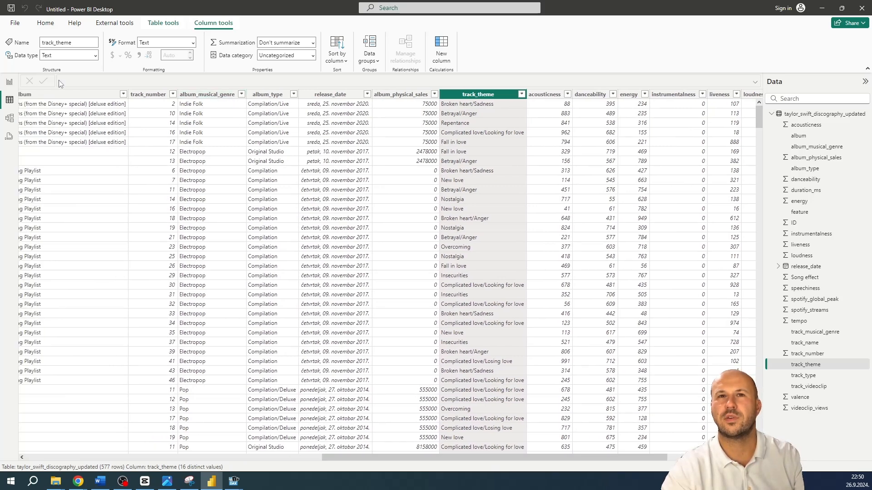
left_click(9, 83)
Search the fields for album, add album_musical_genre to the canvas below the Album slicer, and convert it into a Dropdown-style slicer
left_click(801, 99)
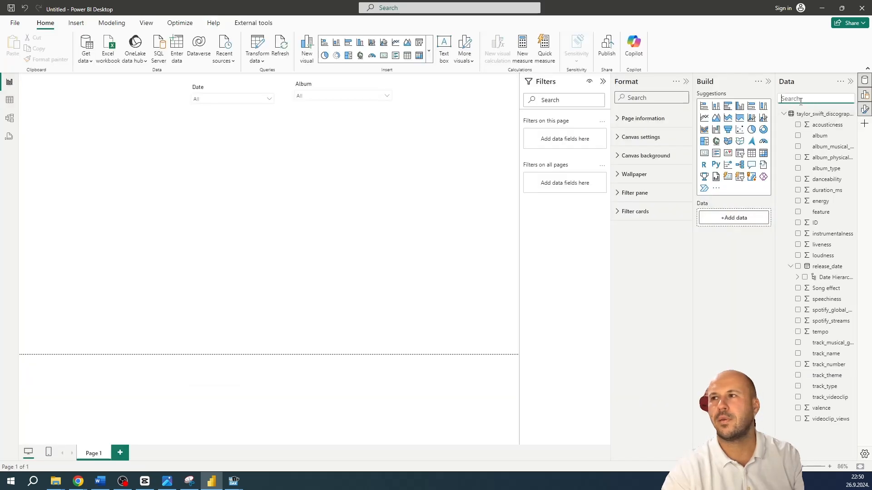
type("al")
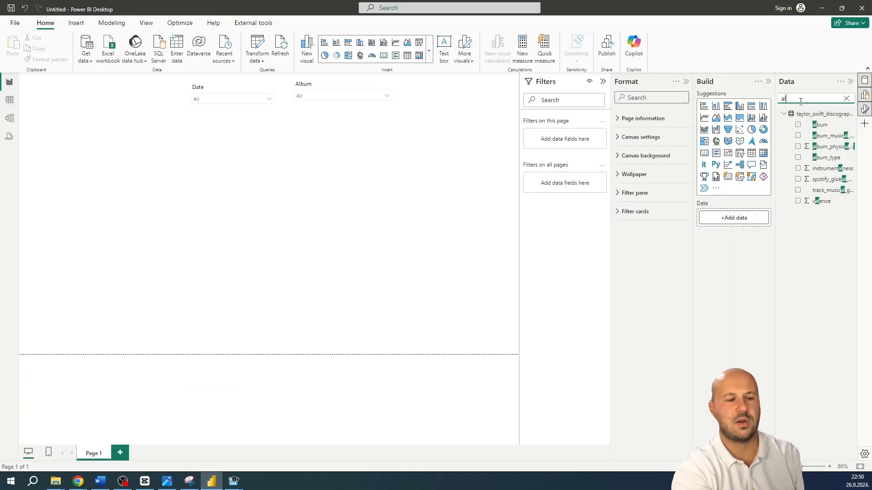
type("bum")
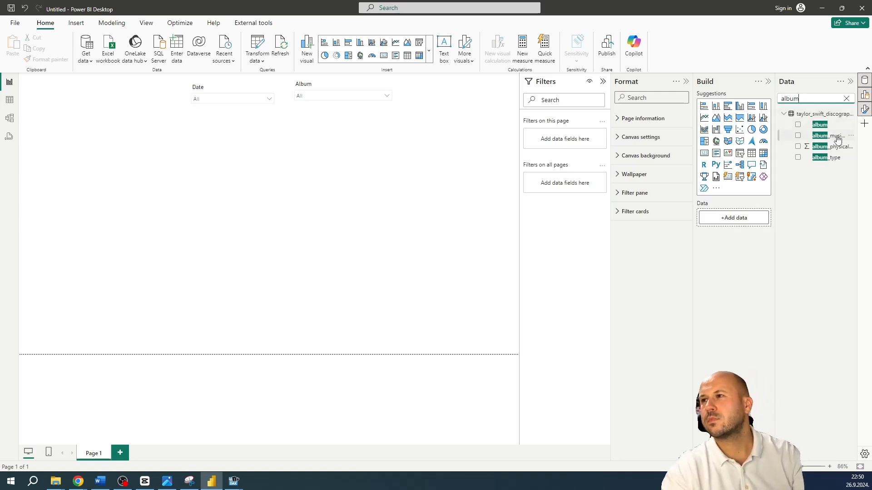
left_click_drag(838, 140, 346, 179)
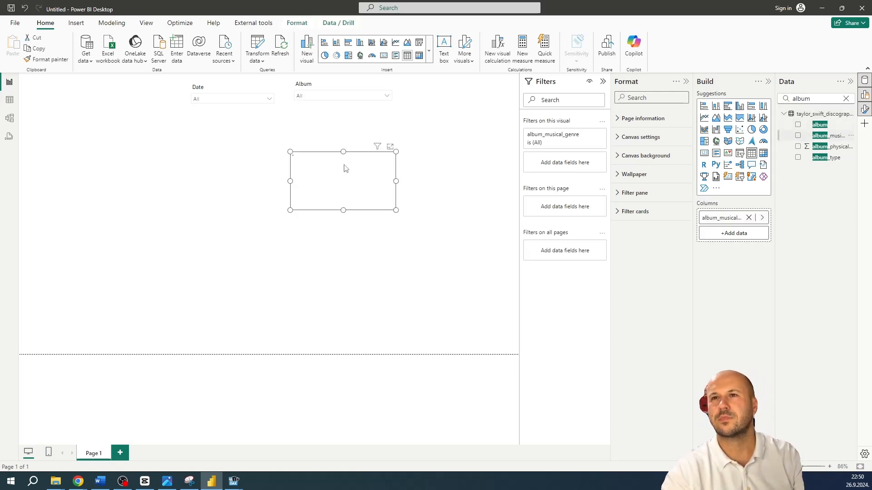
left_click(418, 43)
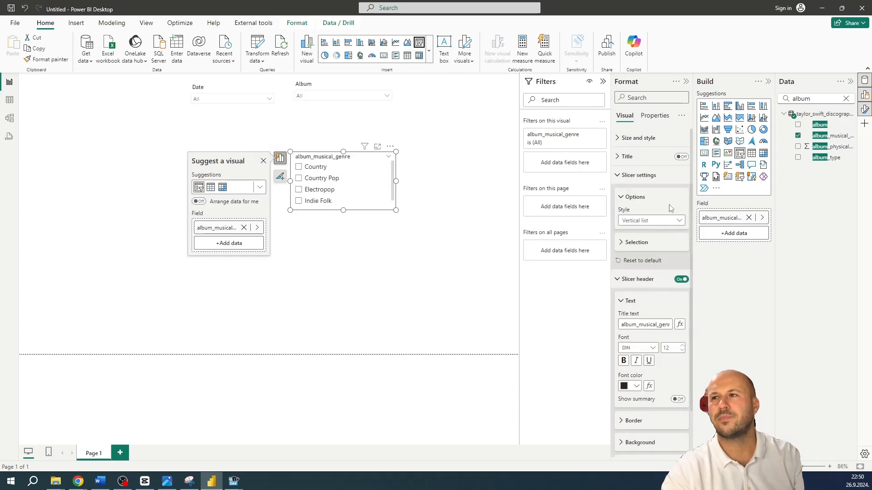
left_click(678, 221)
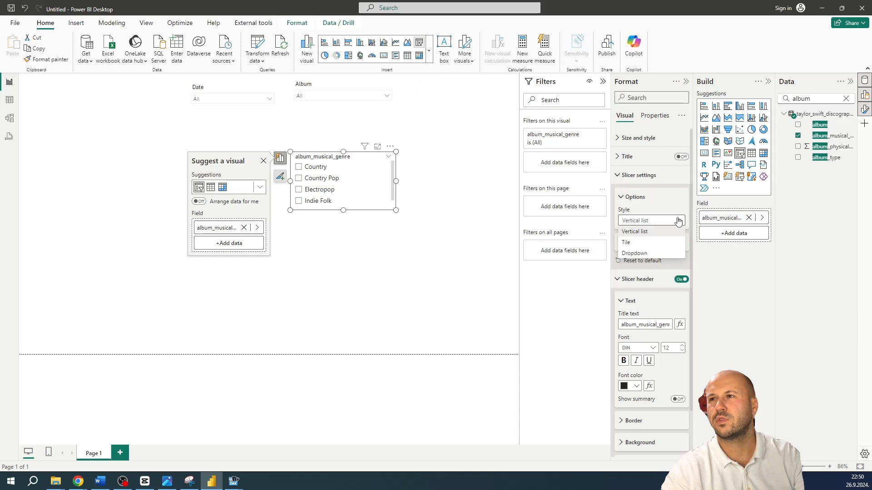
left_click(644, 254)
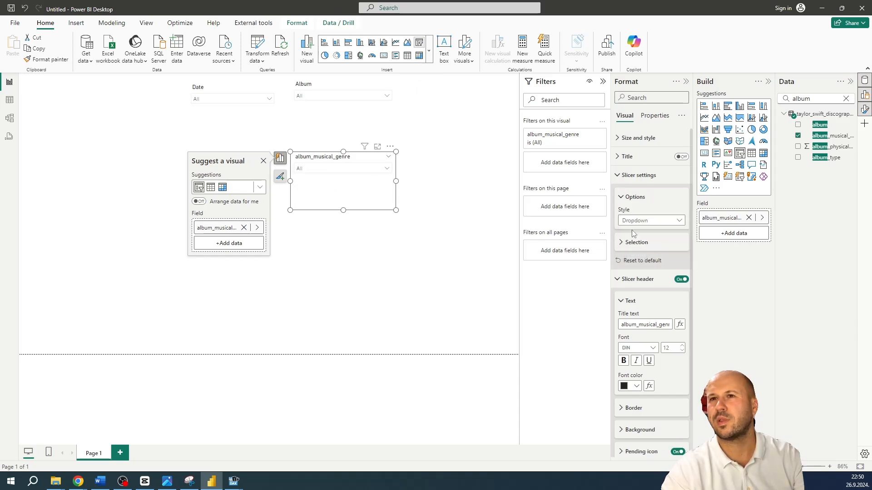
Set the genre slicer's header title text to Album Genre
left_click(620, 324)
key("ctrl+a")
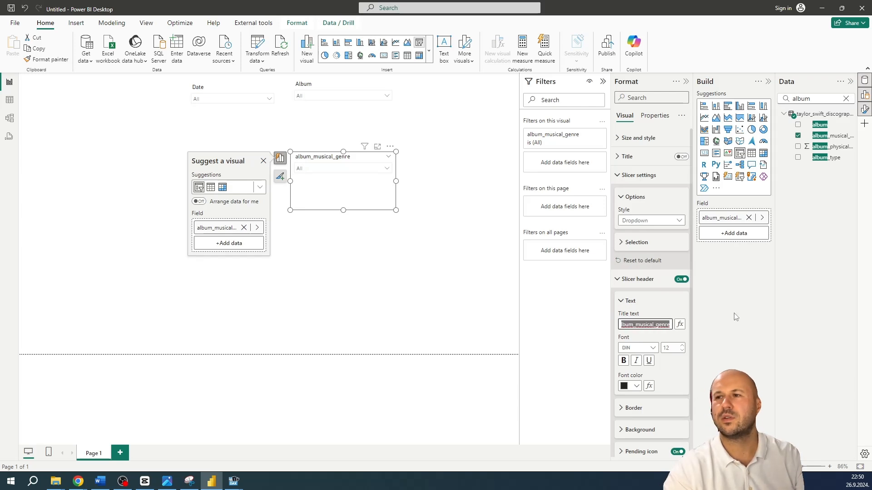
type("A")
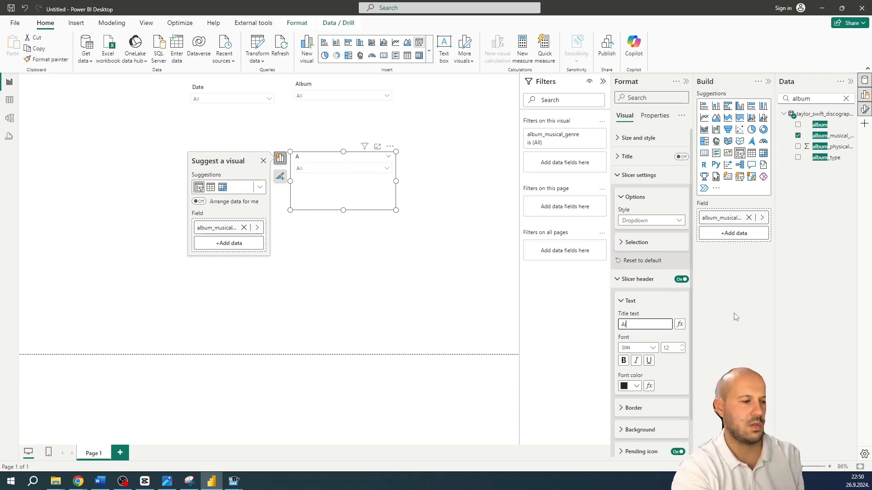
type("lbum Genre")
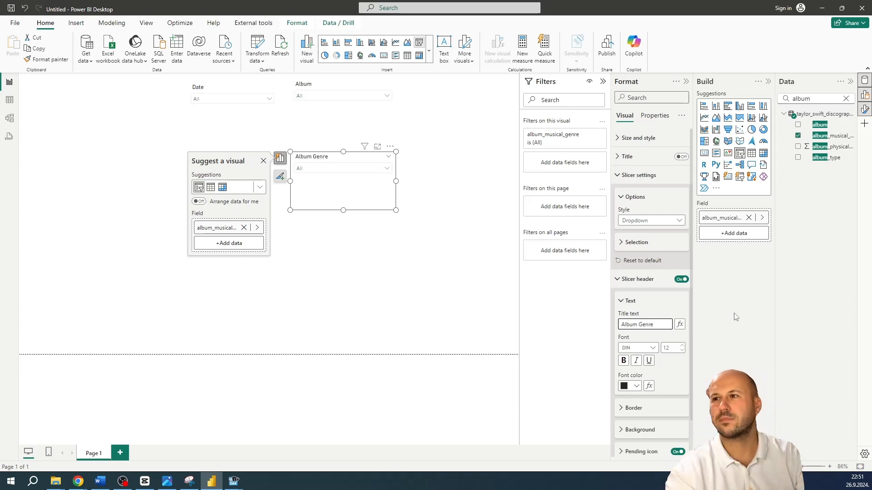
left_click(457, 272)
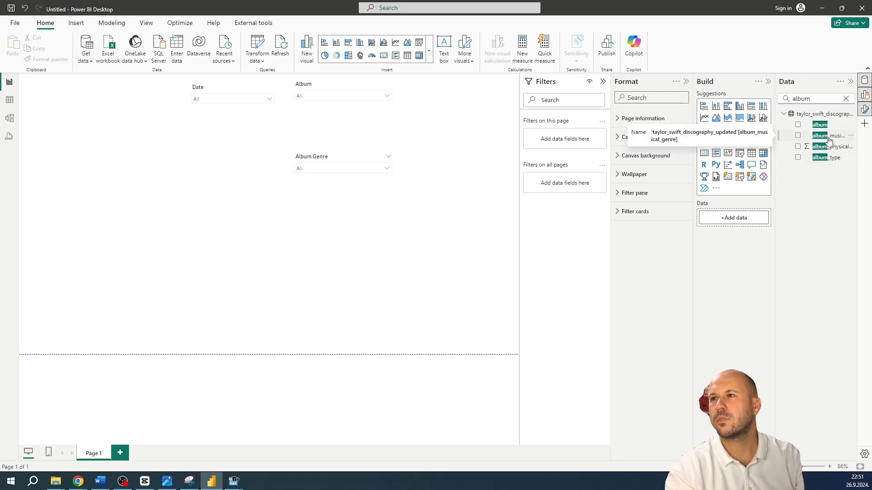
Line up the Date, Album and Album Genre slicers in one row at the page's upper edge, and shorten the Album Genre slicer
left_click_drag(304, 155, 427, 82)
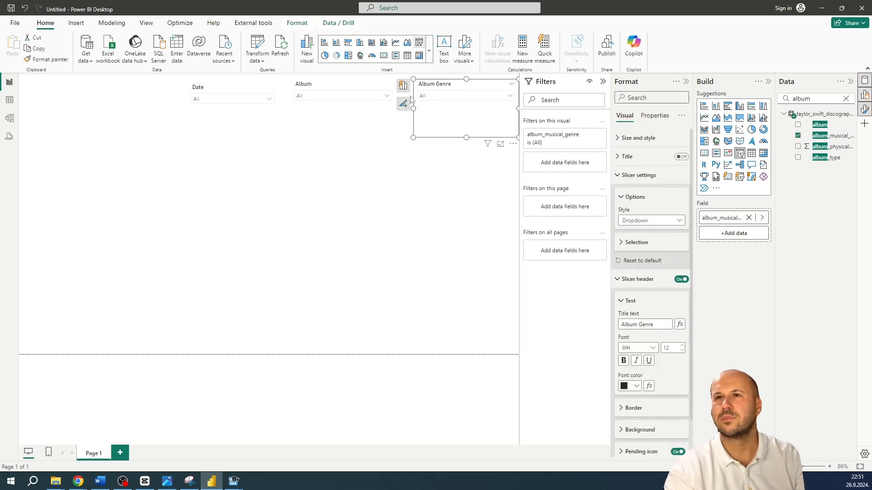
left_click_drag(467, 137, 460, 115)
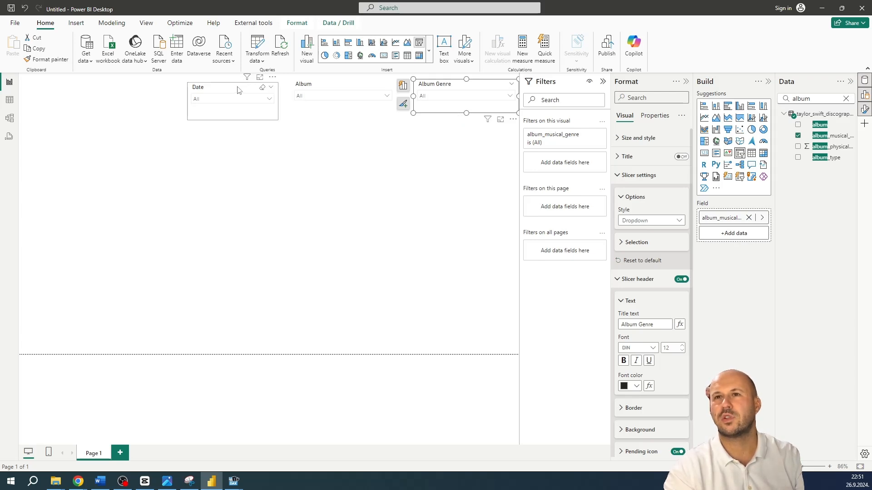
left_click_drag(238, 90, 230, 87)
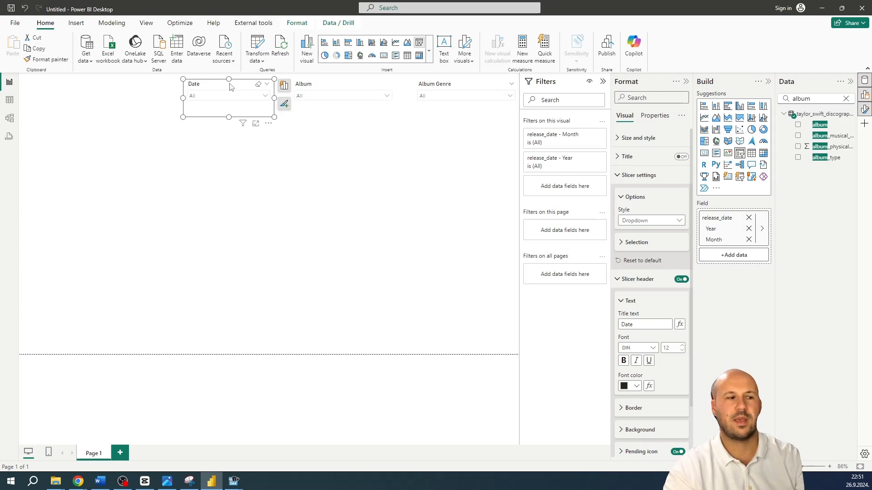
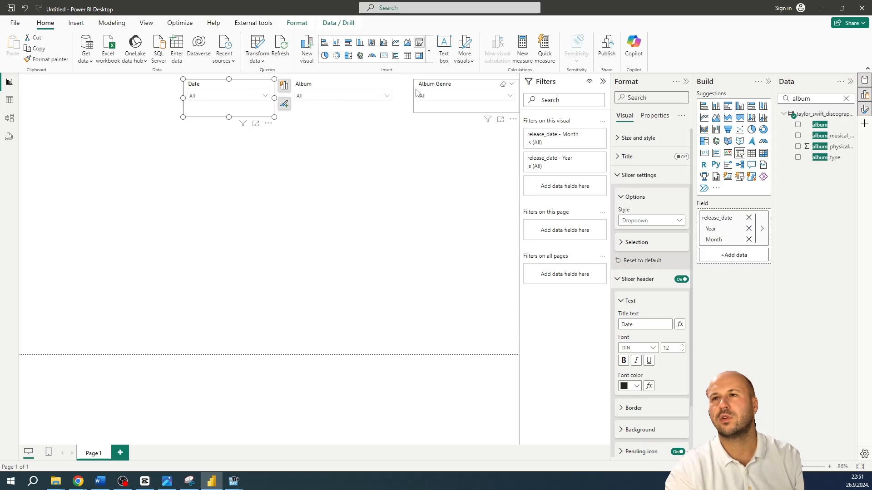
Turn on the visual border for the Date slicer
left_click(623, 175)
left_click(622, 195)
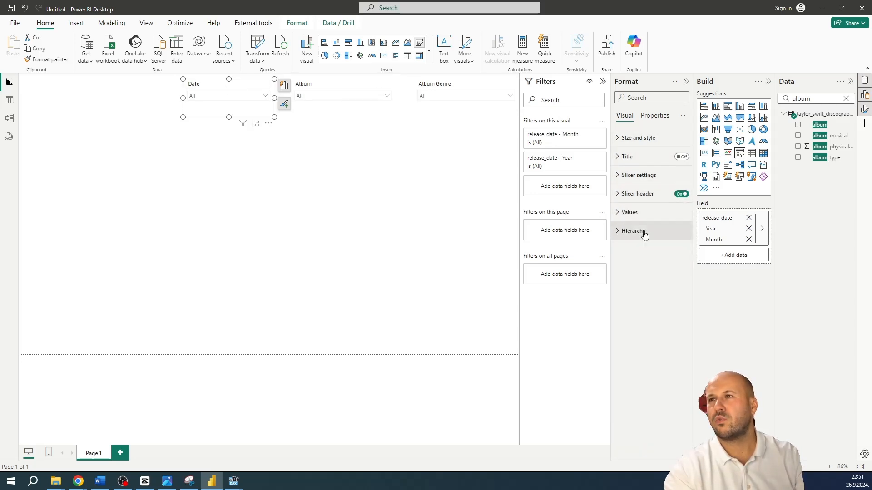
left_click(631, 138)
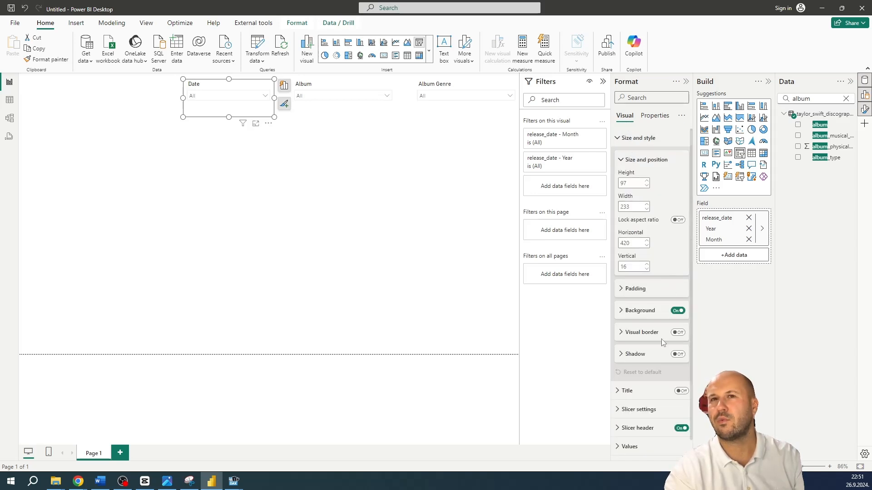
left_click(678, 333)
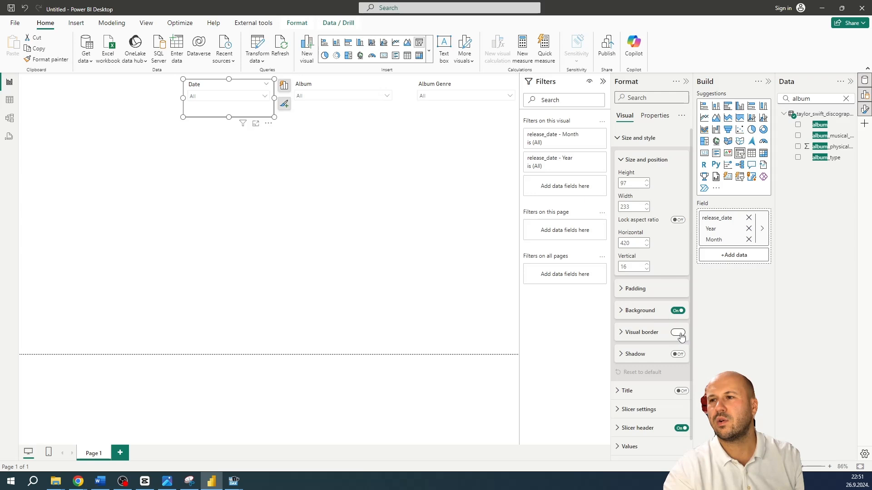
left_click(636, 335)
scroll(637, 318, "down", 1)
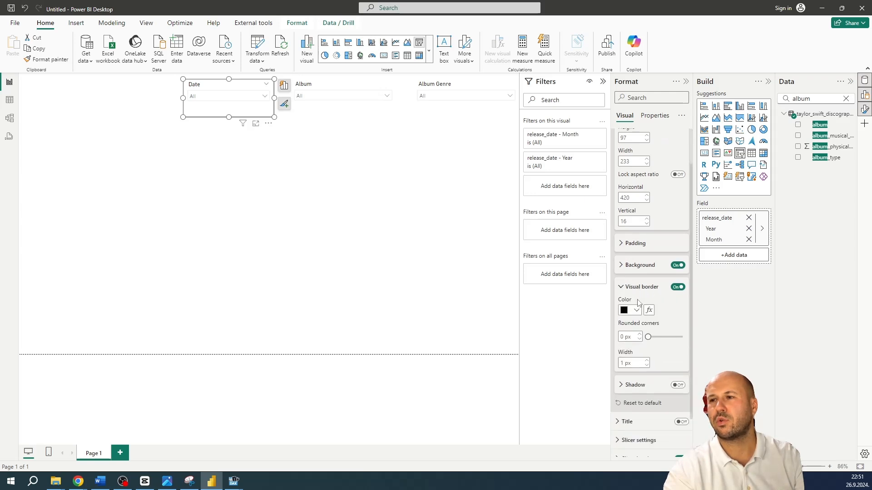
left_click(288, 194)
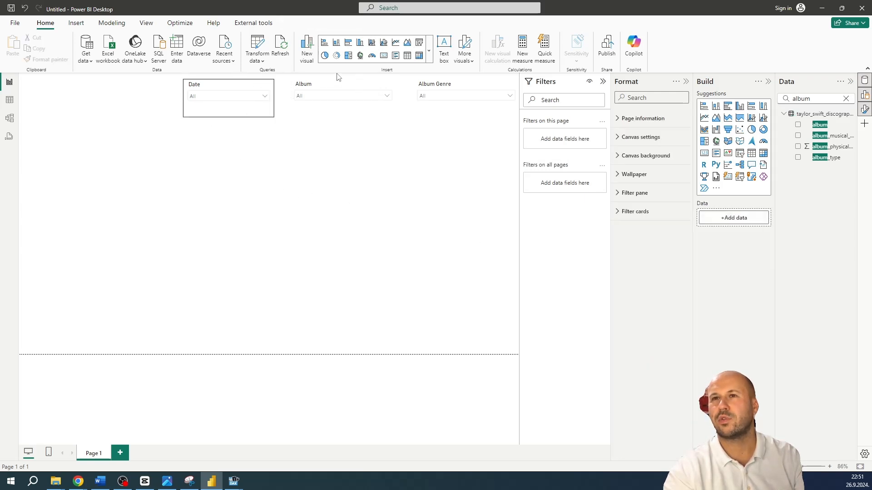
Set the Date slicer's border color to Theme color 3 (#D1B2D2) with 8 px rounded corners
left_click(242, 116)
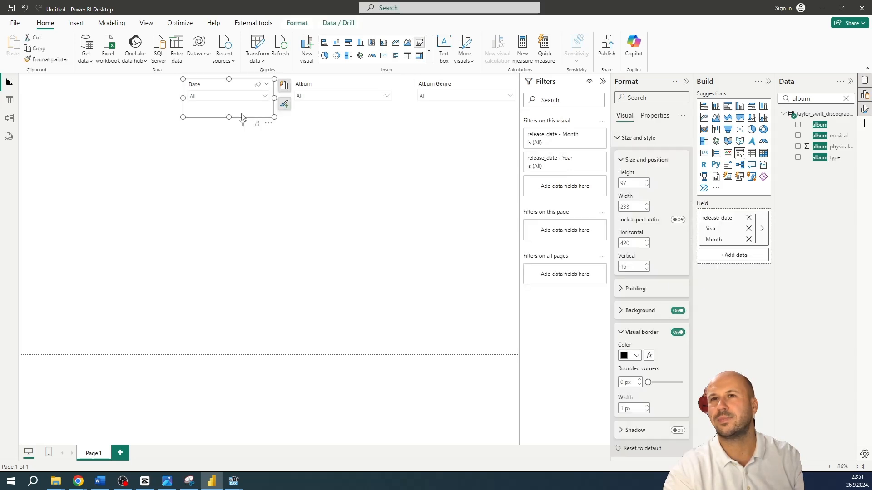
left_click(637, 356)
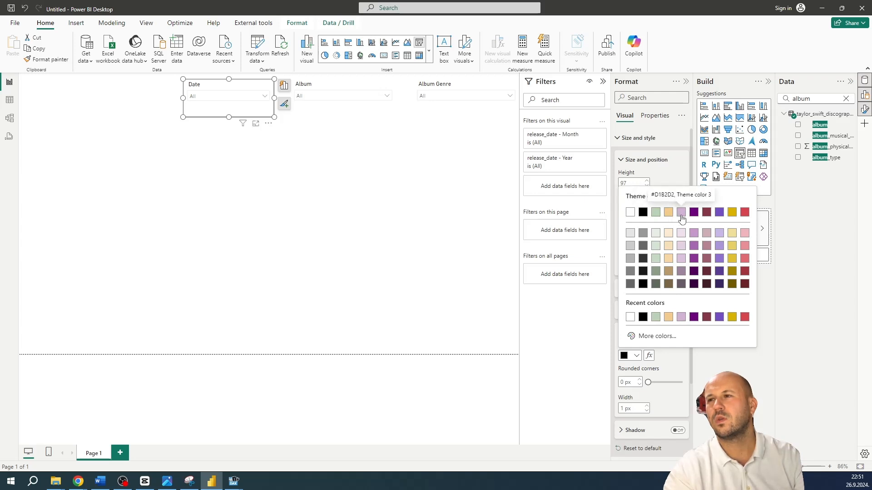
left_click(682, 219)
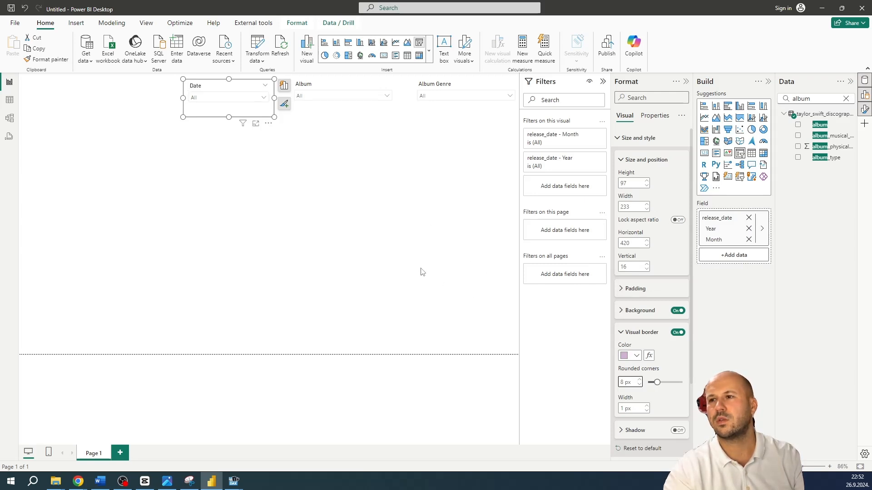
left_click(262, 167)
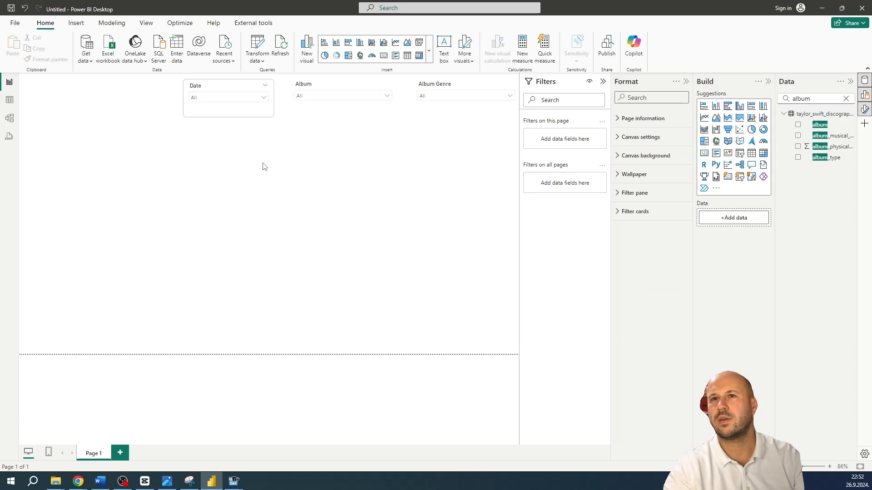
Copy the Date slicer's formatting to the Album and Album Genre slicers with Format painter
left_click(253, 112)
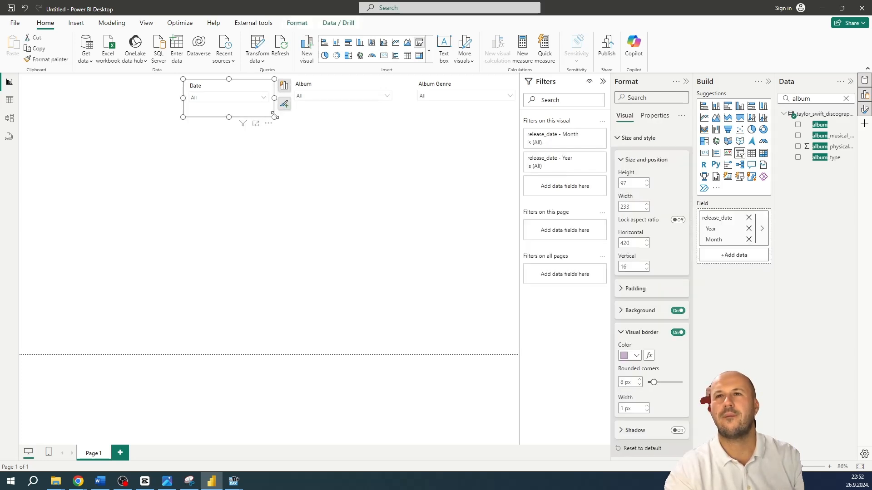
left_click(44, 62)
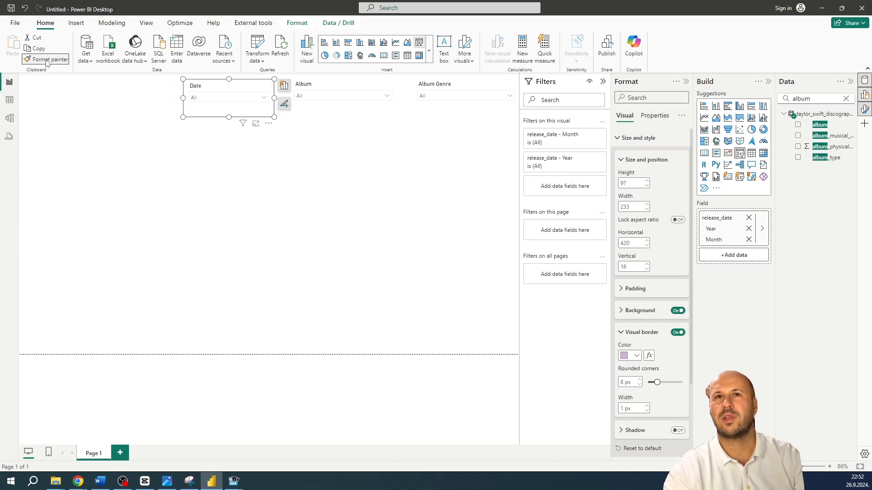
left_click(326, 85)
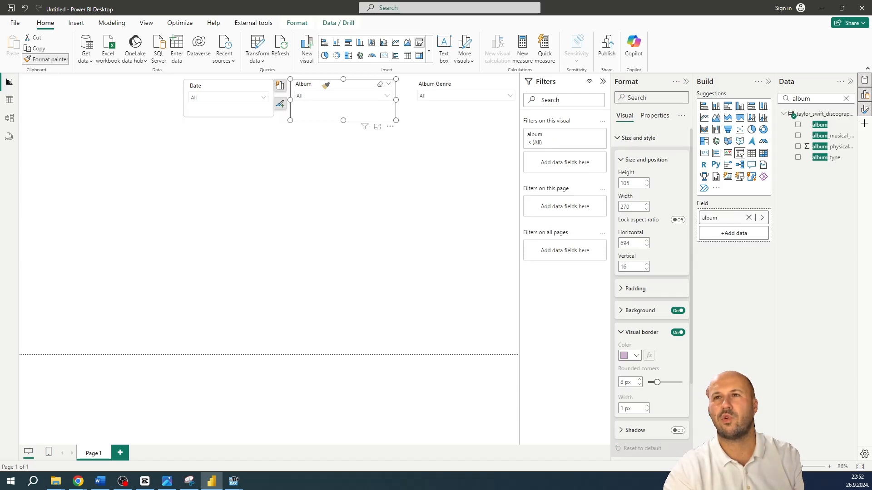
left_click(60, 62)
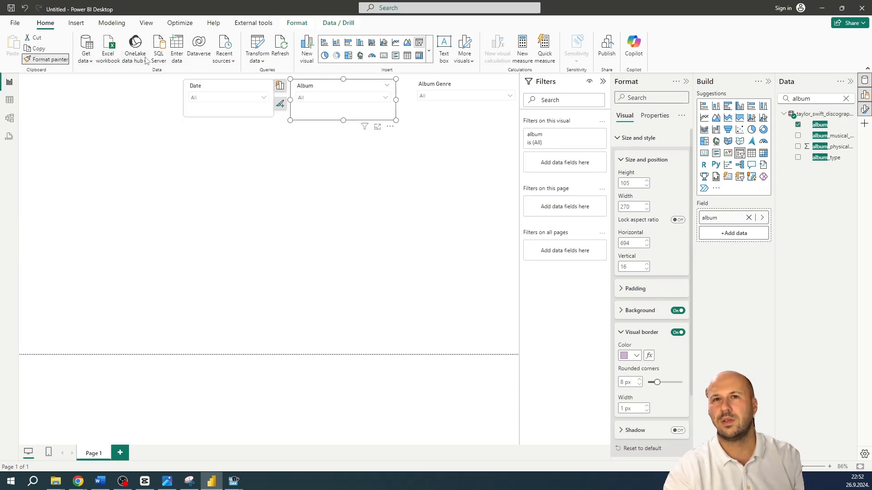
left_click(471, 87)
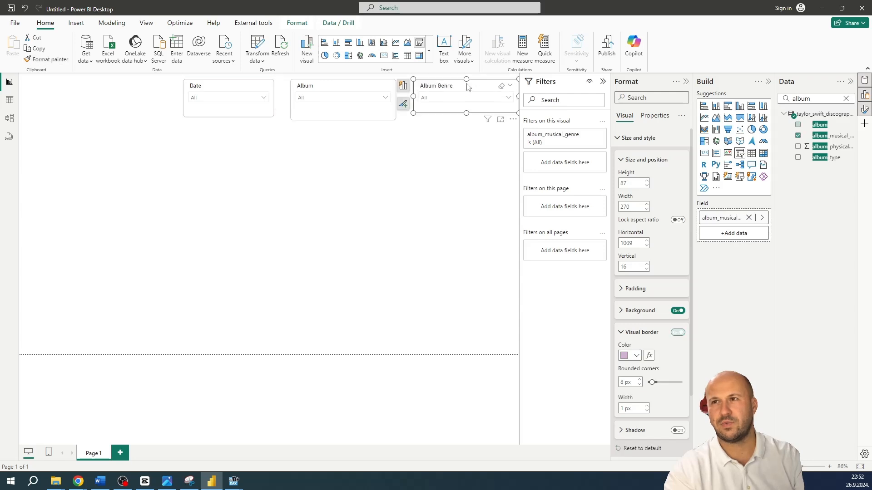
left_click(392, 142)
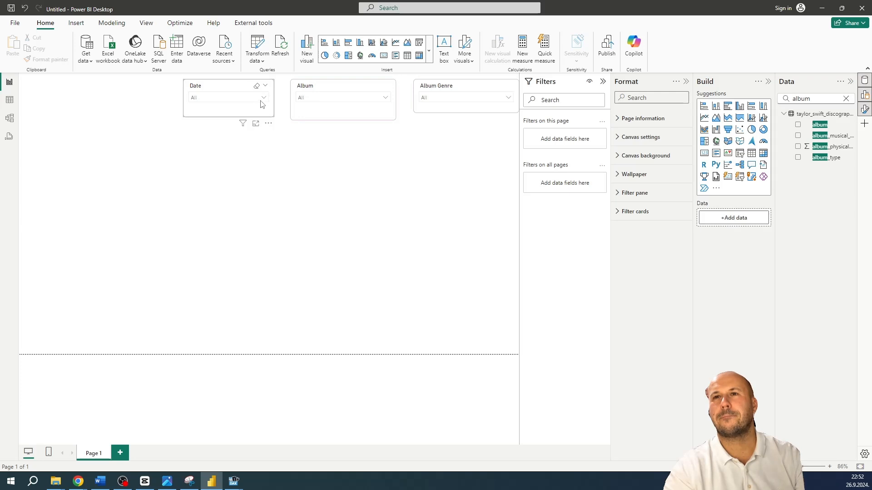
Set the Date slicer's height to 70 and its width to 200
left_click(196, 94)
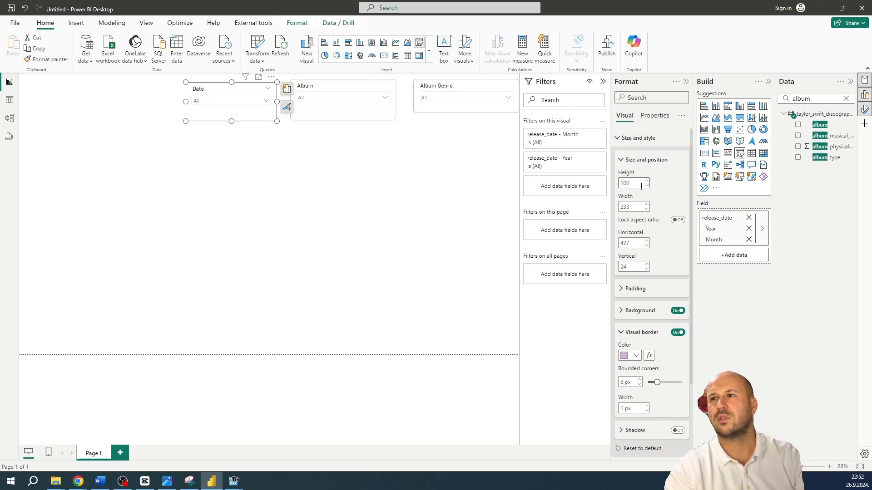
left_click(646, 185)
left_click(646, 187)
left_click_drag(636, 181, 611, 182)
type("70")
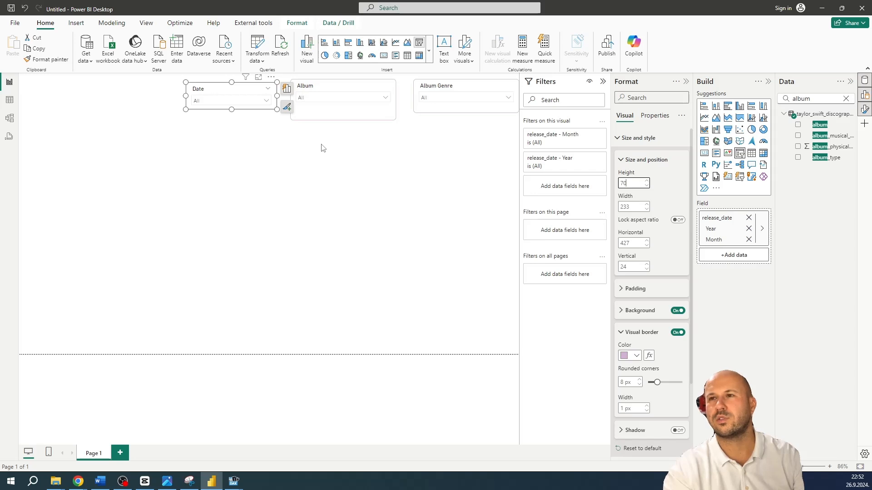
left_click_drag(632, 207, 607, 207)
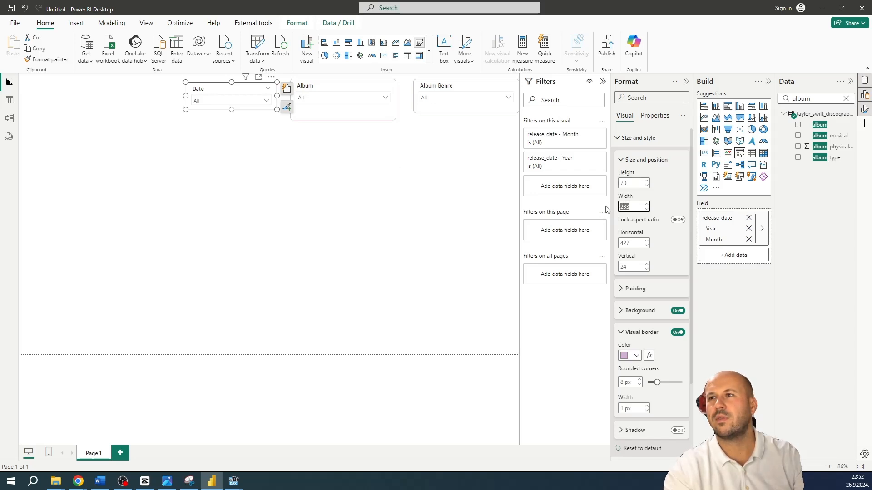
type("200")
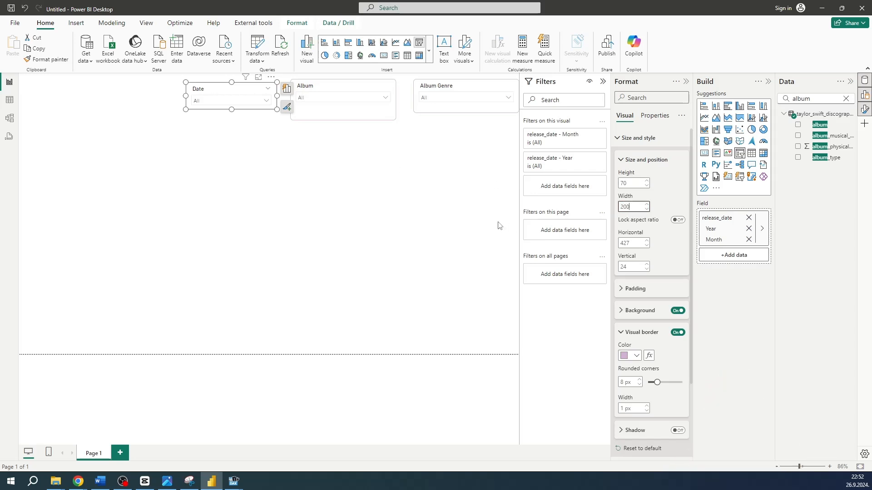
left_click(374, 150)
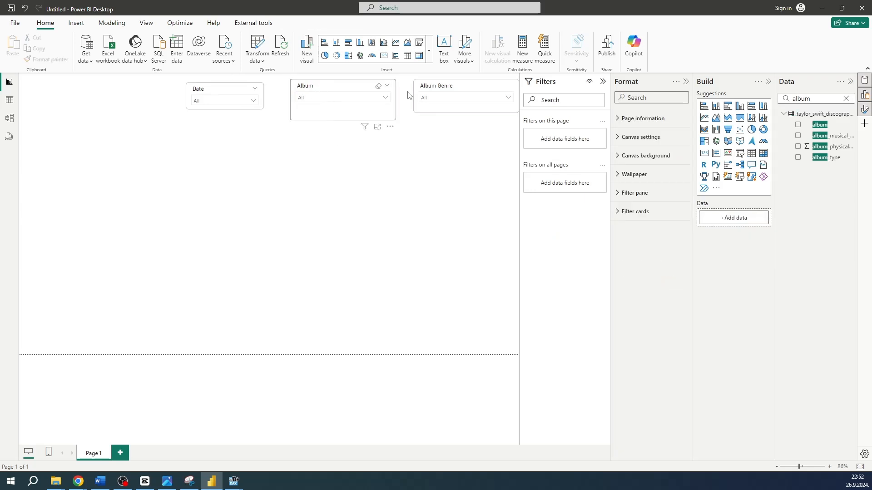
Resize the Album slicer to a height of 70 and a width of 200
left_click(390, 109)
left_click_drag(636, 183, 593, 184)
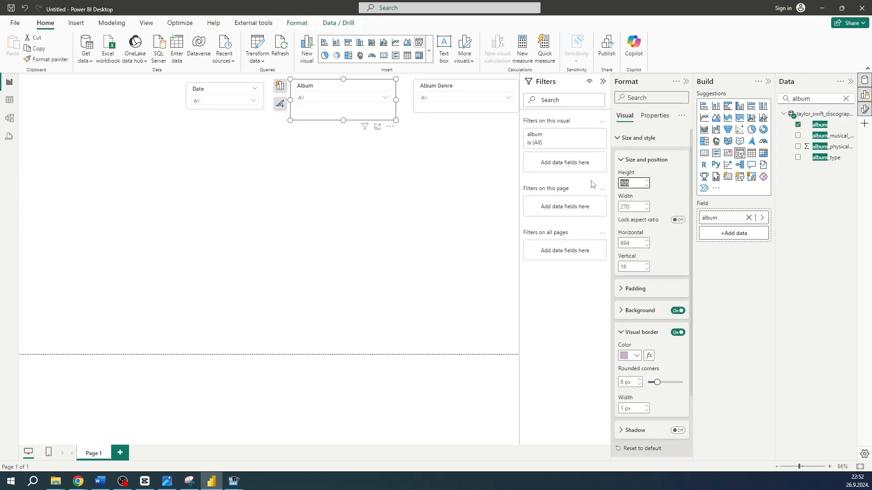
type("70")
double_click(633, 206)
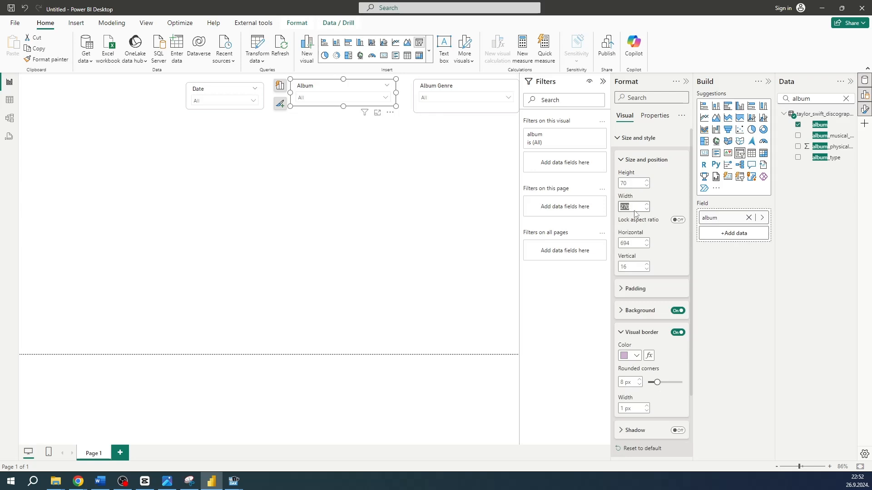
type("200")
Give the Album Genre slicer a height of 70 and a width of 200
left_click(433, 108)
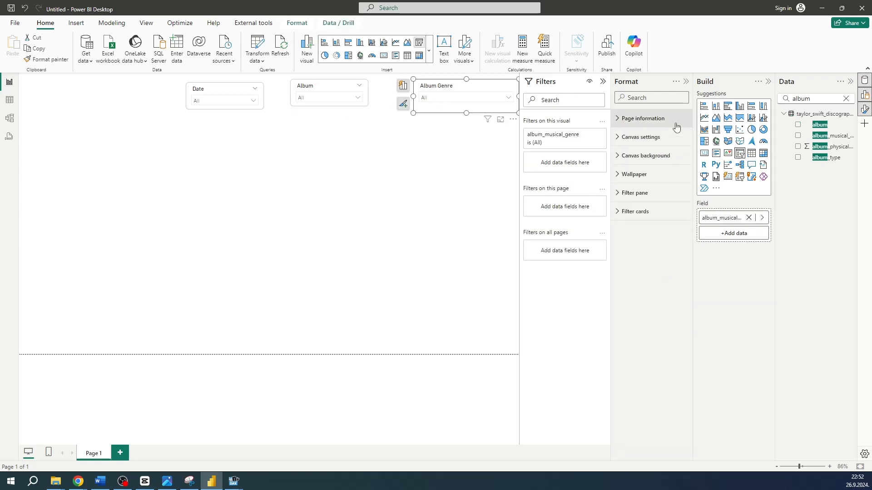
left_click_drag(633, 183, 606, 186)
type("70")
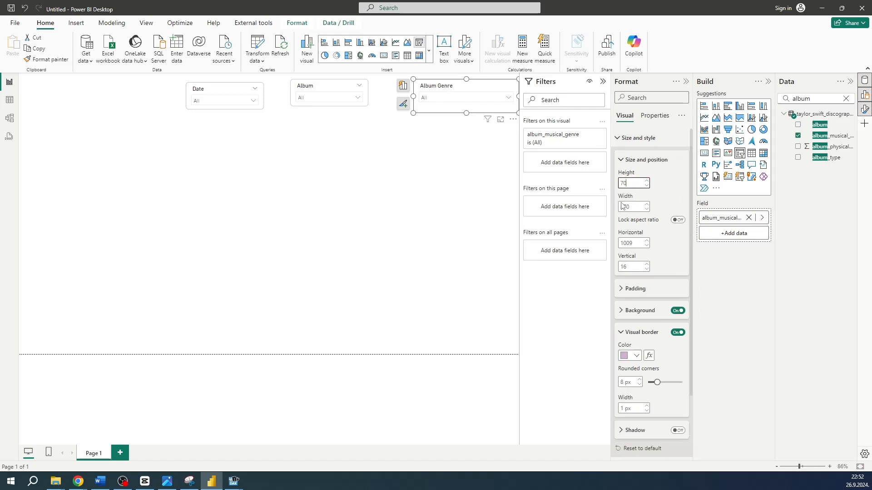
double_click(626, 207)
type("200")
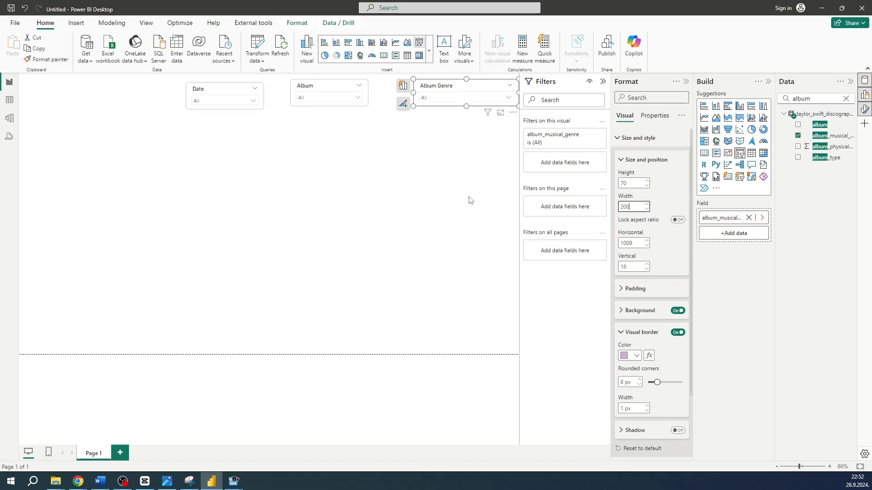
left_click(370, 161)
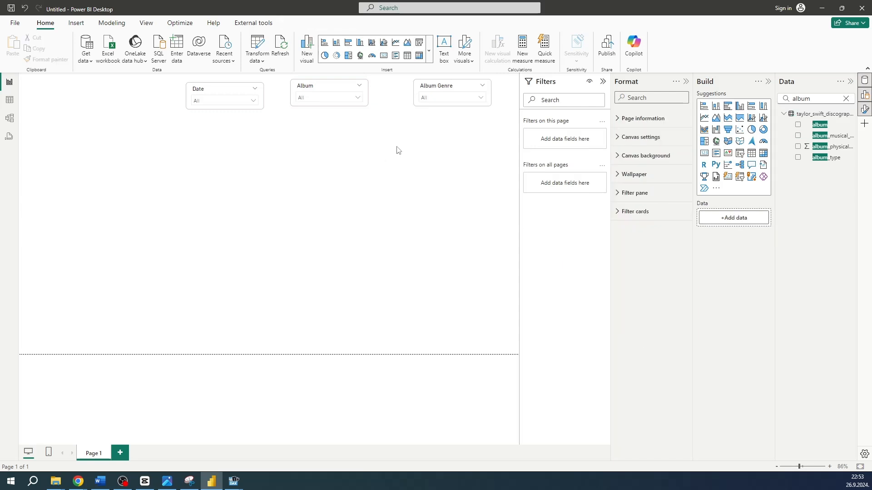
Move the Album and Date slicers closer to the Album Genre slicer, aligning all three in one row
left_click_drag(337, 94, 365, 90)
left_click_drag(227, 90, 275, 90)
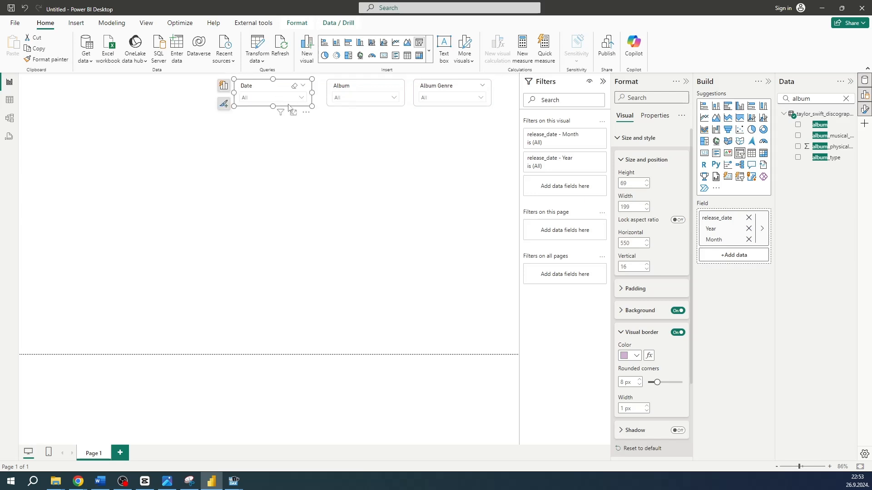
left_click(292, 139)
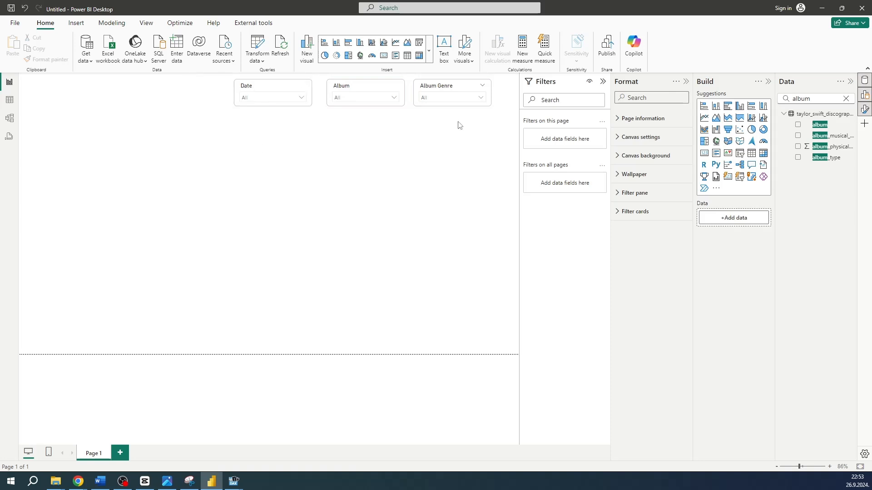
Insert a rectangle shape at the page's upper-left corner and stretch it across the full page width as a banner, about 1280 by 121
left_click(81, 23)
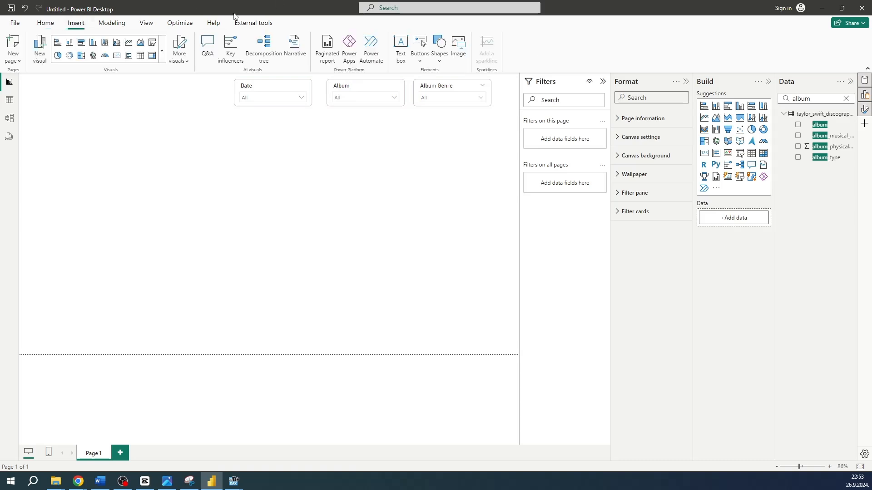
left_click(439, 61)
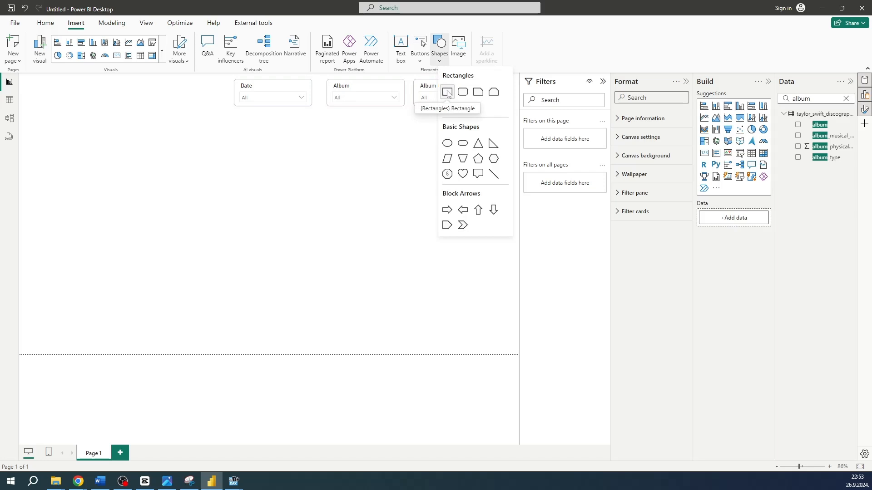
left_click(448, 93)
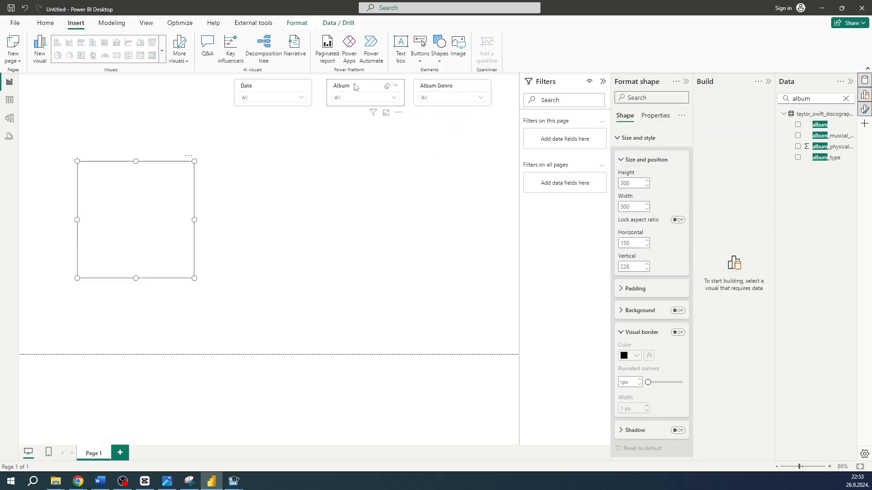
left_click_drag(121, 203, 70, 90)
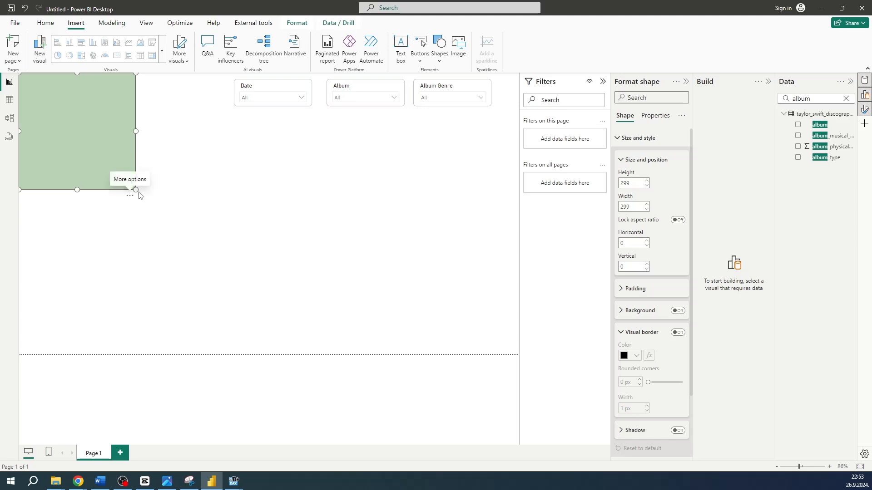
left_click_drag(135, 190, 519, 120)
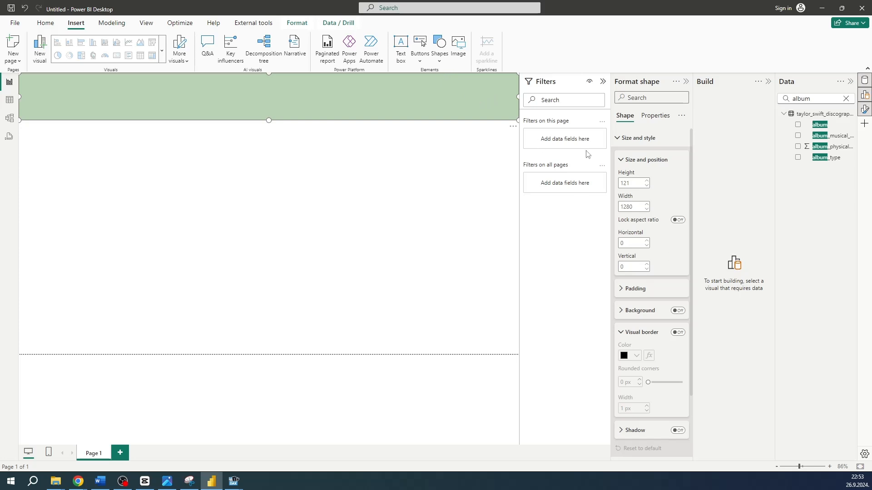
Fill the banner rectangle with the light purple #D1B2D2 (Theme color 3)
left_click(626, 138)
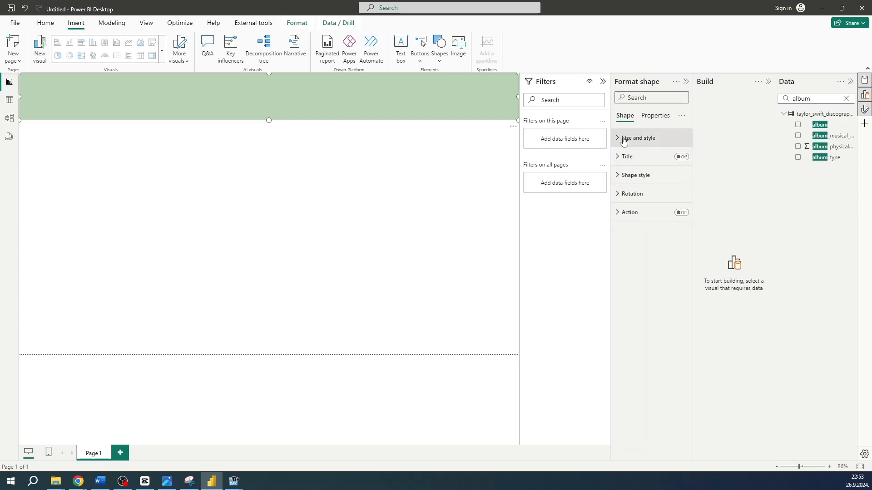
left_click(619, 175)
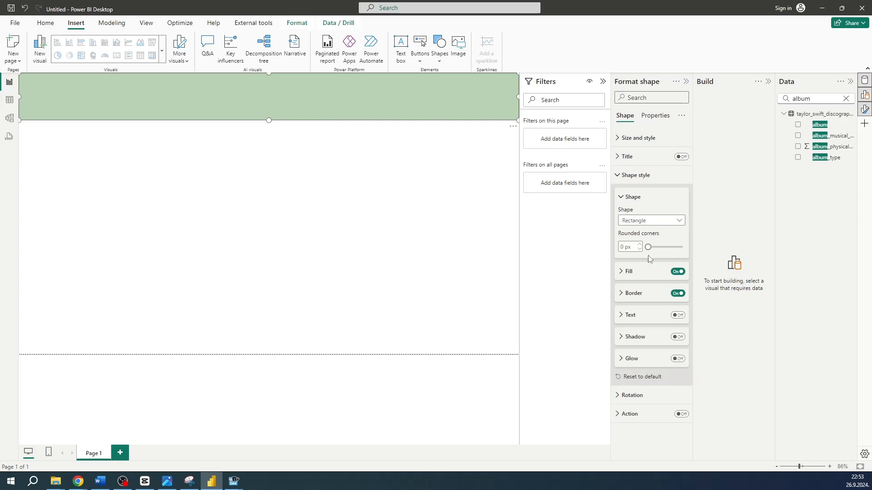
left_click(629, 272)
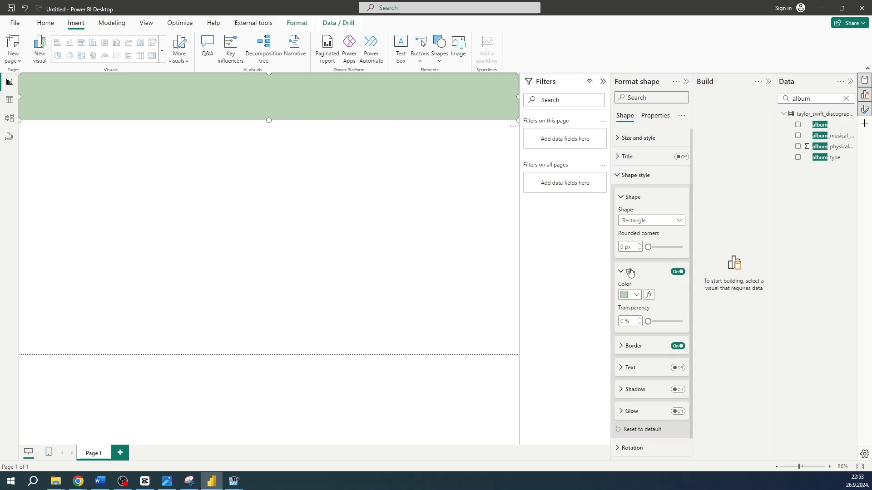
left_click(636, 298)
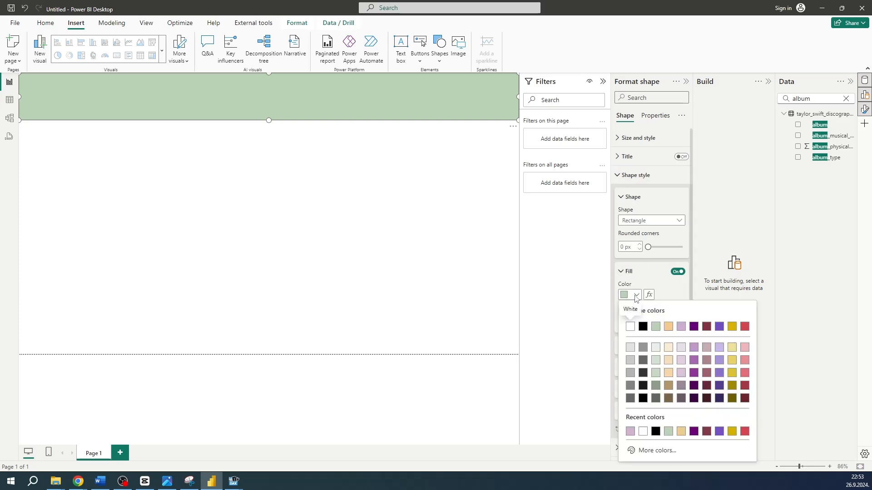
left_click(681, 326)
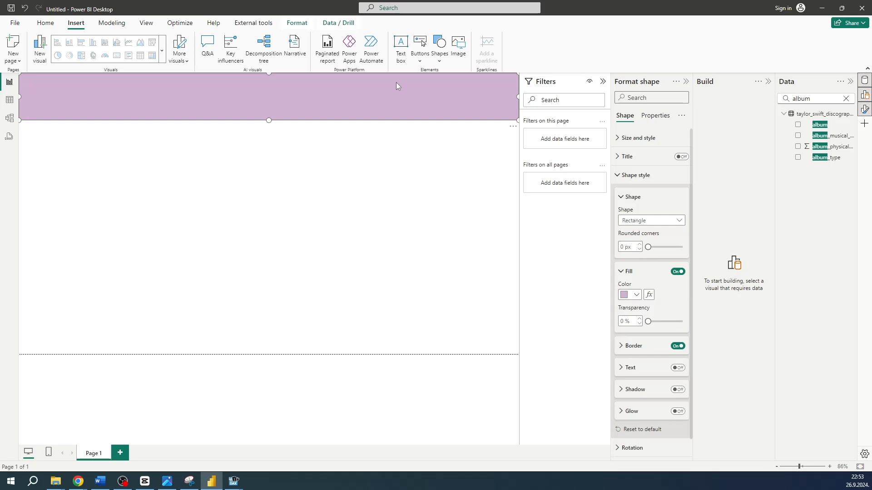
left_click(379, 158)
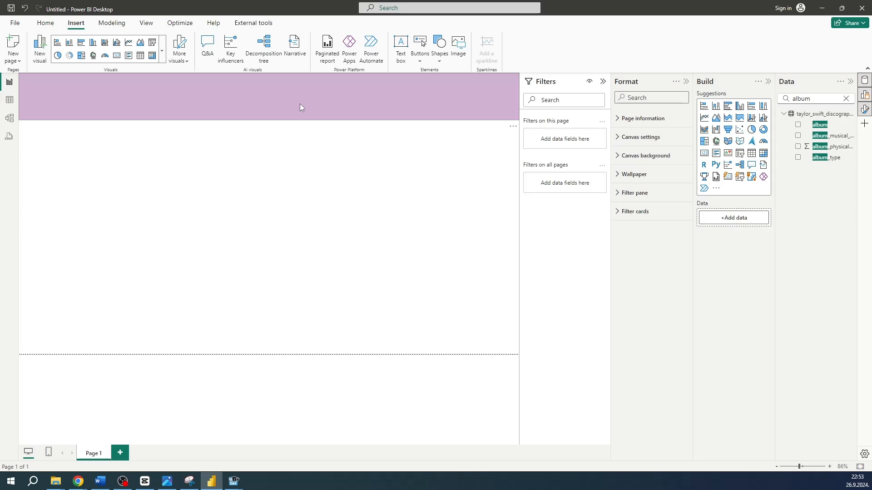
Send the banner shape beneath the three slicers in the layer order, and close the layer list
left_click(142, 25)
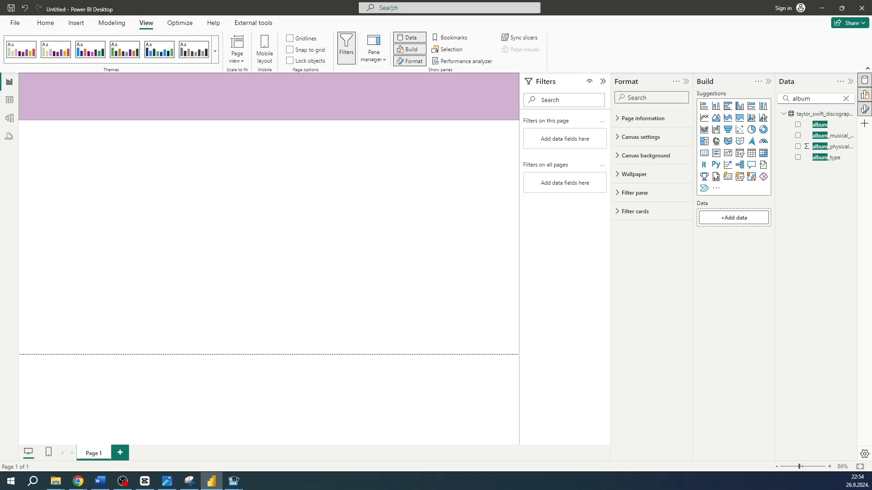
left_click(445, 50)
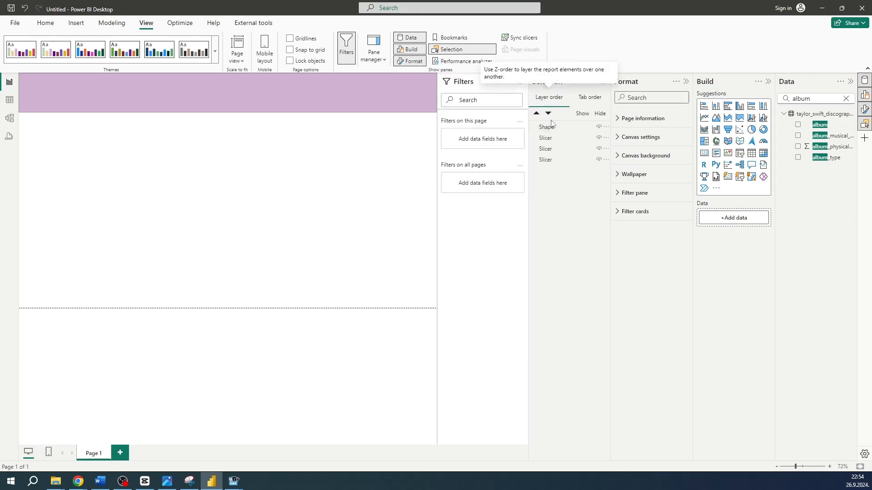
left_click_drag(556, 127, 557, 162)
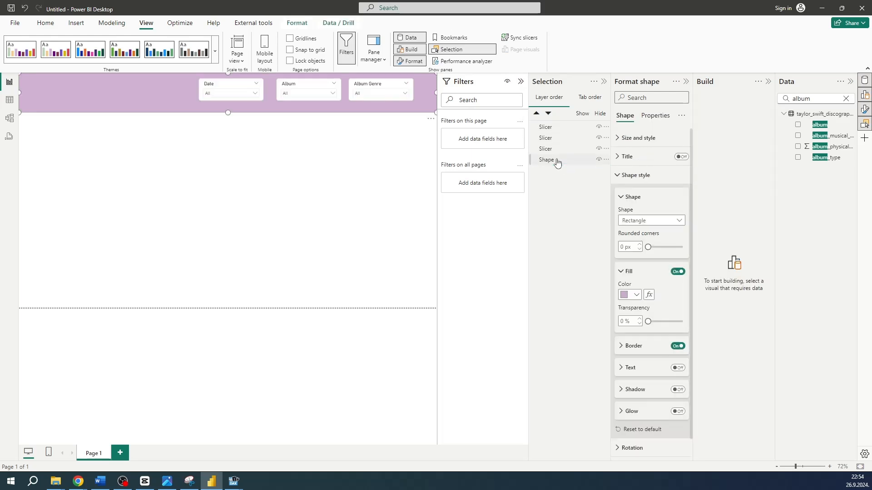
left_click(548, 157)
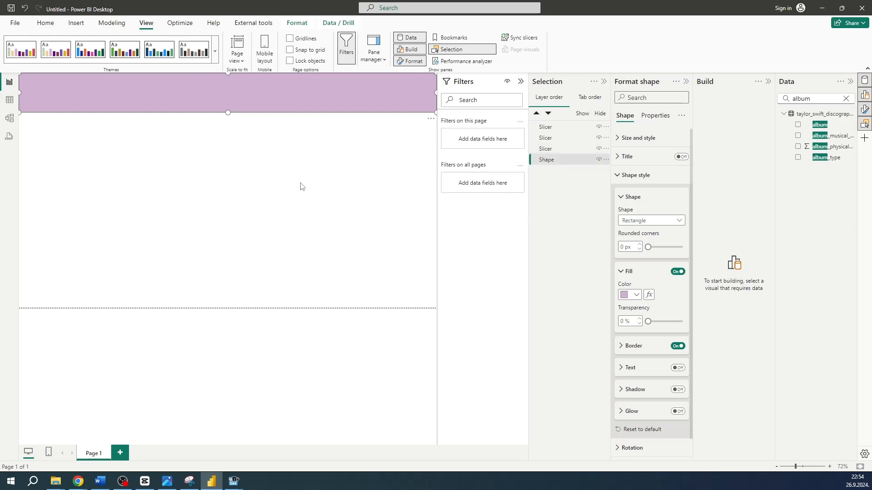
left_click(320, 186)
left_click(606, 81)
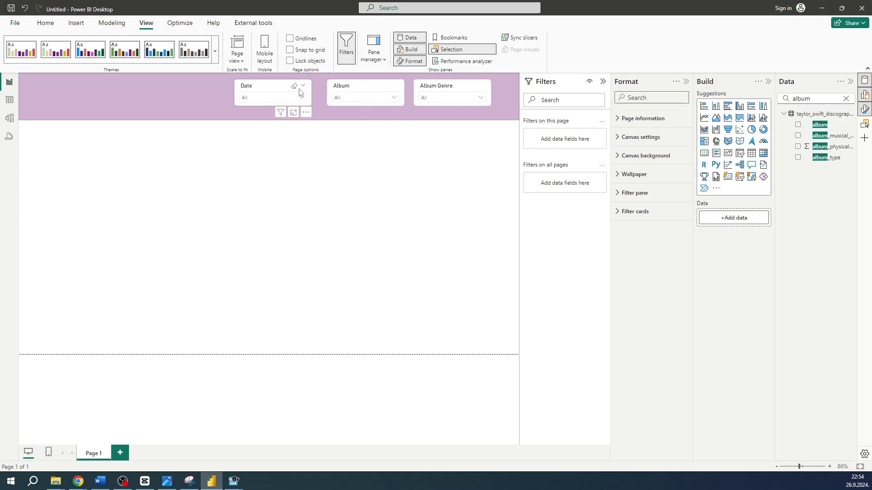
Distribute the Date, Album and Album Genre slicers horizontally across the banner
left_click(269, 88)
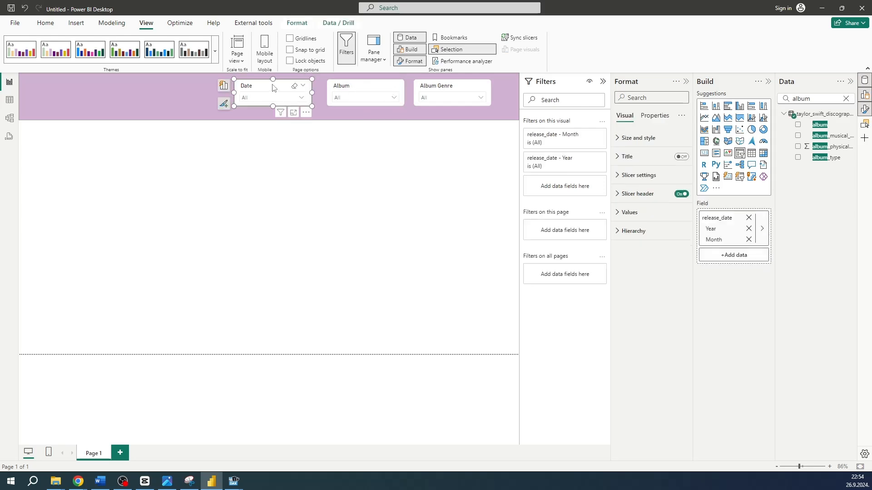
left_click(359, 88, "ctrl")
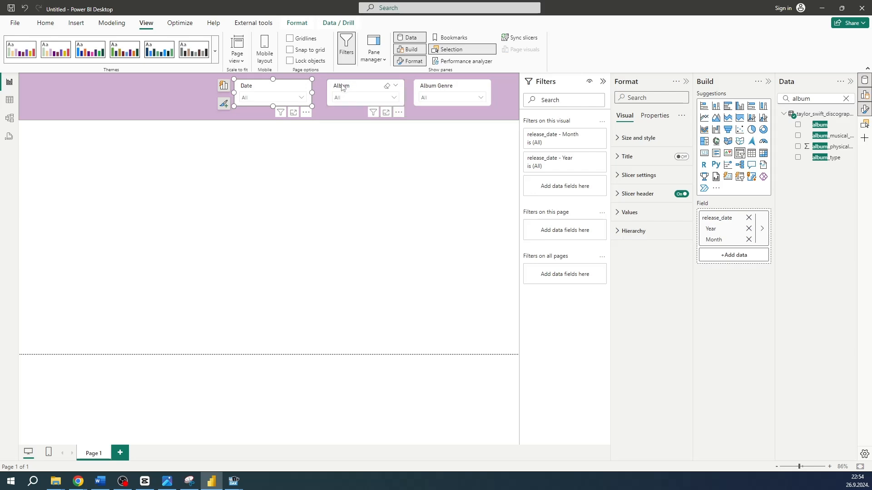
left_click(423, 89, "ctrl")
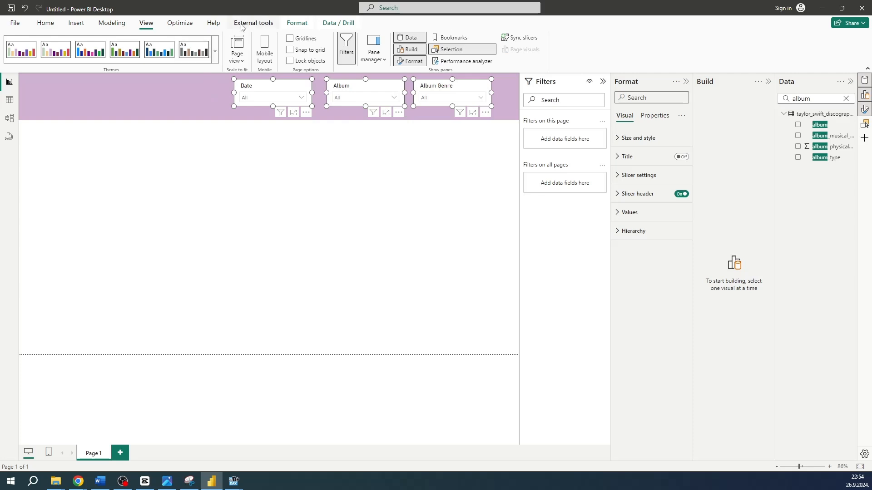
left_click(297, 23)
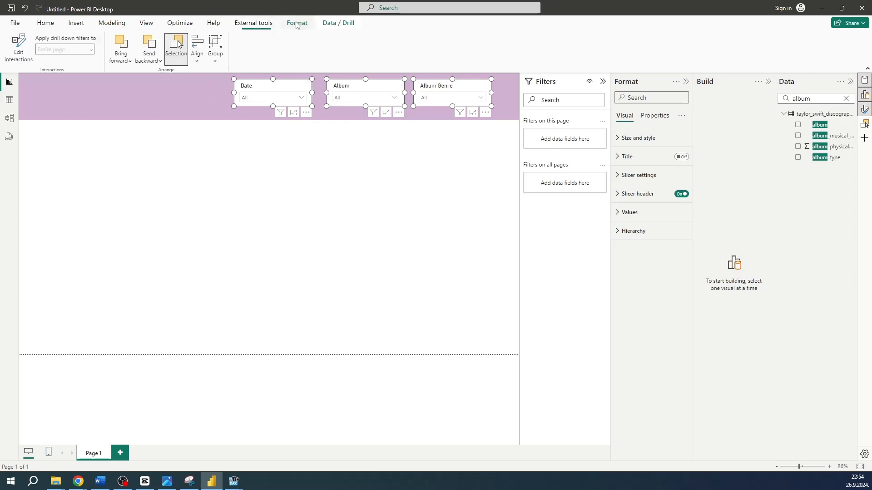
left_click(198, 53)
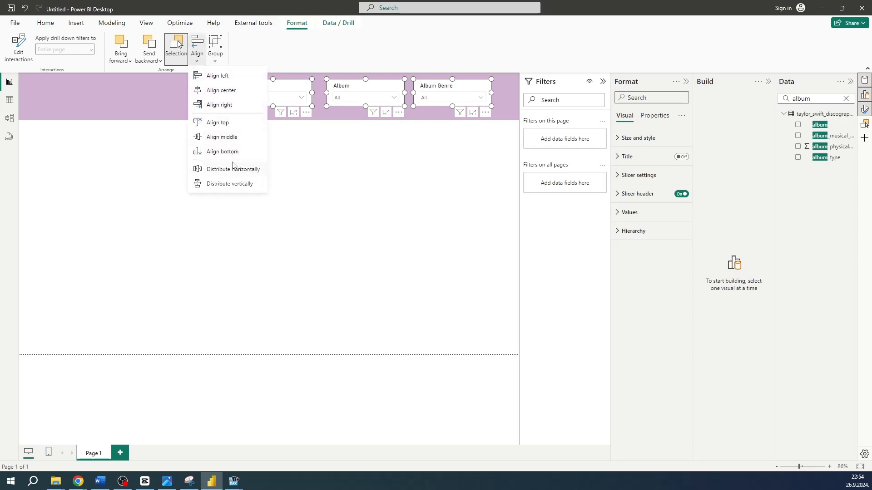
left_click(219, 170)
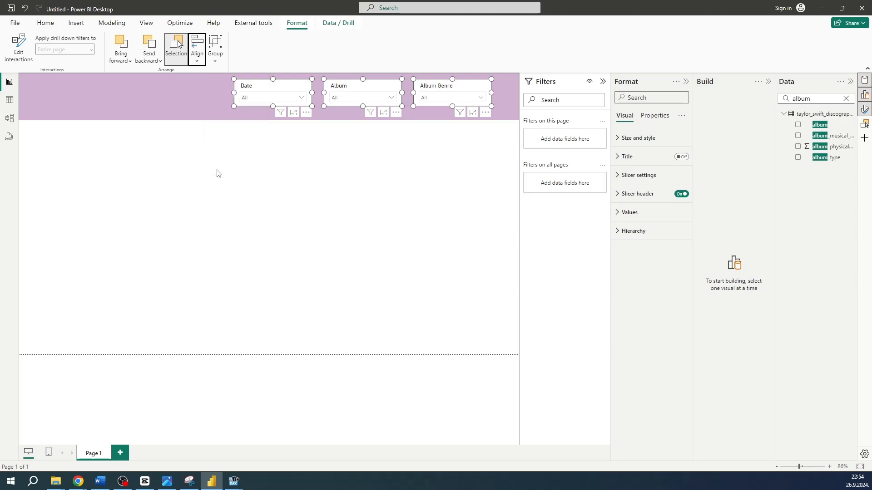
left_click(216, 171)
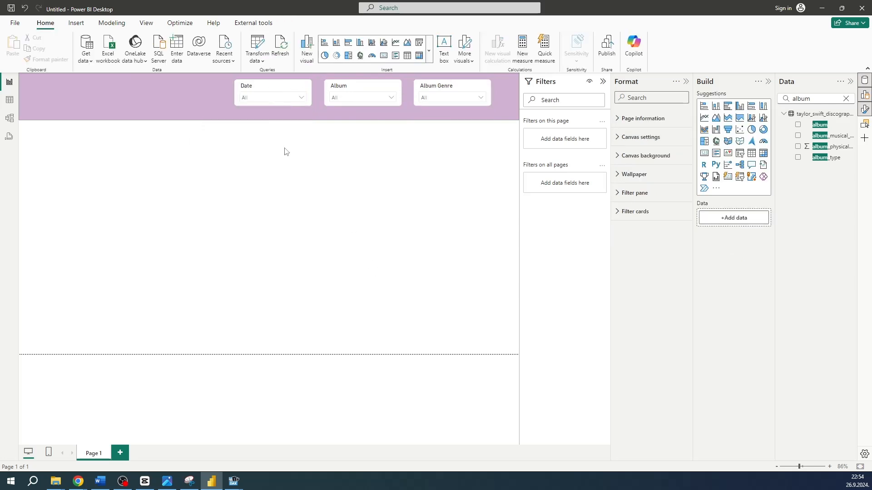
Group the Date, Album and Album Genre slicers and shift the group to the banner's right end
left_click(266, 92)
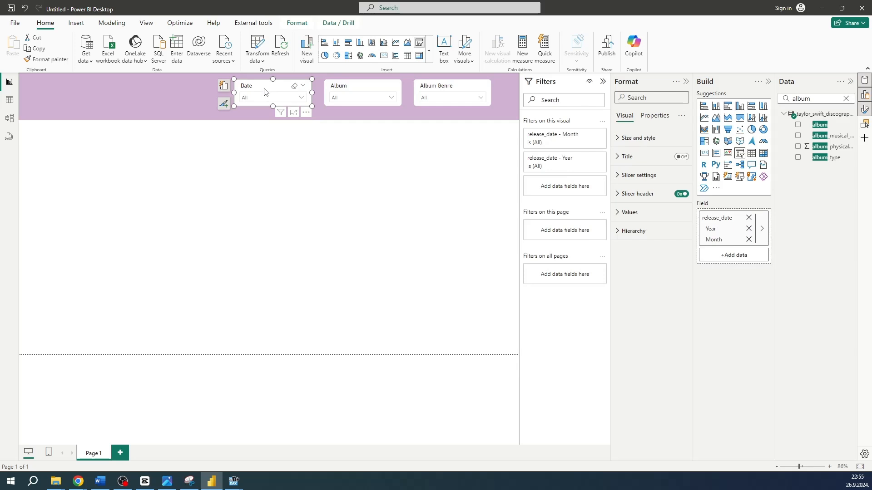
left_click(376, 91, "ctrl")
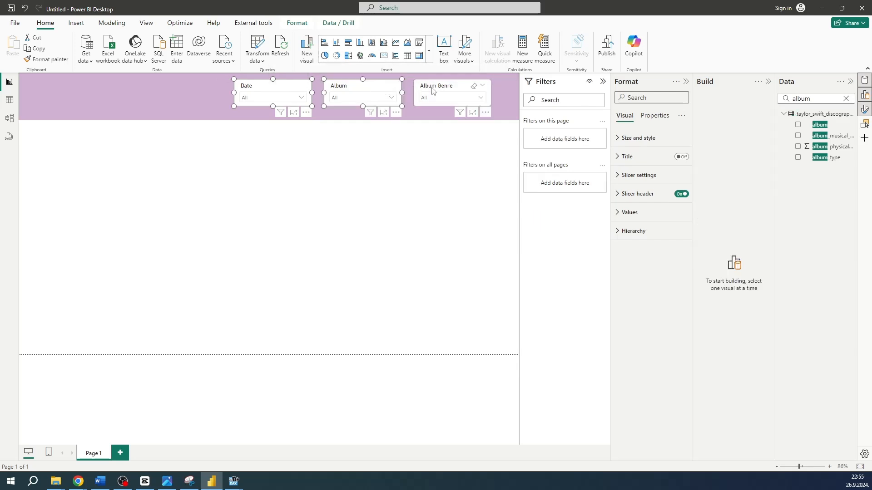
left_click(432, 91, "ctrl")
right_click(432, 90)
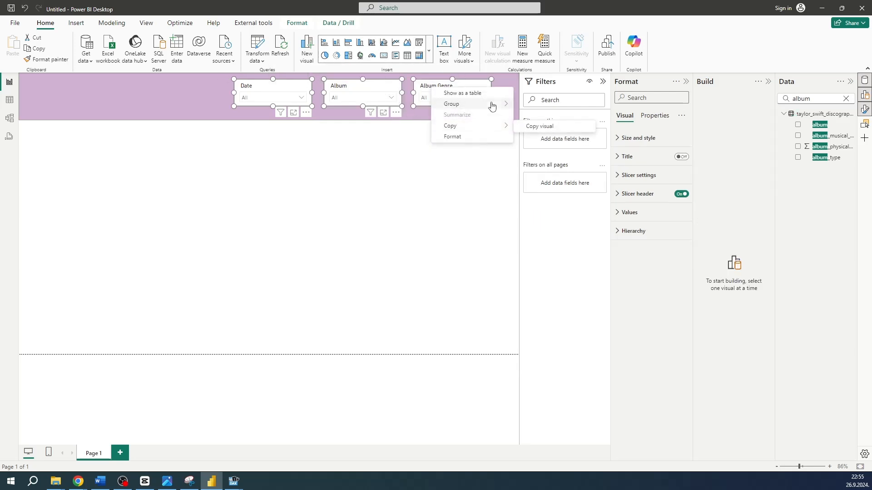
mouse_move(491, 106)
left_click(528, 105)
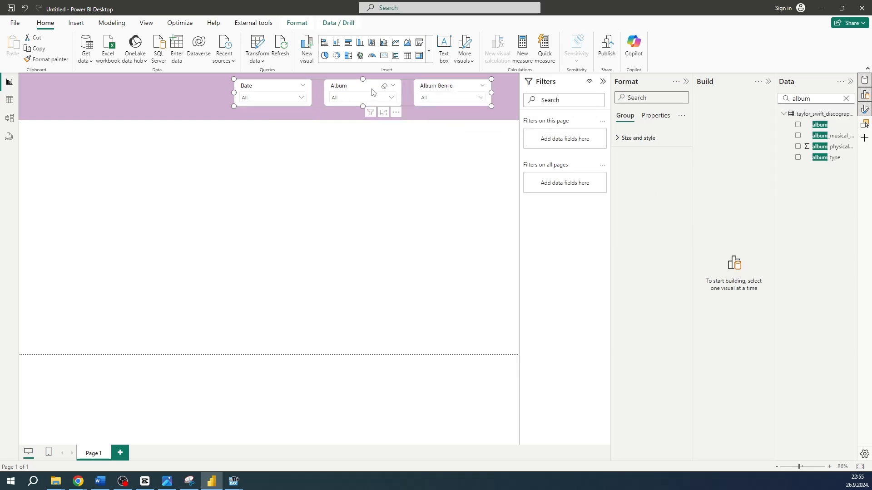
left_click_drag(372, 92, 389, 89)
left_click(387, 158)
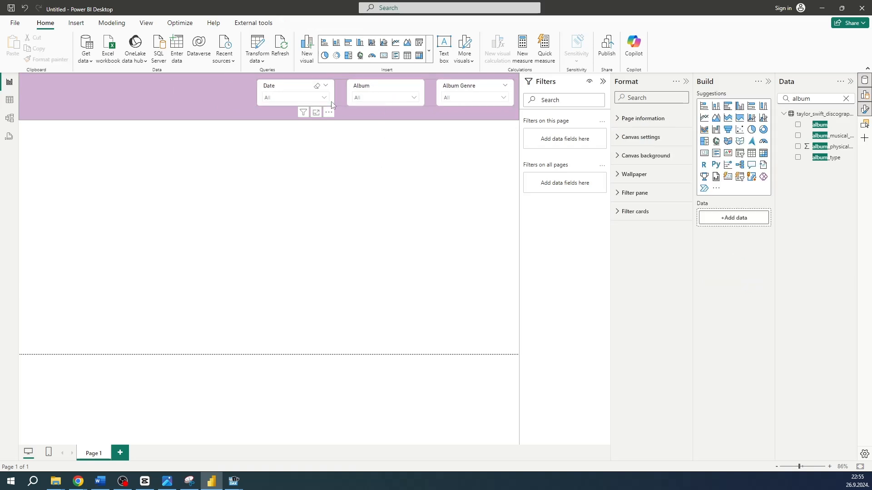
Add a shadow to the Date slicer in the purple #9071CE (Theme color 6, 20% lighter)
left_click(285, 89)
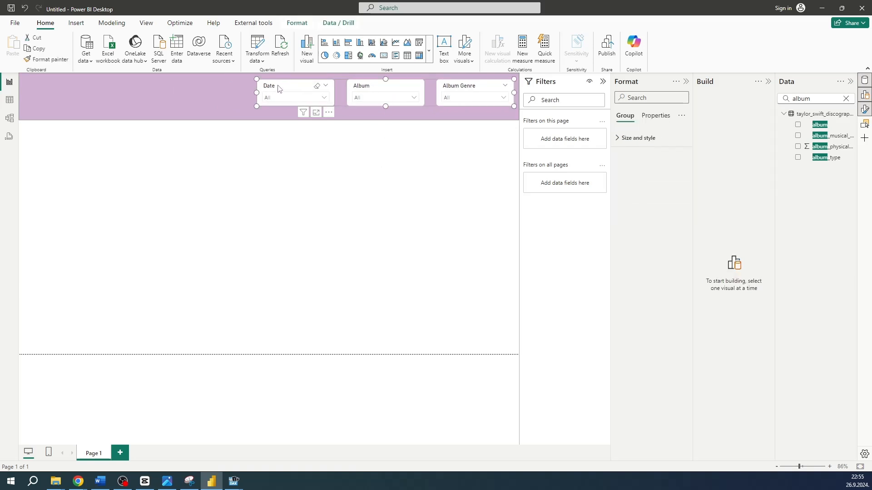
left_click(629, 139)
left_click(629, 139)
left_click(291, 90)
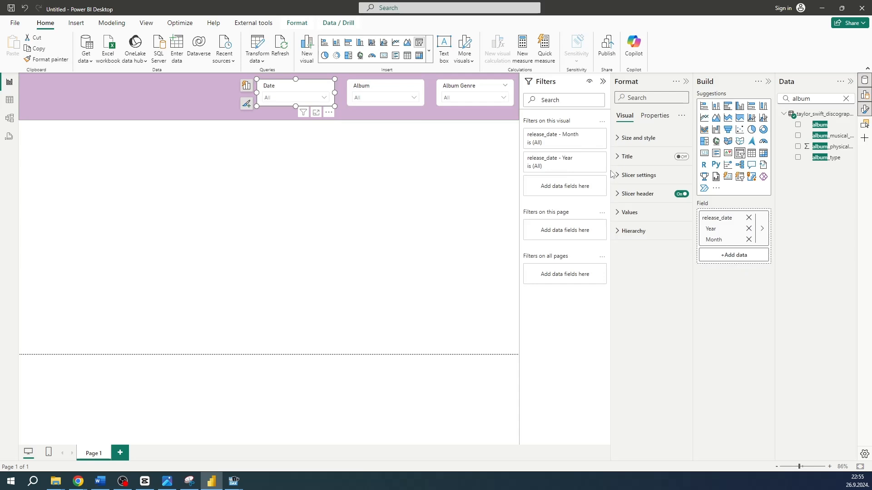
left_click(632, 138)
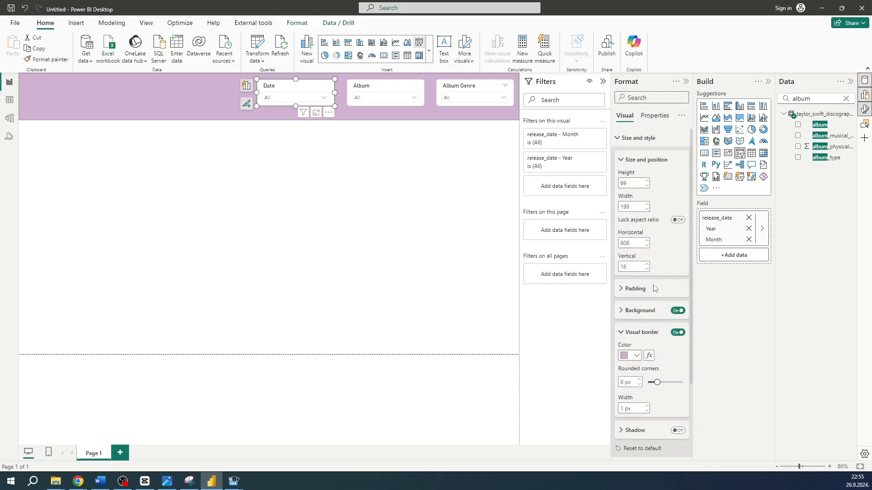
left_click(631, 330)
scroll(636, 335, "down", 1)
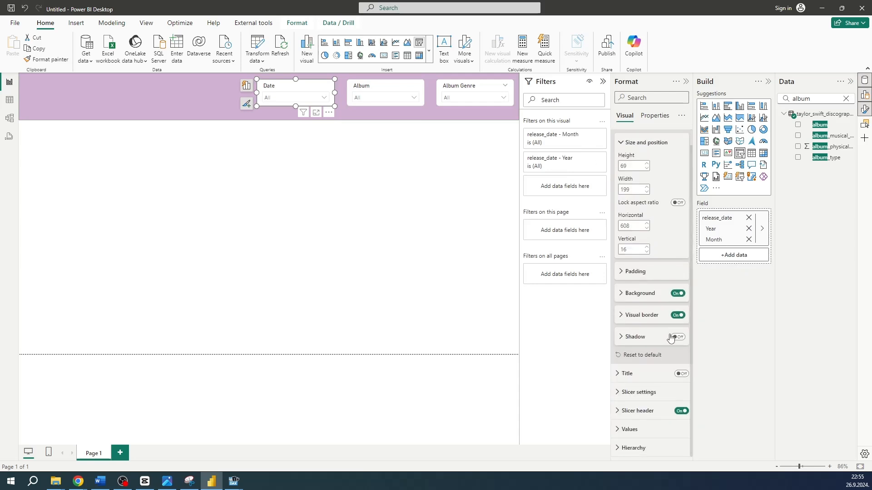
left_click(678, 338)
left_click(635, 339)
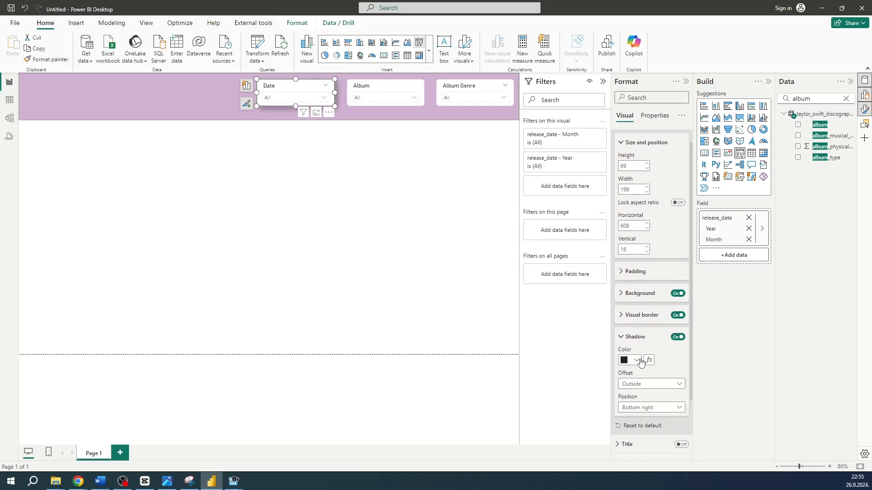
left_click(635, 362)
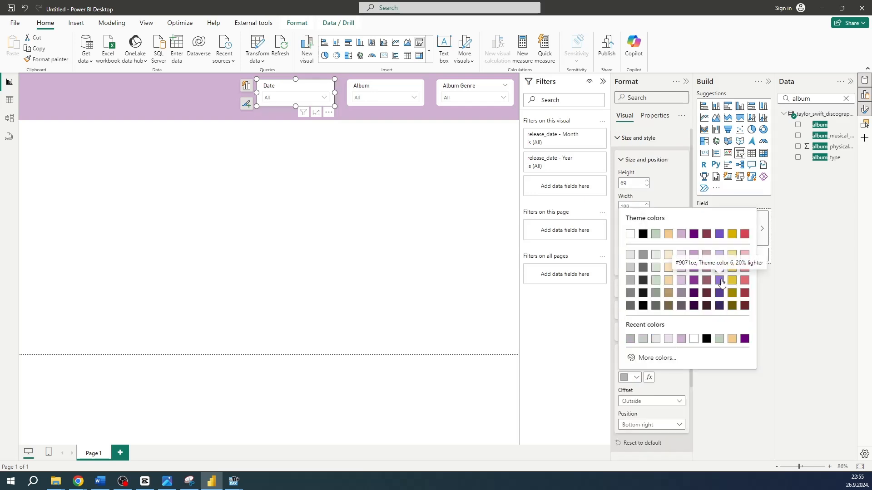
left_click(720, 281)
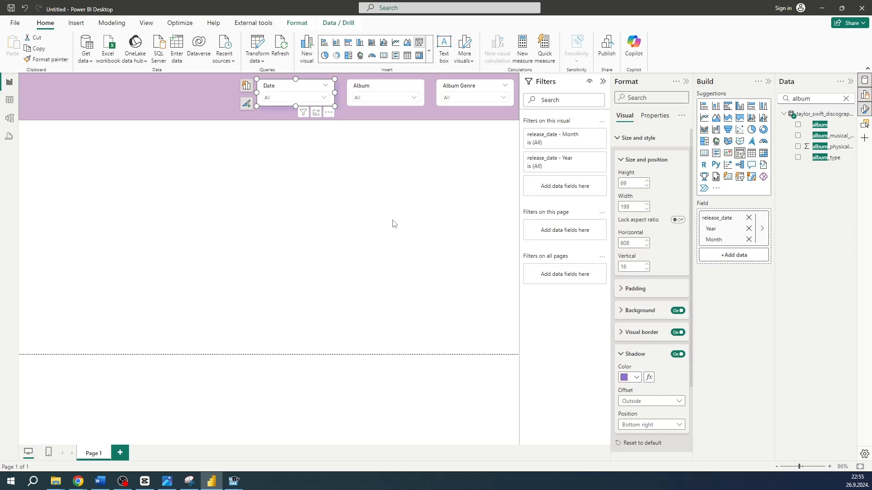
left_click(393, 223)
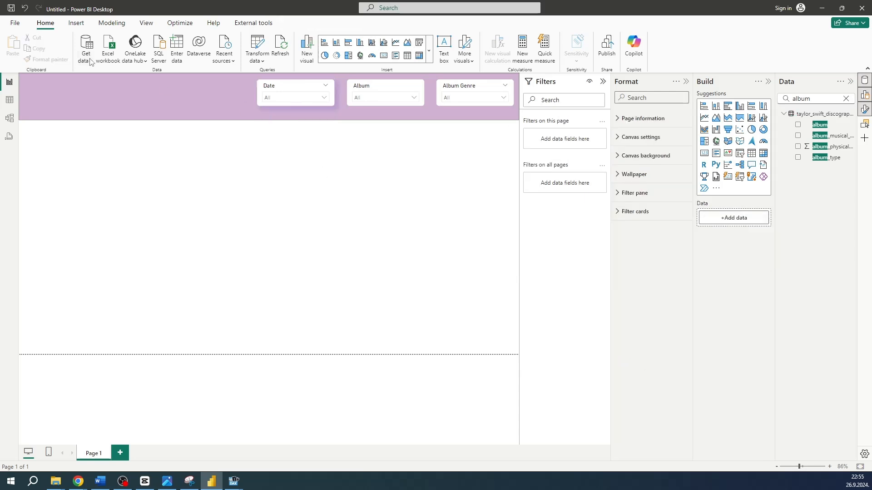
Copy the Date slicer's formatting to the Album and Album Genre slicers with Format painter
left_click(304, 86)
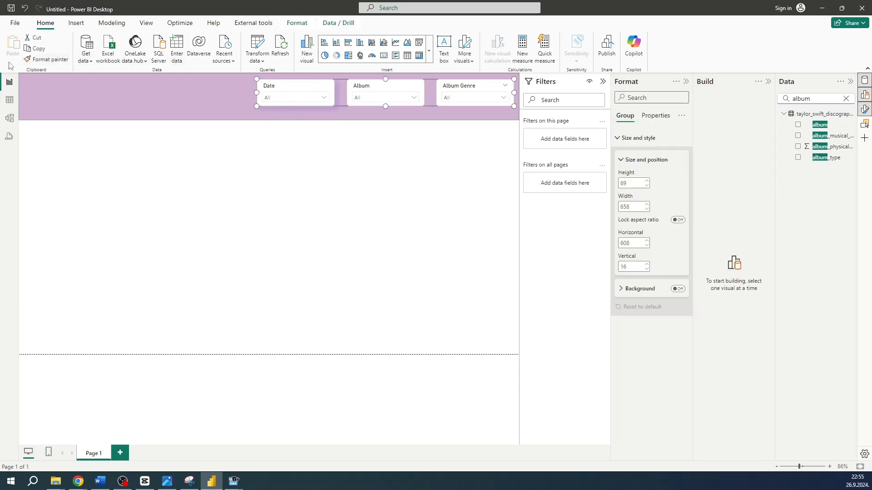
left_click(46, 59)
left_click(370, 81)
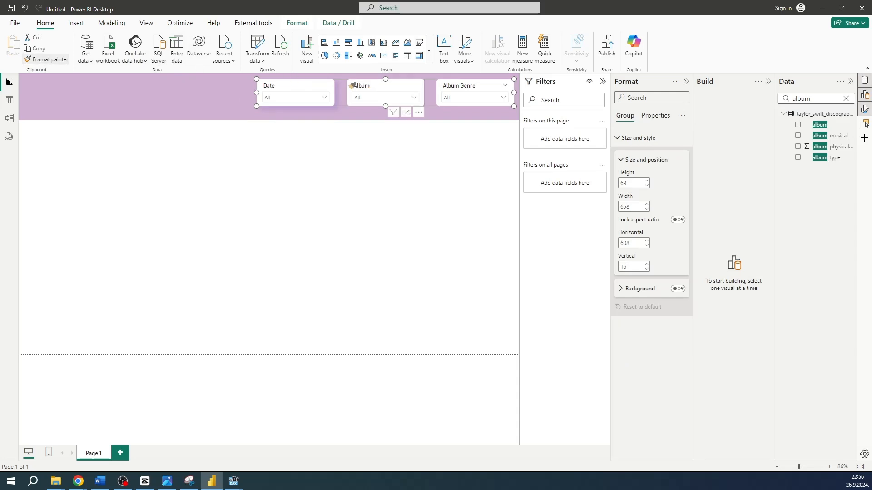
left_click(43, 61)
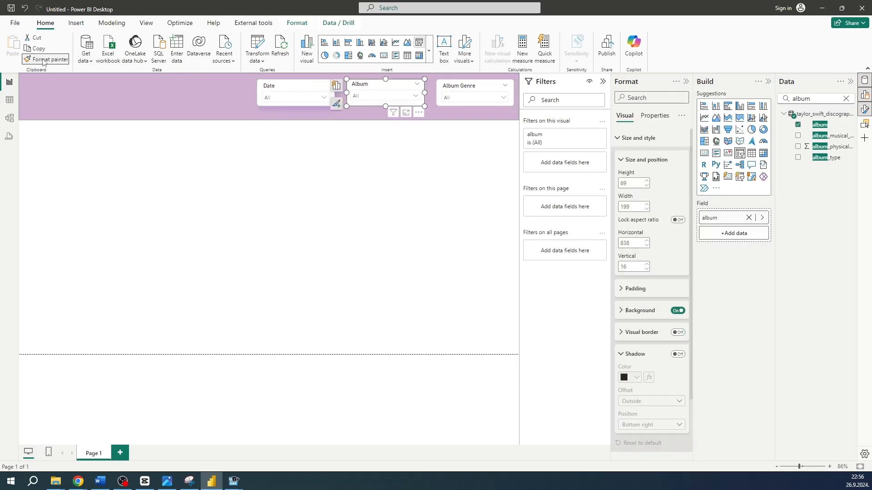
left_click(464, 86)
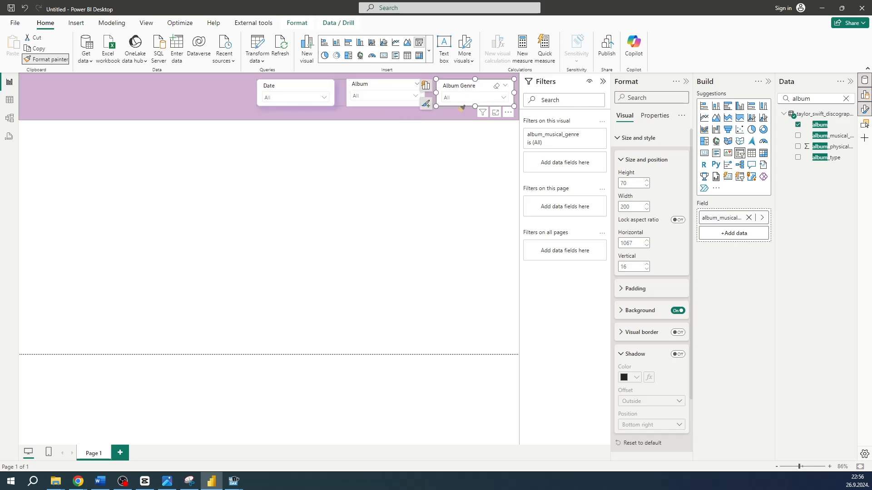
left_click(454, 168)
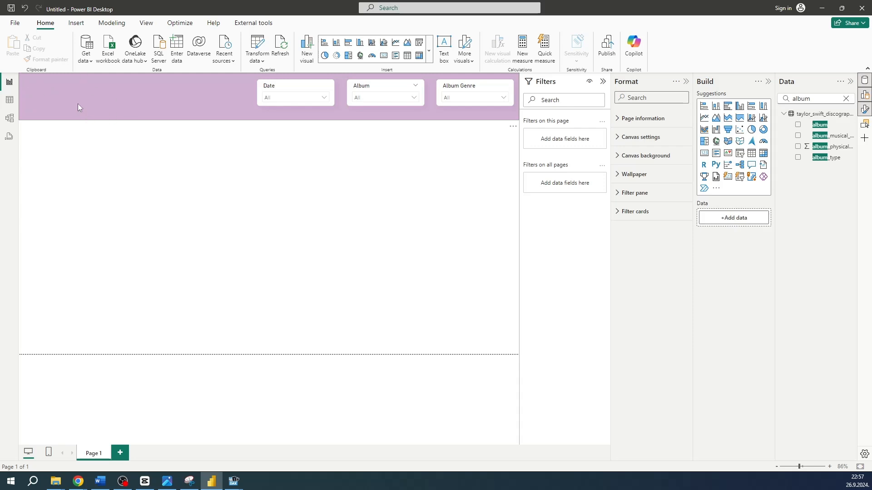
left_click(76, 23)
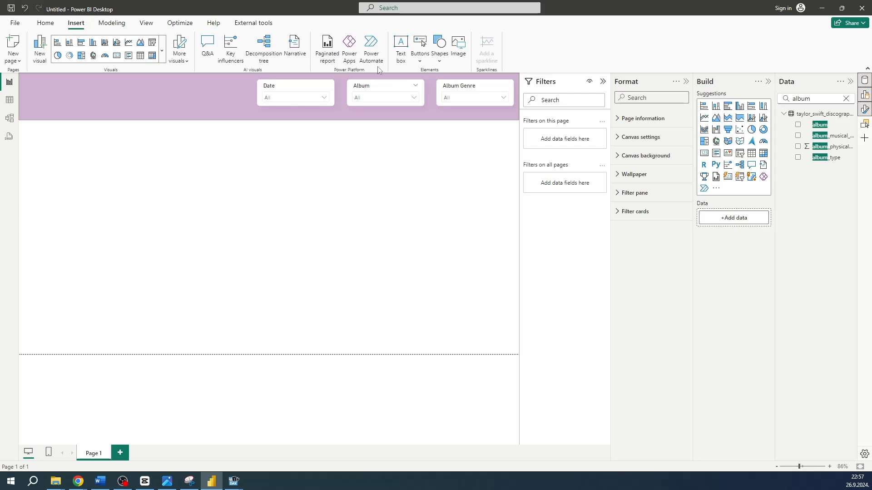
left_click(459, 52)
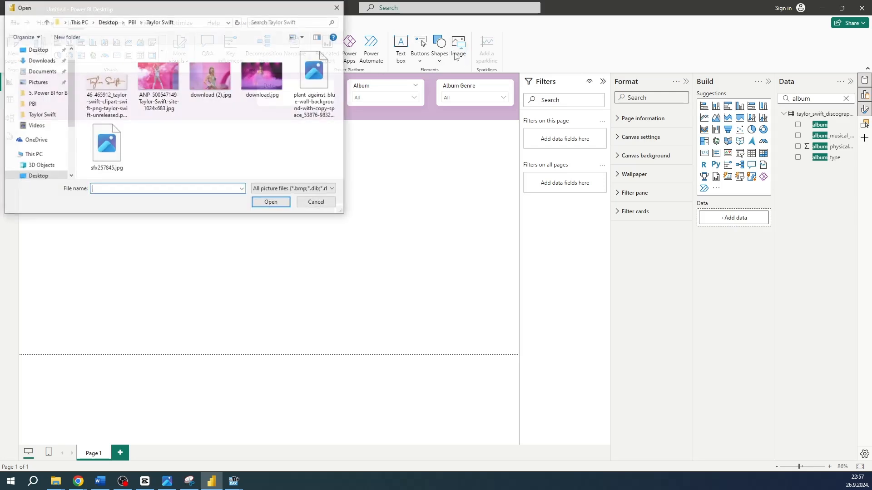
double_click(99, 86)
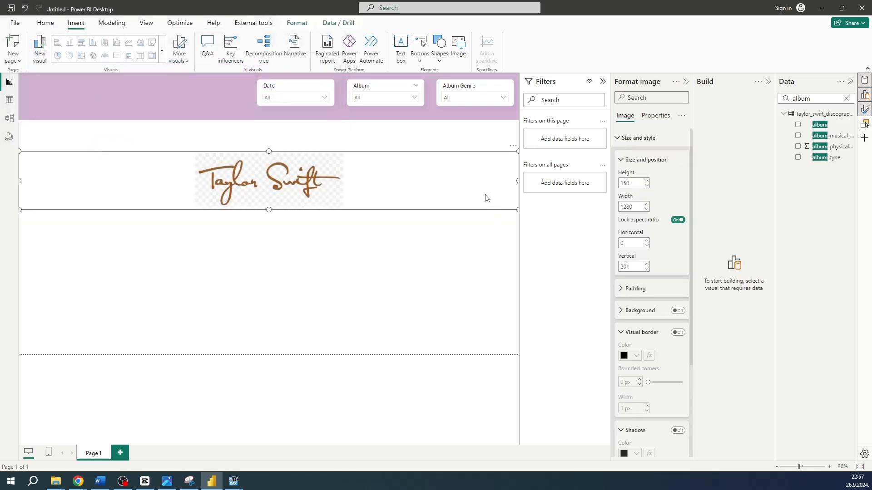
mouse_move(474, 195)
left_mouse_down()
mouse_move(320, 93)
mouse_move(323, 217)
left_mouse_up()
key("Delete")
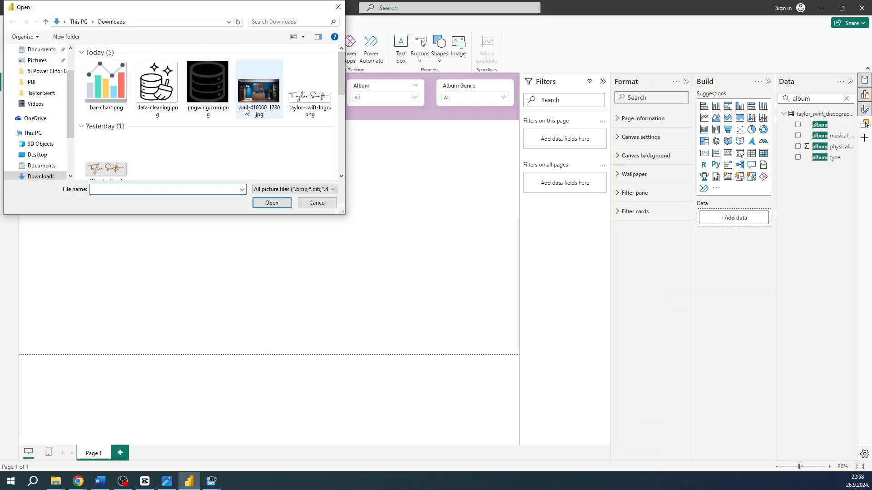
Insert the taylor-swift-logo PNG from Downloads, shrink it, and place it at the banner's left end
double_click(301, 101)
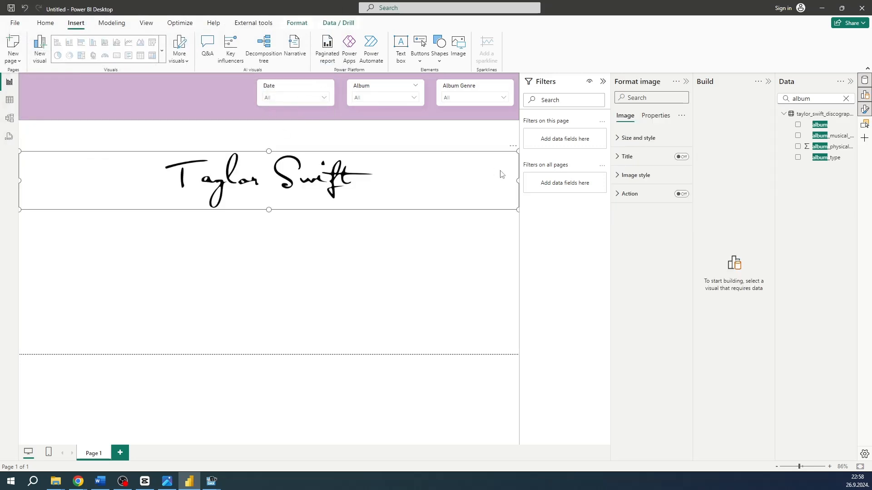
mouse_move(518, 152)
left_mouse_down()
mouse_move(356, 156)
mouse_move(242, 189)
mouse_move(288, 216)
mouse_move(323, 211)
left_mouse_up()
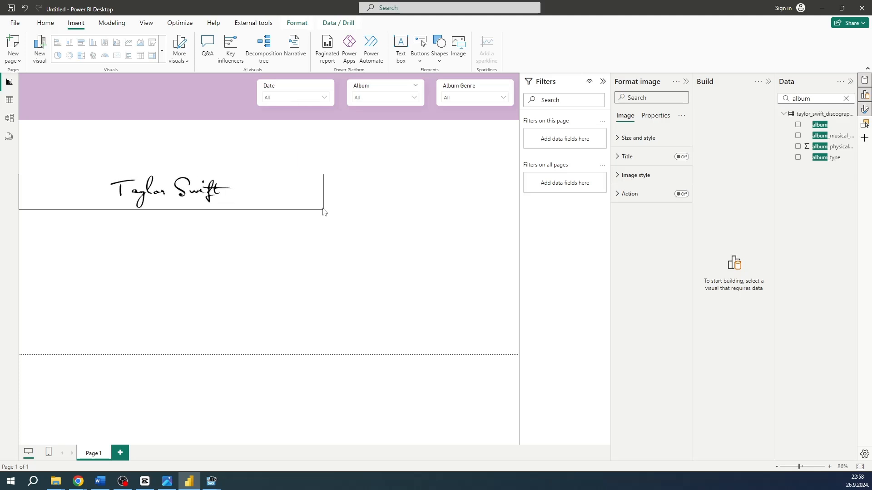
left_click_drag(205, 204, 172, 105)
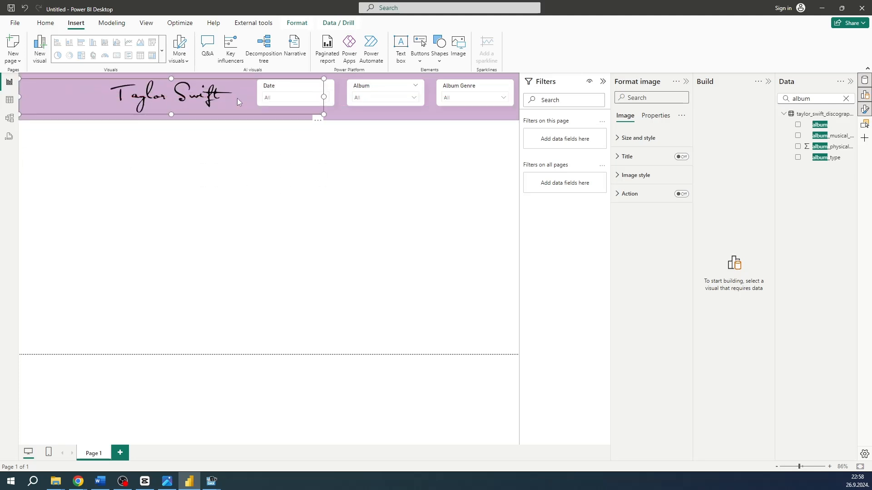
left_click_drag(324, 96, 149, 92)
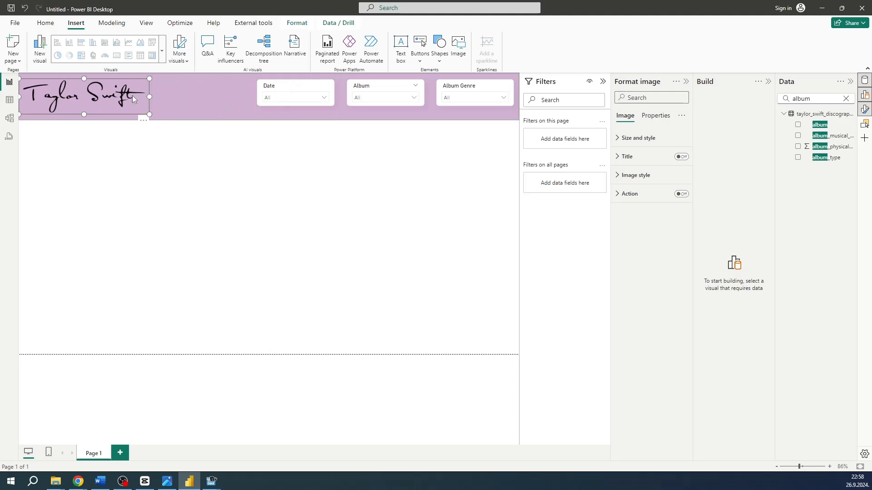
left_click(193, 185)
left_click_drag(100, 95, 100, 98)
left_click(213, 190)
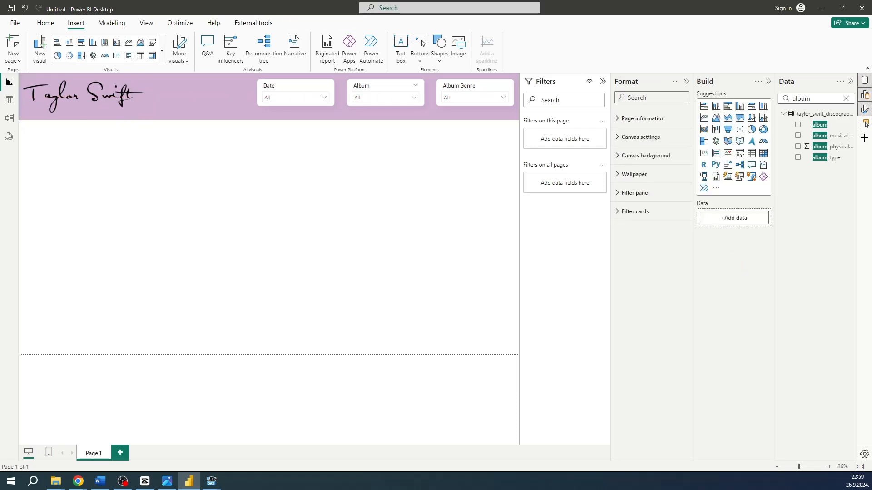
Search the fields for sales, add an album_physical_sales card below the banner, and narrow it to less than a third of the page width
key("alt+Tab")
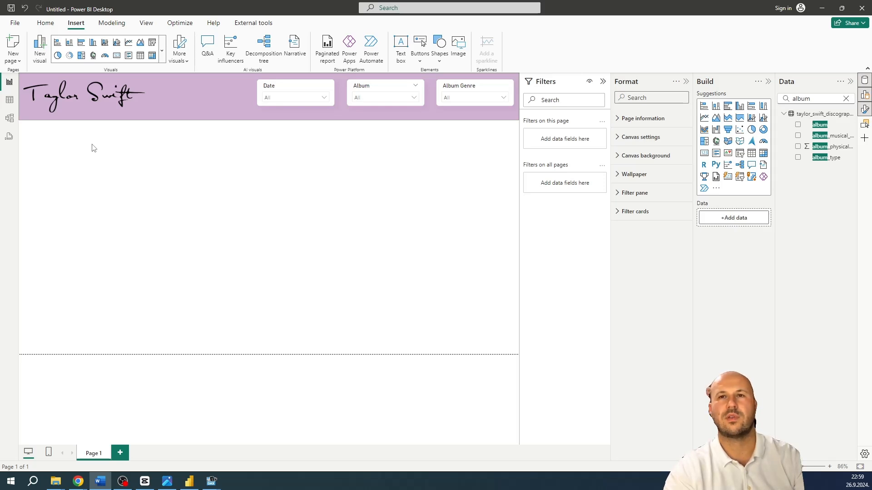
left_click(846, 98)
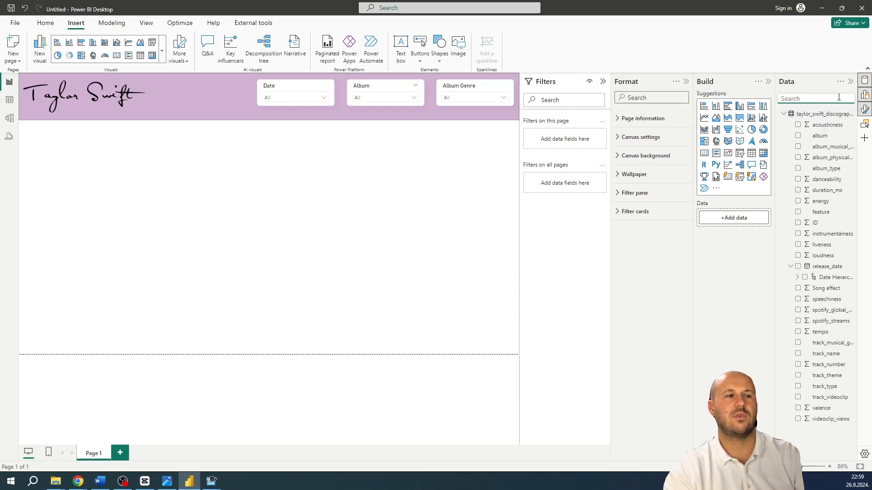
type("al")
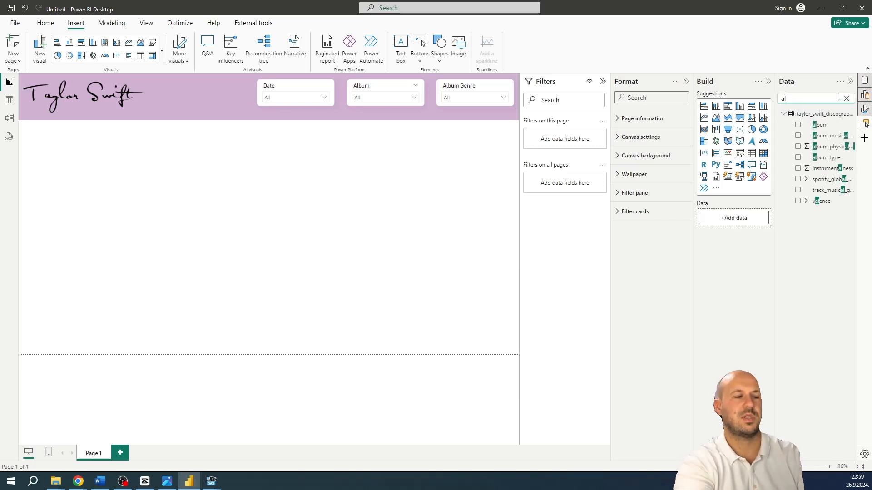
key("BackSpace")
key("BackSpace")
type("sa")
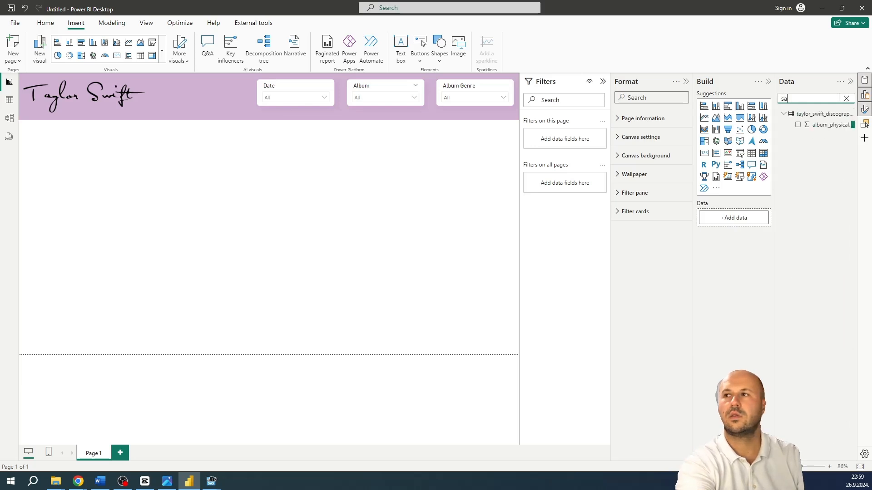
type("les")
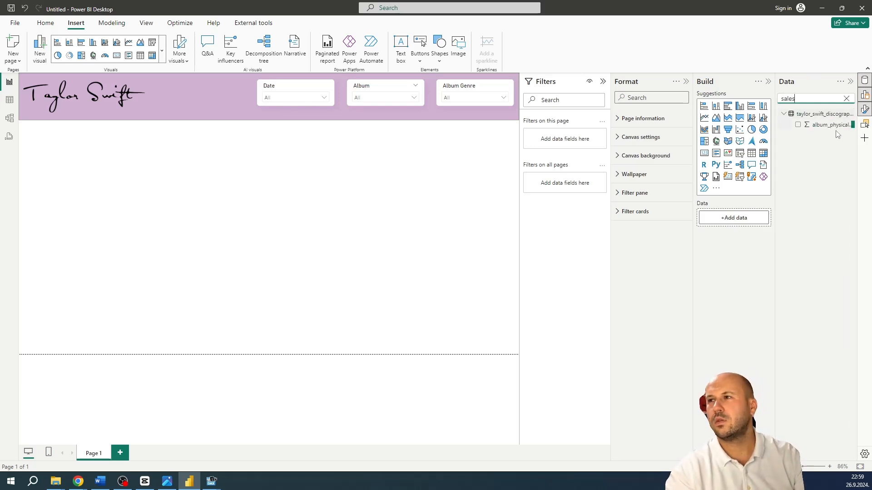
left_click_drag(751, 132, 207, 185)
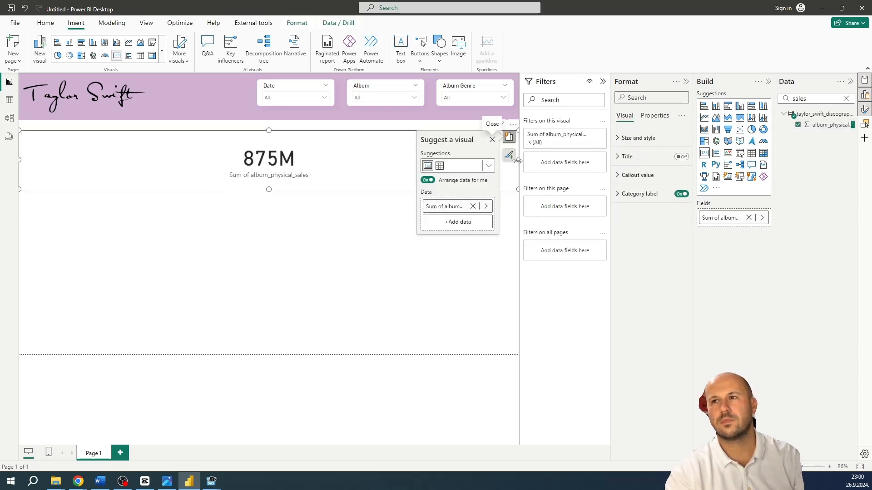
left_click_drag(518, 160, 168, 186)
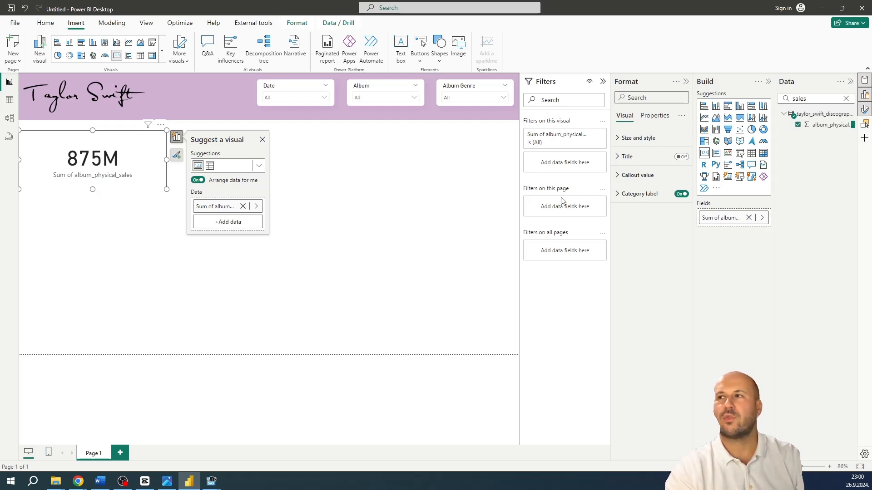
Search for the album field, add it as a visual beside the physical sales card, and narrow the visual
left_click(846, 99)
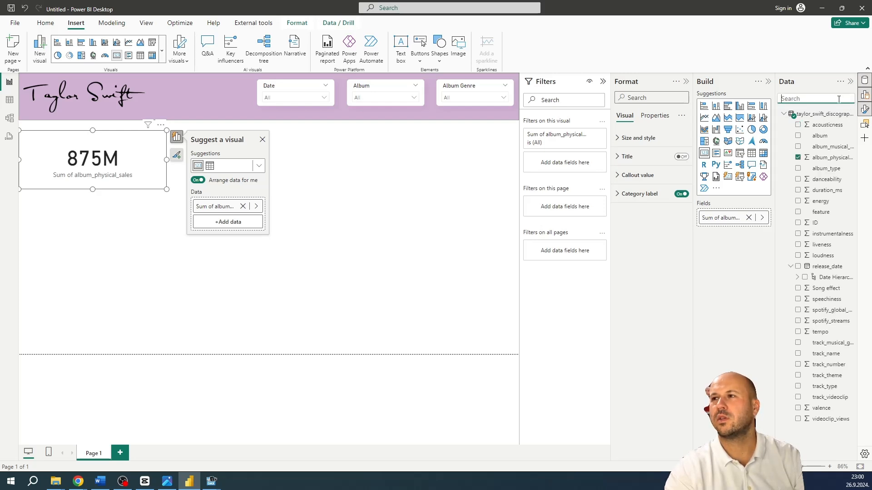
type("alb")
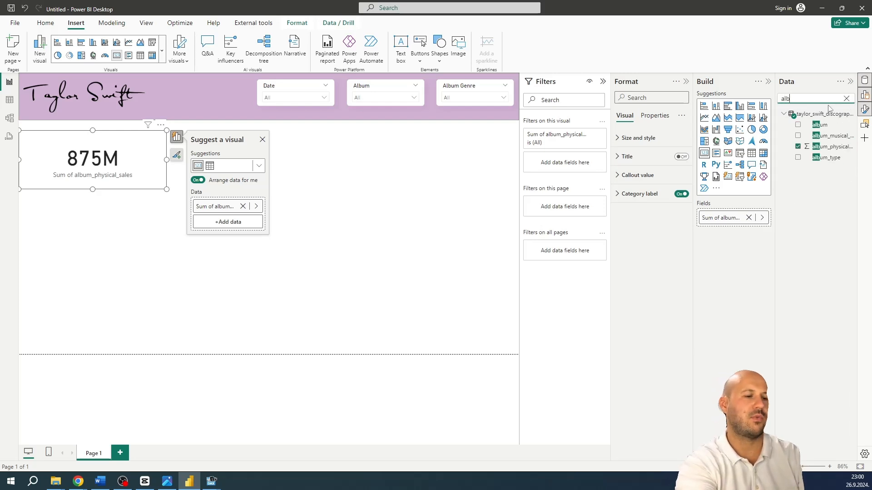
type("um")
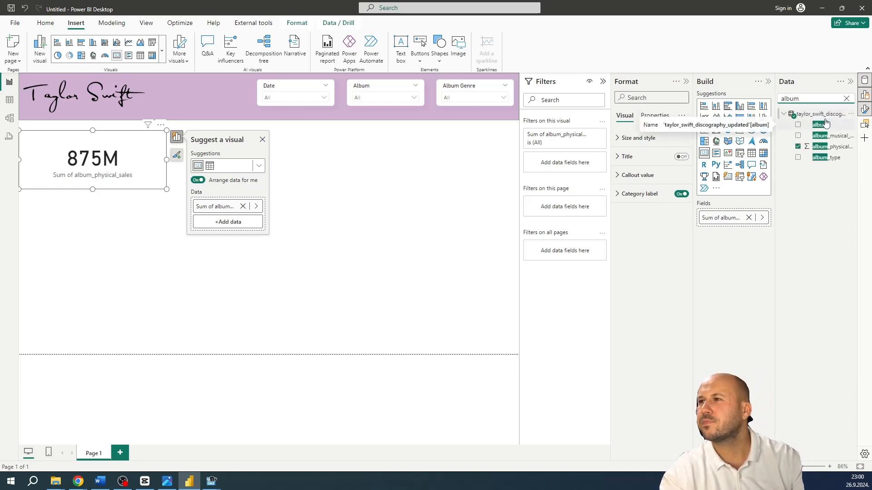
left_click_drag(811, 126, 345, 169)
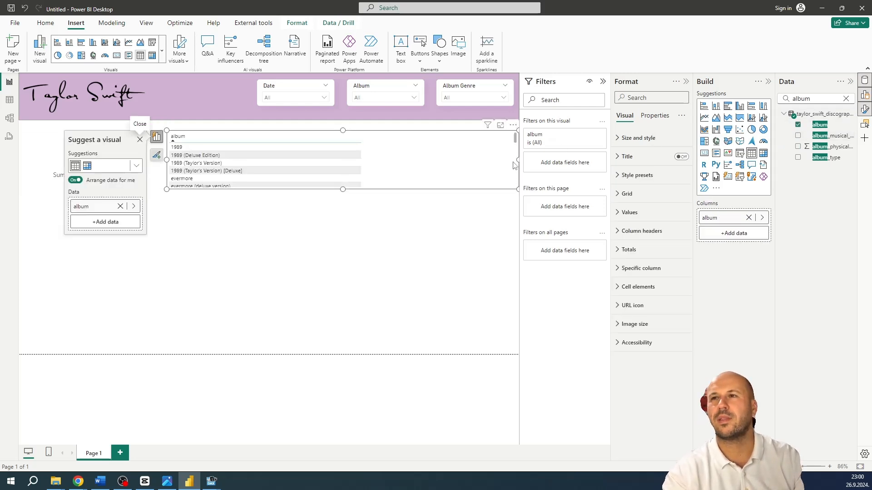
left_click_drag(515, 166, 352, 173)
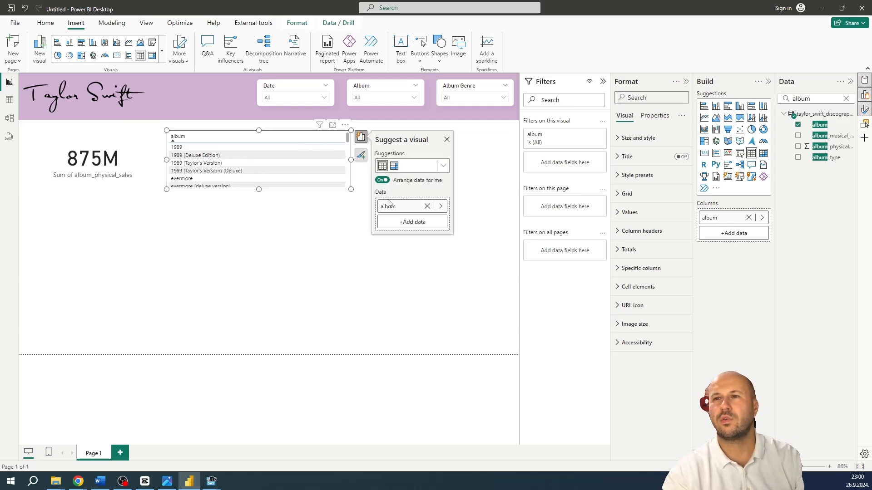
Set the album visual's summarization to Count (Distinct)
left_click(441, 206)
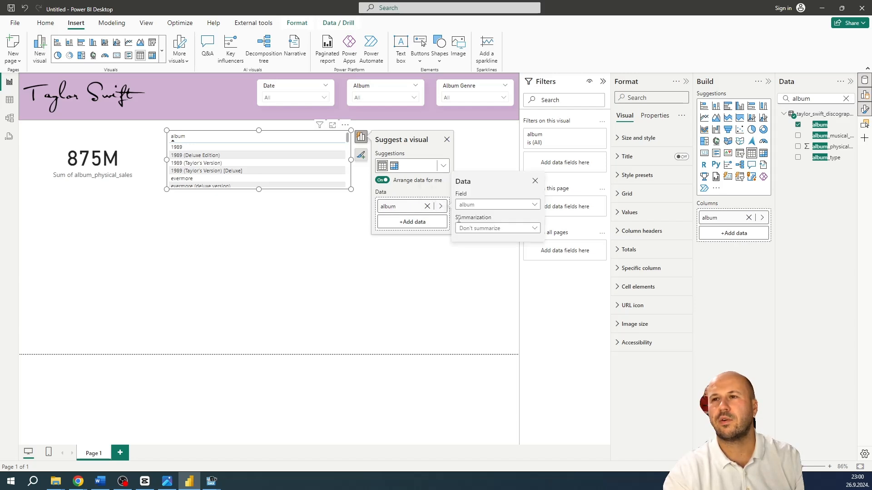
left_click(505, 229)
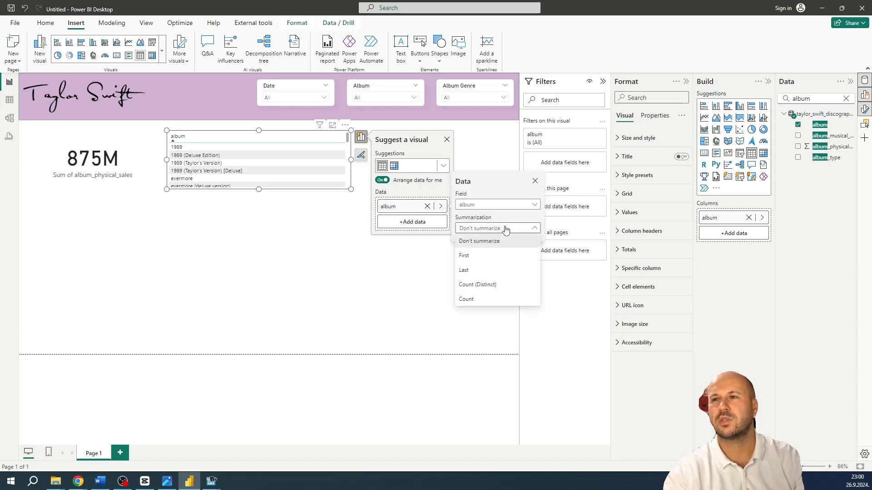
left_click(480, 291)
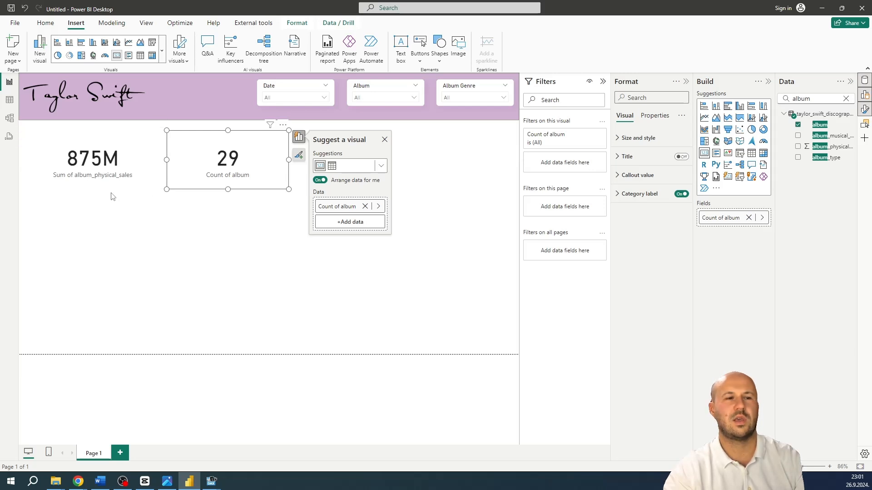
Search the fields for tra and add track_name as a visual beside the album count card
left_click(846, 98)
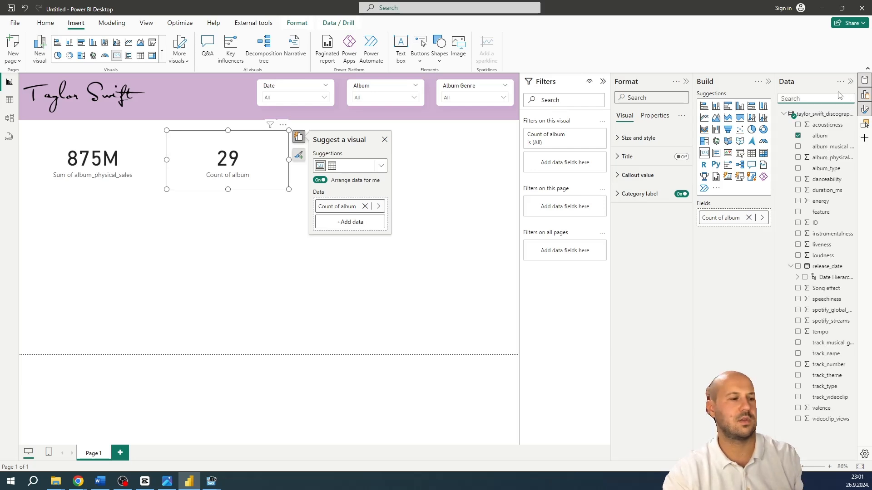
type("tra")
left_click_drag(826, 136, 461, 156)
left_click(278, 136)
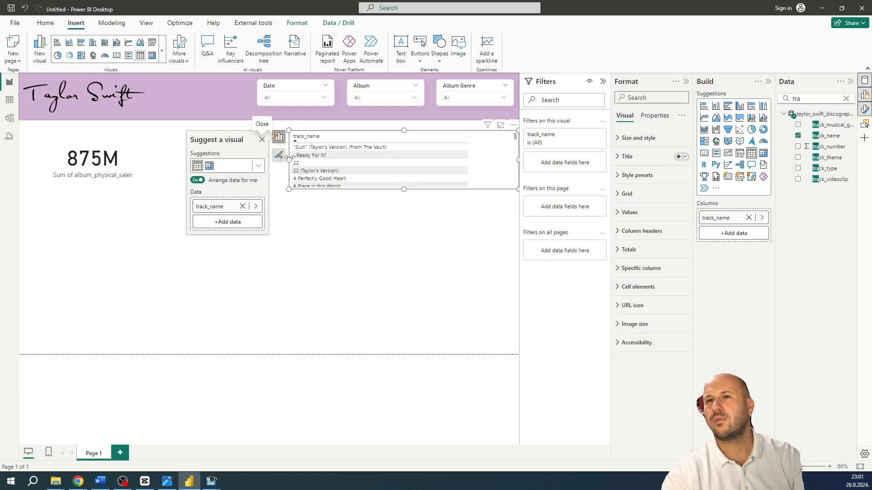
Summarize track_name by Count (Distinct) and narrow its card to roughly the width of the album count card
left_click(256, 207)
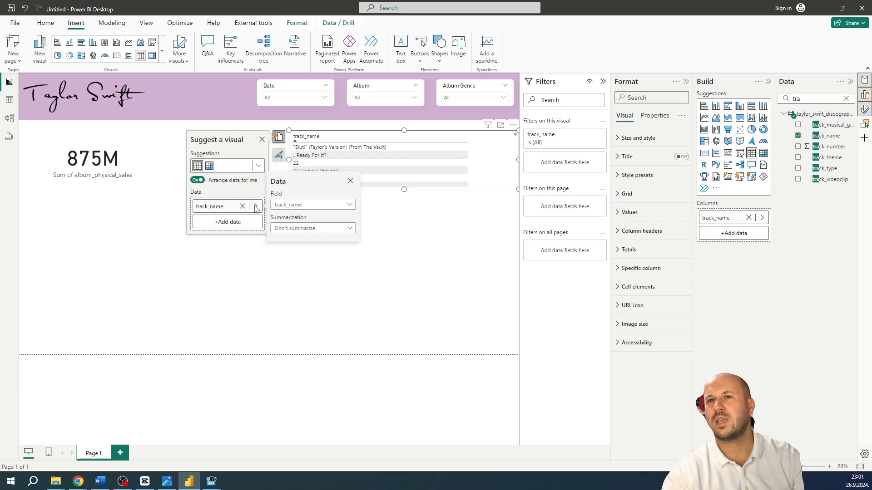
left_click(295, 228)
left_click(293, 285)
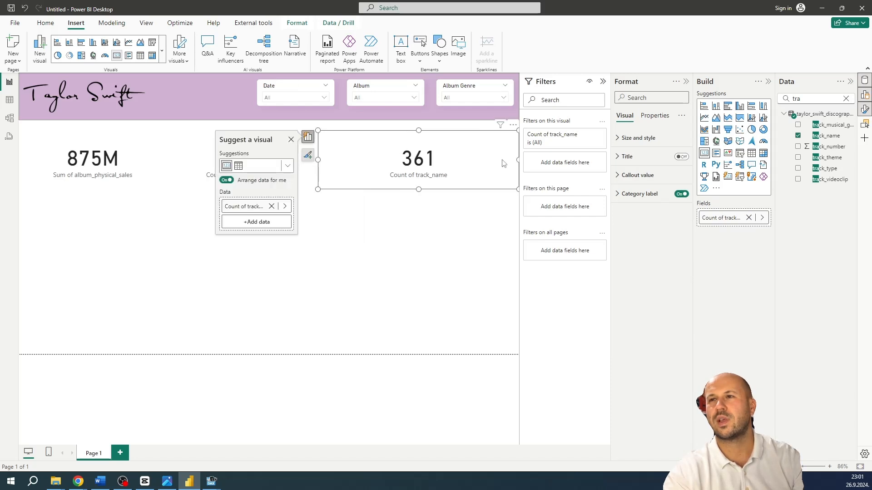
left_click_drag(518, 159, 445, 160)
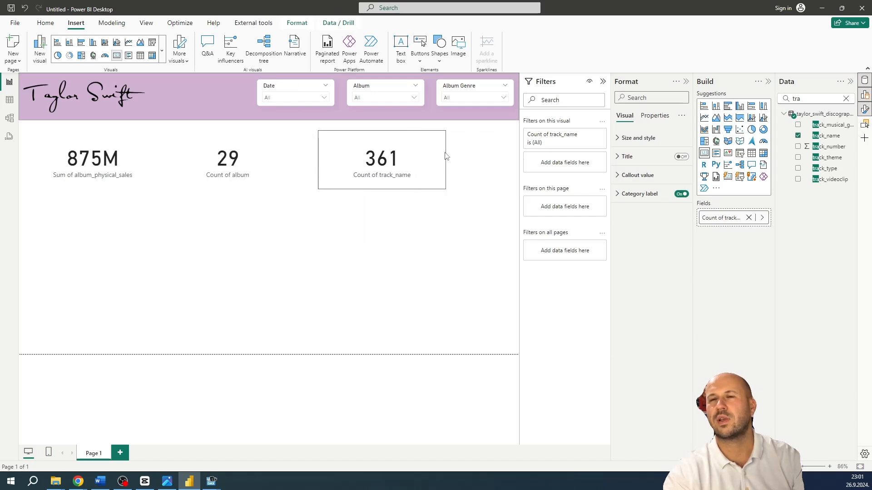
Rename the physical sales card's field to Albums Sold
left_click(114, 165)
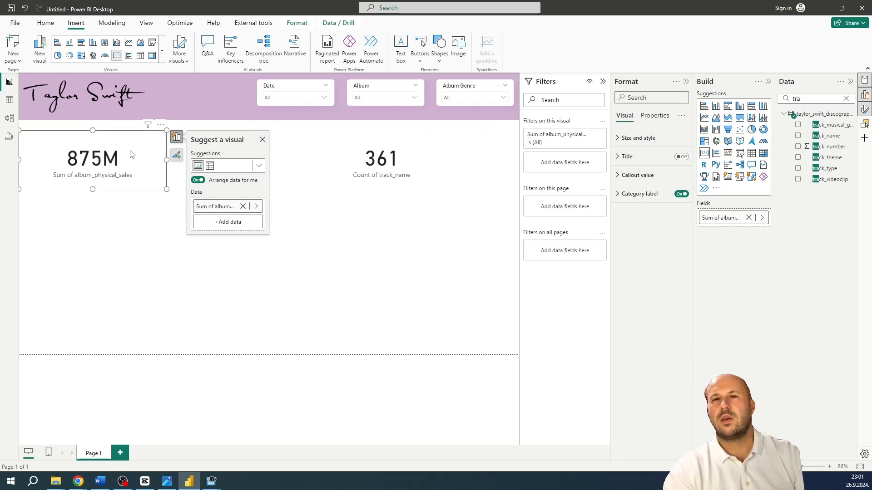
left_click(636, 194)
left_click(635, 195)
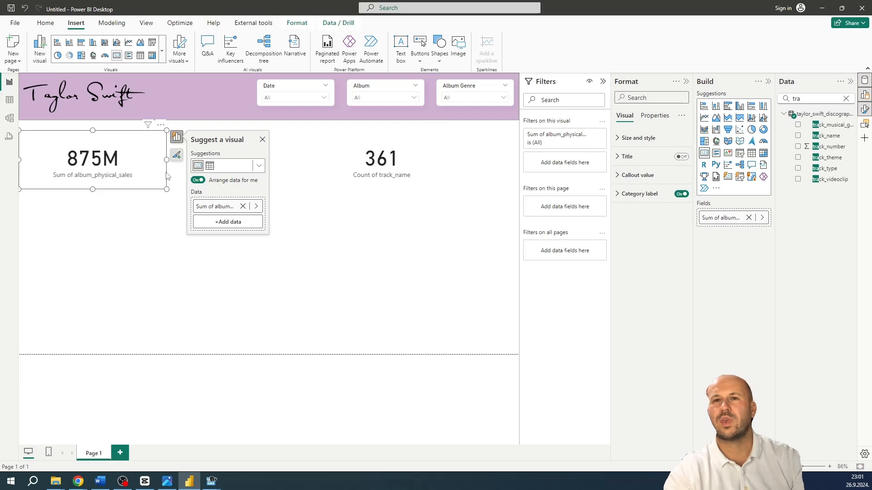
double_click(226, 211)
key("BackSpace")
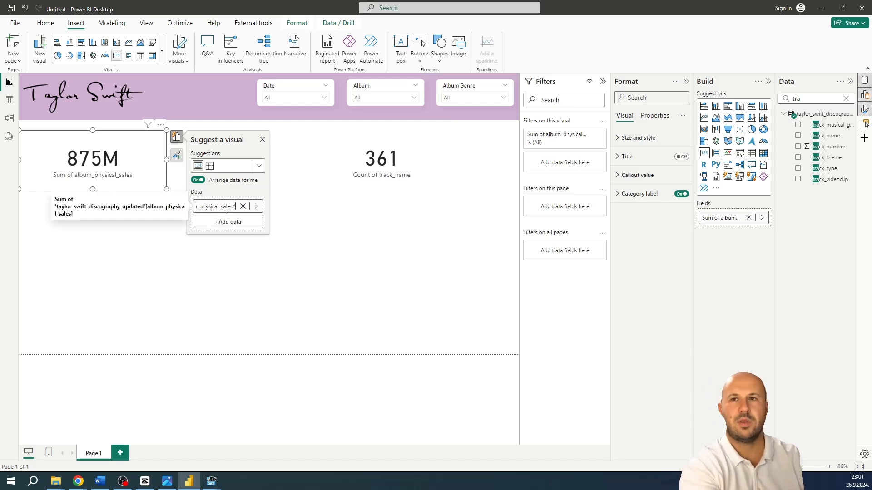
key("BackSpace")
key("BackSpace")
key("BackSpace")
key("BackSpace")
key("BackSpace")
key("BackSpace")
key("BackSpace")
key("BackSpace")
key("BackSpace")
key("BackSpace")
key("BackSpace")
key("BackSpace")
key("BackSpace")
key("BackSpace")
key("BackSpace")
key("BackSpace")
key("BackSpace")
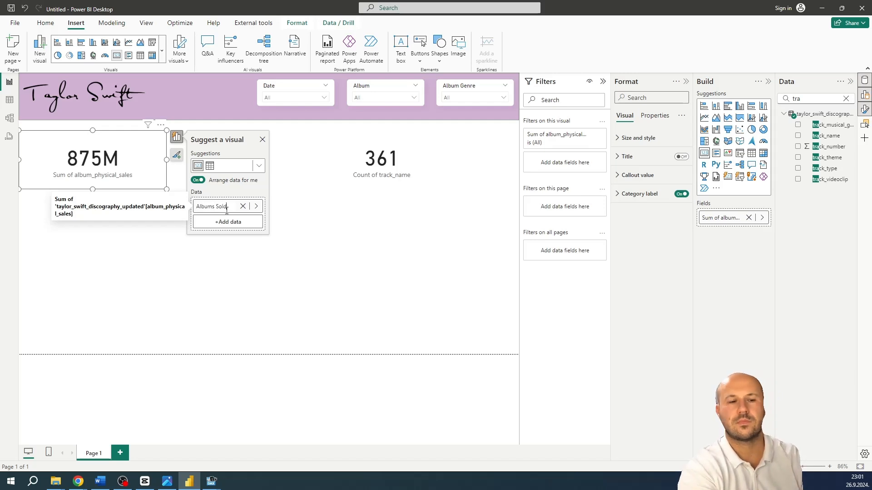
key("Return")
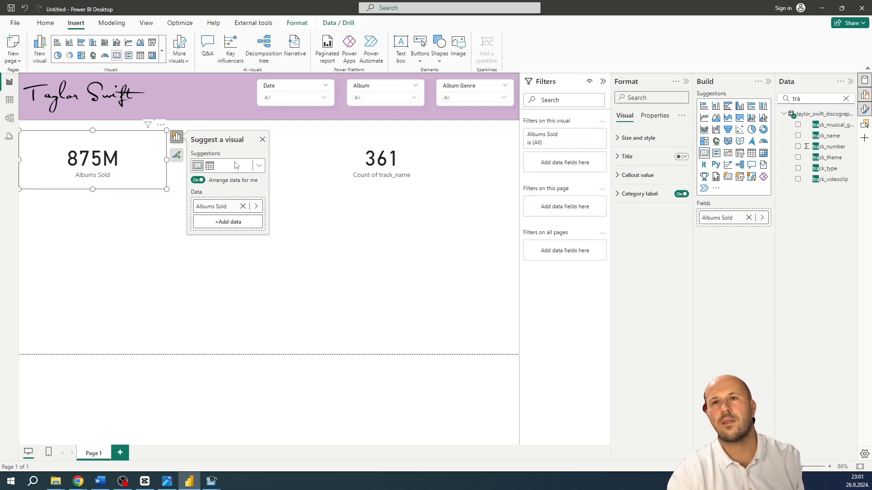
left_click(262, 140)
Rename the album count card's field to # Albums Published
left_click(242, 170)
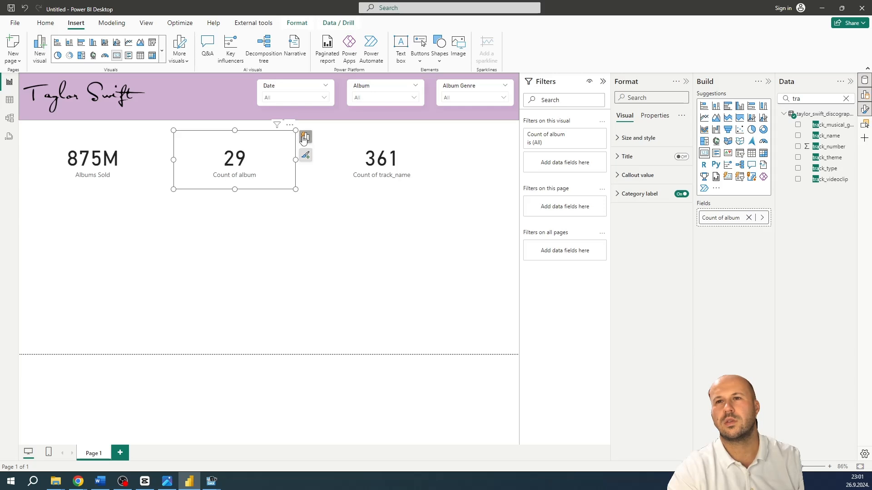
left_click(305, 137)
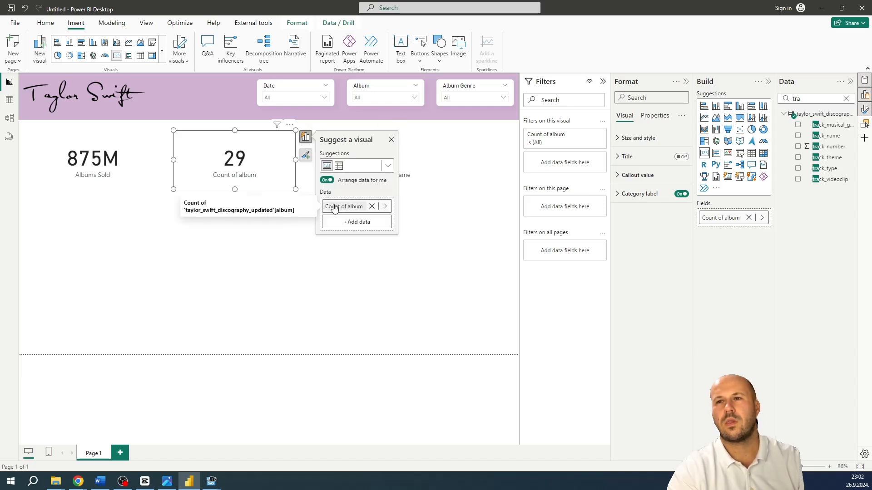
double_click(332, 207)
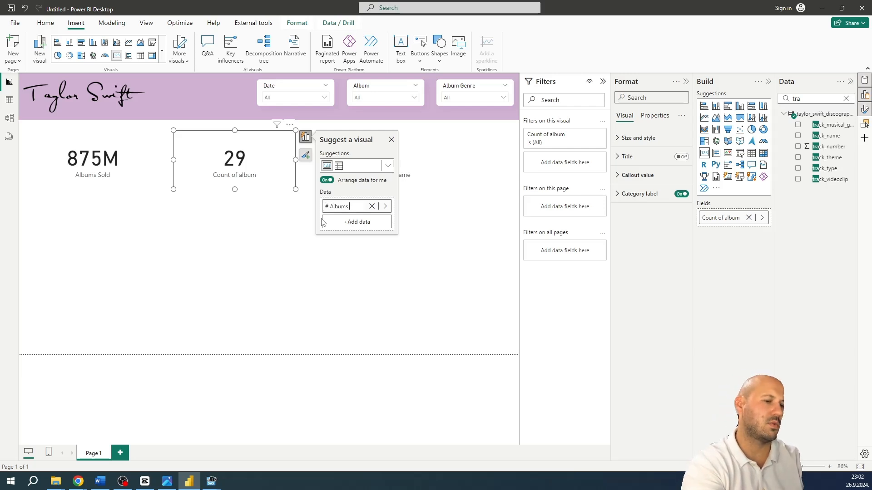
type("# Albums Published")
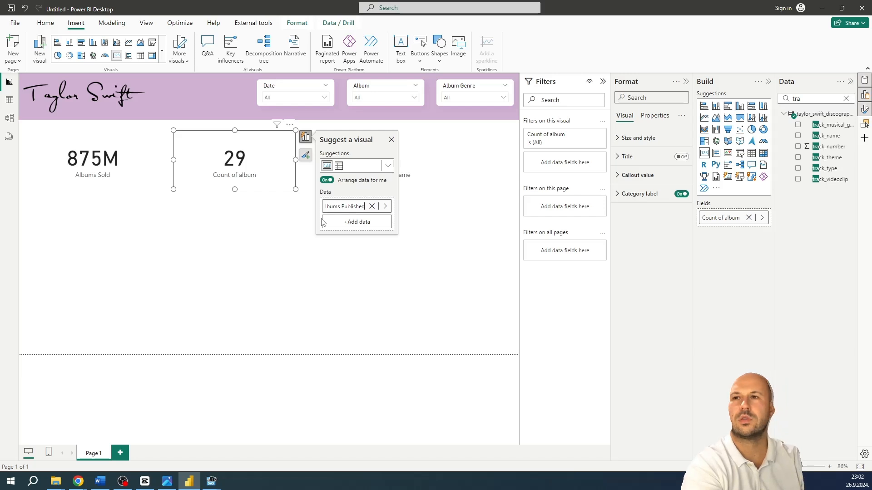
key("Return")
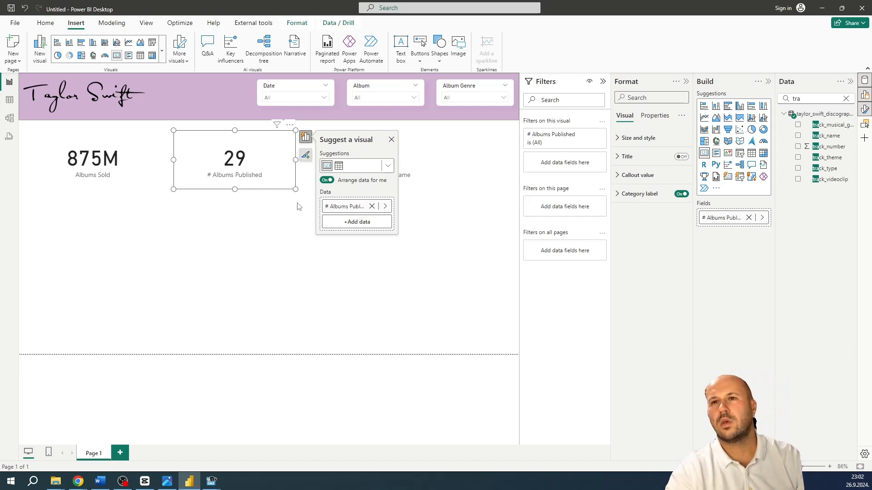
left_click(298, 207)
Rename the track_name count card's field to # Songs
left_click(374, 162)
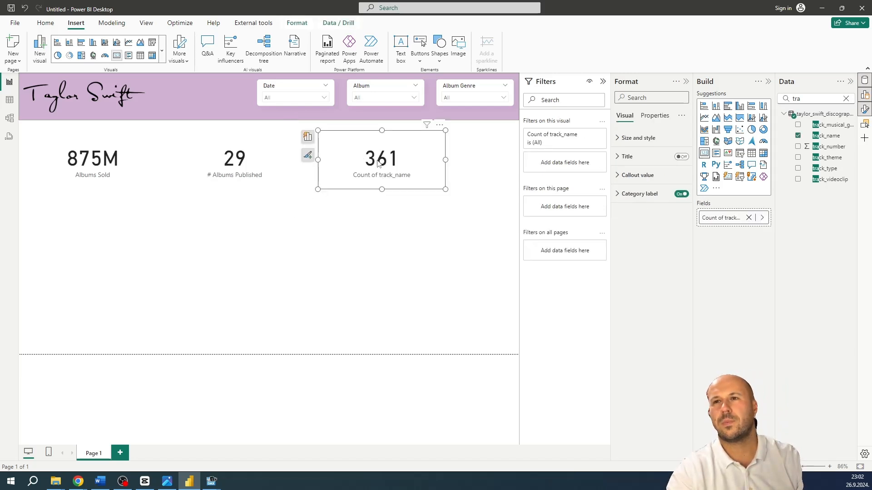
left_click(307, 138)
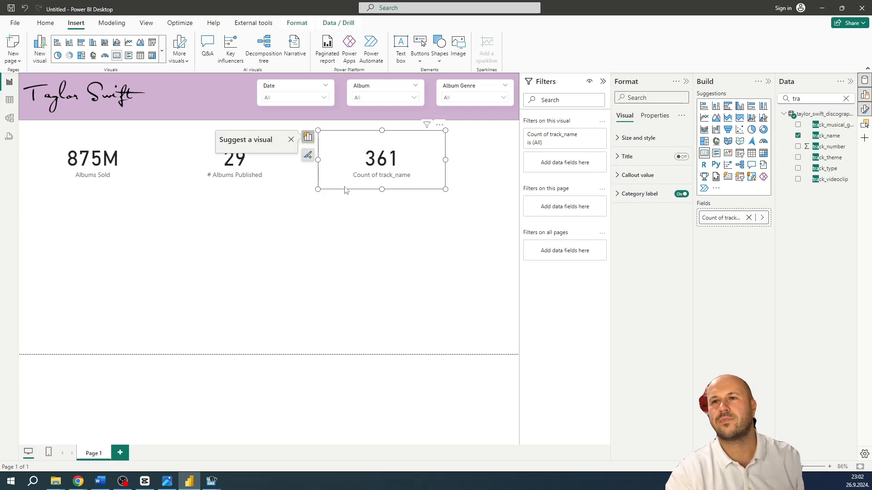
left_click(260, 208)
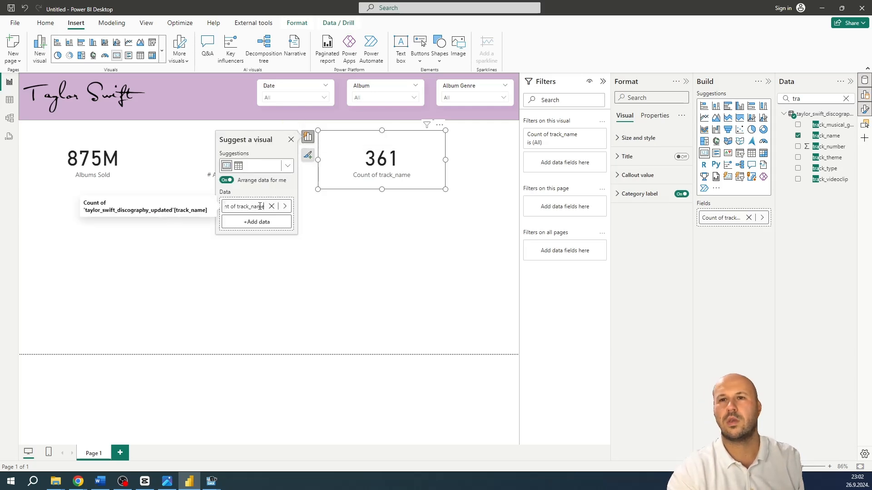
key("ctrl+a")
type("Co")
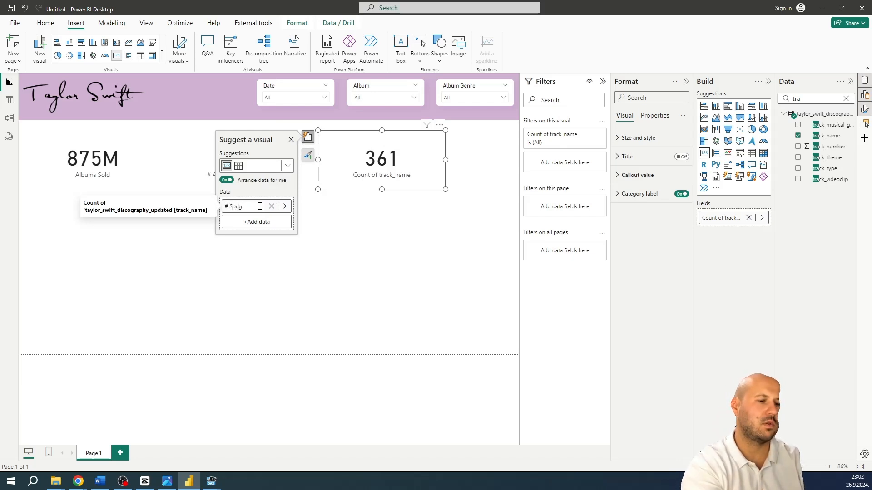
key("Return")
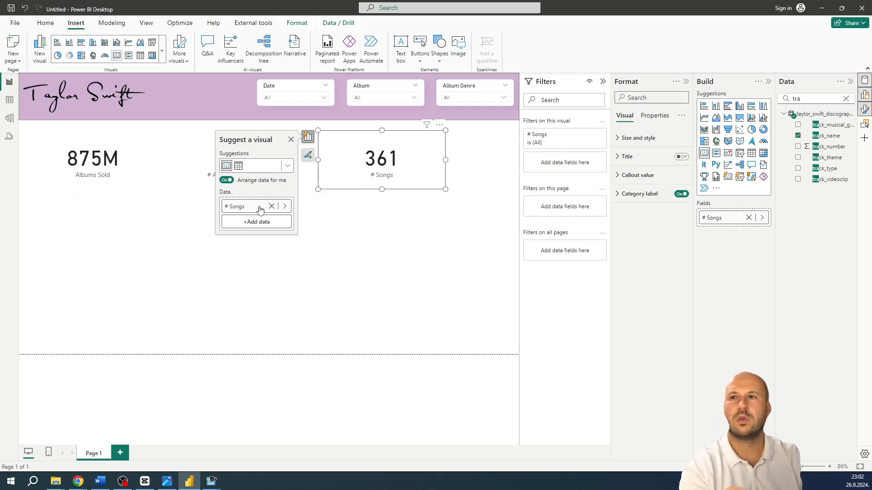
Set the callout value color of the Albums Sold card to the dark purple theme color
left_click(121, 147)
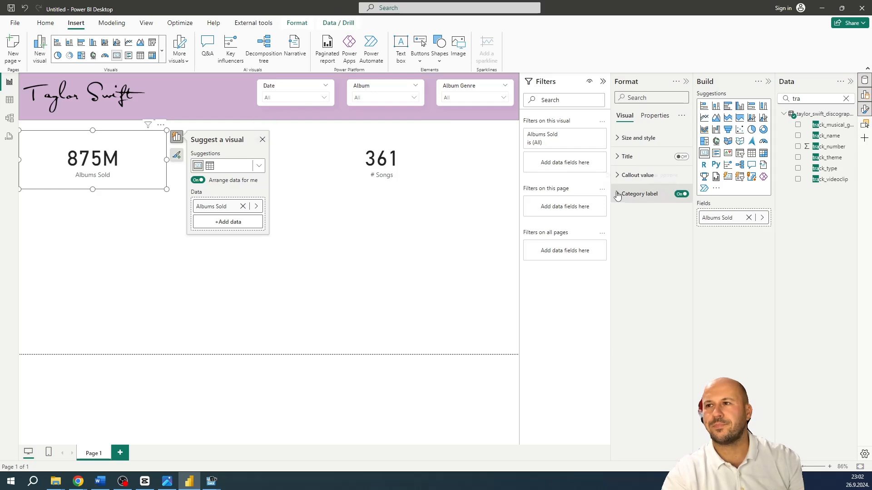
left_click(624, 176)
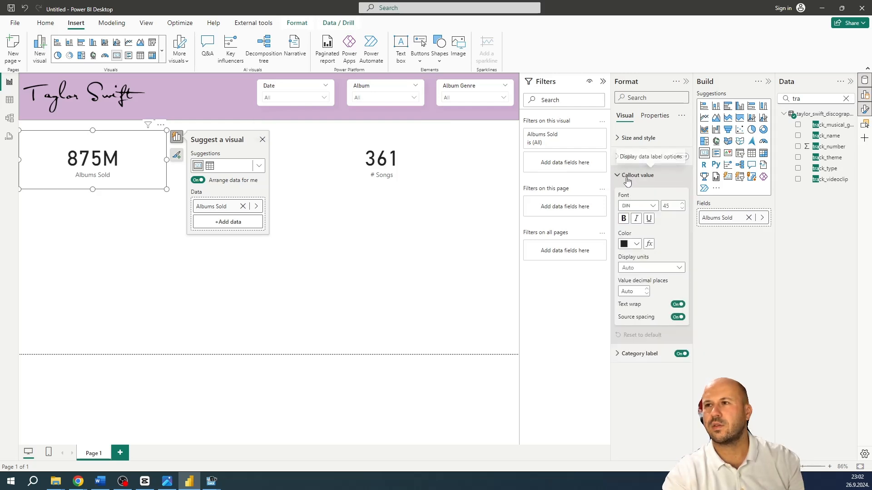
left_click(636, 245)
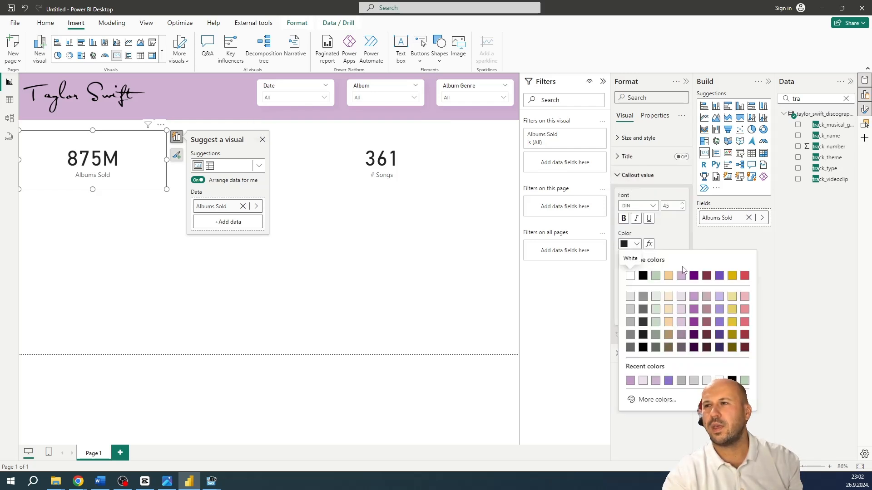
left_click(693, 276)
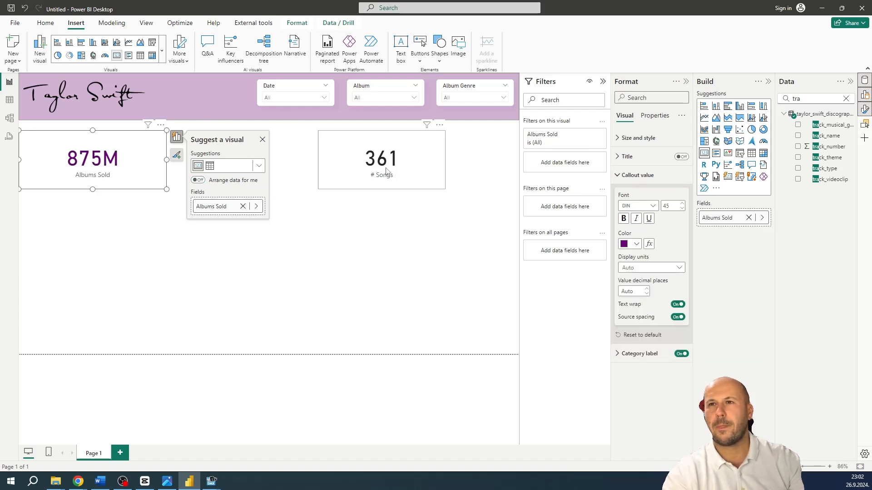
left_click(144, 172)
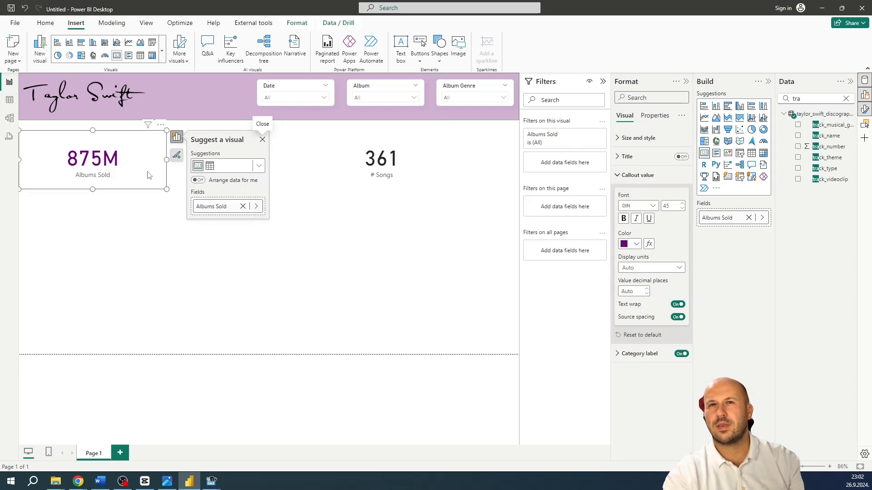
left_click(262, 139)
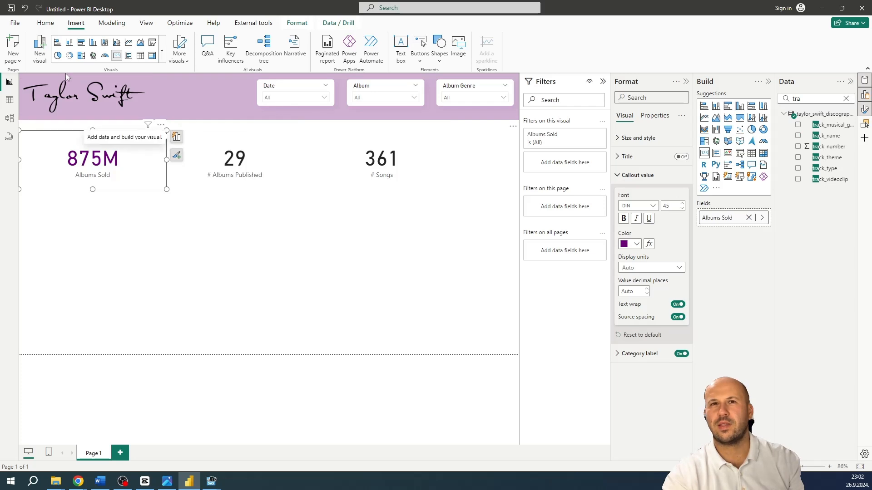
Copy the purple card formatting to the # Albums Published and # Songs cards with Format painter
left_click(46, 23)
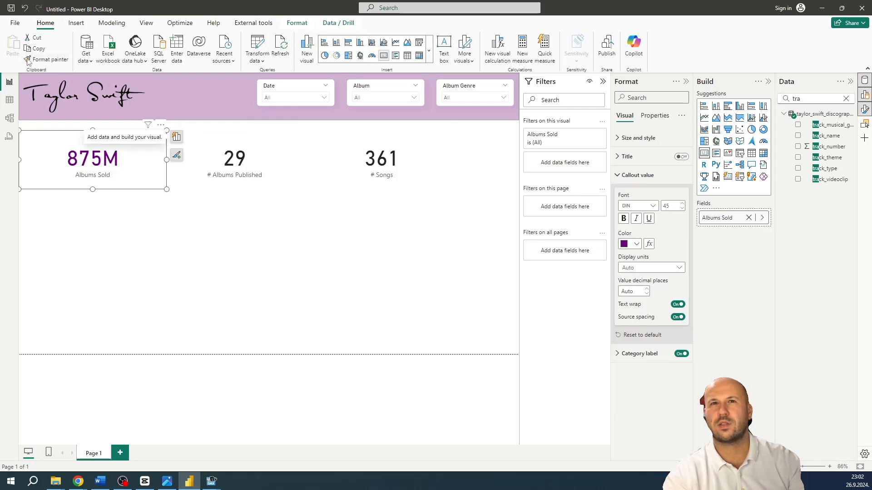
left_click(235, 157)
left_click(50, 60)
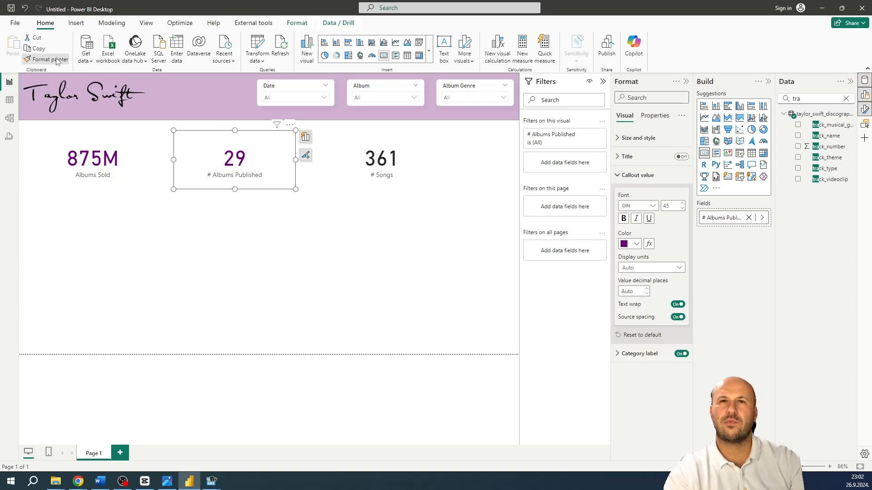
left_click(395, 159)
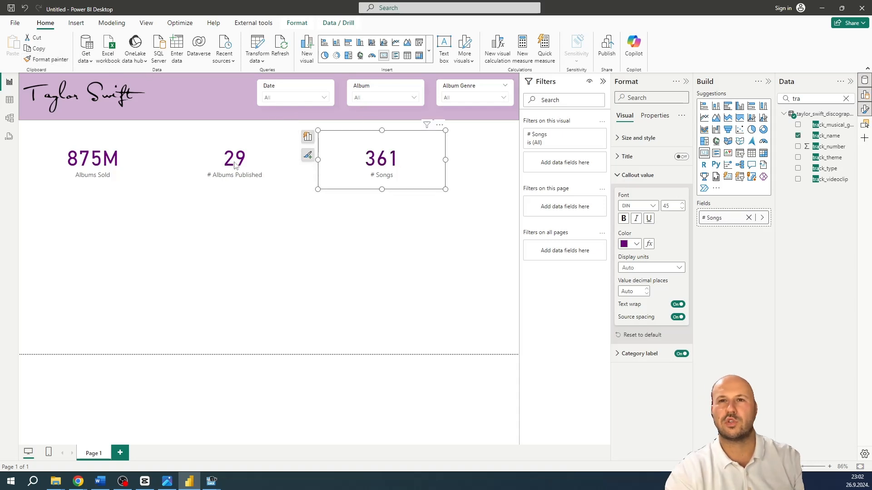
Shrink the three KPI cards and line them up side by side directly below the banner, starting at the page's left edge
left_click_drag(422, 177, 455, 174)
left_click_drag(271, 180, 293, 173)
mouse_move(119, 173)
left_mouse_down()
mouse_move(144, 163)
mouse_move(125, 173)
left_mouse_up()
left_click_drag(297, 173, 204, 176)
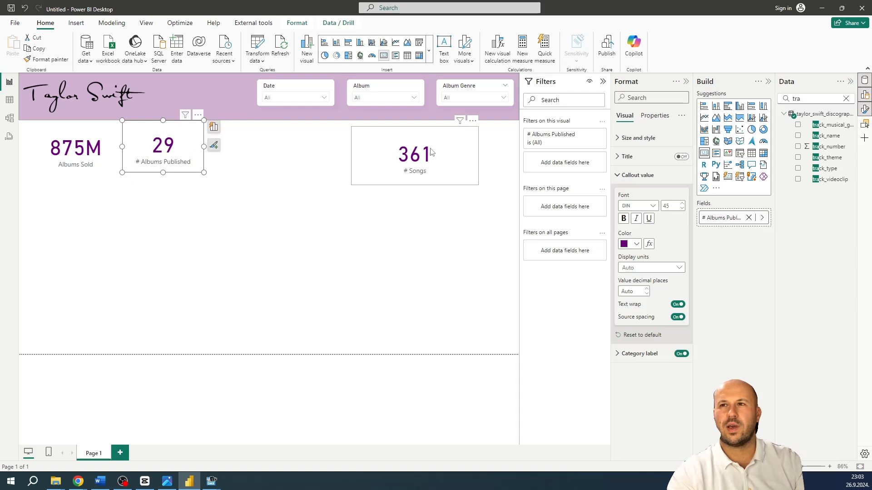
left_click_drag(431, 150, 282, 151)
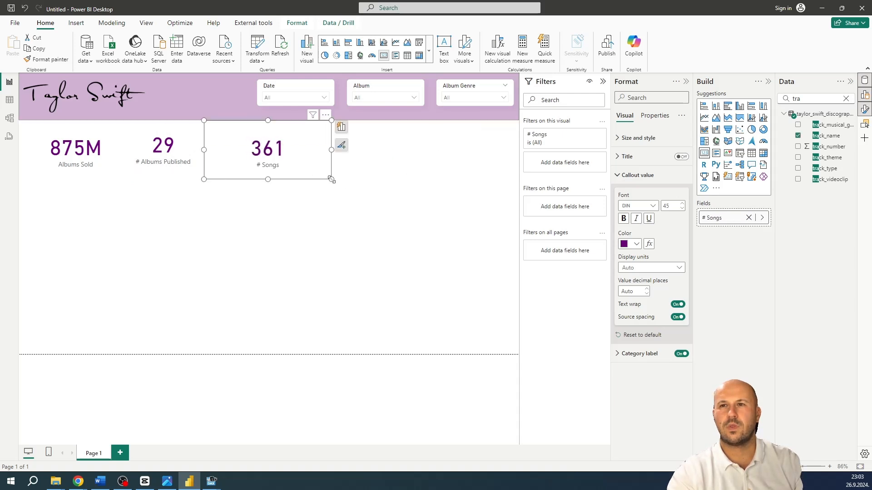
left_click_drag(331, 180, 324, 178)
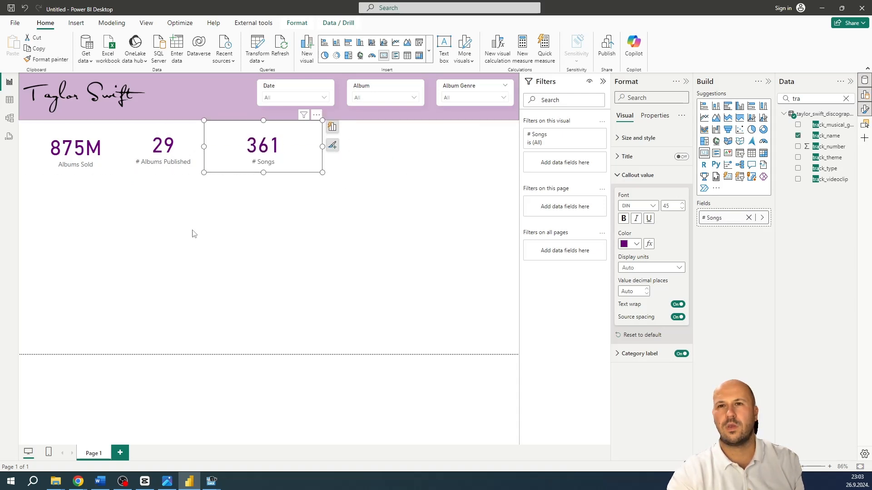
left_click(196, 196)
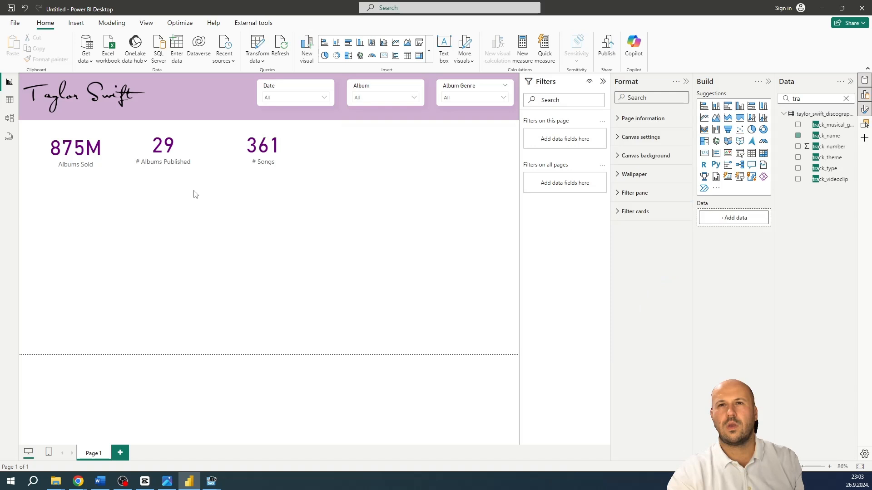
left_click(98, 142)
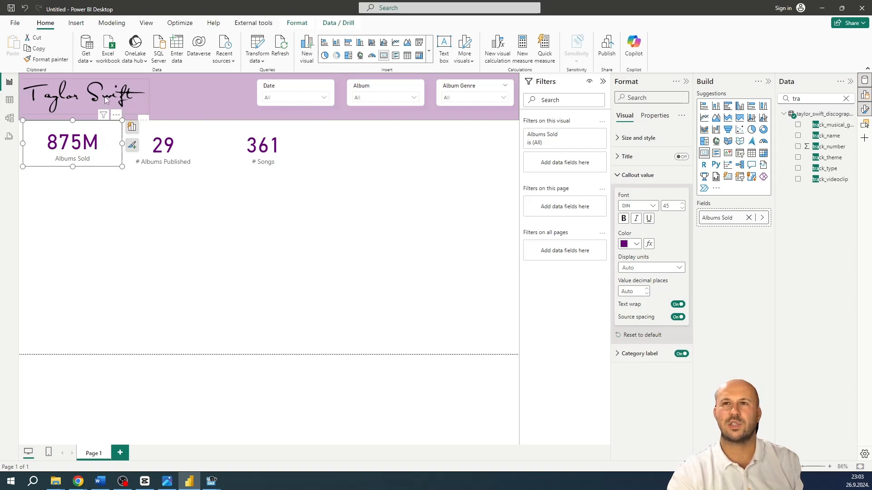
Insert a rounded rectangle and stretch it from just below the banner to the page bottom, covering the area beneath the KPI cards
left_click(76, 23)
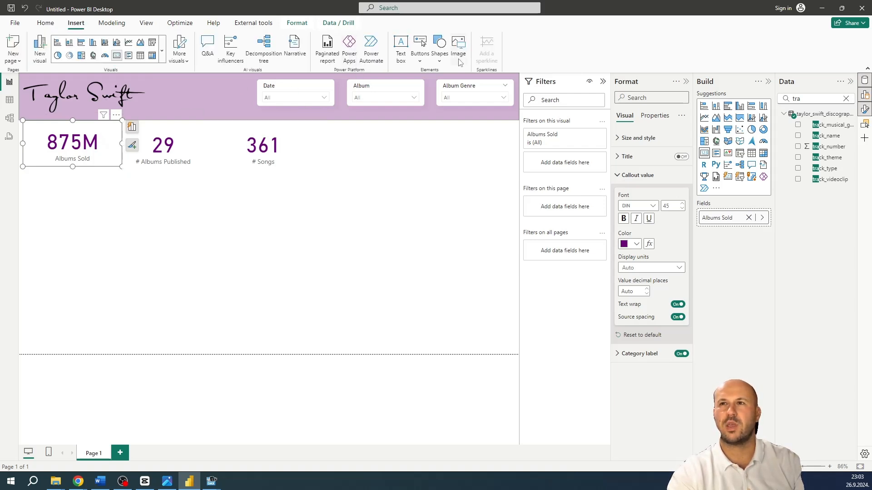
left_click(439, 53)
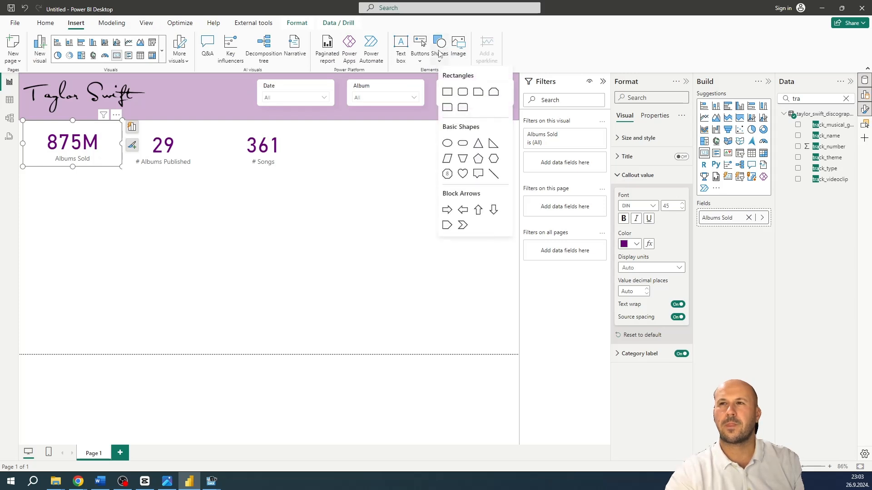
left_click(462, 92)
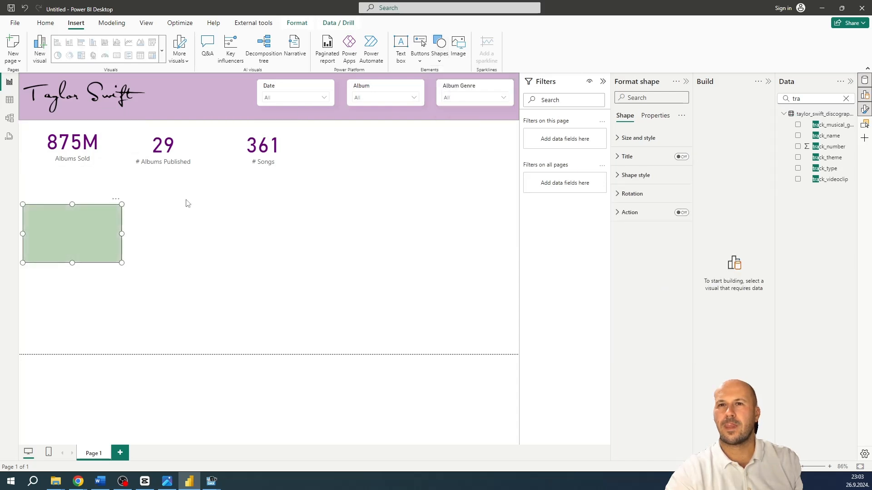
left_click_drag(70, 230, 72, 150)
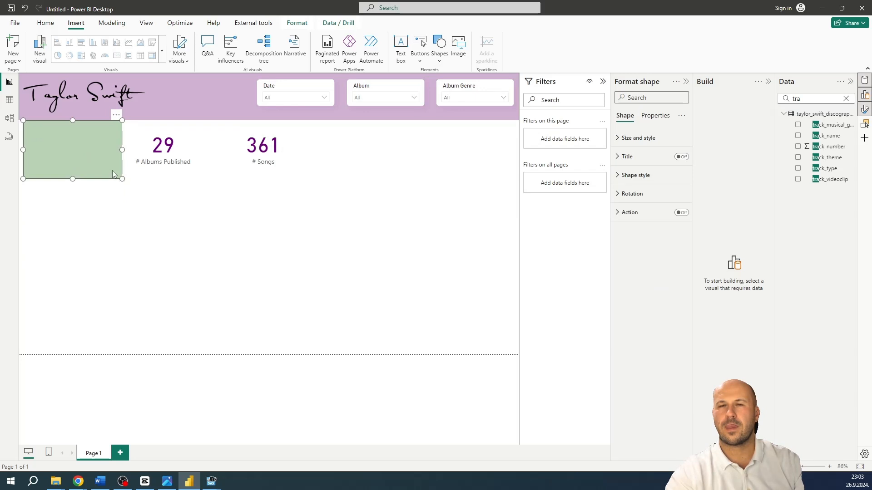
left_click_drag(123, 179, 309, 355)
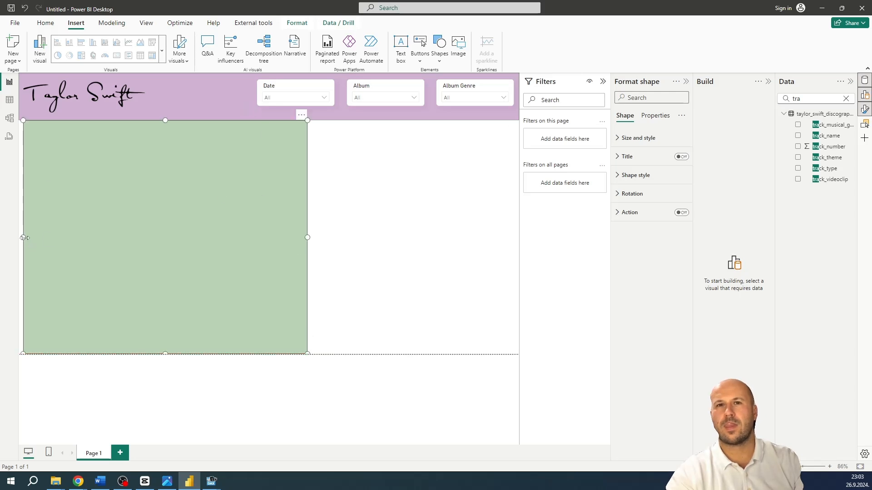
left_click_drag(24, 238, 8, 243)
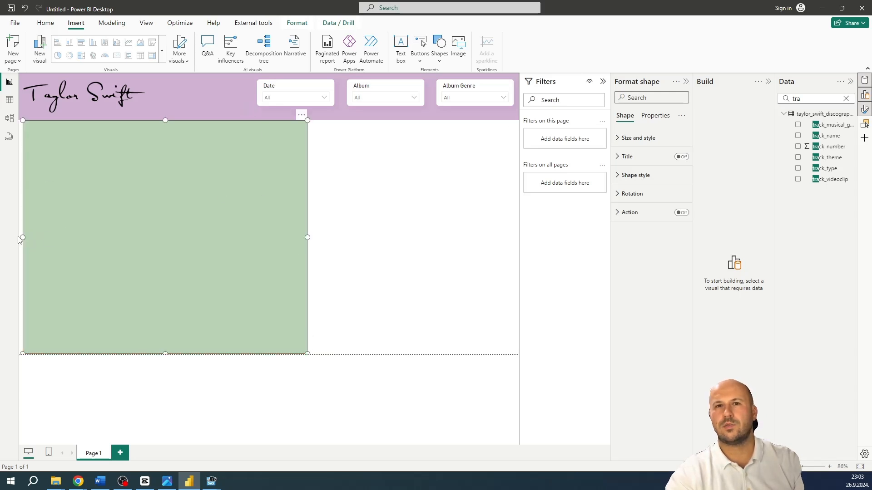
Align the green rectangle with the page's left edge and move it to the bottom of the layer order, behind the KPI cards
left_click_drag(120, 226, 111, 224)
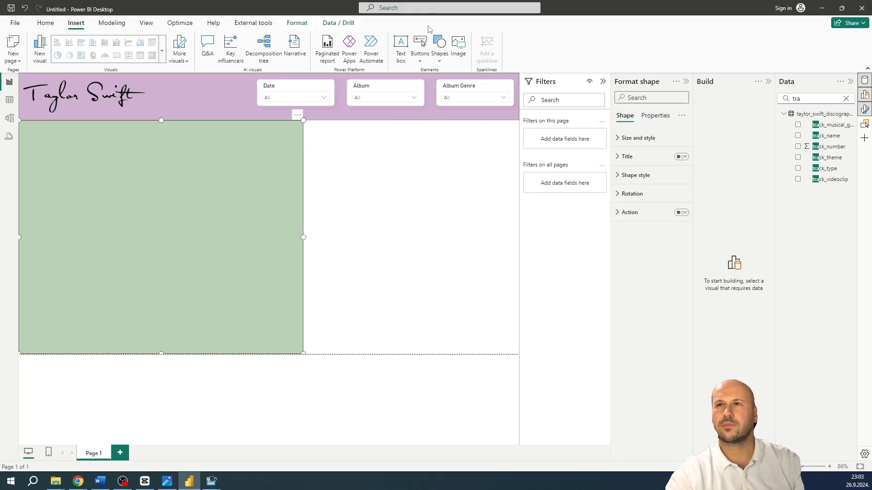
left_click(146, 23)
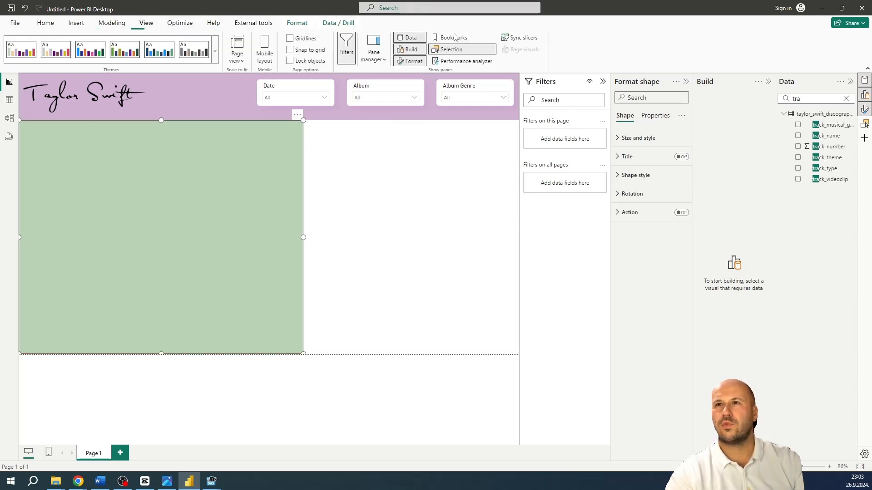
left_click(864, 123)
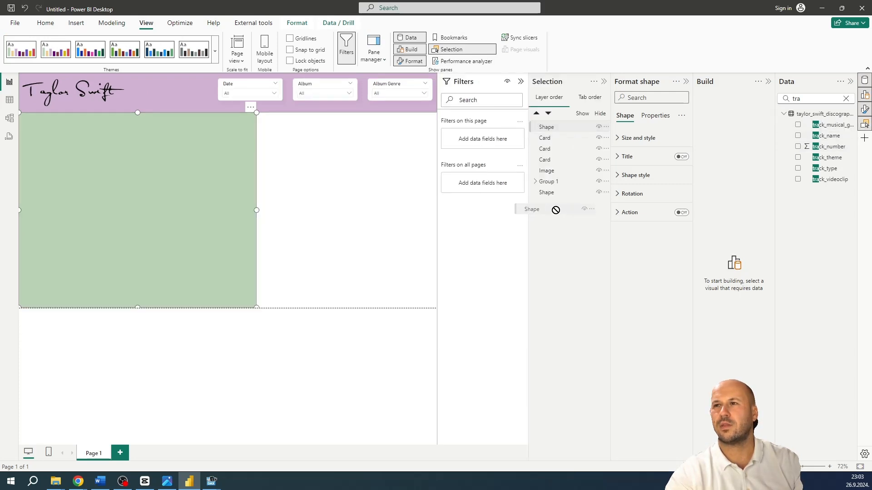
left_click_drag(560, 128, 555, 194)
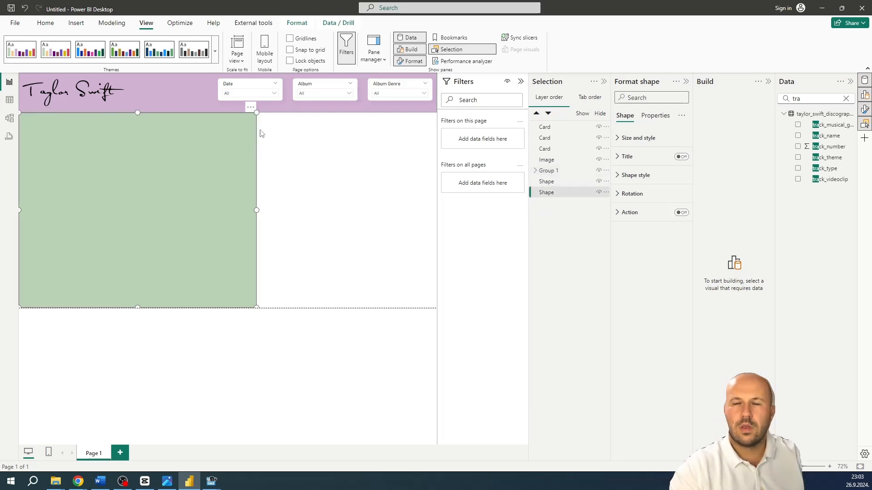
left_click(318, 152)
Stretch the Albums Sold card downward to a height of about 133 so it matches the neighbouring cards
left_click(66, 145)
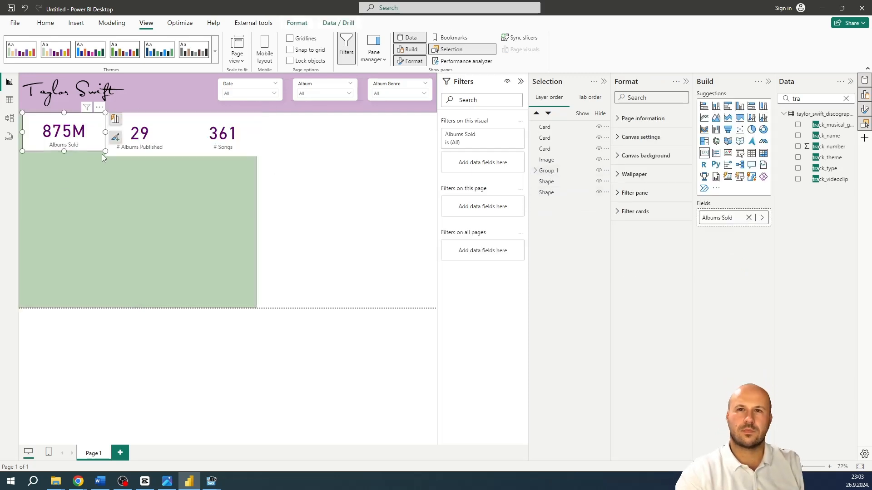
left_click_drag(64, 152, 64, 157)
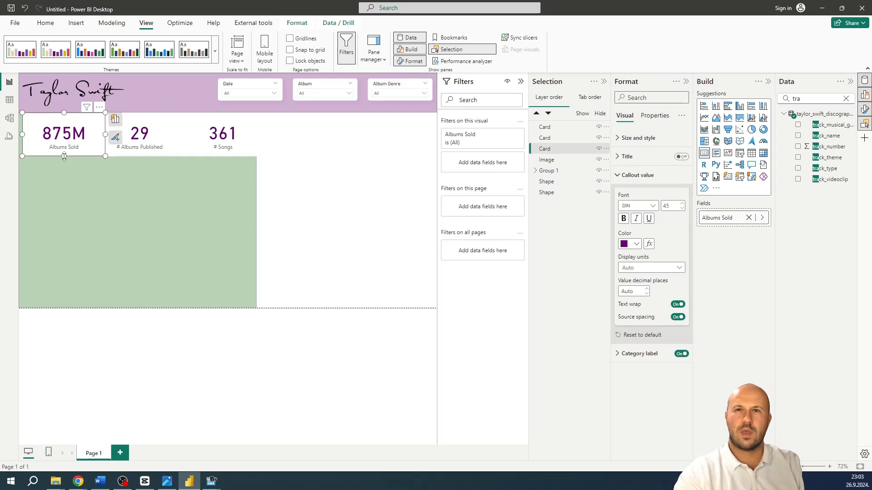
left_click(170, 200)
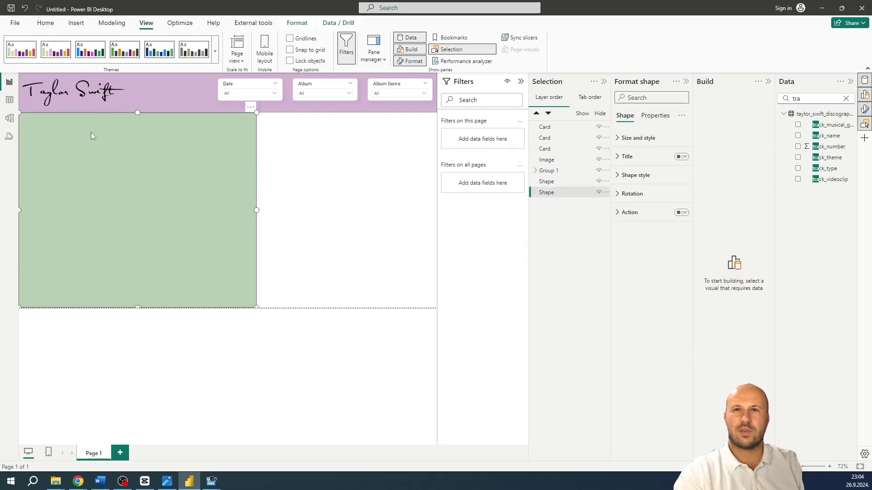
left_click(394, 226)
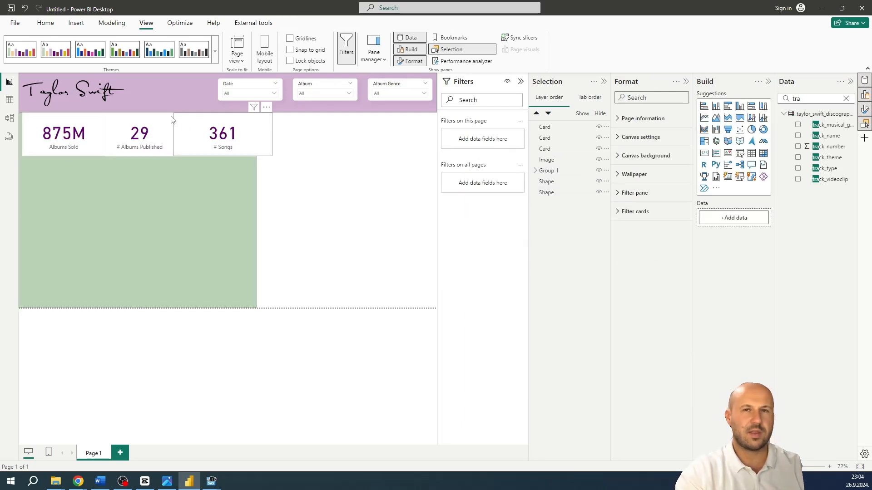
Set the background transparency of the Albums Sold card to 100%
left_click(88, 137)
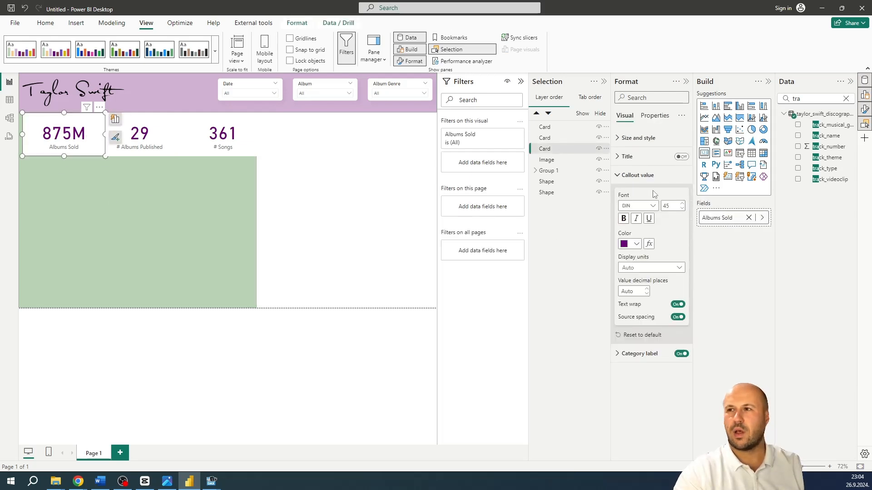
left_click(625, 141)
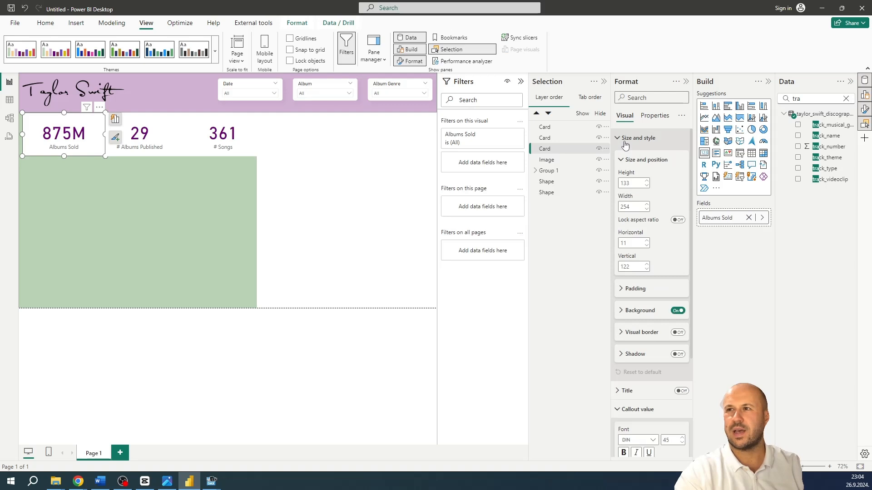
left_click(641, 313)
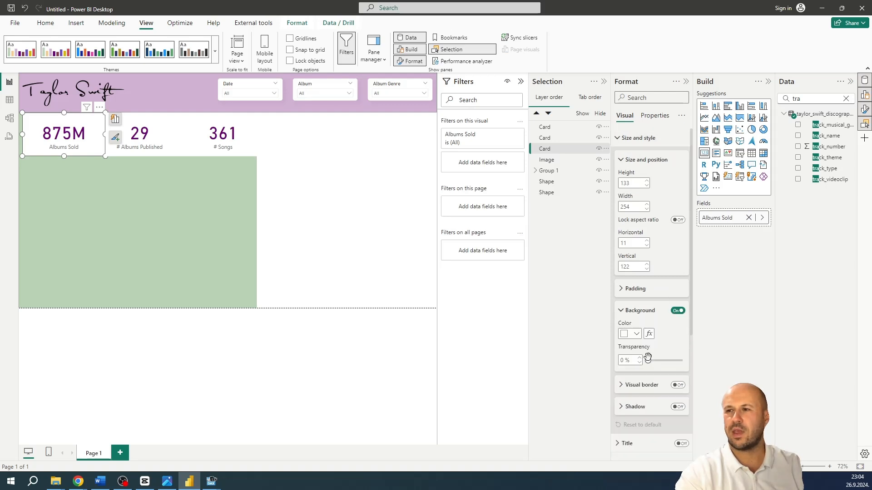
left_click_drag(648, 360, 701, 362)
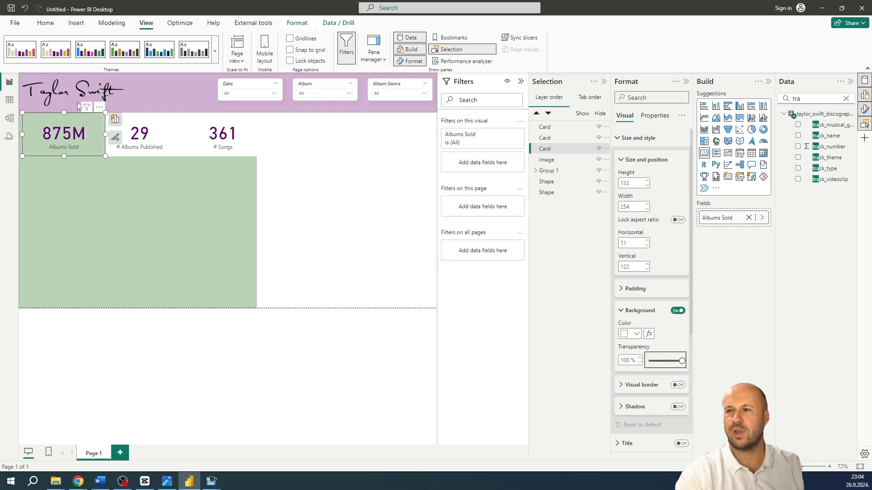
Copy the transparent background formatting from the Albums Sold card to the # Albums Published and # Songs cards with Format painter
left_click(45, 23)
left_click(47, 59)
left_click(151, 125)
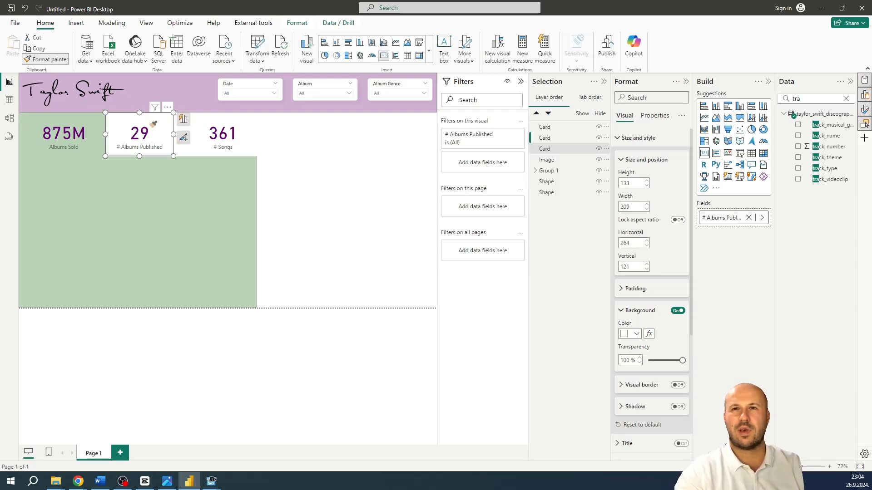
left_click(202, 137)
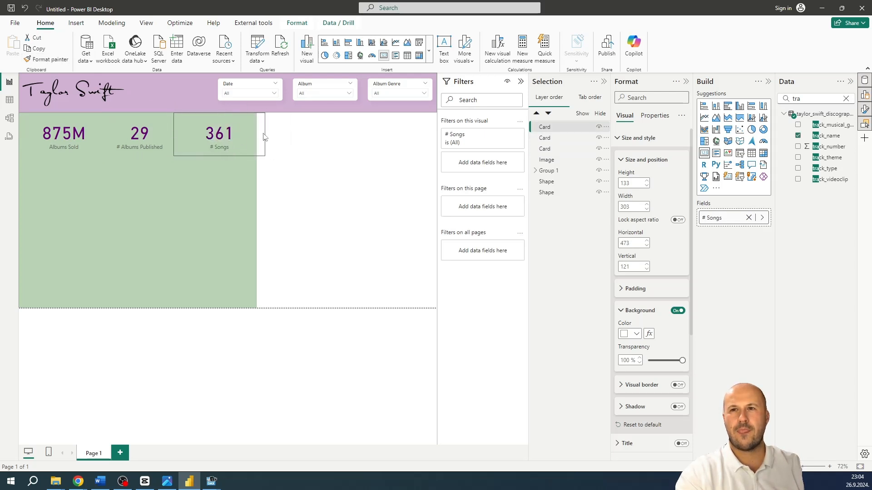
Fit the # Songs card within the green rectangle and move the Albums Sold card to the page's left edge
left_click(47, 136)
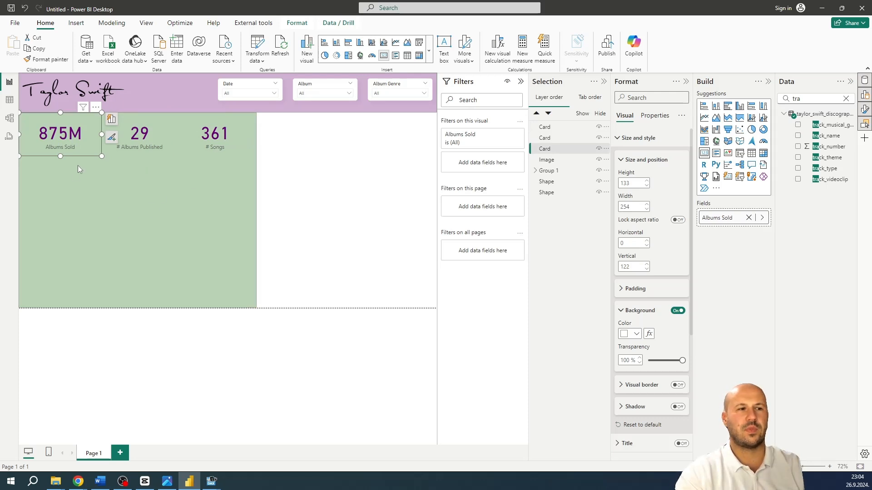
left_click(145, 214)
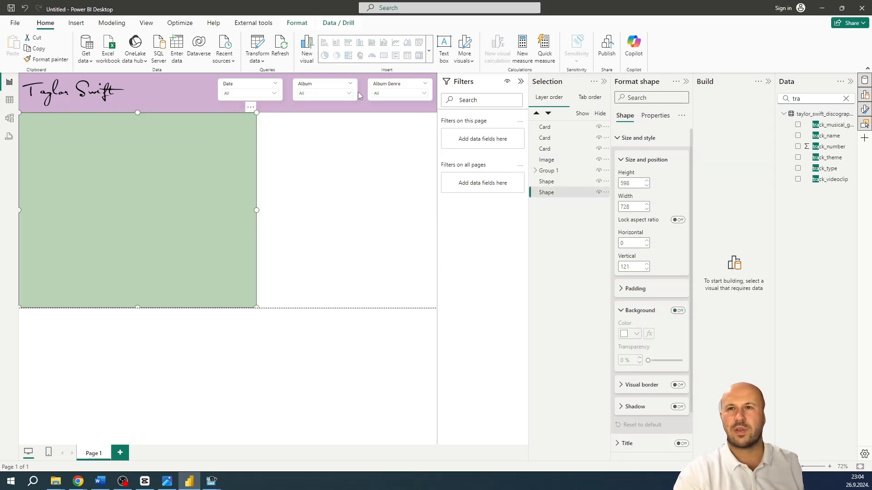
Insert a line chart and fit it onto the green rectangle below the KPI cards, about 640 wide and 429 high
left_click(267, 181)
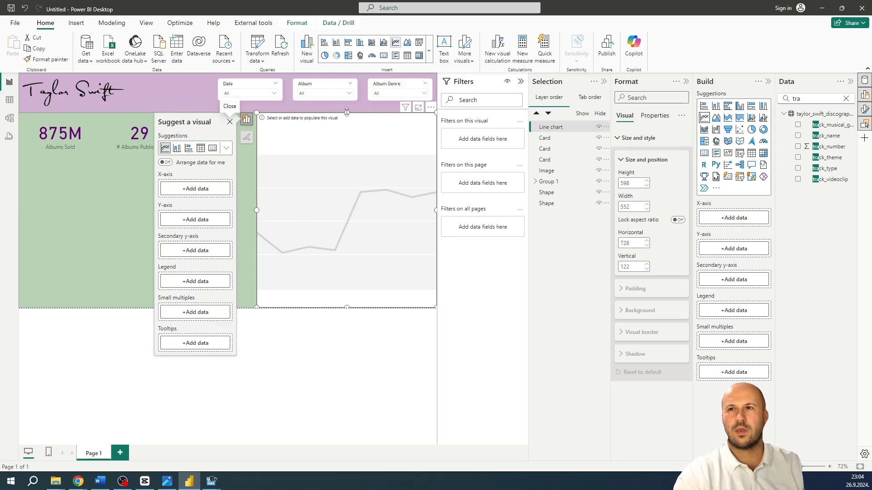
left_click_drag(346, 112, 346, 166)
left_click_drag(343, 202, 107, 237)
left_click_drag(211, 231, 236, 232)
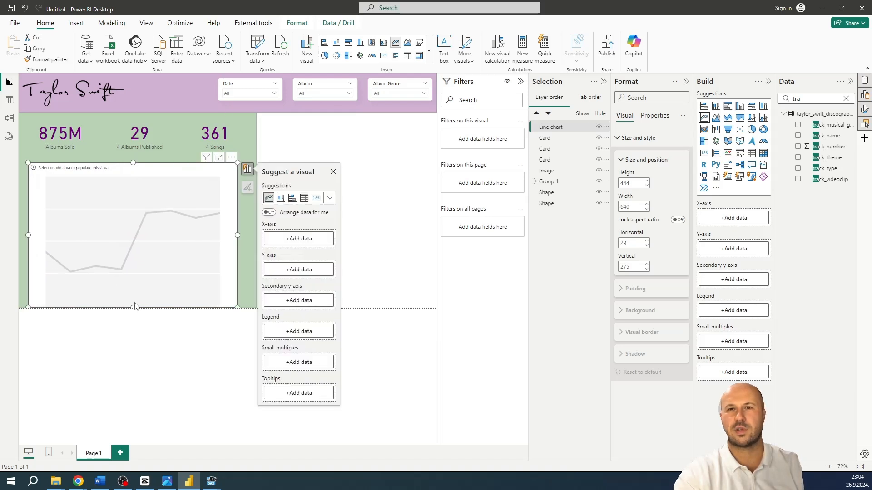
left_click_drag(135, 306, 136, 305)
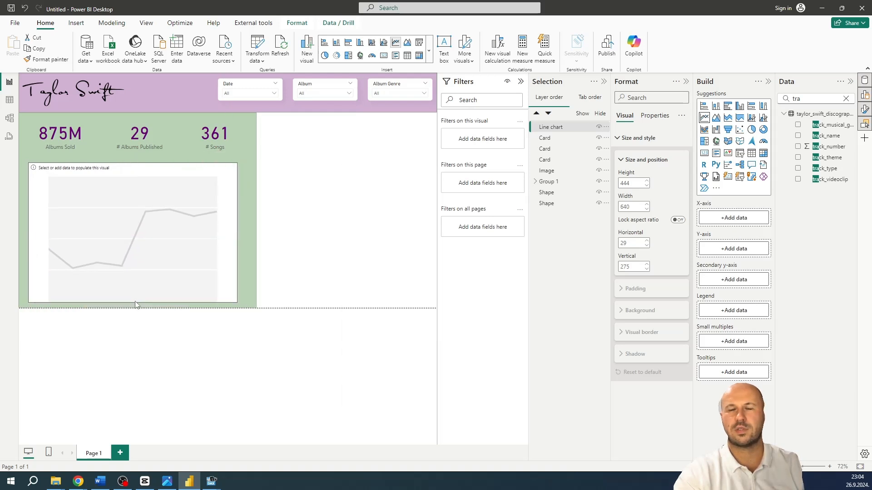
Add release_date to the line chart's X-axis and remove the Day and Quarter levels from its hierarchy
left_click(845, 99)
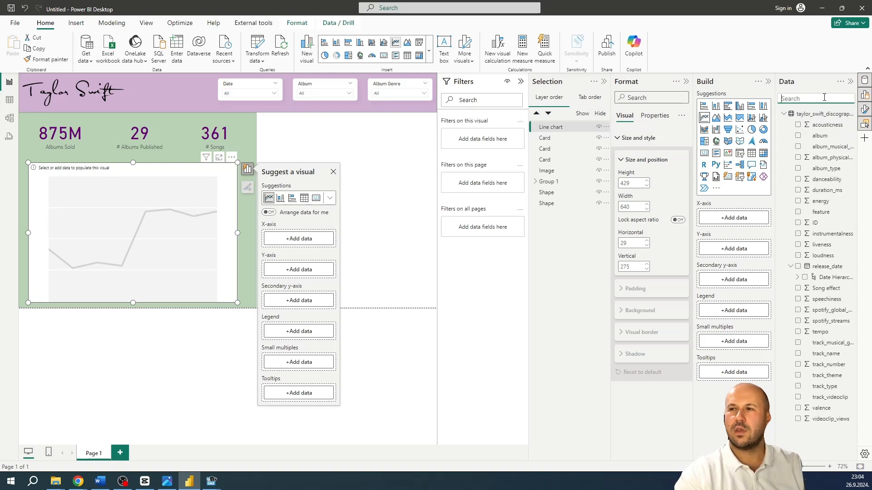
left_click(824, 97)
type("rele")
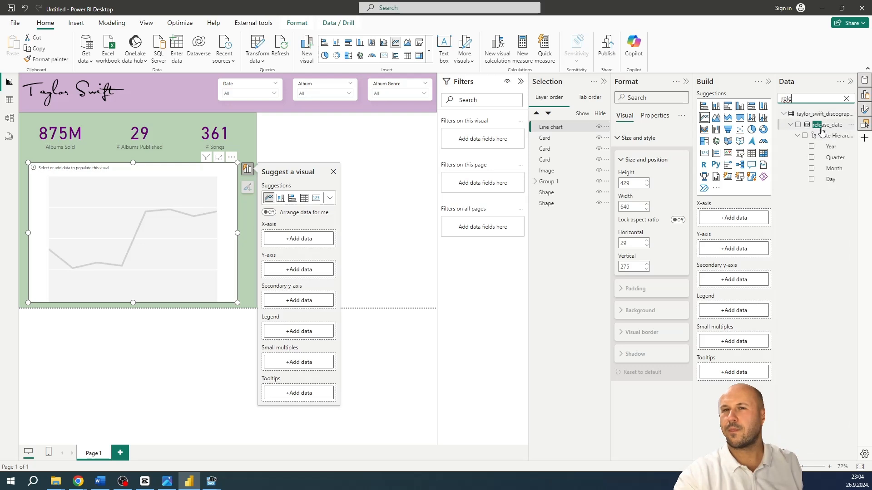
left_click_drag(820, 126, 130, 227)
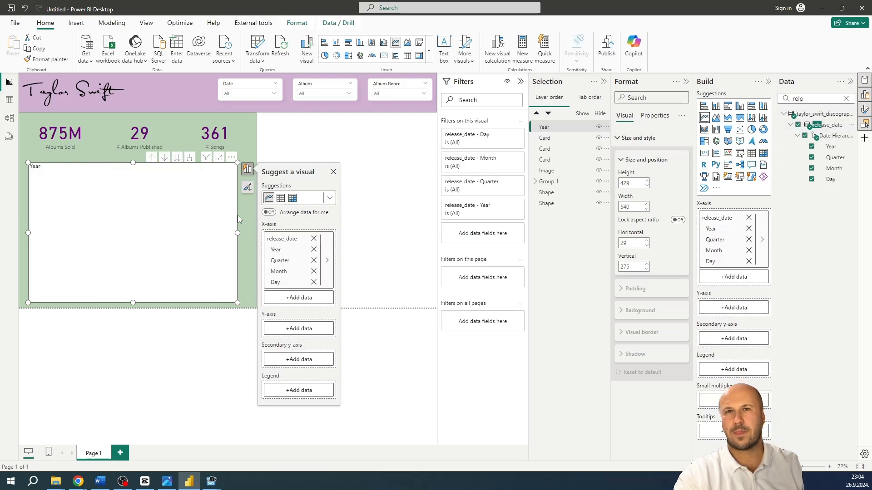
left_click(313, 282)
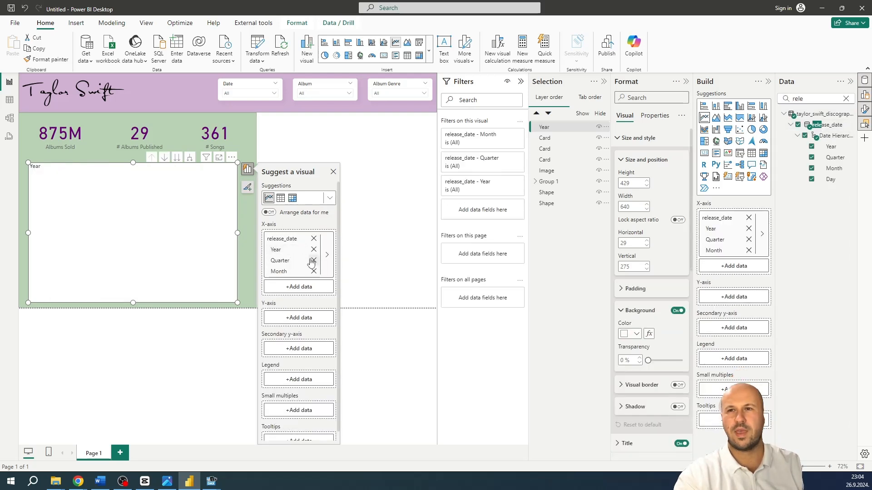
left_click(313, 261)
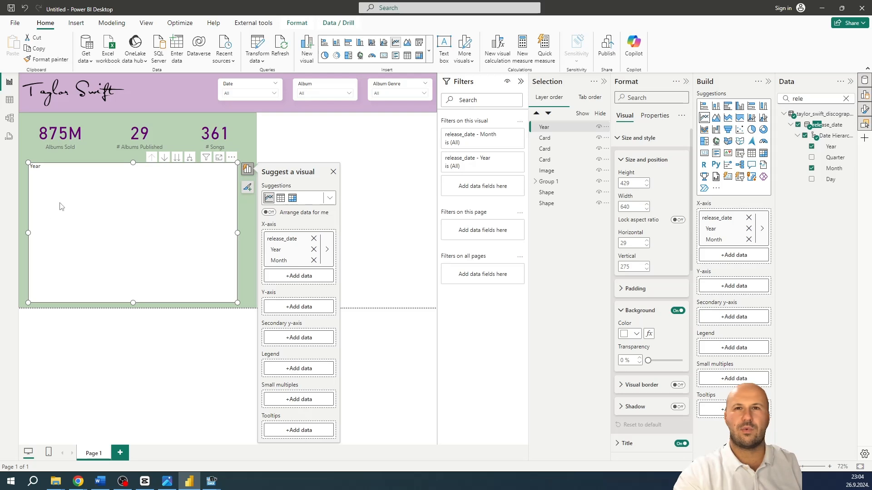
Find the spotify_streams field and add it to the line chart's Y-axis
left_click(847, 99)
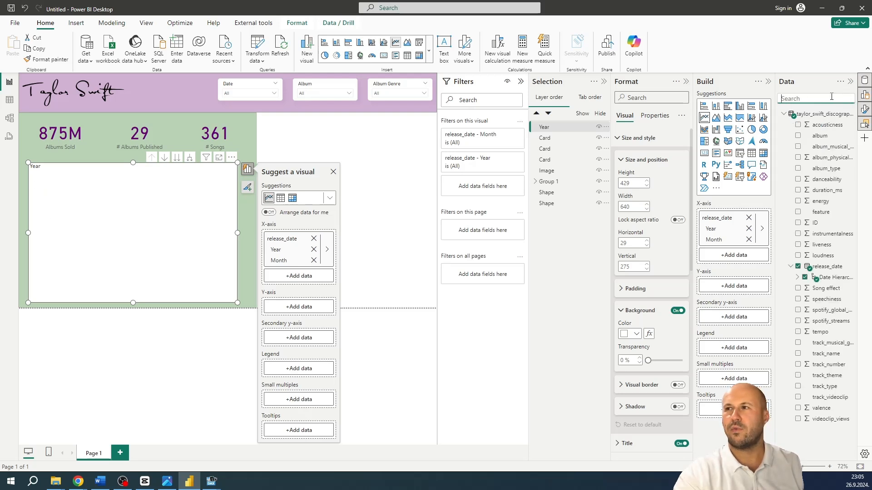
type("spoti")
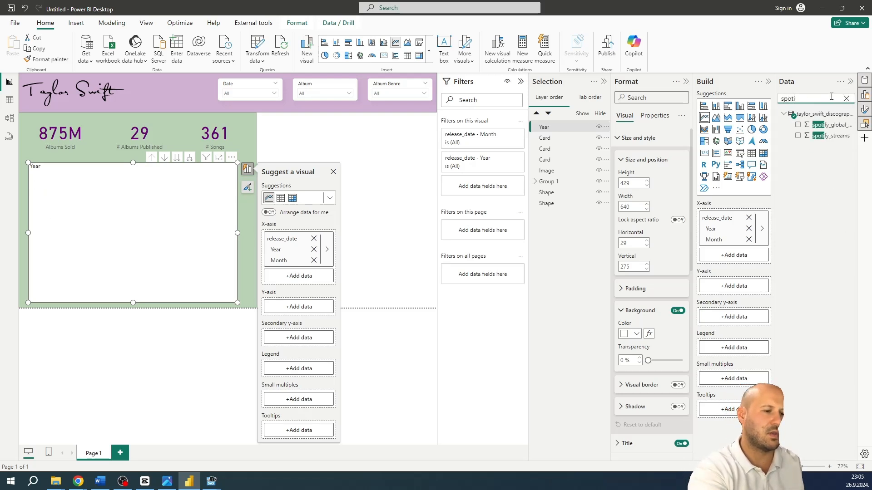
type("fy")
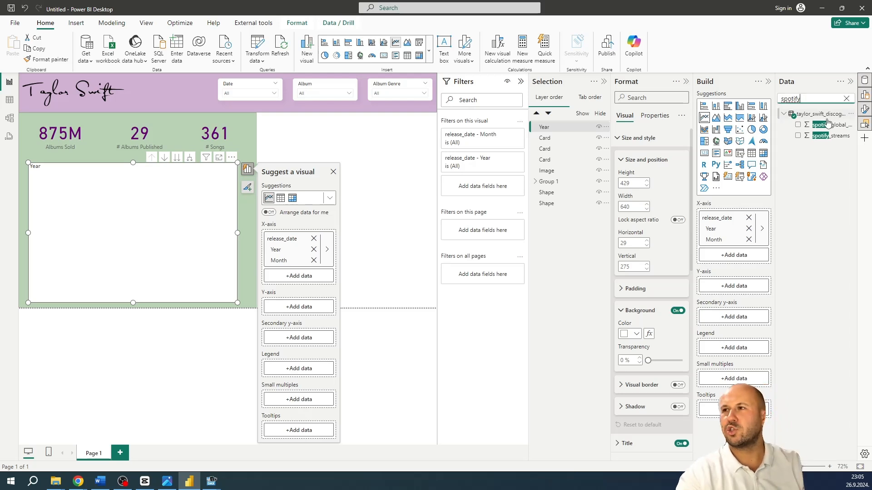
left_click_drag(829, 135, 297, 308)
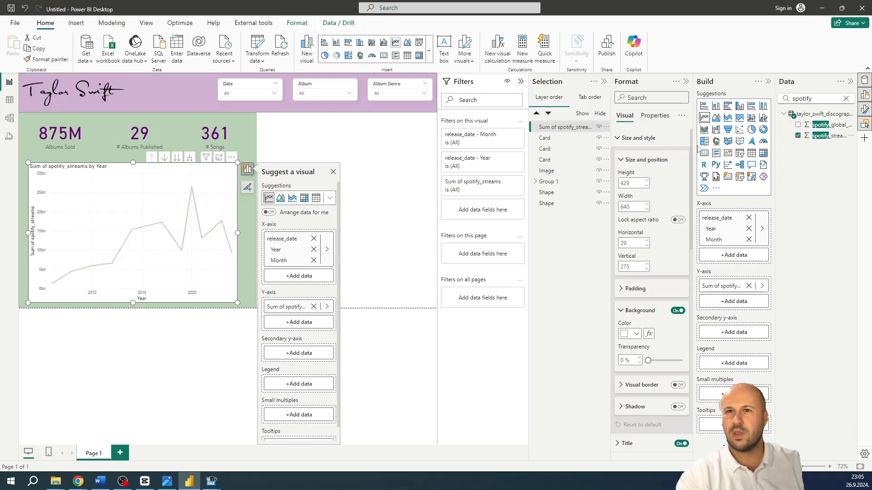
Find the videoclip_views field and add it as a second measure on the line chart's Y-axis
left_click(847, 99)
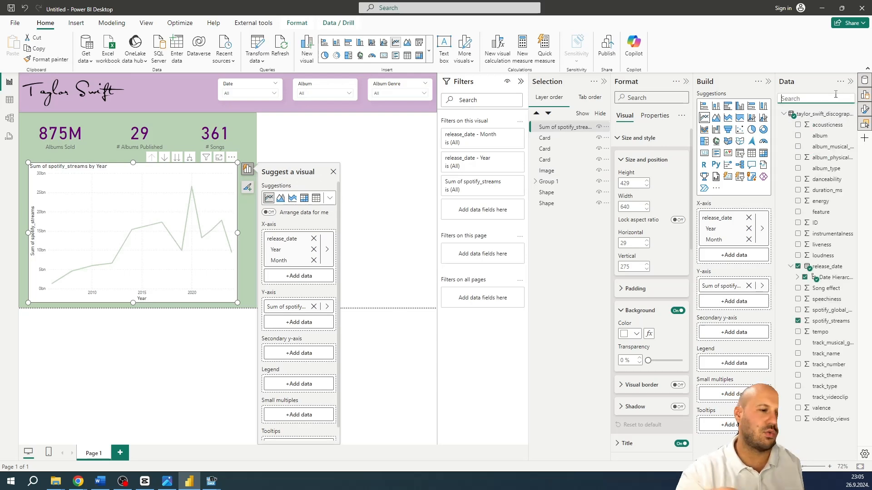
type("video")
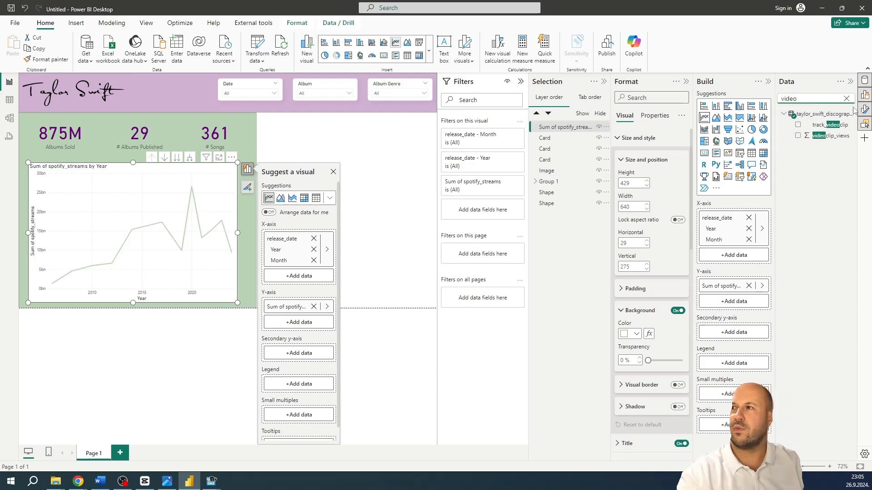
left_click_drag(831, 136, 306, 325)
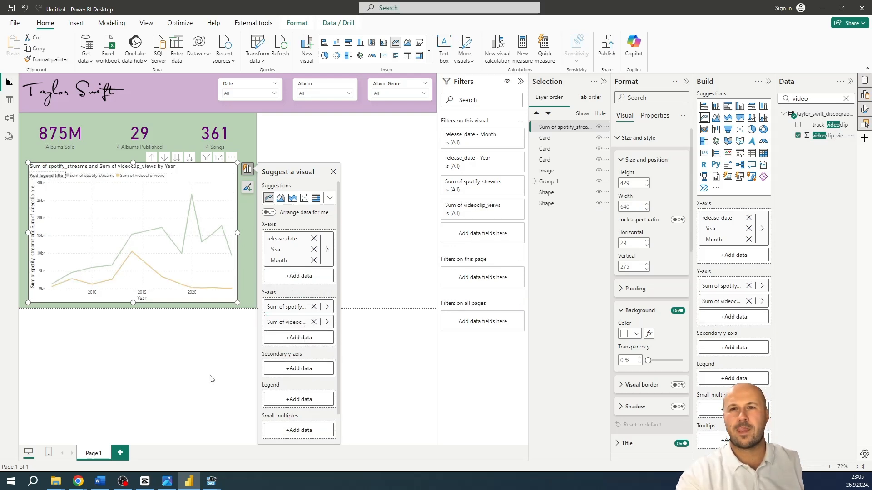
Widen the line chart to about 679 and turn on its markers
left_click_drag(238, 231, 248, 236)
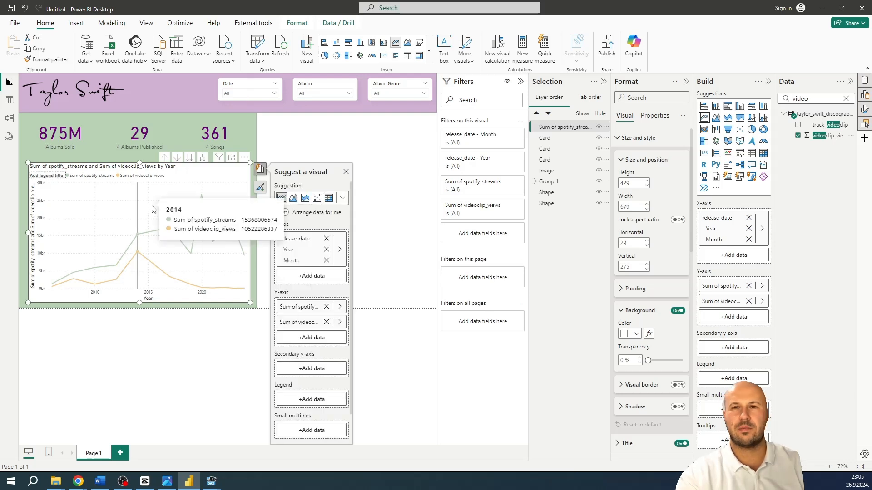
left_click(346, 171)
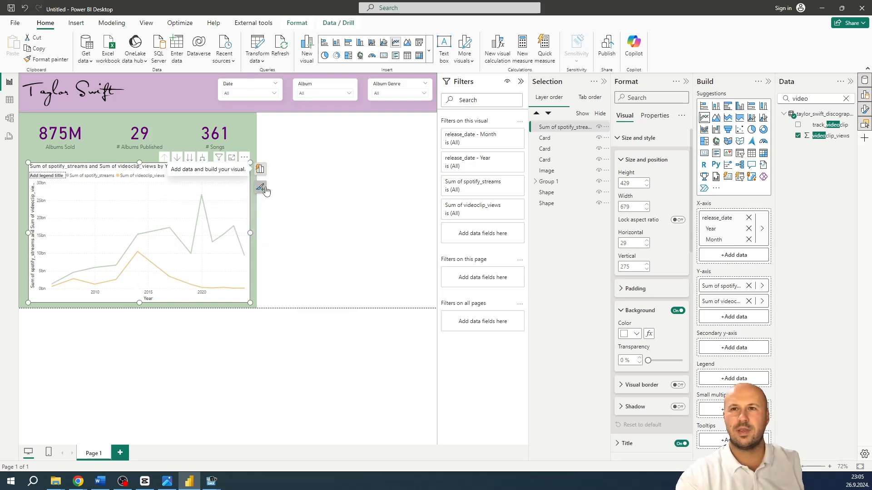
left_click(261, 188)
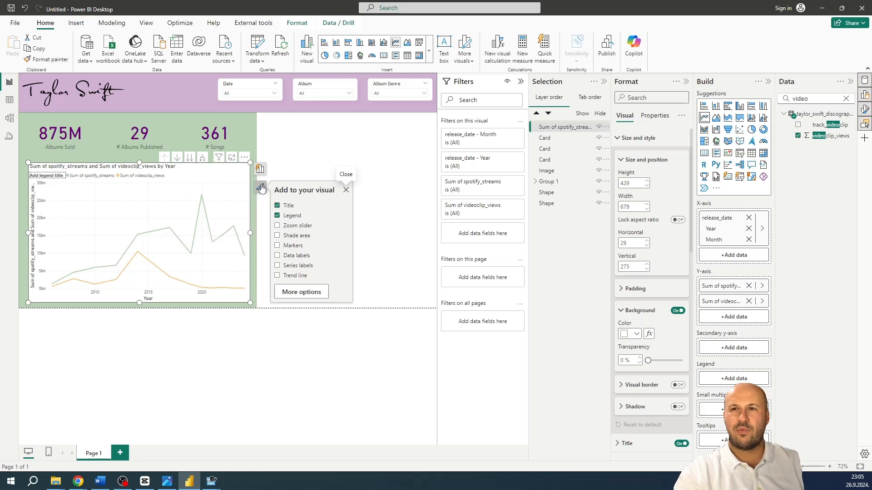
left_click(293, 246)
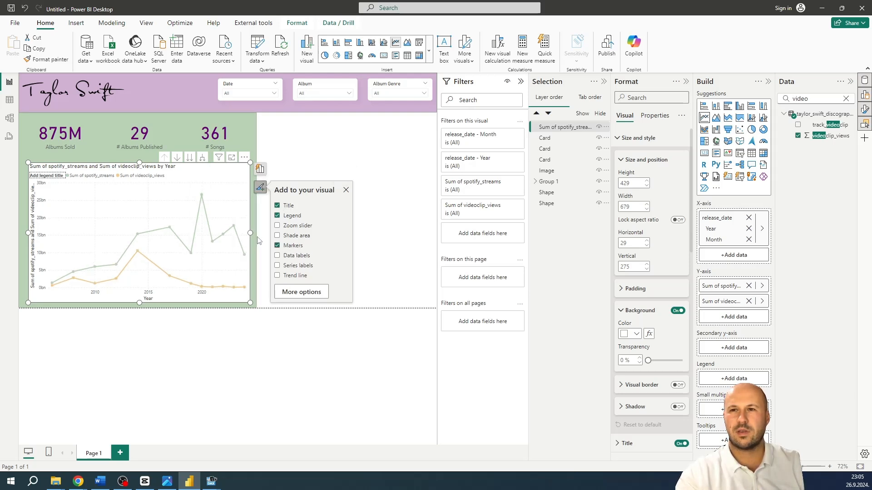
Turn on the line chart's data labels and rename its Y-axis measures to Spotify Streams and Video View
left_click(288, 256)
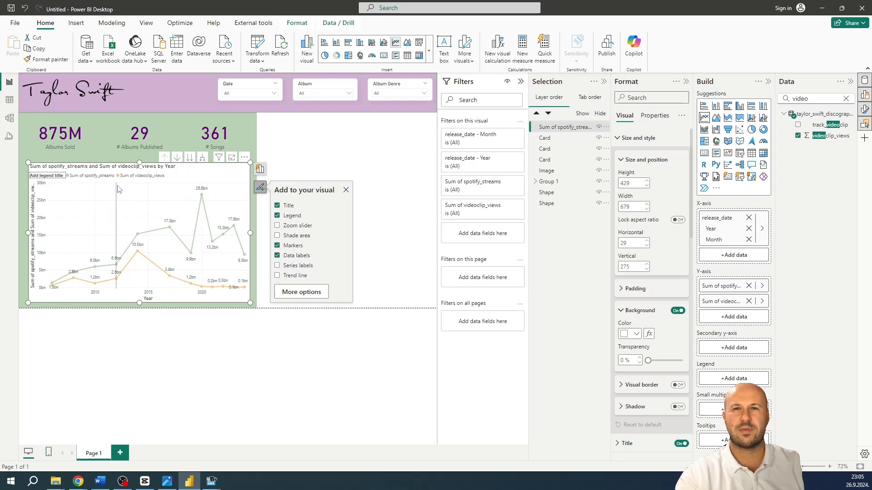
left_click(261, 169)
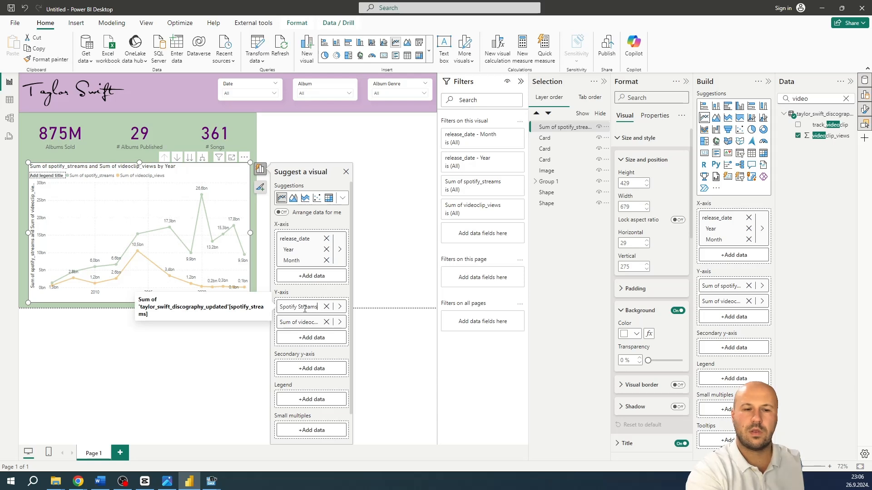
key("Return")
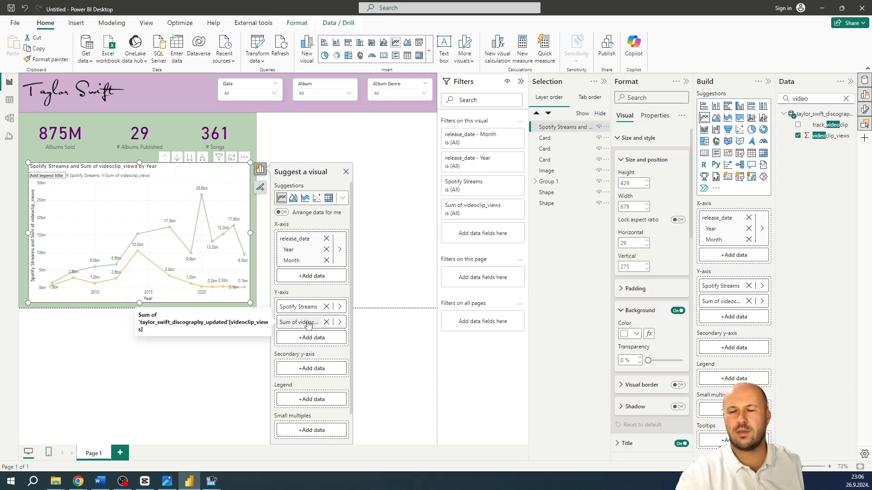
double_click(307, 321)
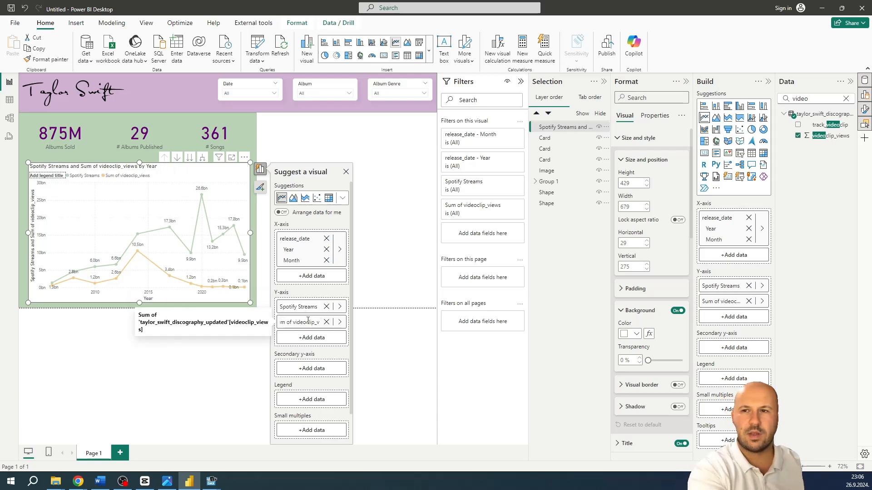
key("BackSpace")
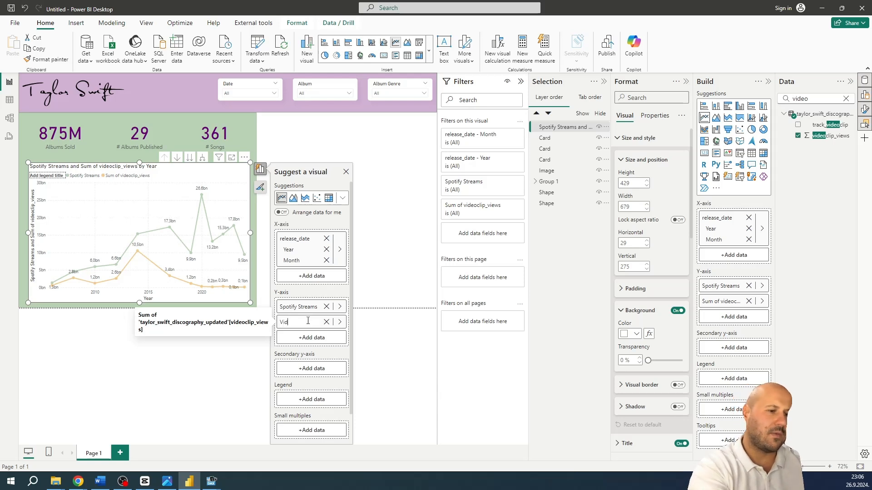
type("Video View")
key("Return")
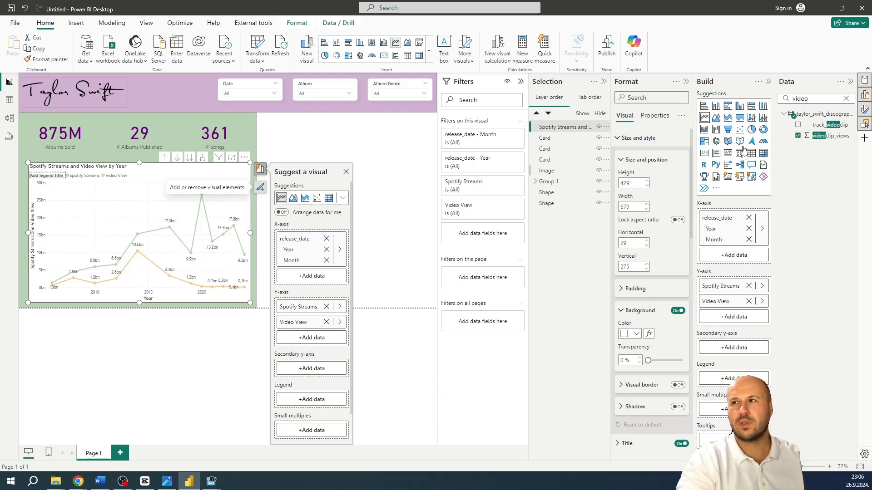
Turn off the Y-axis title of the line chart
left_click(636, 138)
left_click(621, 194)
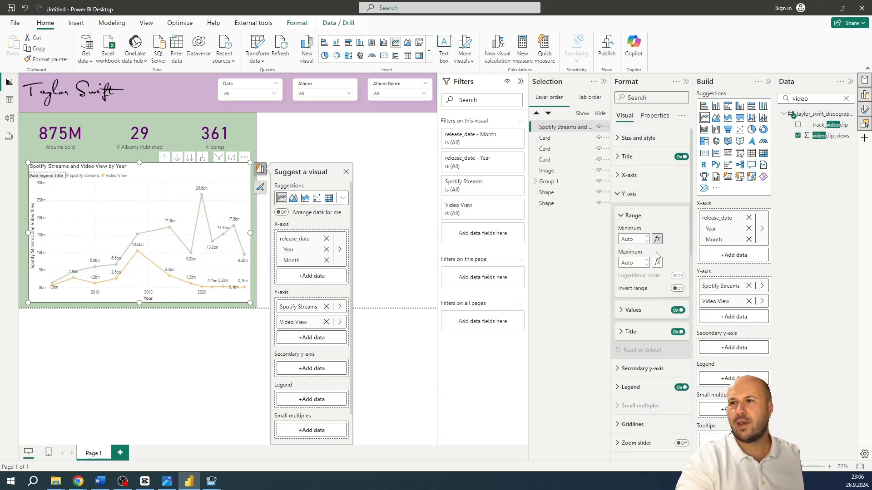
left_click(677, 332)
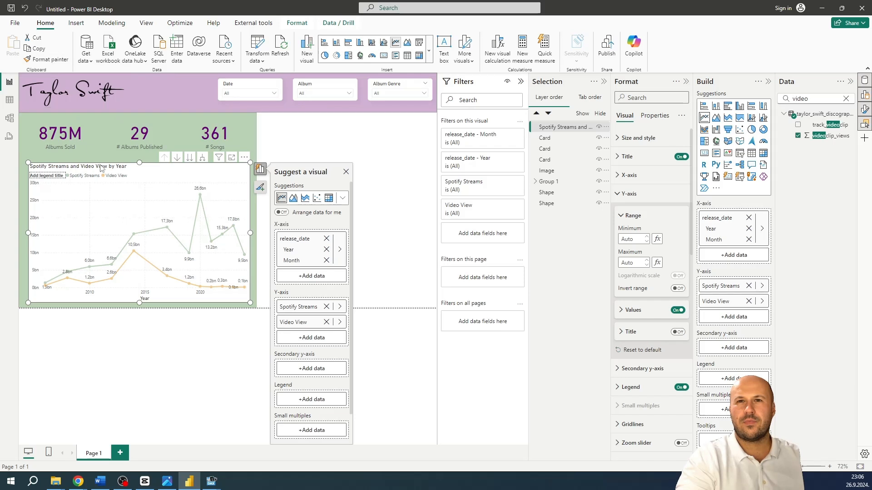
left_click(628, 196)
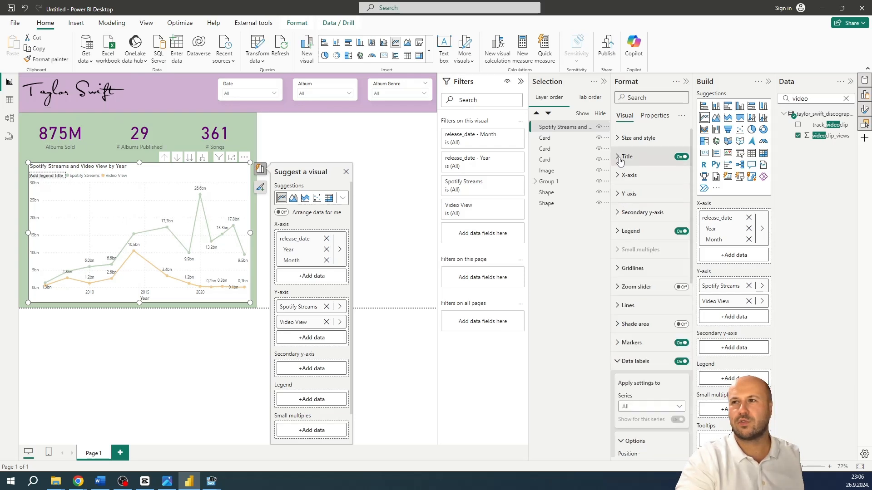
Change the line chart's title to "Spotify Streams and Video Views by Date"
left_click(622, 157)
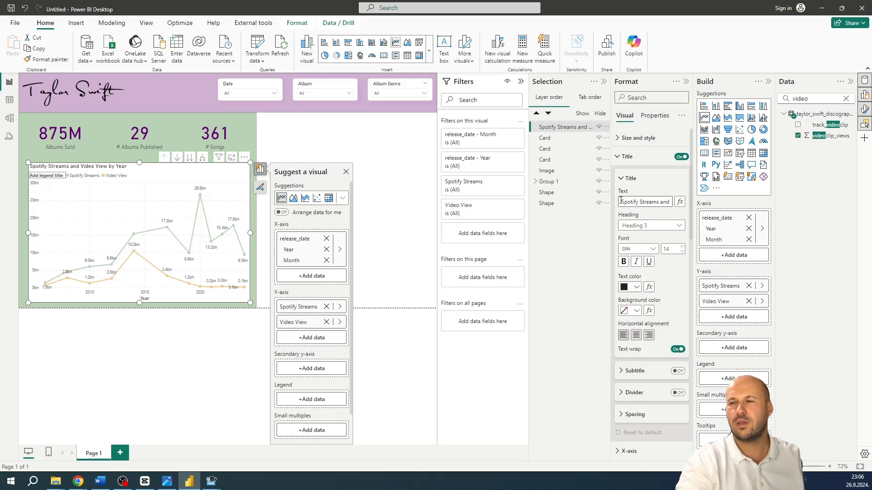
left_click_drag(620, 201, 672, 202)
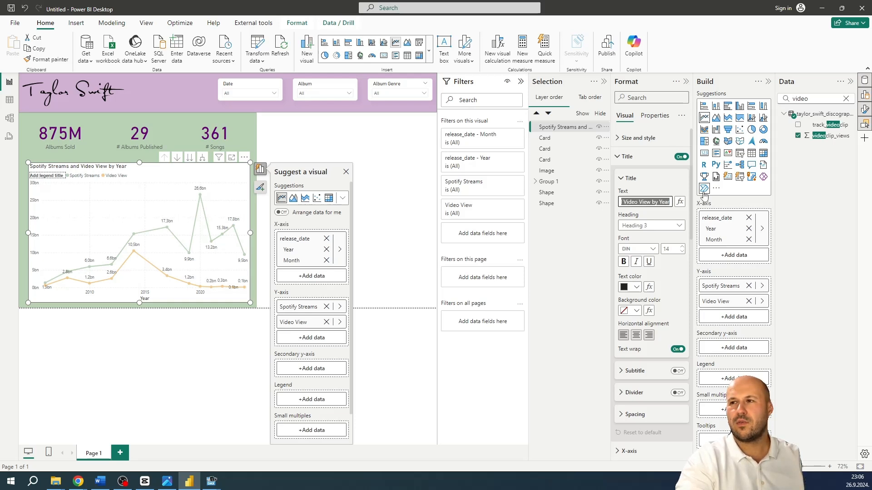
left_click(652, 201)
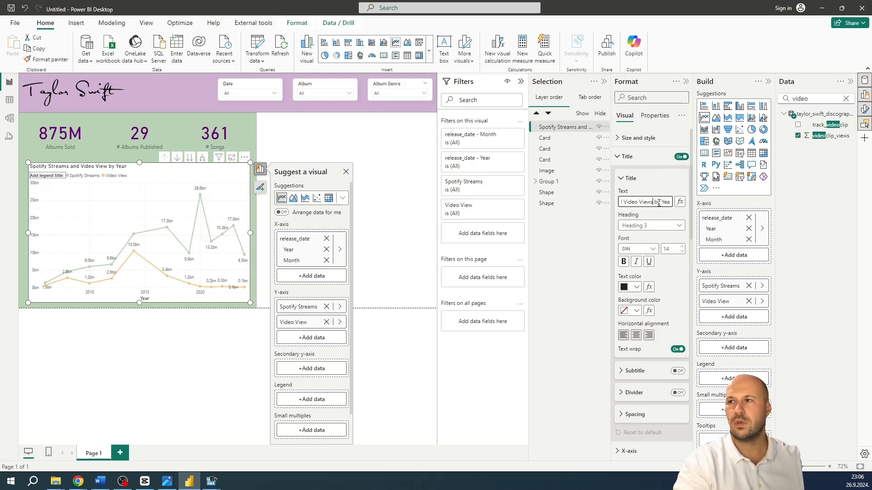
type("s")
left_click_drag(660, 202, 695, 196)
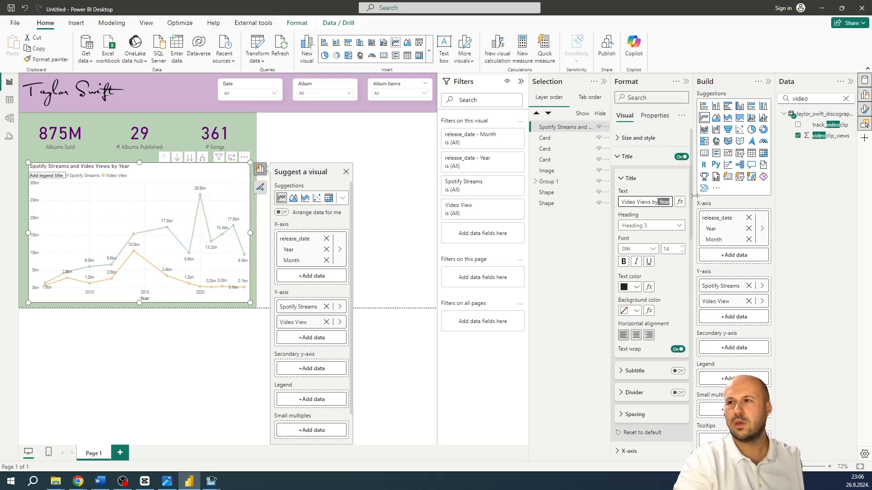
type("Date")
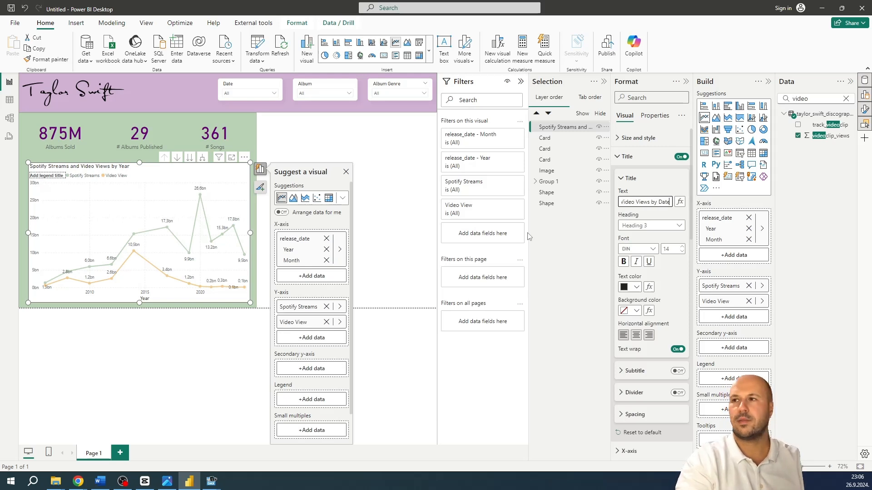
left_click(393, 178)
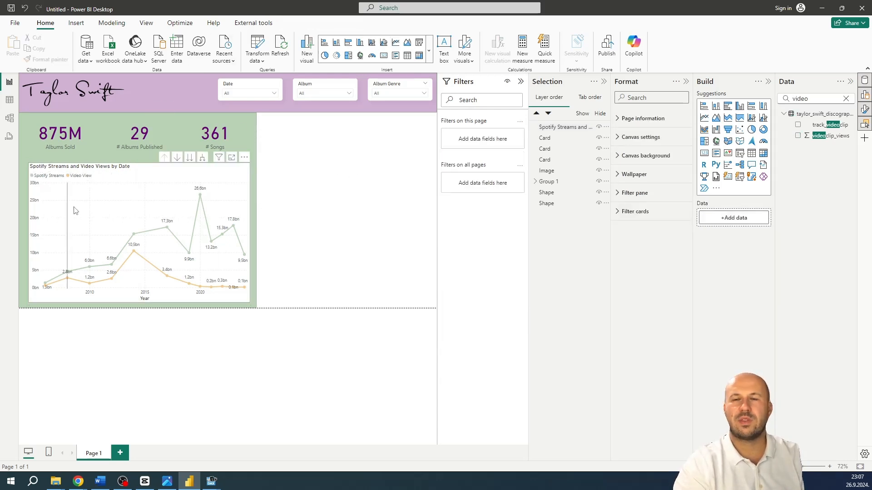
Create a card from the videoclip_views field beside the chart and shrink it to about 322 wide by 216 high
mouse_move(90, 220)
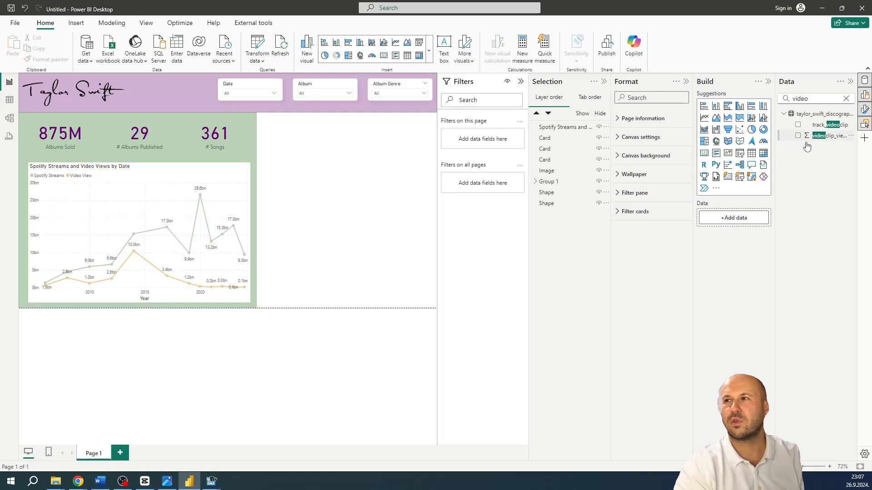
left_click_drag(814, 138, 366, 200)
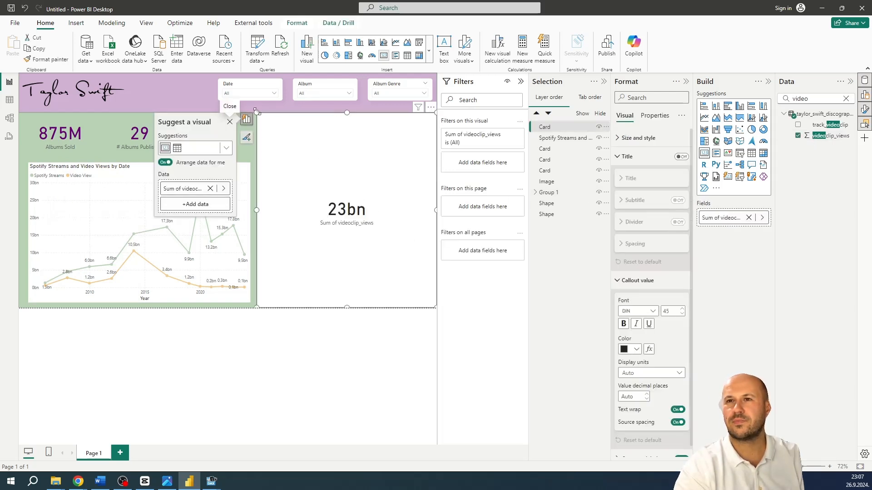
left_click_drag(256, 111, 329, 234)
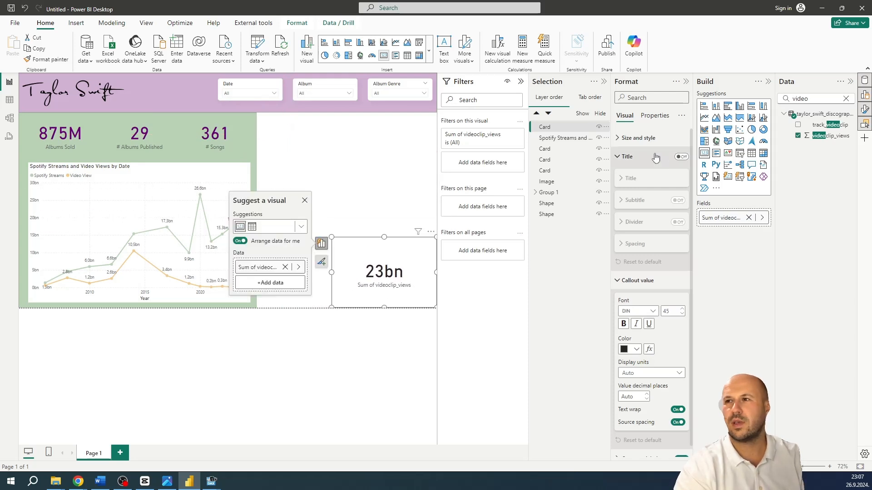
Color the new card's callout value in the light orange theme color of the Video View line
left_click(627, 156)
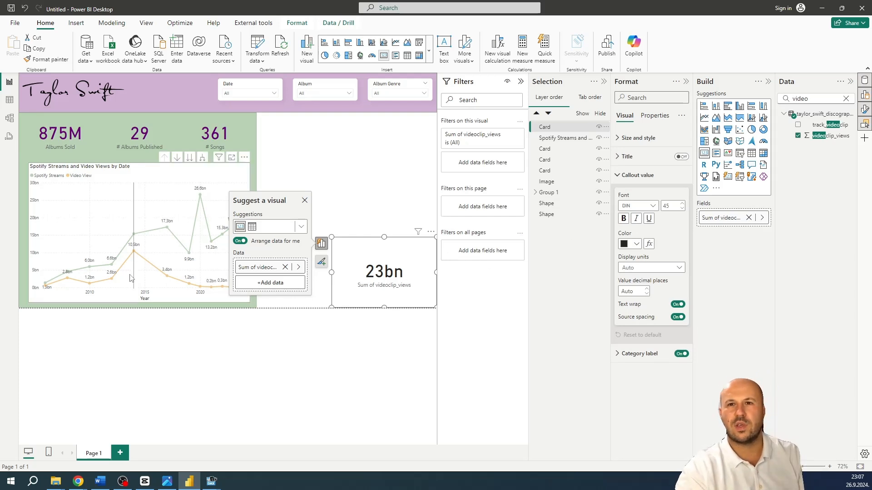
left_click(637, 244)
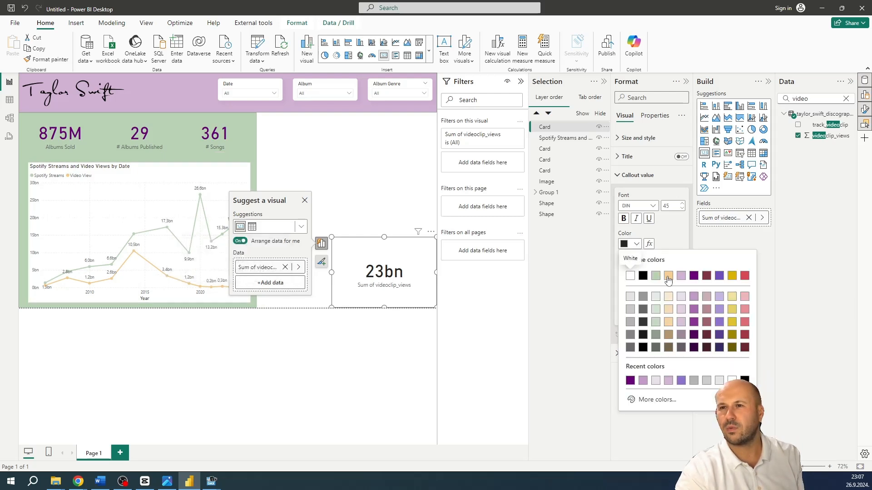
left_click(668, 277)
left_click(628, 175)
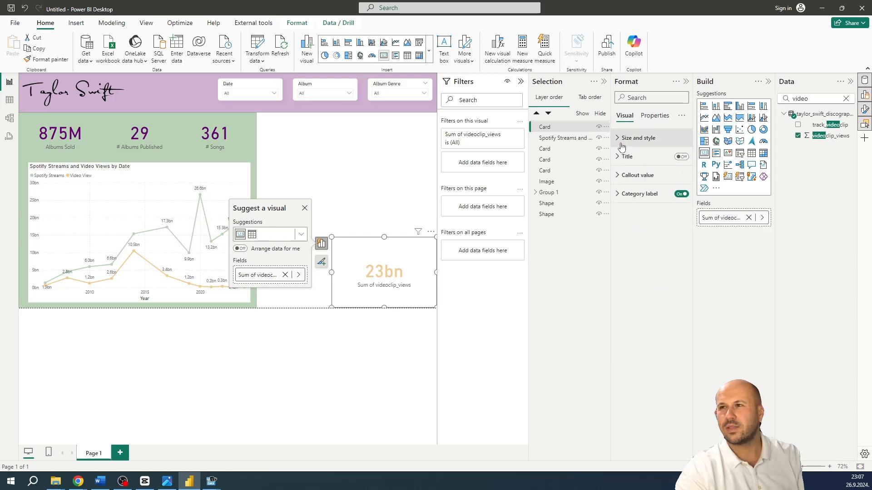
Make the video views card's background fully transparent and move the card onto the line chart at about horizontal 58, vertical 322
left_click(621, 142)
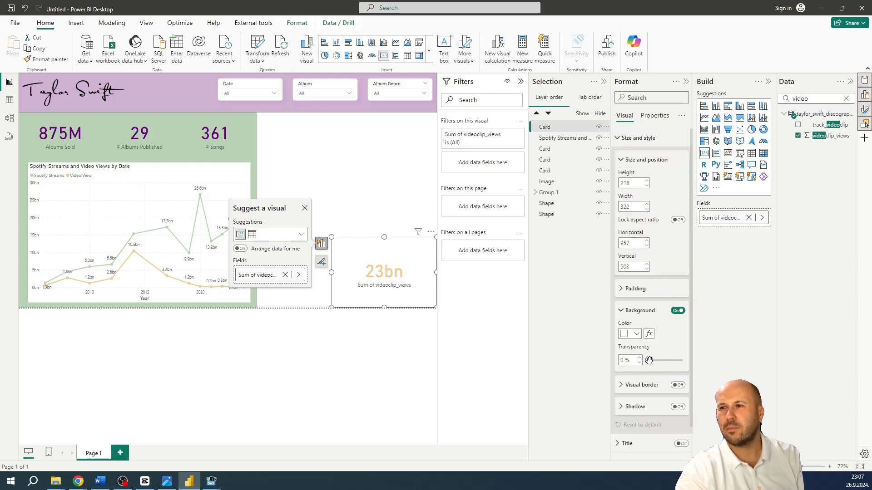
left_click_drag(649, 360, 719, 359)
left_click_drag(366, 274, 73, 216)
left_click(641, 312)
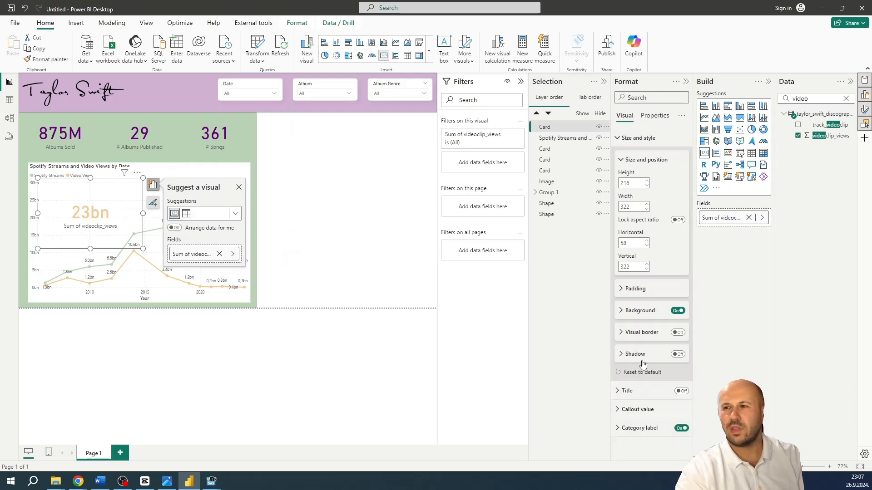
Set the callout value's font size on the video views card to 18
left_click(651, 409)
scroll(677, 422, "down", 2)
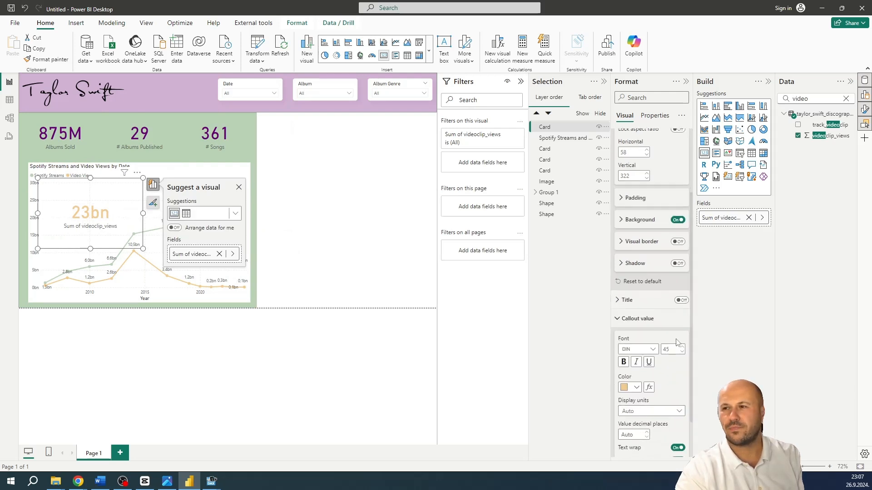
left_click_drag(673, 350, 659, 350)
type("1")
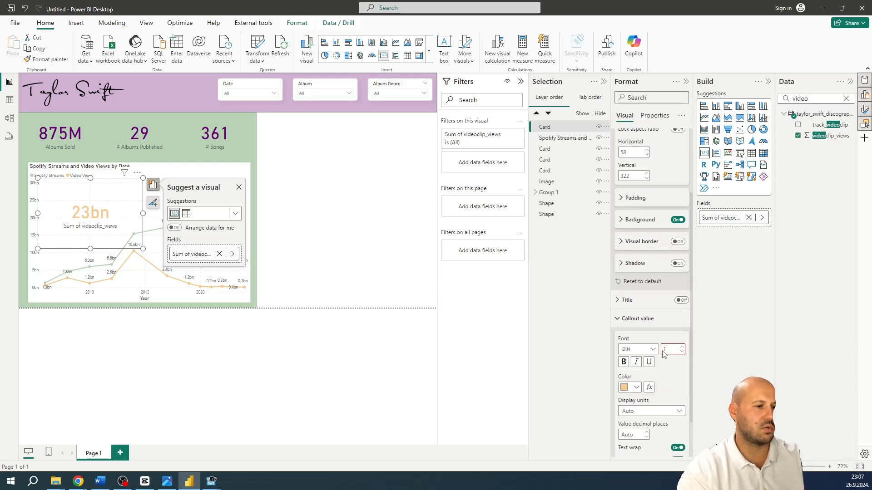
type("8")
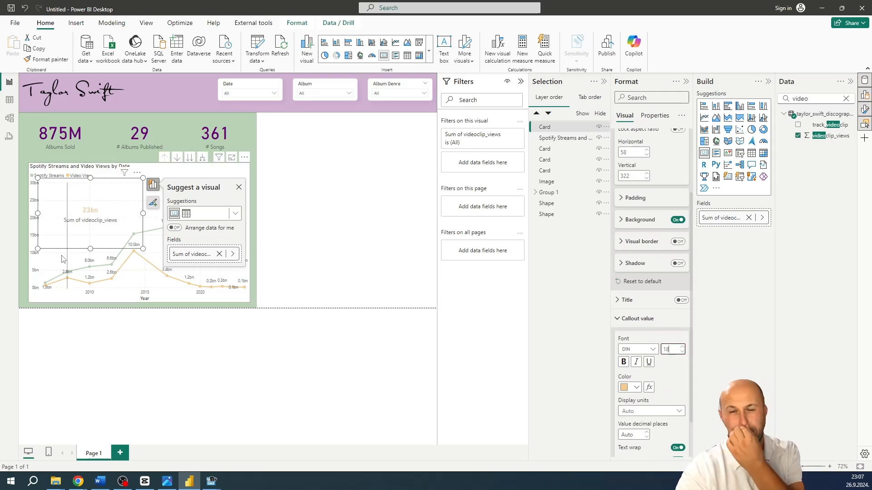
Rename the card's field to Video Views and shrink the card to fit closely around its text, at about horizontal 73, vertical 350
double_click(195, 255)
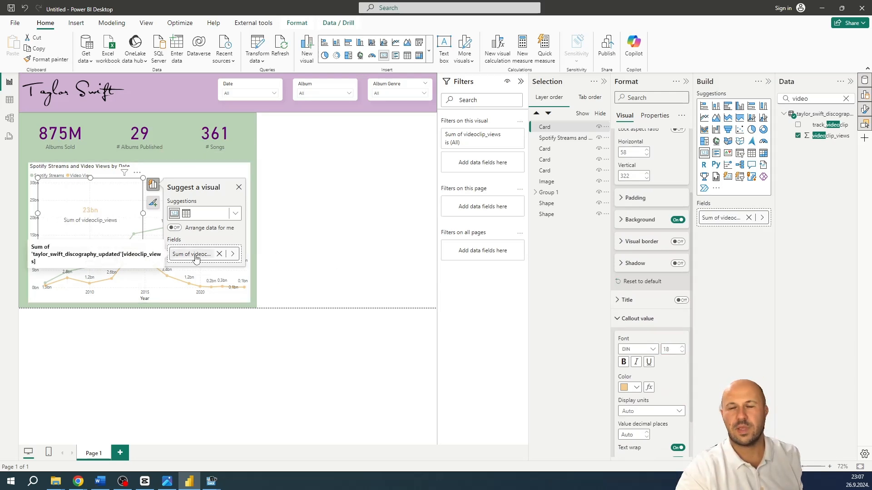
key("BackSpace")
key("BackSpace")
key("BackSpace")
key("BackSpace")
key("BackSpace")
key("BackSpace")
key("BackSpace")
key("BackSpace")
key("BackSpace")
key("BackSpace")
key("BackSpace")
key("BackSpace")
key("BackSpace")
key("BackSpace")
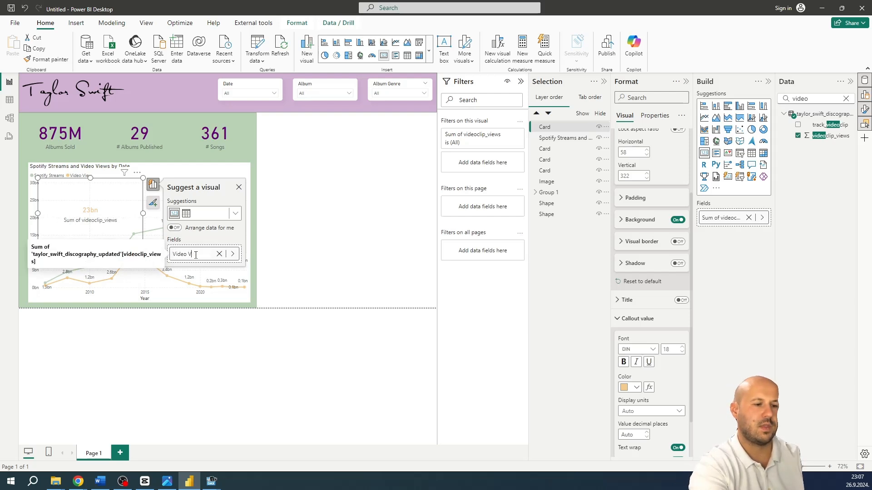
key("Return")
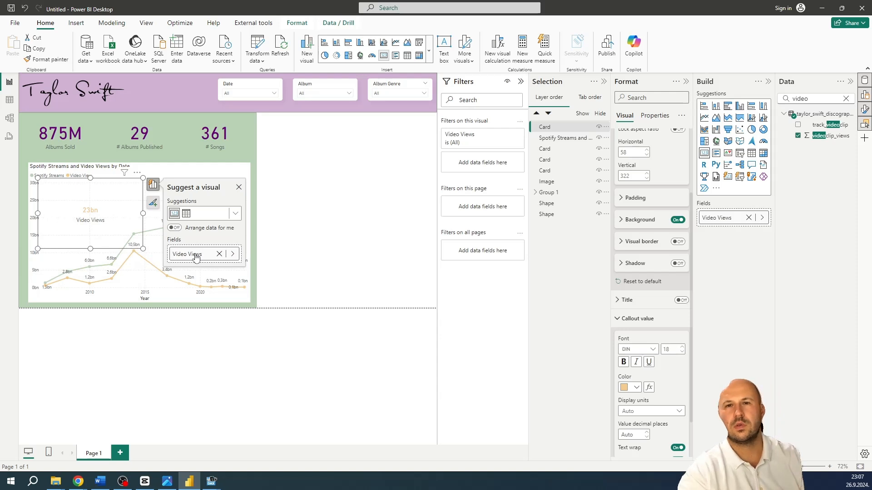
left_click_drag(143, 249, 72, 206)
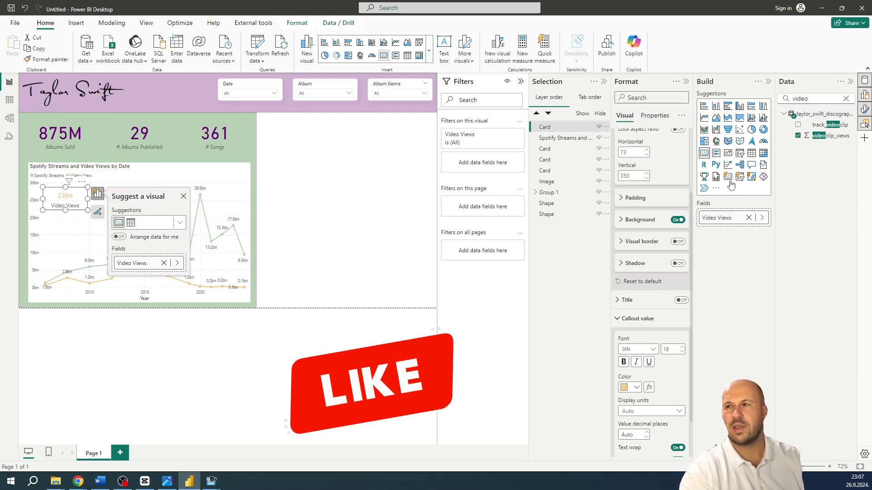
Find the spotify_streams field by searching for "spot" and create a card from it in the empty area beside the chart
left_click(846, 100)
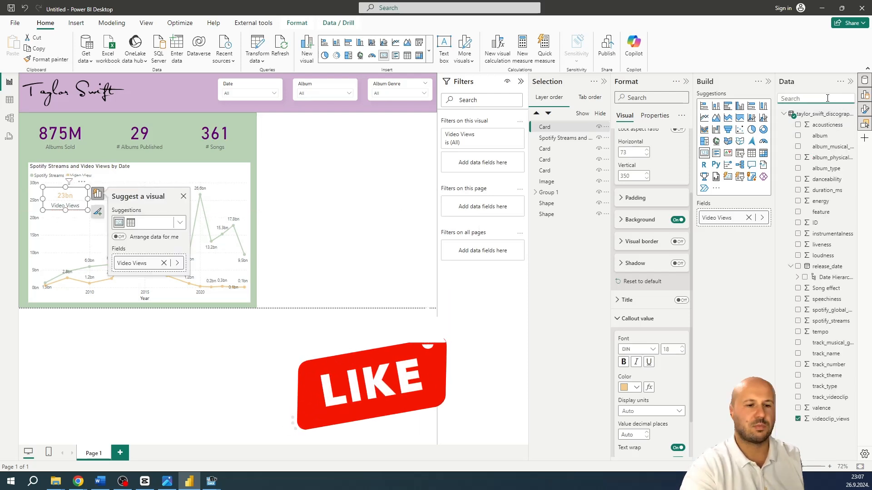
type("spot")
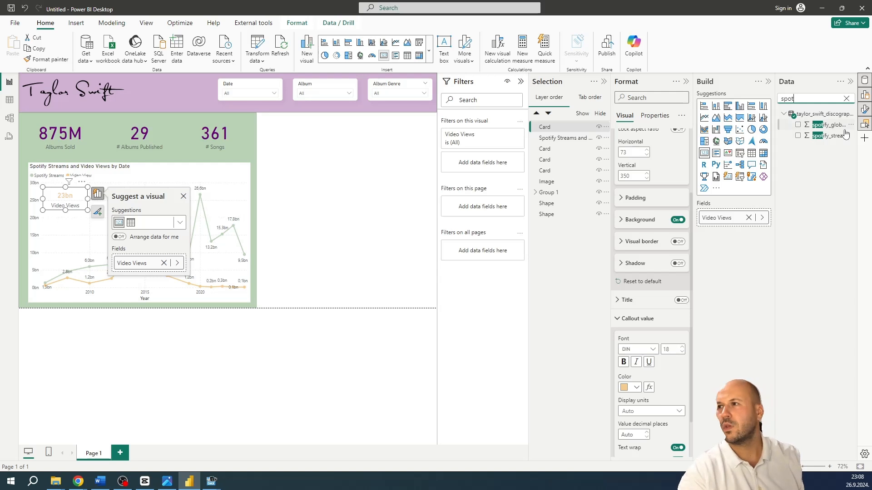
left_click_drag(831, 135, 374, 214)
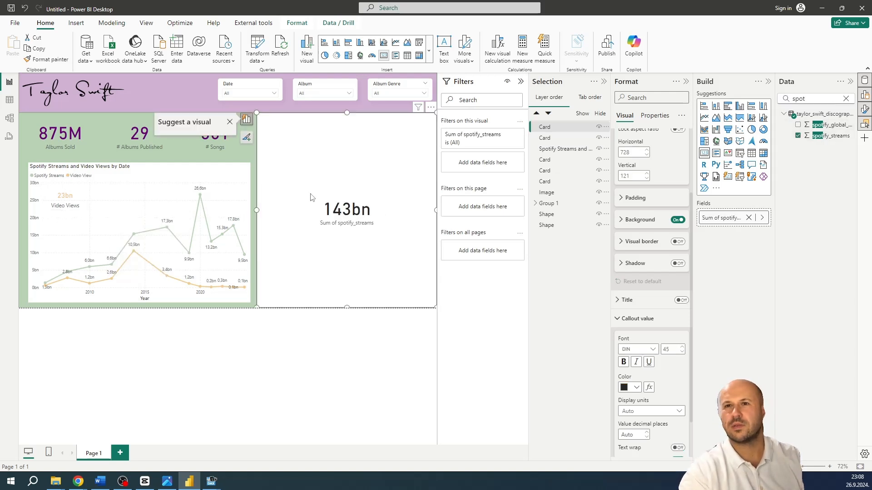
Copy the Video Views card's formatting onto the spotify_streams card and change its callout value color to the light green theme color
left_click(73, 207)
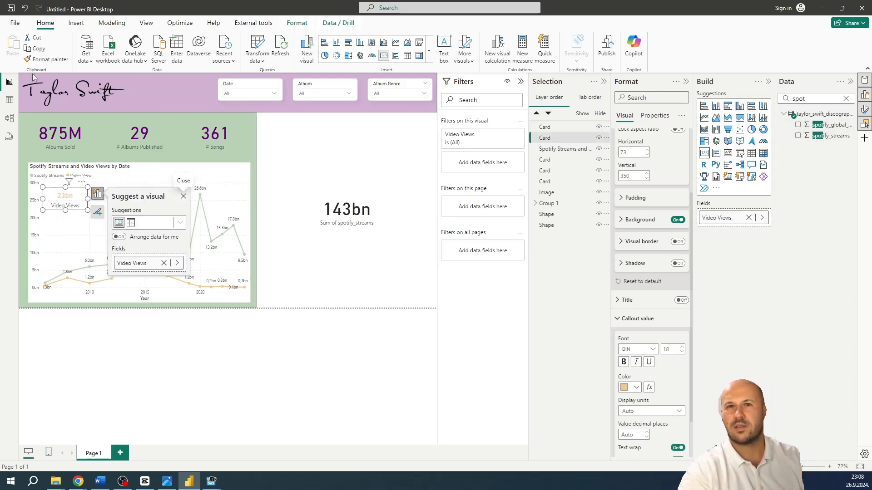
left_click(46, 59)
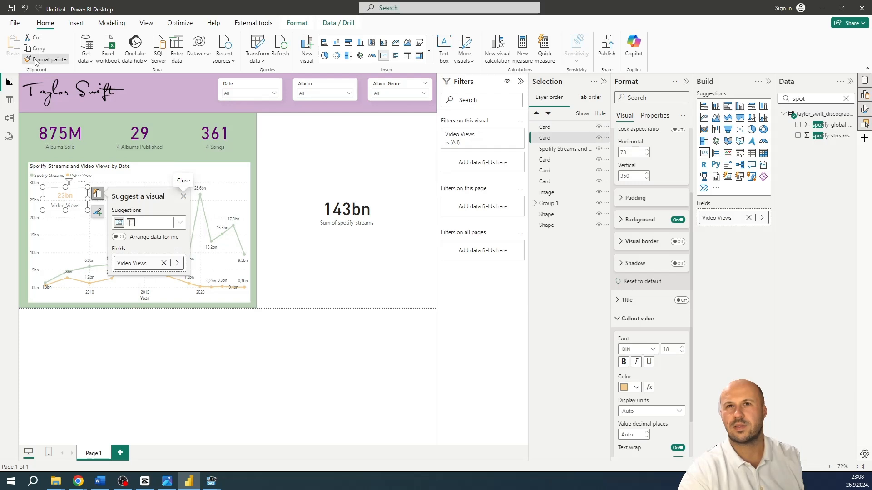
left_click(358, 224)
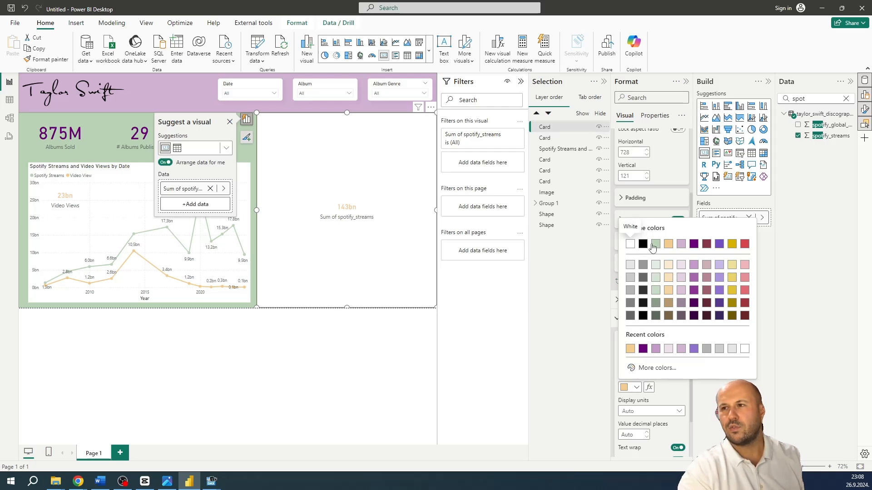
left_click(652, 247)
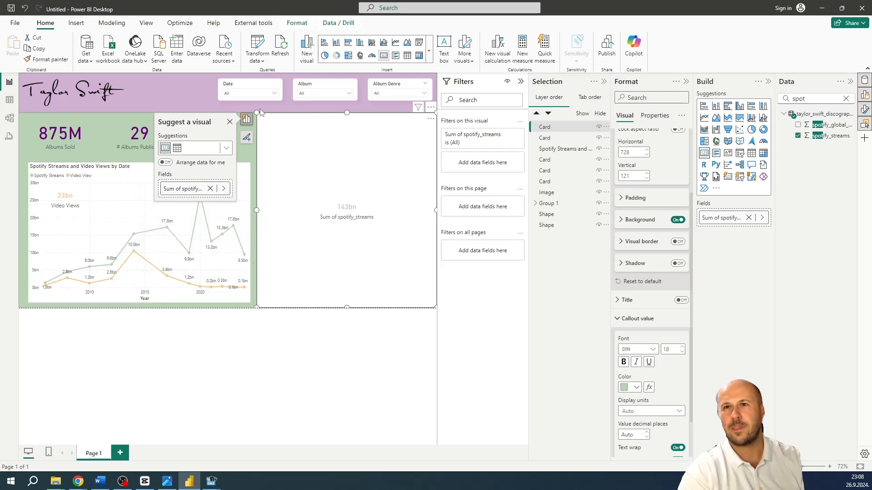
Shrink the spotify_streams card and place it on the line chart beside the Video Views card, at about horizontal 191, vertical 339
left_click_drag(257, 113, 358, 234)
left_click_drag(388, 275, 103, 203)
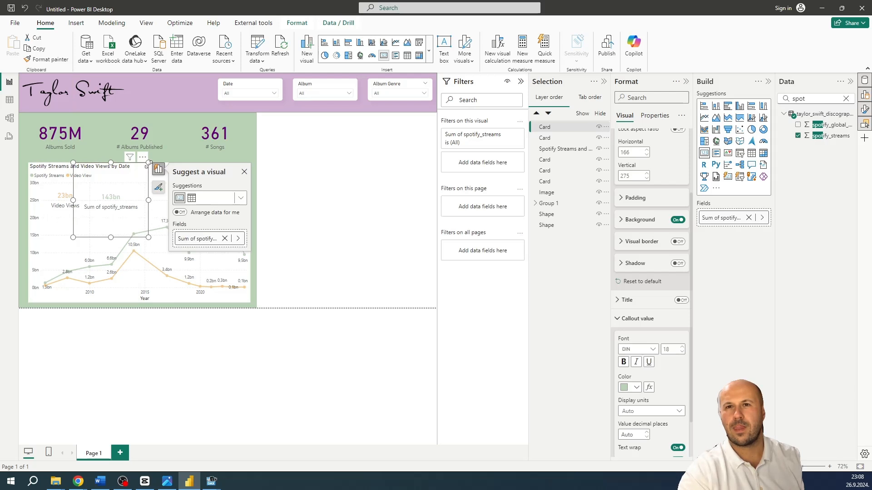
left_click_drag(151, 168, 99, 199)
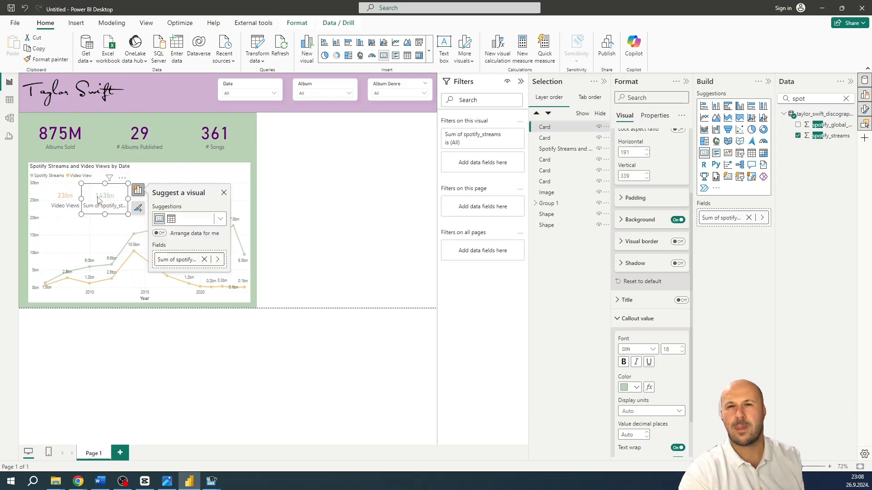
Rename the new card's field to Spotify Streams and close the visual suggestions
double_click(170, 257)
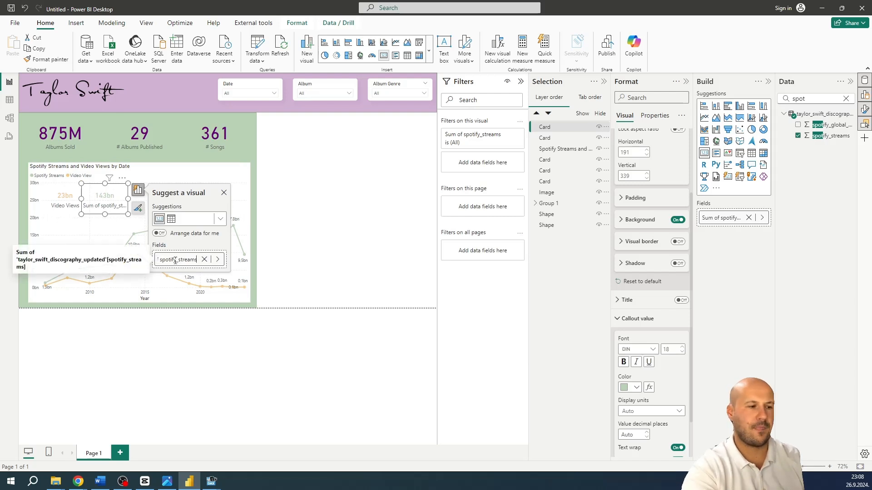
key("ctrl+a")
type("s")
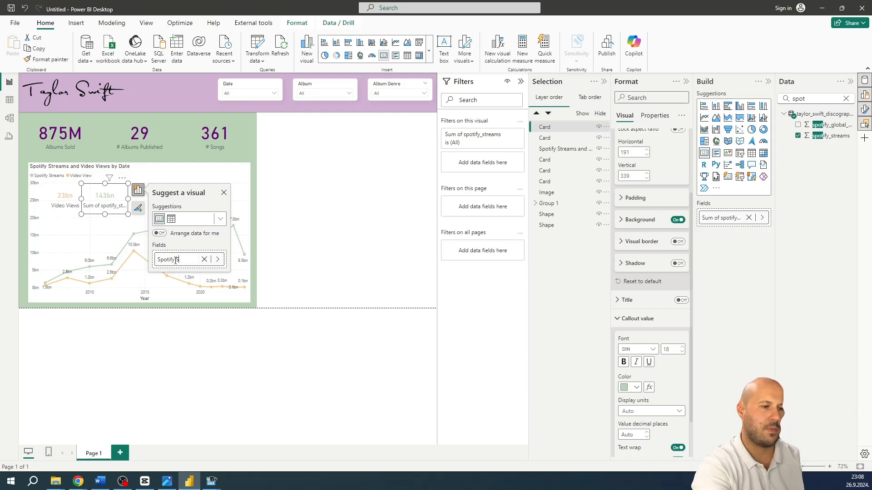
type("potify Streams")
key("Return")
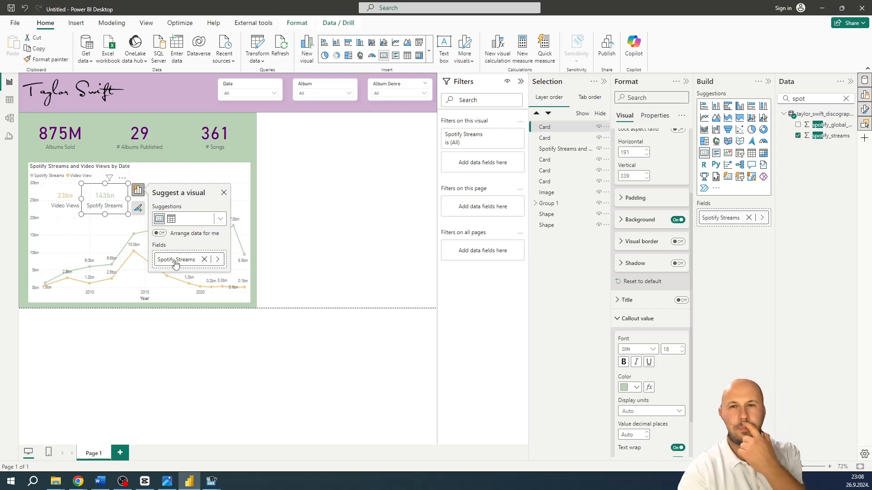
left_click(223, 195)
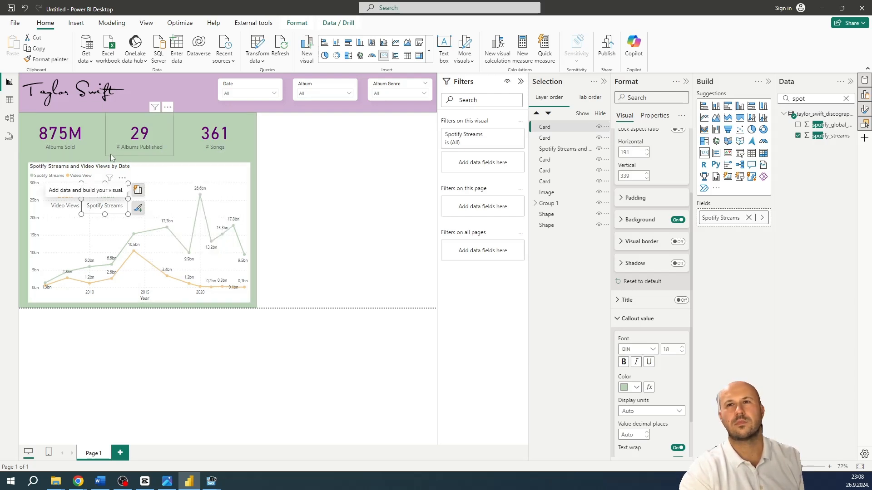
Extend the line chart's upper edge toward the KPI cards, to about vertical 255
left_click(139, 165)
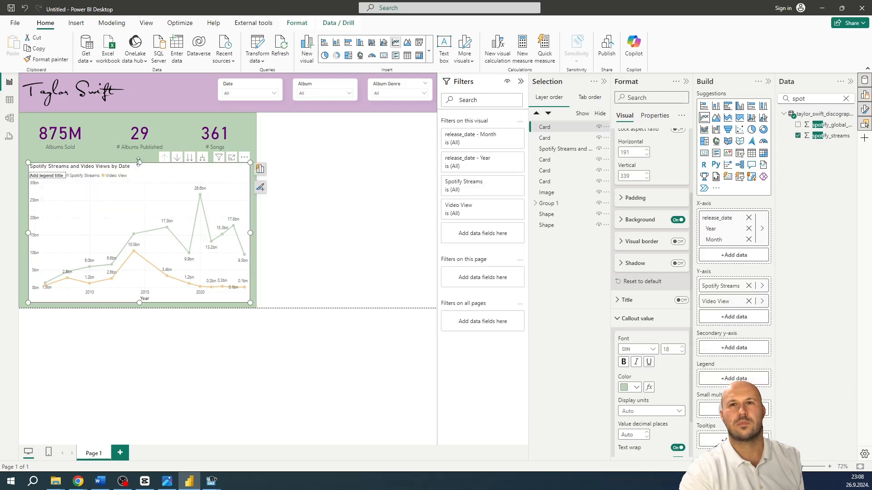
left_click_drag(139, 165, 138, 161)
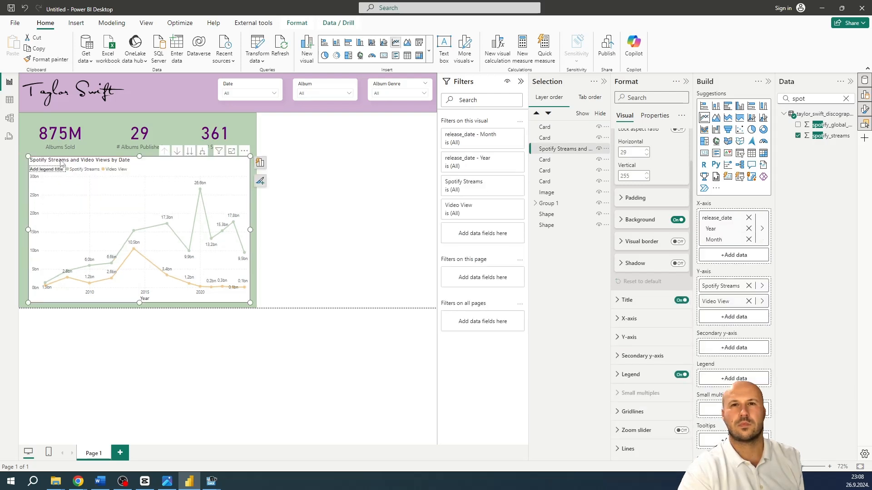
mouse_move(228, 214)
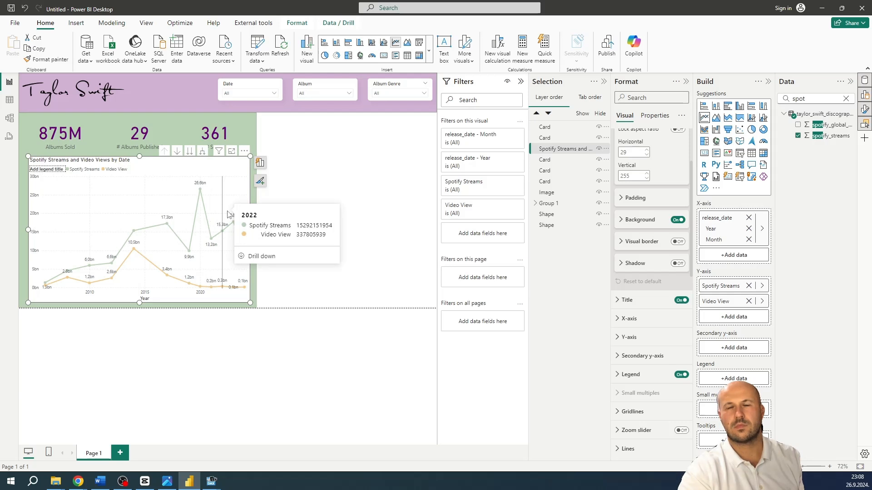
left_click(310, 173)
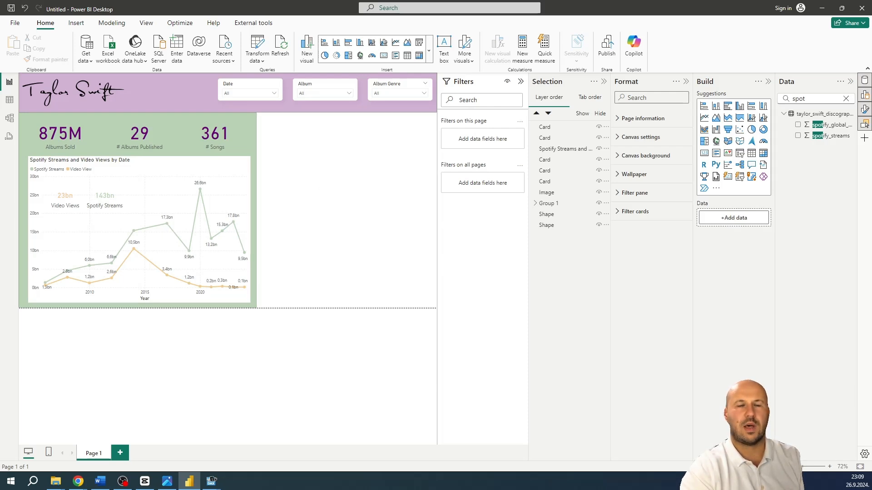
Find the album fields by searching for "album", build a bar chart of album_physical_sales by album, and narrow it to about 471 wide
left_click(845, 100)
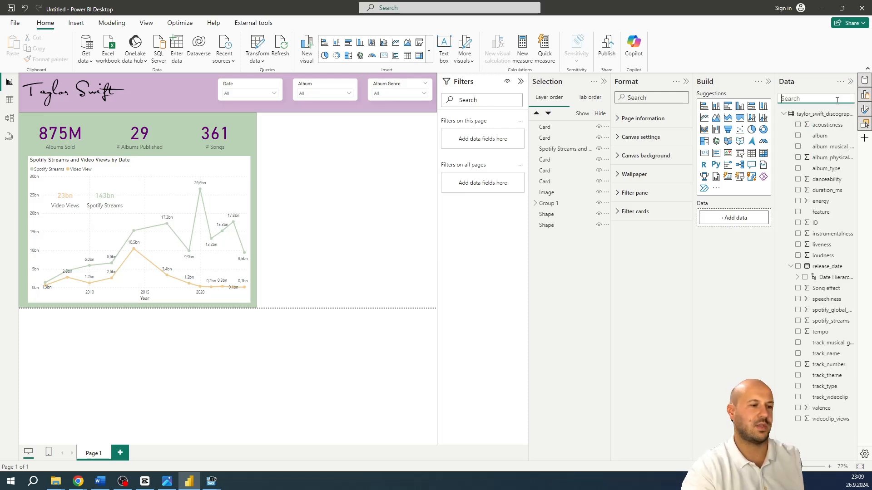
type("album")
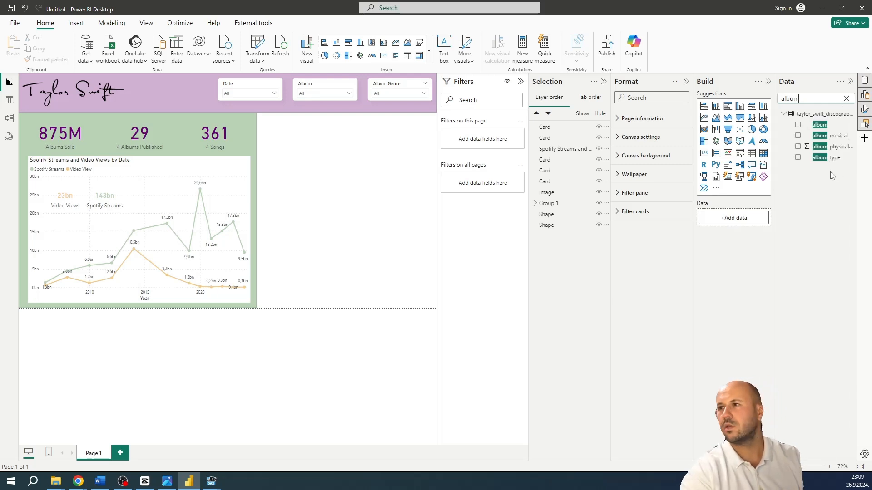
left_click_drag(830, 146, 399, 178)
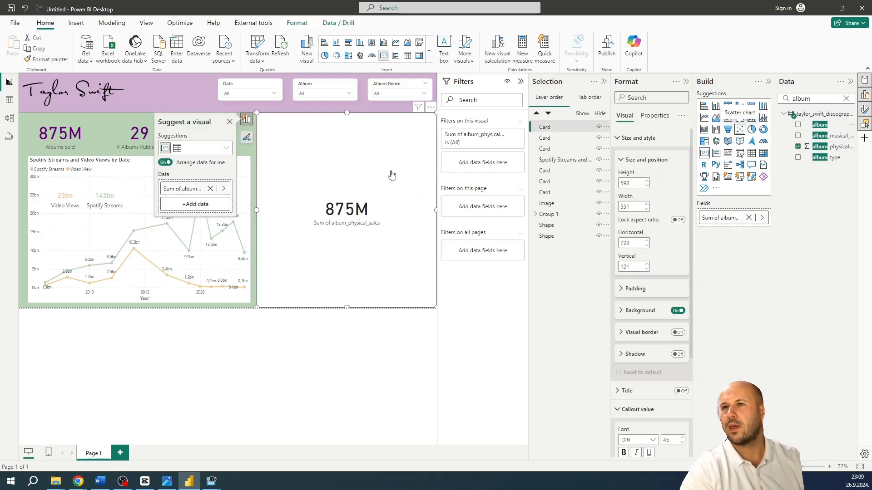
left_click_drag(404, 168, 404, 168)
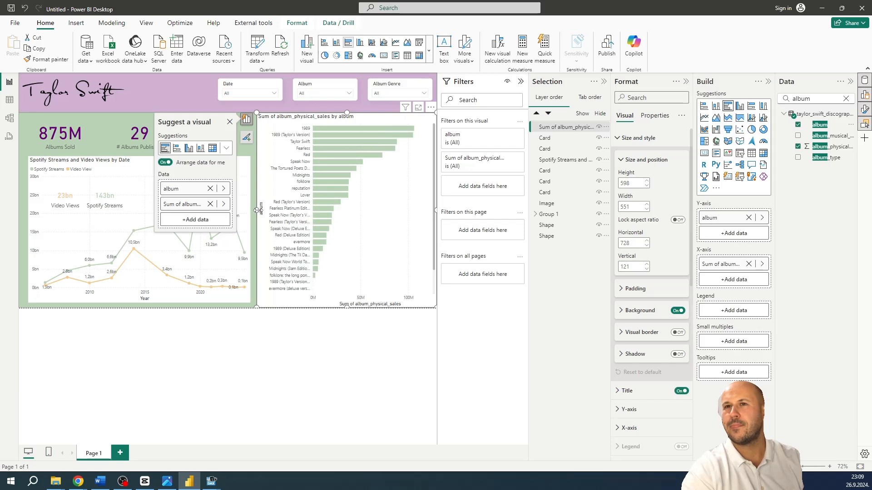
left_click_drag(257, 213, 287, 209)
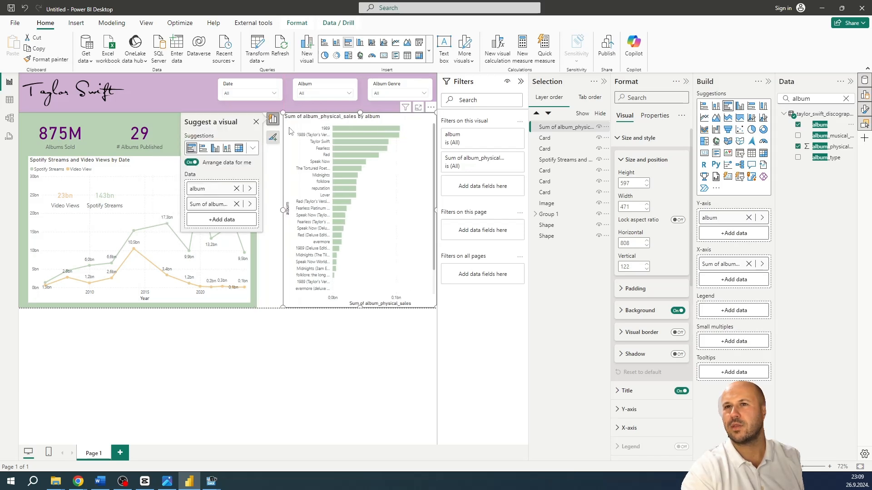
Set the bar chart's title text to "Sales by Album"
left_click(638, 138)
left_click(629, 157)
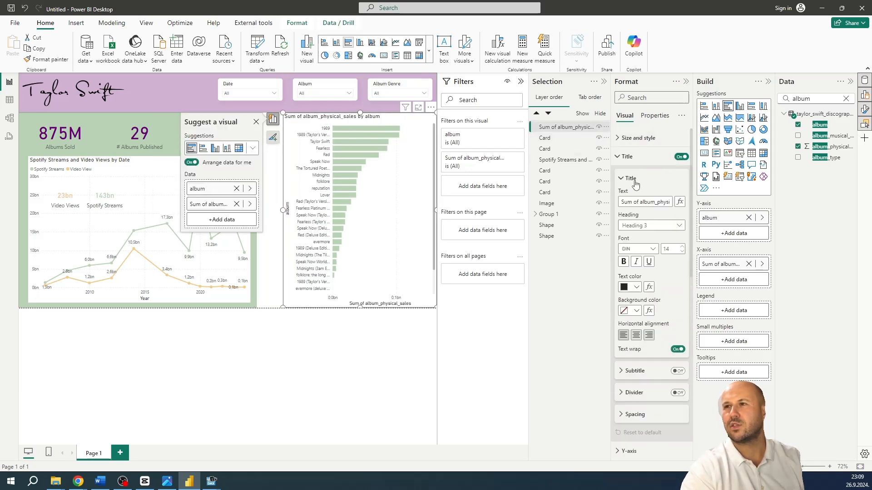
left_click_drag(620, 200, 800, 195)
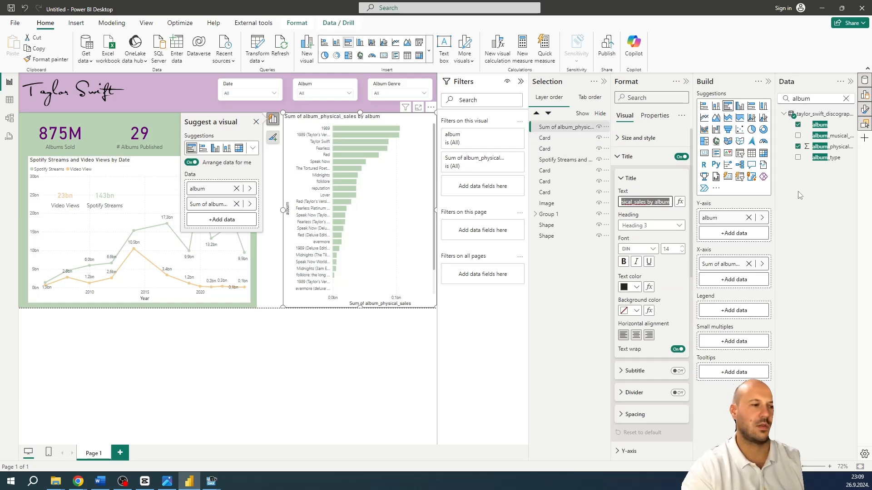
type("Sales by A")
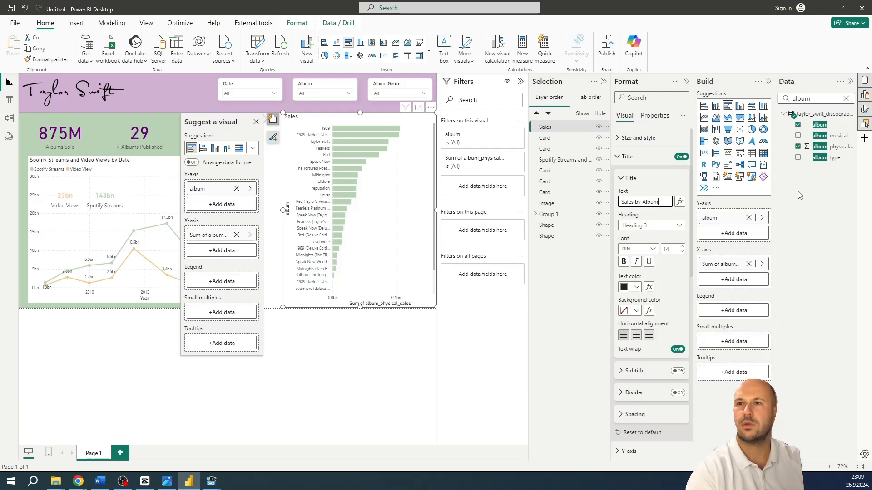
left_click(287, 234)
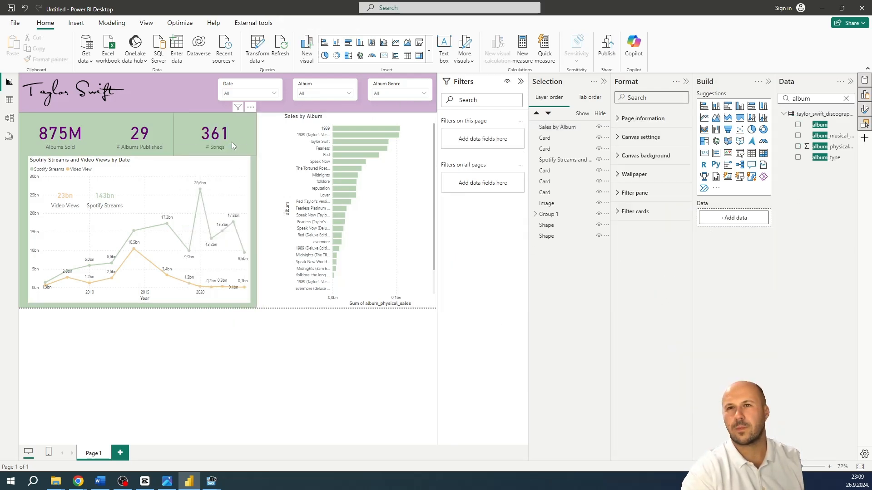
Shrink the green background shape to cover only the KPI cards, then lower the line chart's upper edge and extend its left edge slightly
left_click(214, 145)
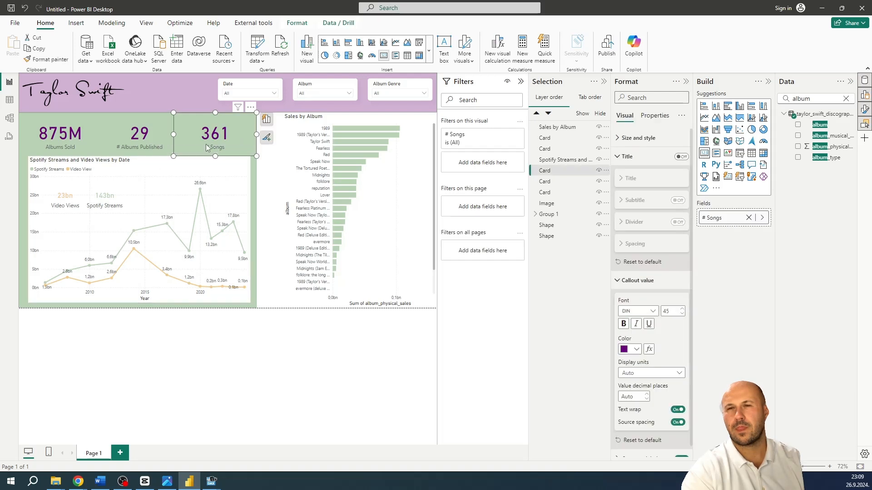
left_click(252, 257)
left_click_drag(139, 308, 168, 157)
left_click(98, 193)
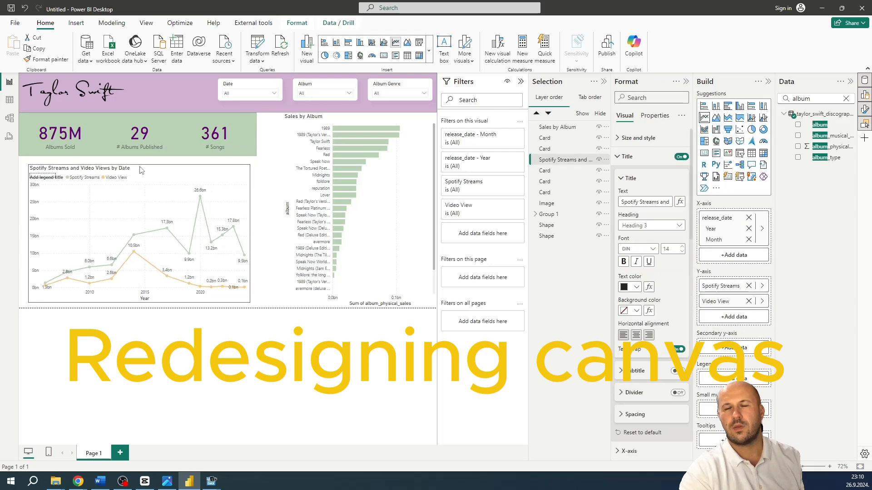
left_click_drag(27, 233, 24, 233)
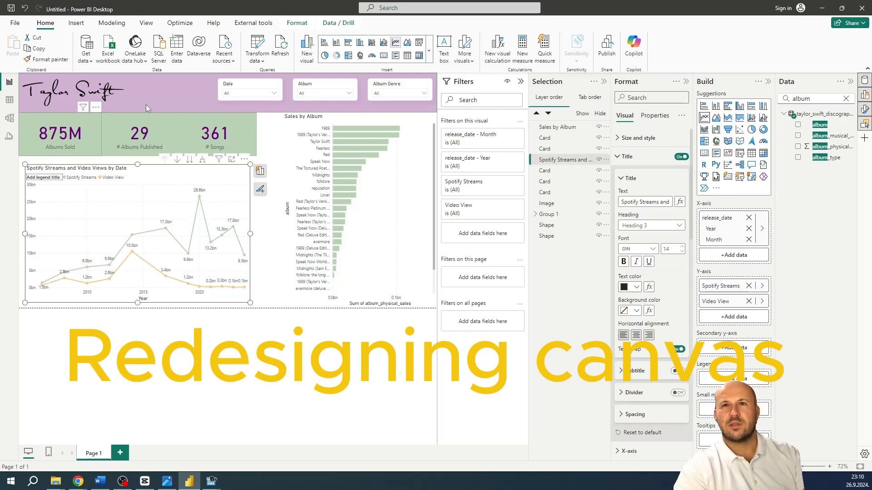
Select the green shape behind the KPI cards and lower its upper edge to leave a small gap below the header
left_click(73, 140)
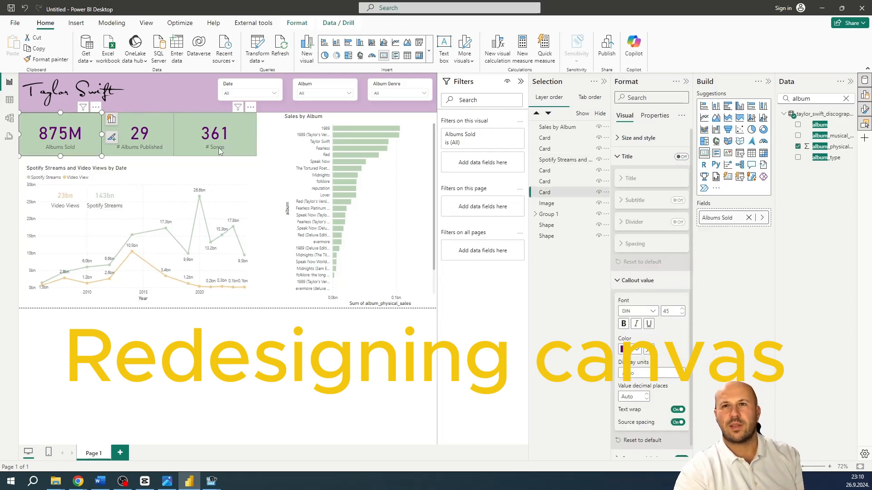
left_click(562, 226)
left_click(564, 237)
left_click_drag(138, 112, 138, 118)
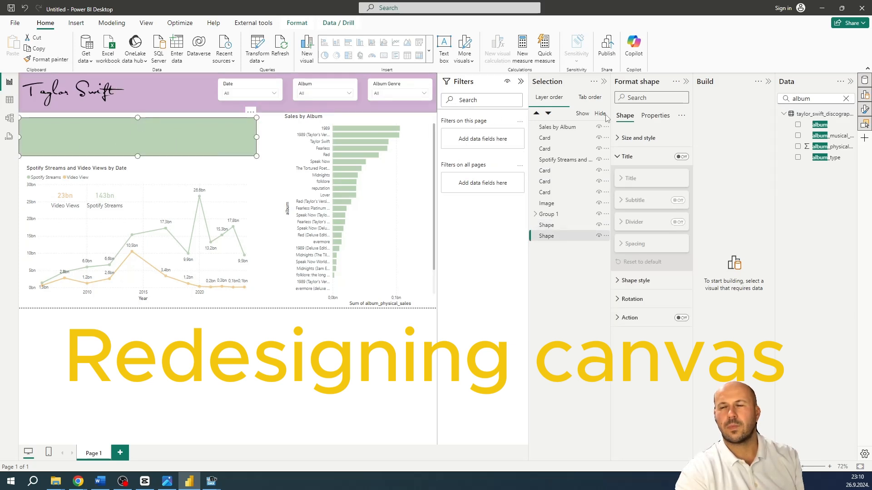
Round the green shape's corners to 8 px and shift the shape slightly to the right
left_click(635, 280)
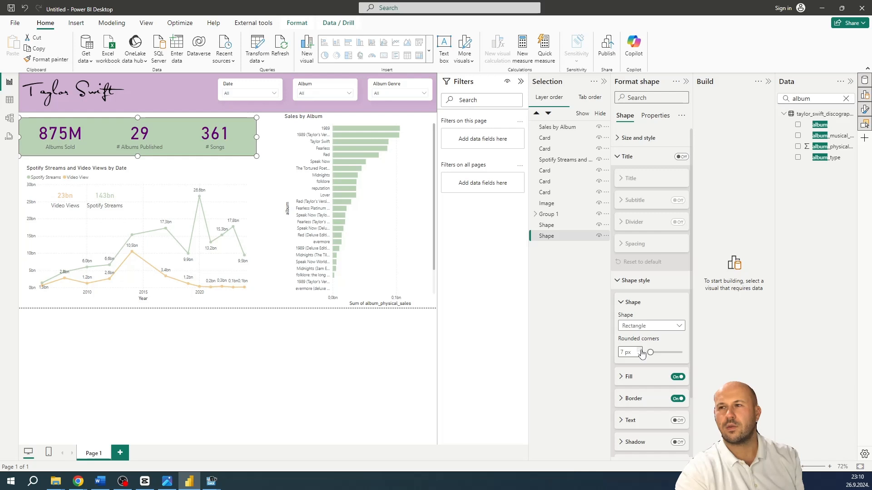
left_click(640, 350)
left_click_drag(69, 130, 74, 130)
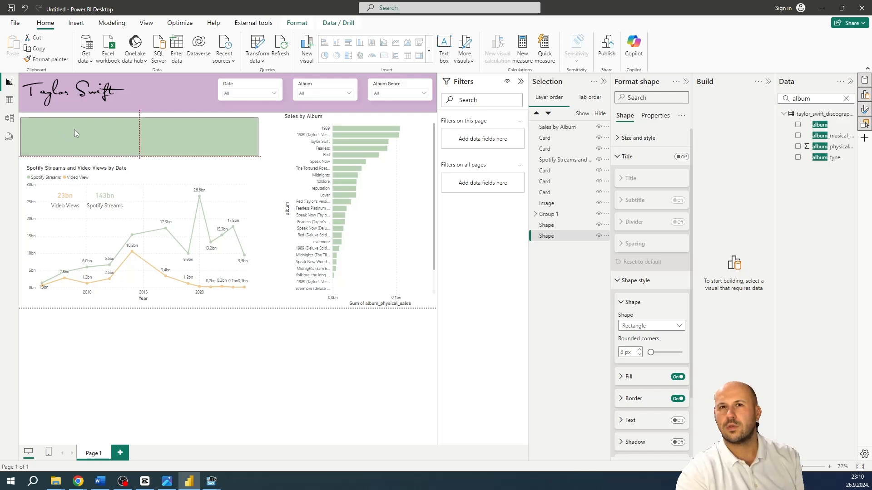
Deselect the shape and open the page's canvas background settings
left_click(227, 369)
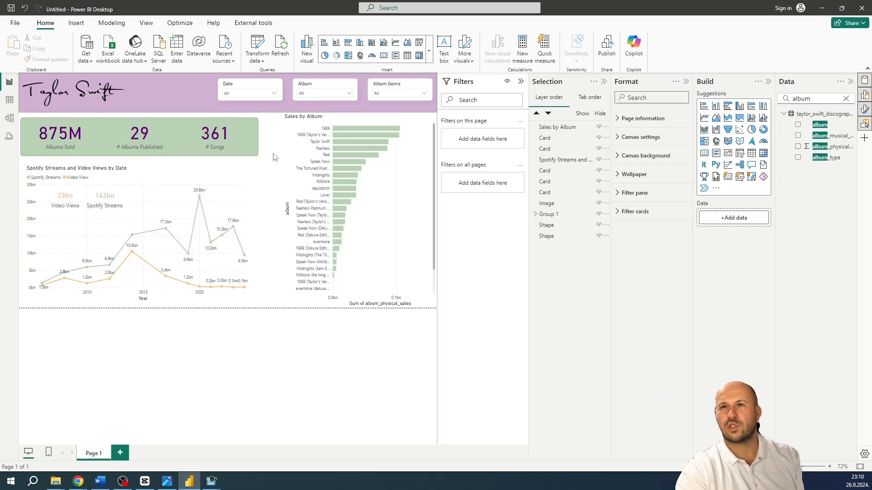
left_click(644, 155)
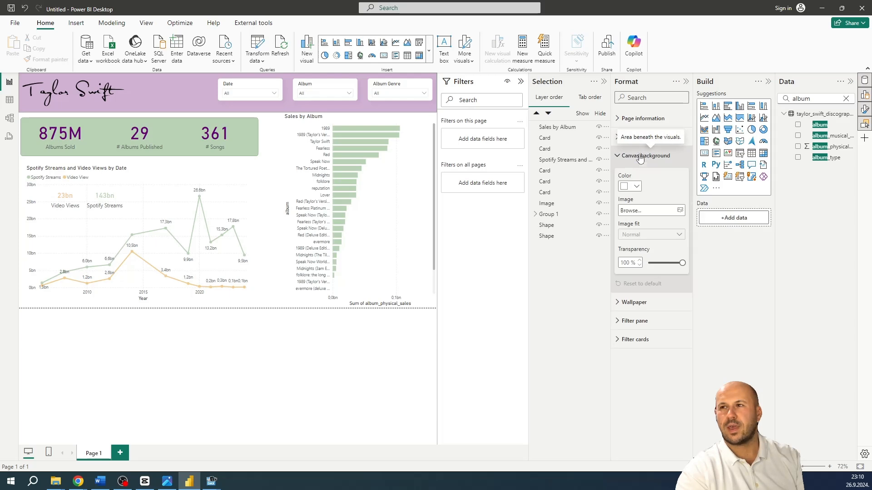
left_click(680, 210)
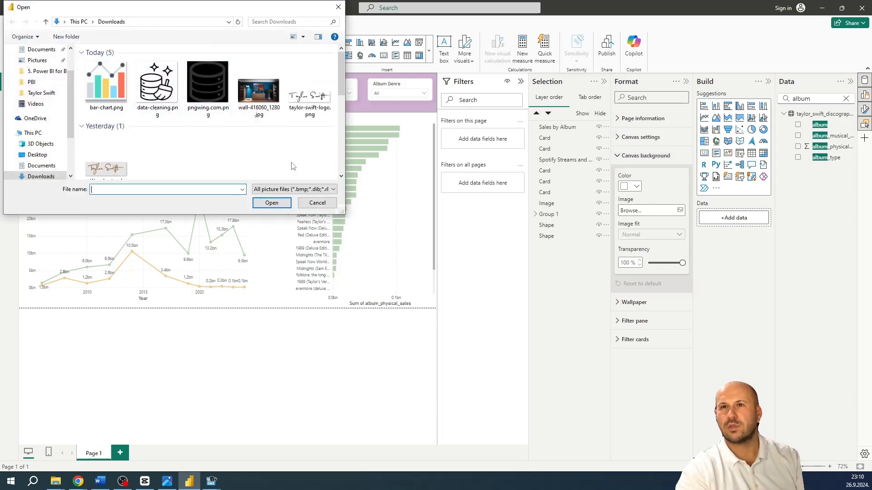
left_click(317, 202)
left_click(627, 211)
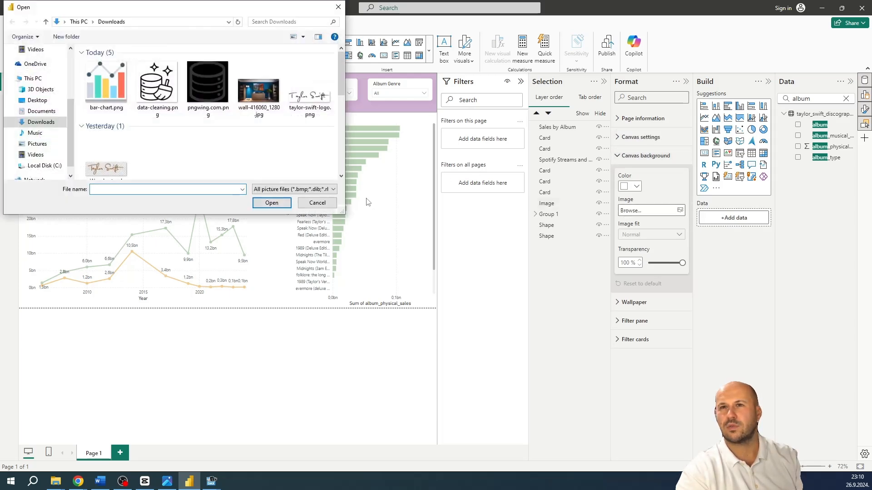
left_click(317, 202)
Set the canvas background to the lightest purple theme color with 18% transparency
left_click(638, 186)
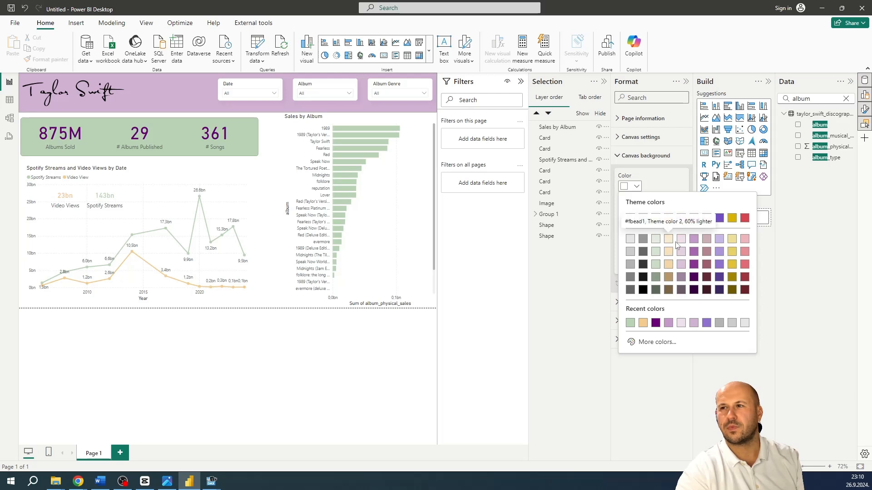
left_click(681, 244)
left_click_drag(682, 263, 656, 263)
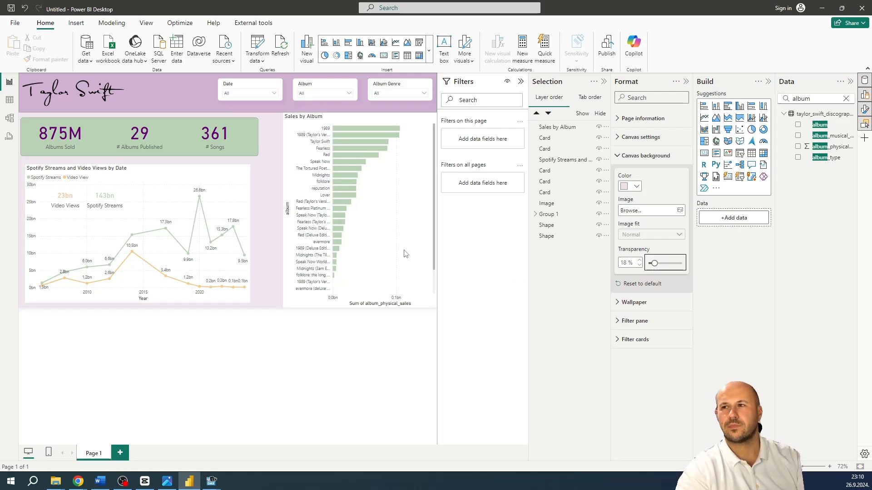
Widen the line chart slightly, then insert a rectangle and size it to cover the chart, matching the width of the KPI panel
left_click(248, 194)
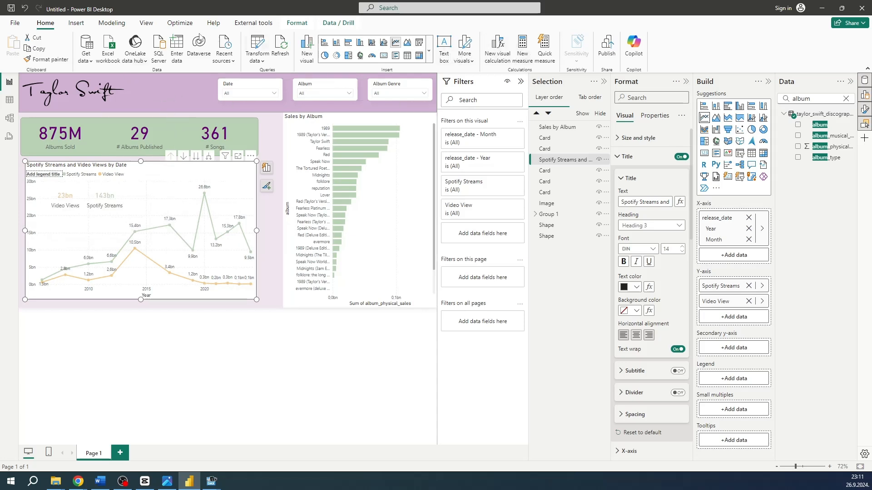
left_click(76, 23)
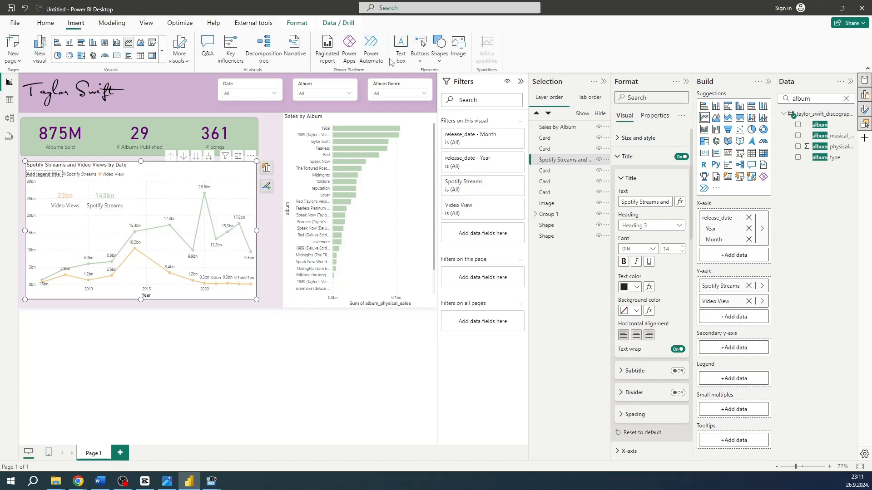
left_click(441, 54)
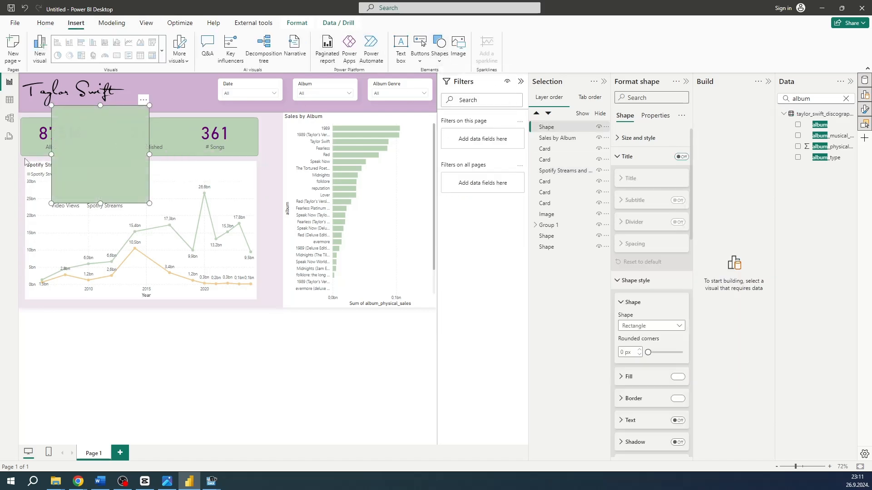
left_click_drag(95, 149, 68, 208)
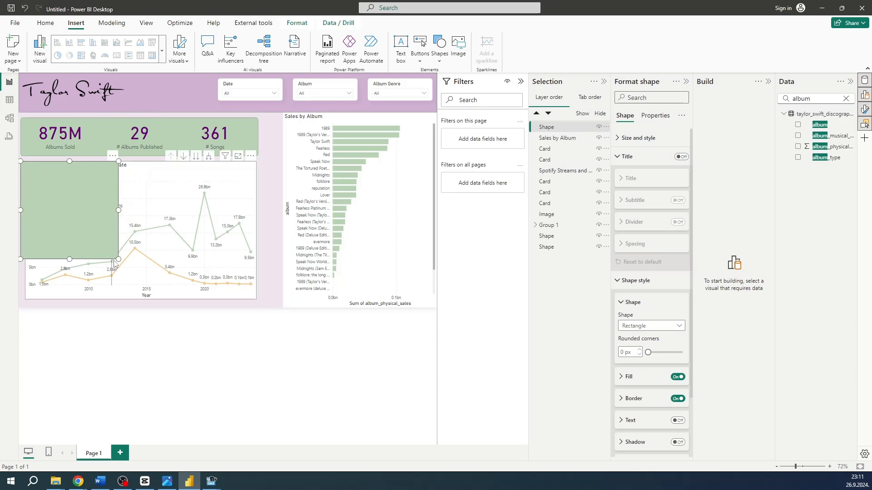
left_click_drag(119, 259, 258, 305)
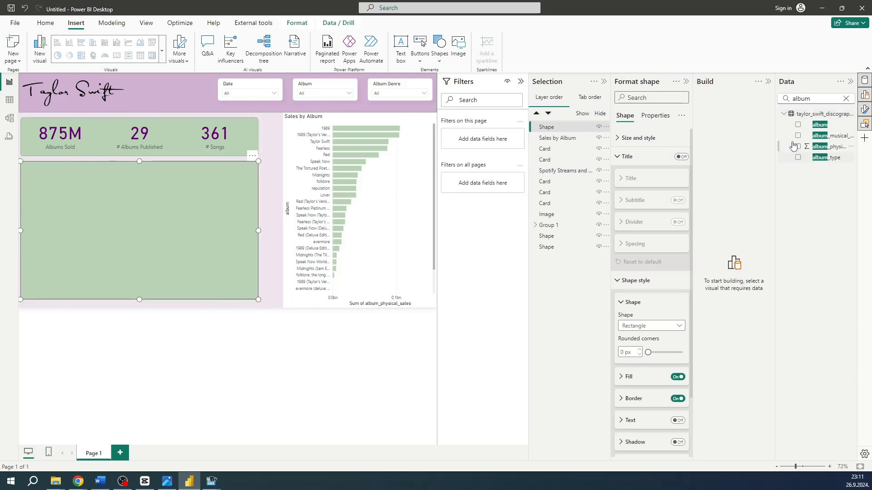
Round the new rectangle's corners to 7 px and set its fill color to white
left_click(627, 156)
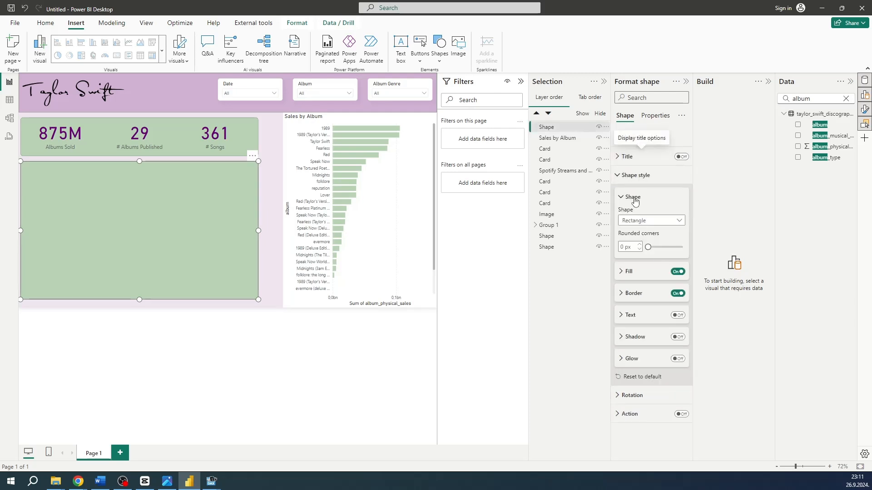
left_click(641, 245)
left_click(640, 244)
left_click(640, 244)
left_click(640, 244)
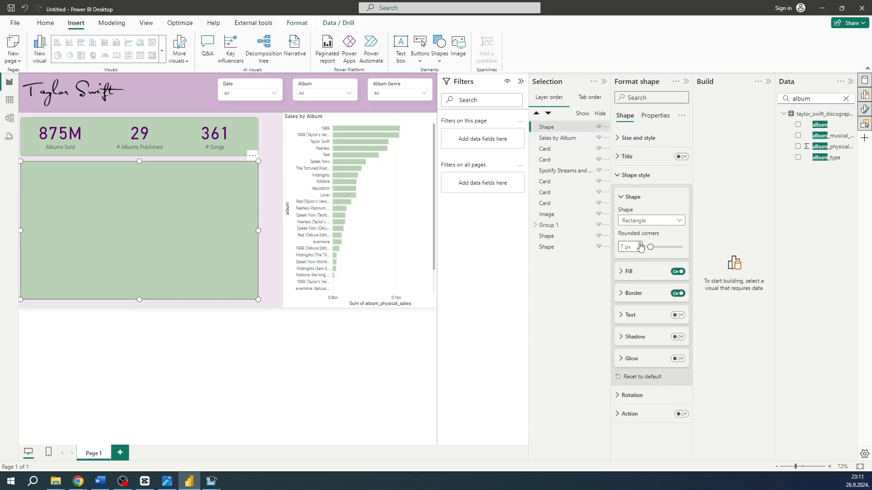
left_click(631, 272)
left_click(636, 295)
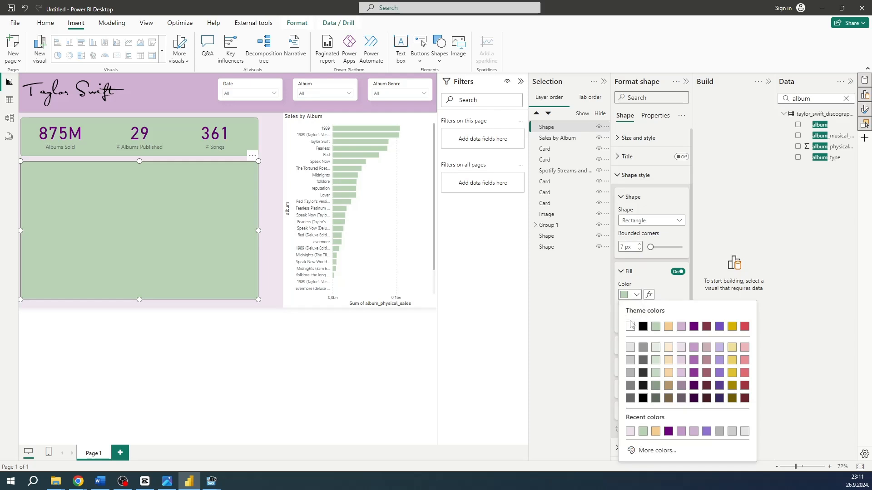
left_click(631, 327)
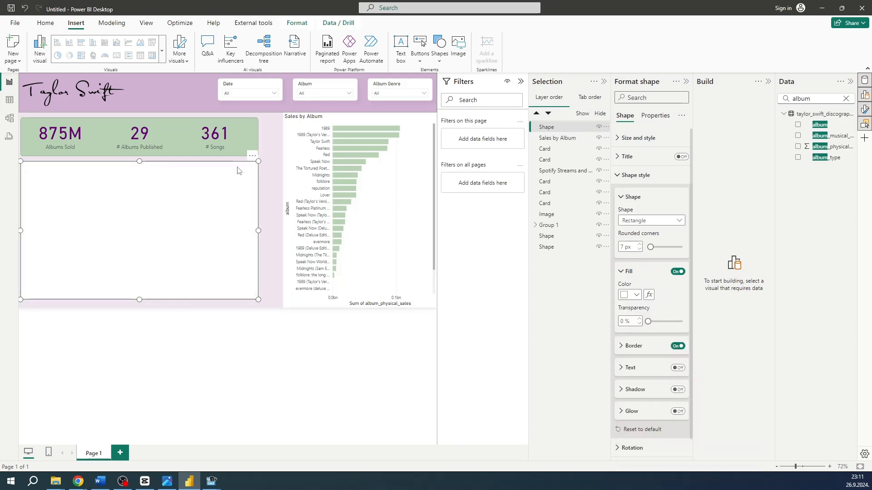
Duplicate the white rectangle and place and resize the copy to cover the Sales by Album bar chart
key("ctrl+c")
key("ctrl+v")
left_click_drag(245, 180, 406, 139)
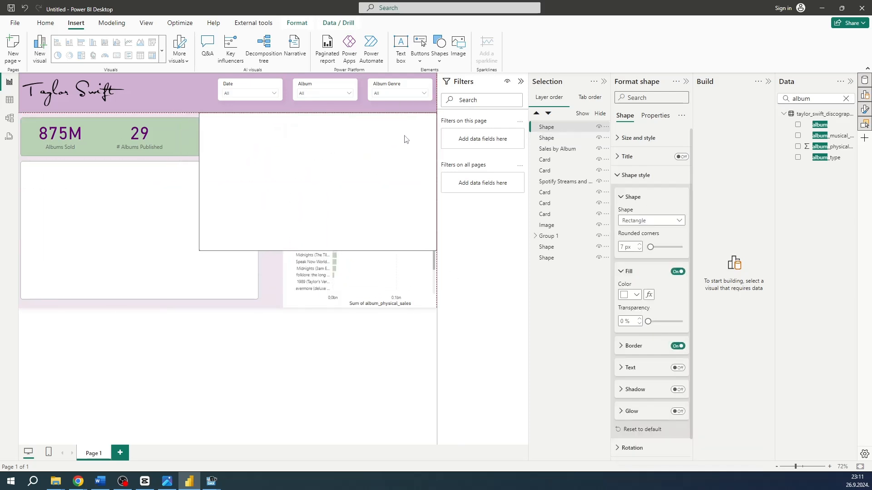
left_click_drag(199, 250, 278, 300)
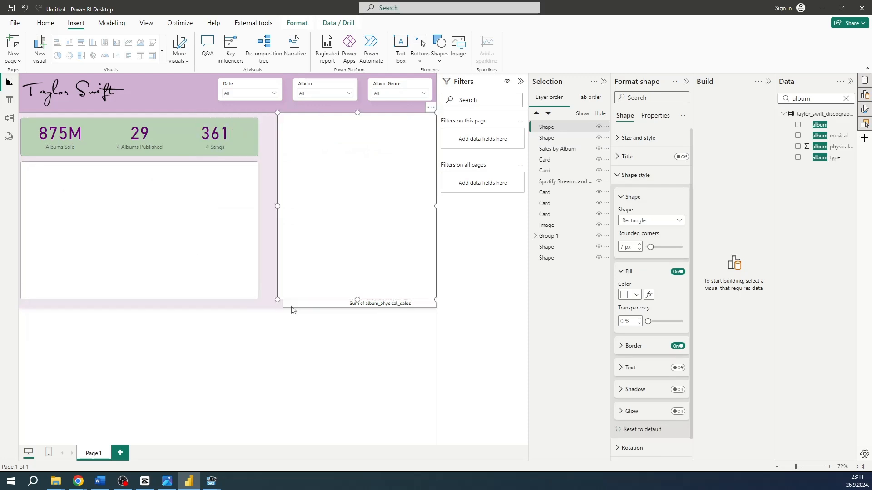
Shrink the Sales by Album chart from its upper, right and lower edges to fit within the white rectangle
left_click(297, 305)
left_click_drag(359, 113, 360, 118)
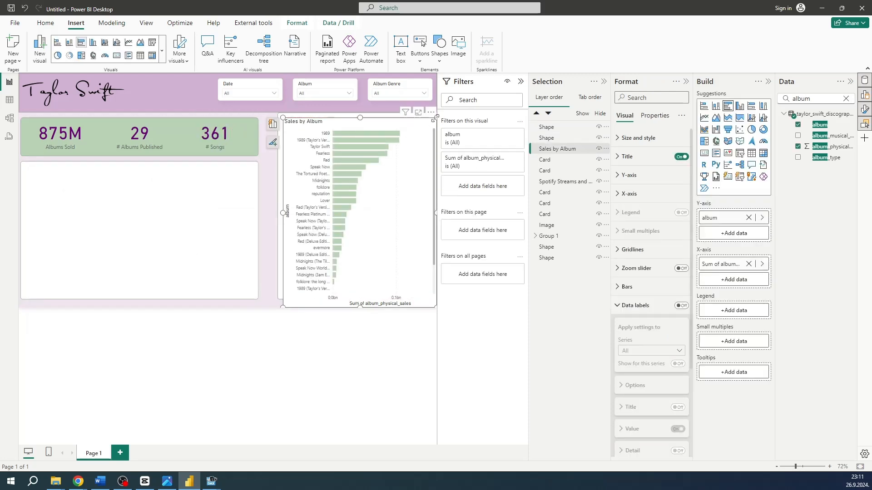
left_click_drag(435, 117, 429, 118)
left_click_drag(356, 307, 356, 292)
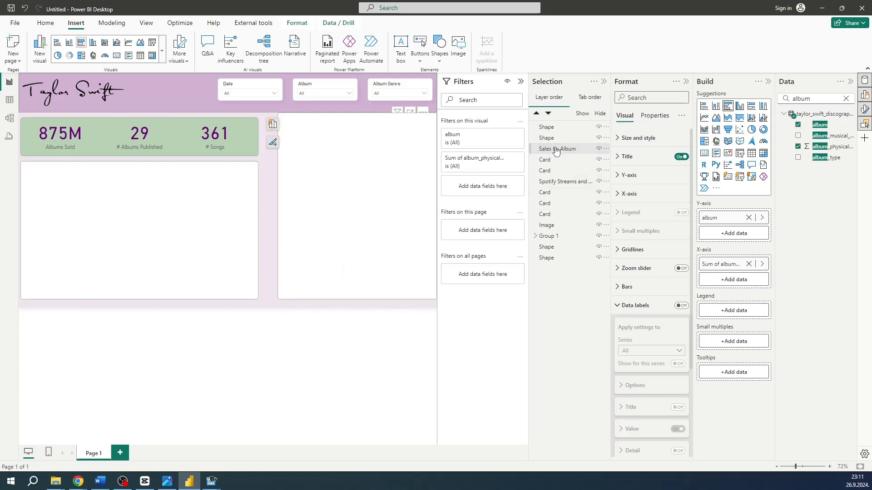
Move both white rectangles down the layer order so they sit behind the charts, then deselect everything
left_click(559, 248)
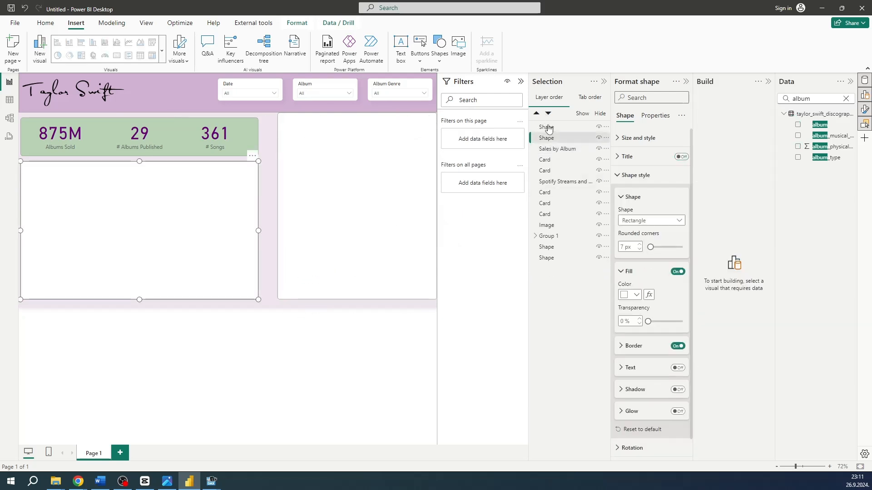
left_click_drag(548, 128, 552, 268)
left_click(259, 337)
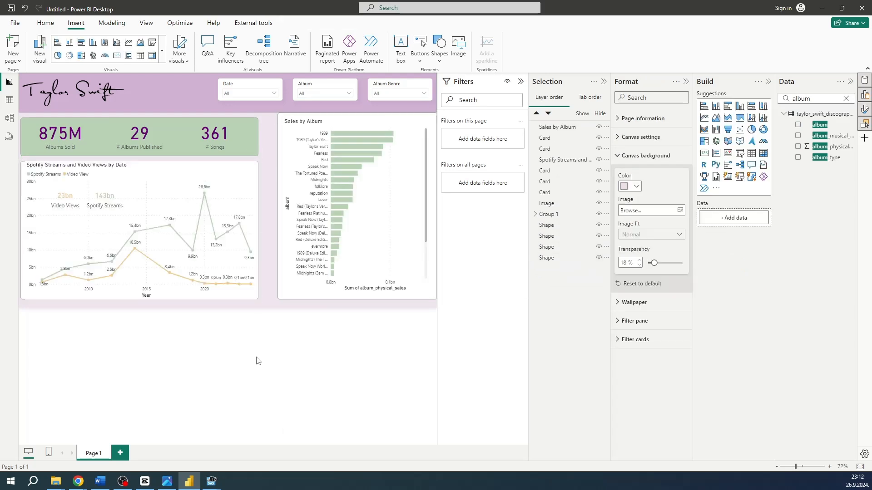
Lower the line chart's upper edge inside its white panel, then align the bar chart panel's upper edge with the KPI panel
left_click(119, 163)
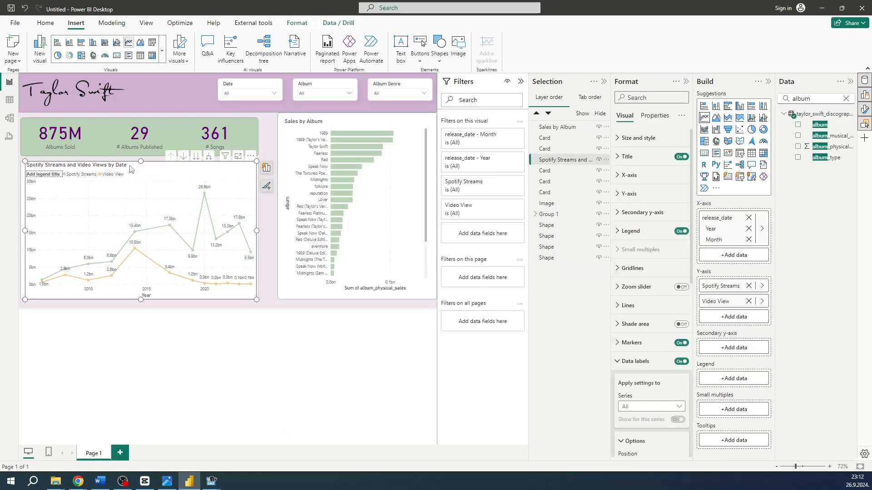
left_click(239, 369)
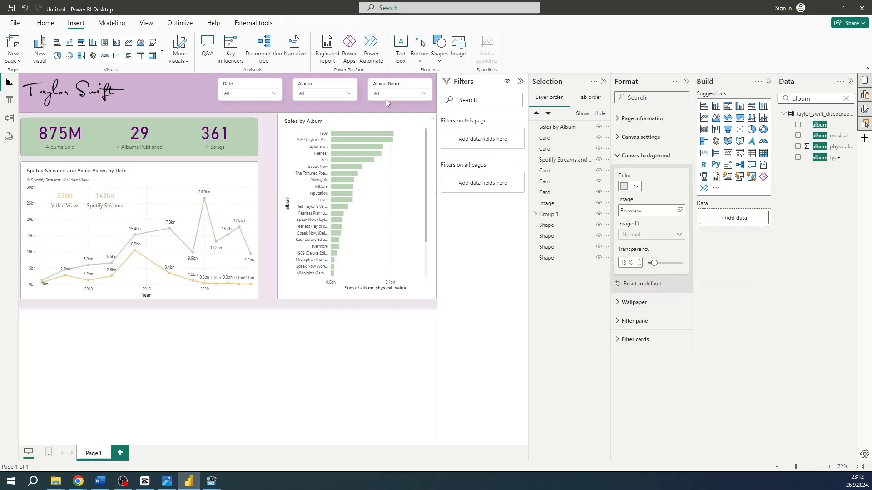
left_click(368, 118)
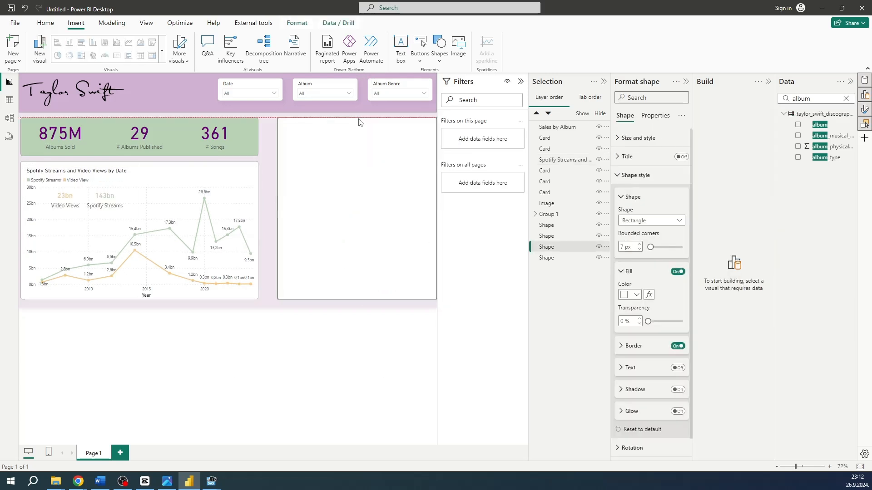
left_click(356, 348)
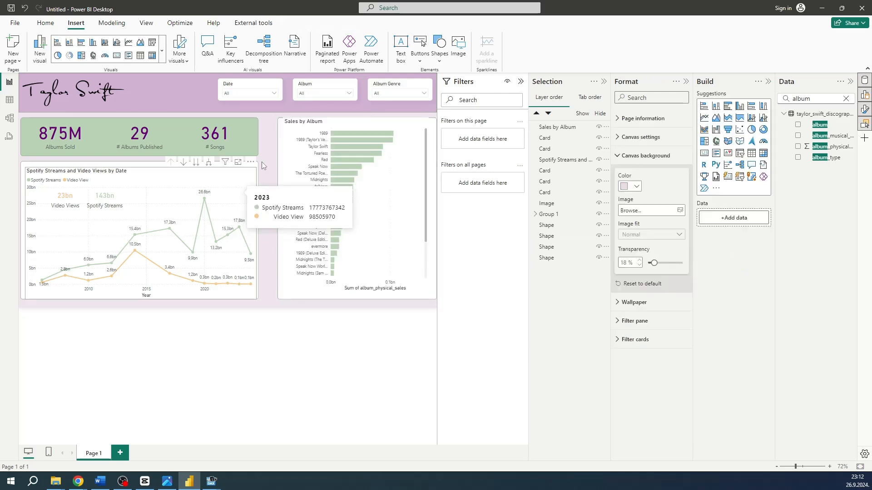
Lower the Sales by Album chart's upper edge slightly inside its white panel and clear the bar highlight
left_click(359, 139)
left_click(351, 124)
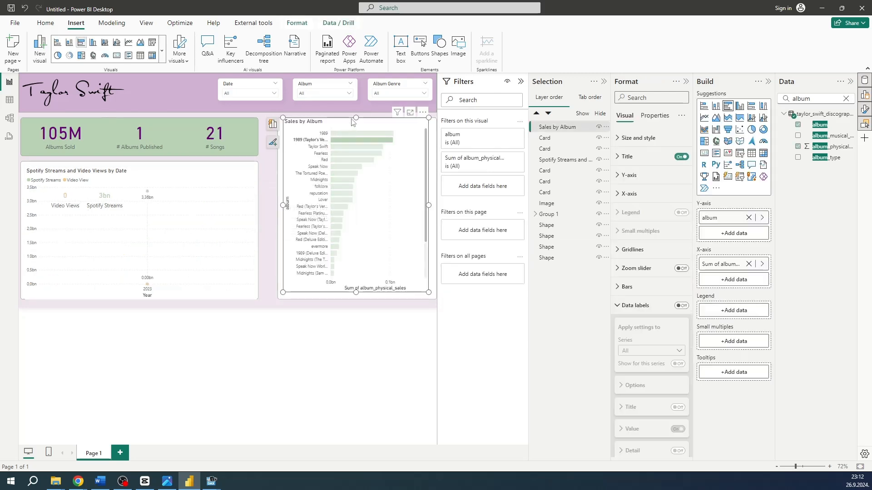
left_click(340, 143)
Test the Album slicer by filtering the report to Lover, then clear the selection
left_click(350, 93)
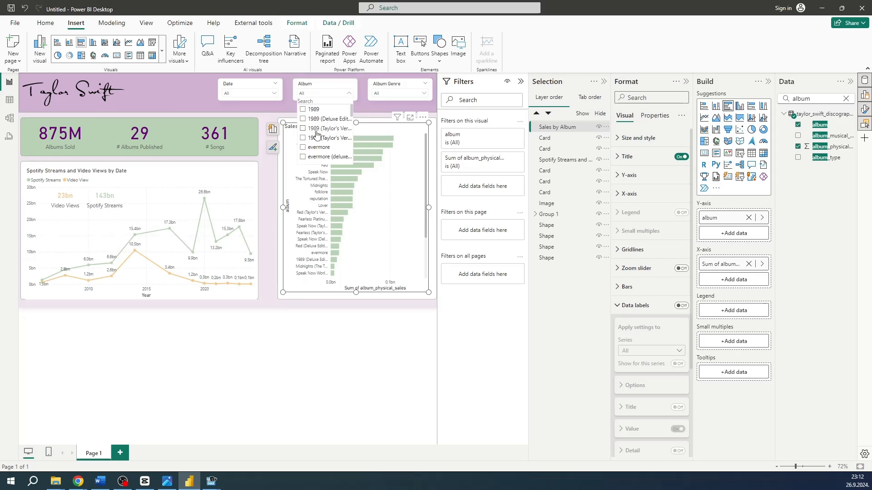
scroll(309, 139, "down", 2)
scroll(304, 131, "down", 2)
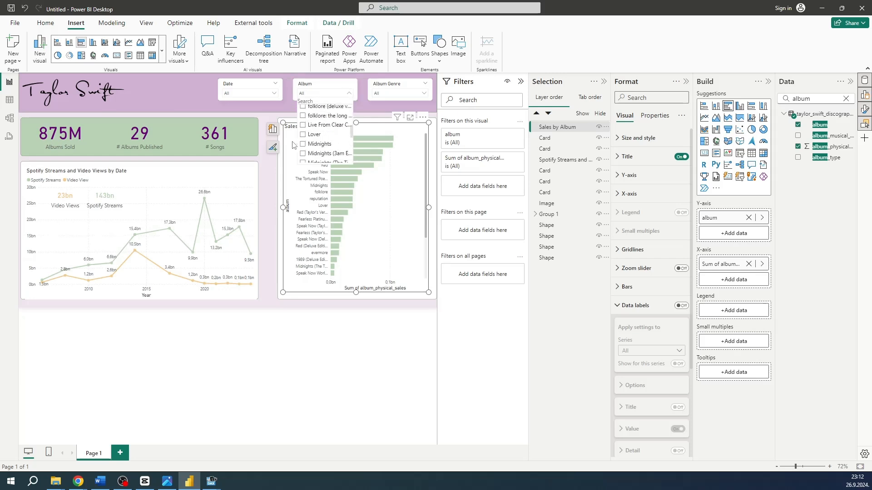
left_click(303, 135)
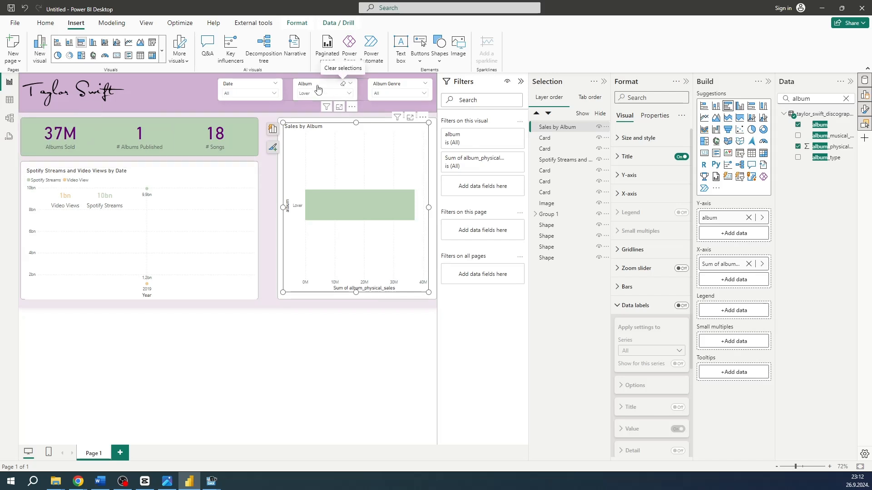
left_click(342, 83)
Filter the report to 2022 with the Date slicer and collapse its list
scroll(257, 125, "down", 3)
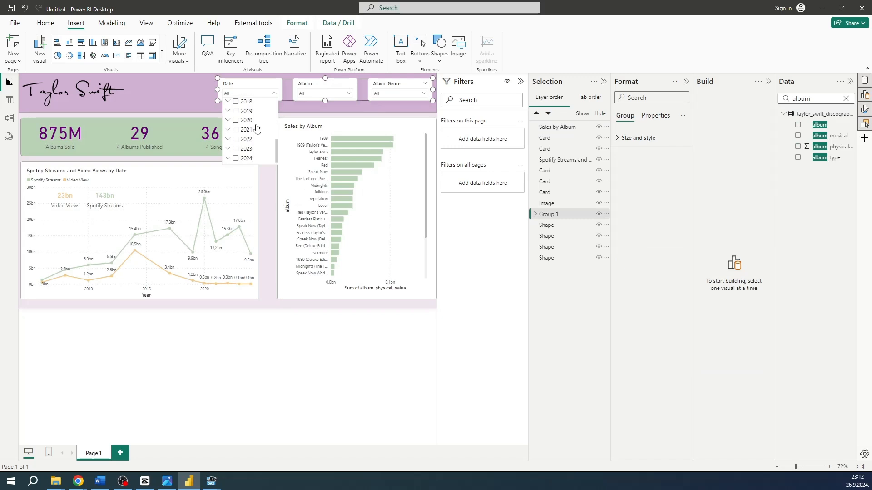
left_click(236, 139)
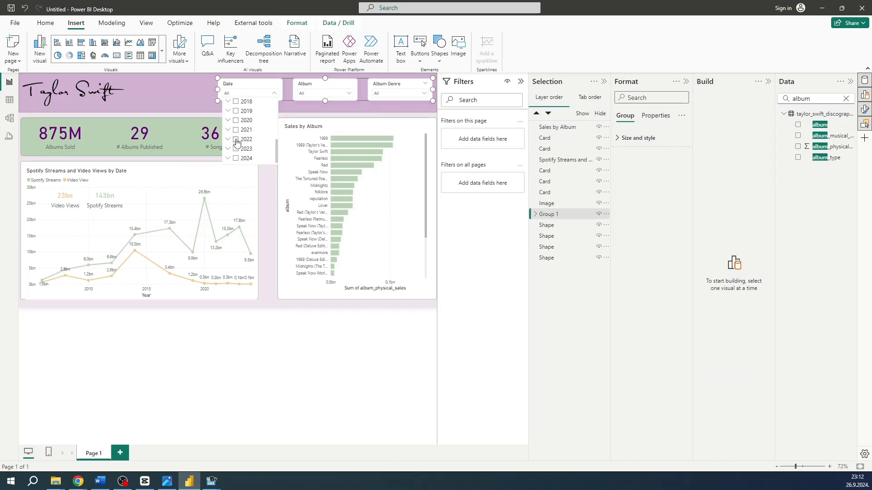
left_click(275, 94)
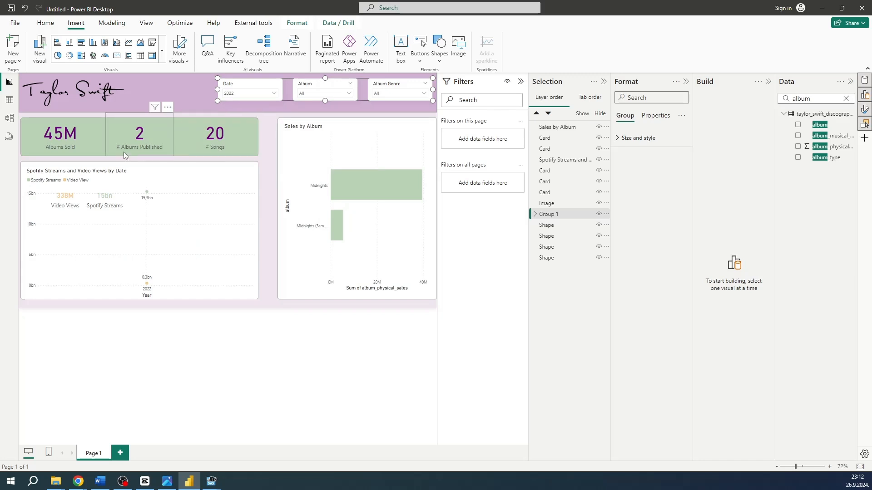